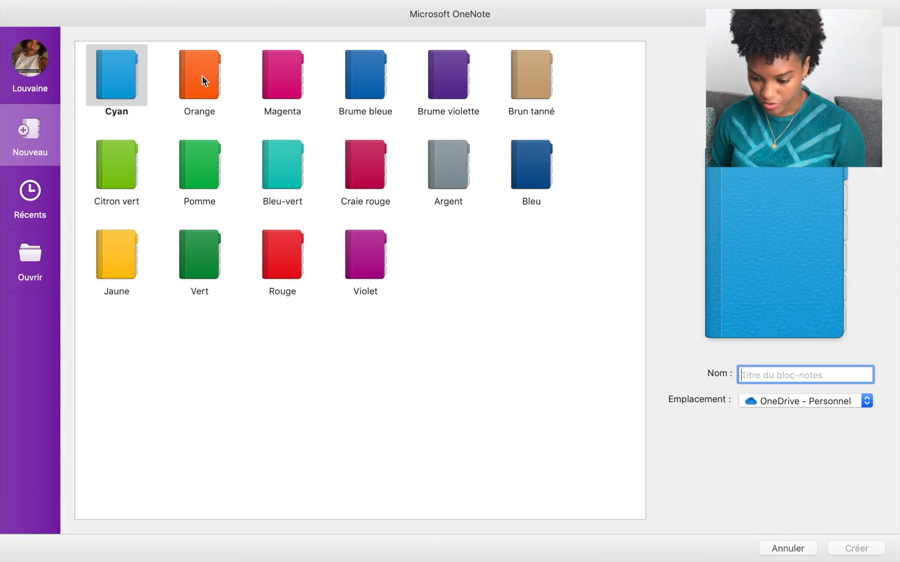
Step: Create an orange notebook named "AGENDA 2019_20 D4" stored in OneDrive - Personnel
{"action": "left_click", "coordinate": [201, 76]}
{"action": "left_click", "coordinate": [787, 373]}
{"action": "type", "text": "AG"}
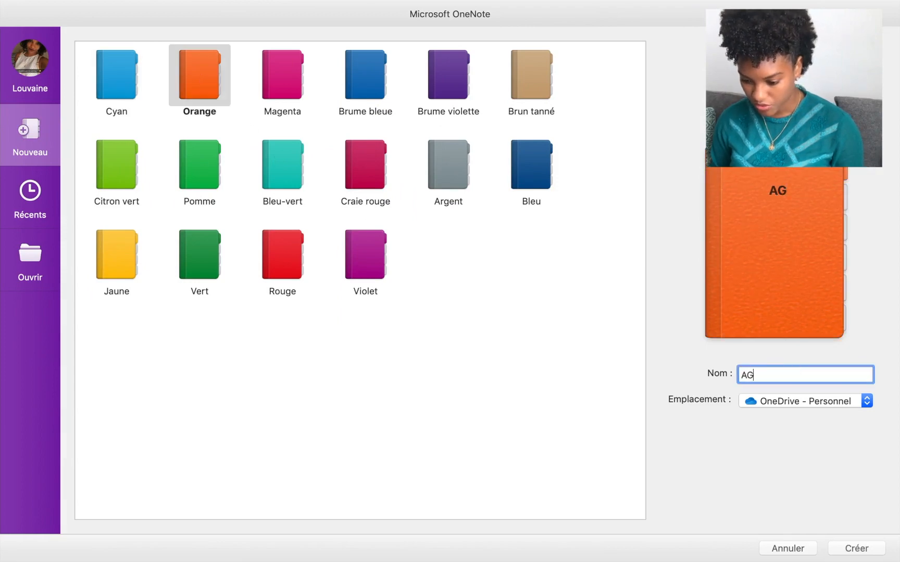
{"action": "type", "text": "ENDA"}
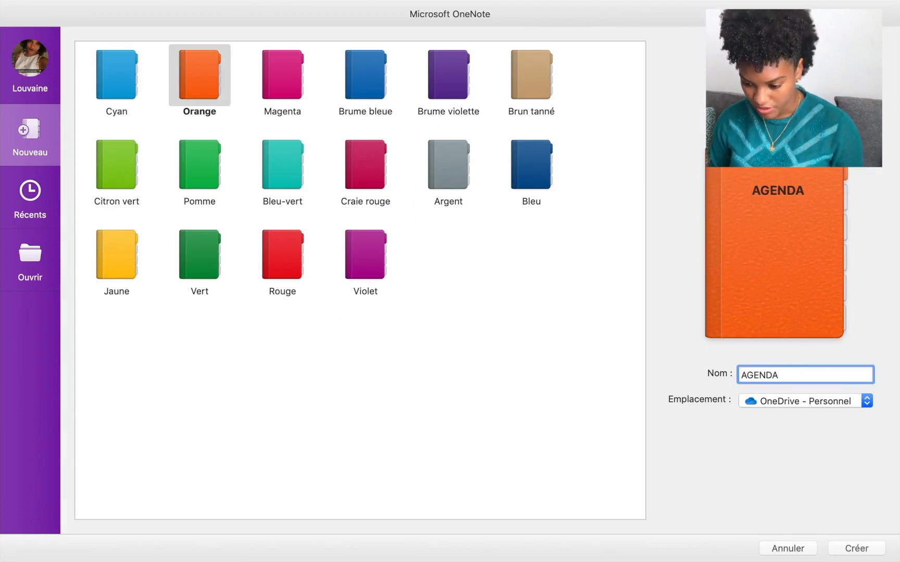
{"action": "type", "text": " 2019_"}
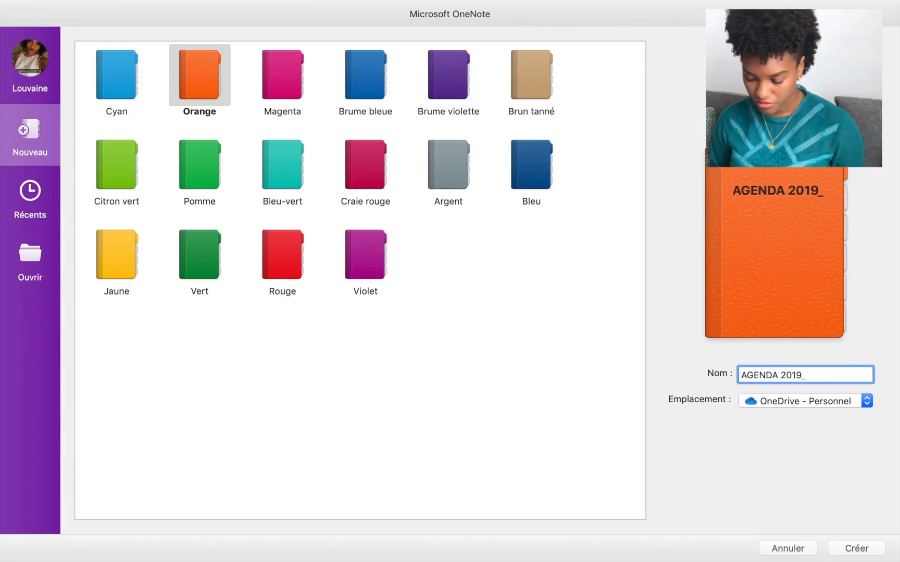
{"action": "type", "text": "20 D4"}
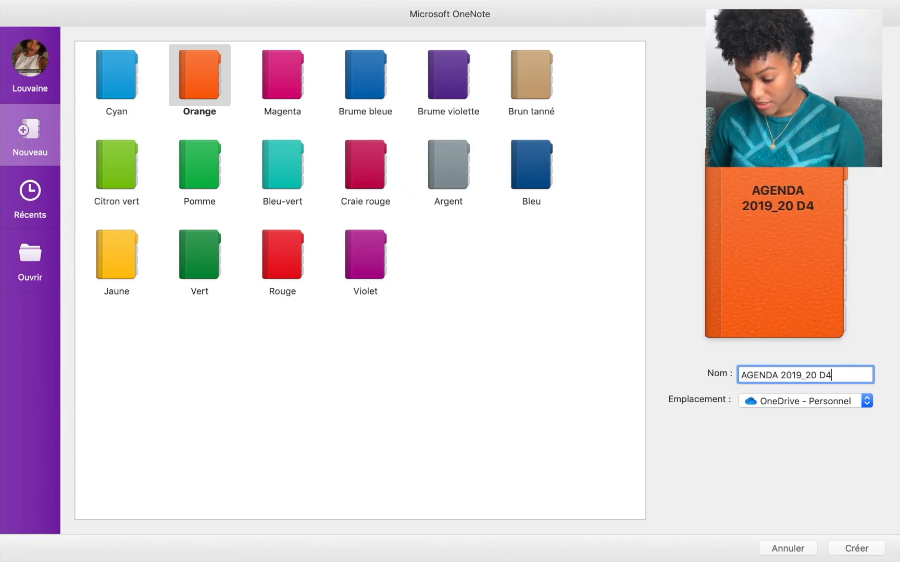
{"action": "left_click", "coordinate": [866, 400]}
{"action": "left_click", "coordinate": [842, 402]}
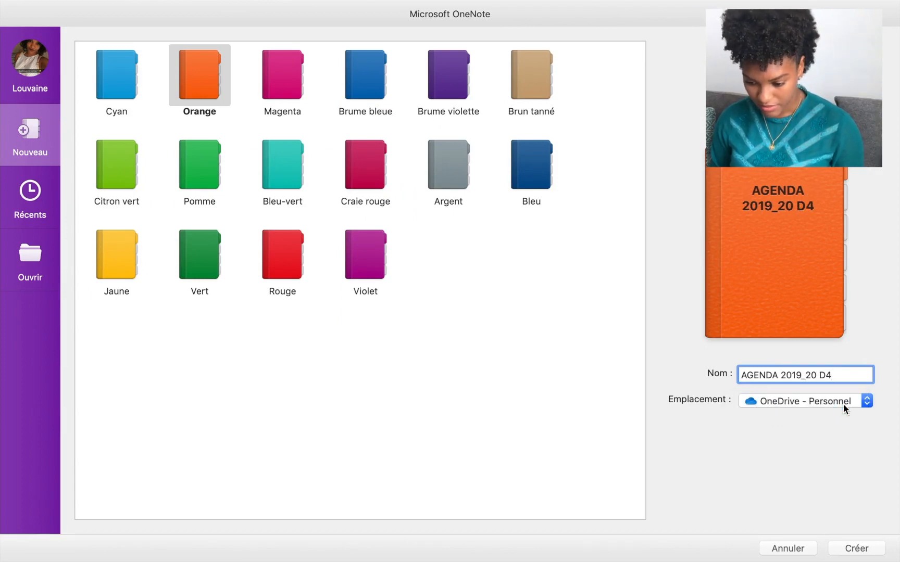
{"action": "left_click", "coordinate": [856, 549]}
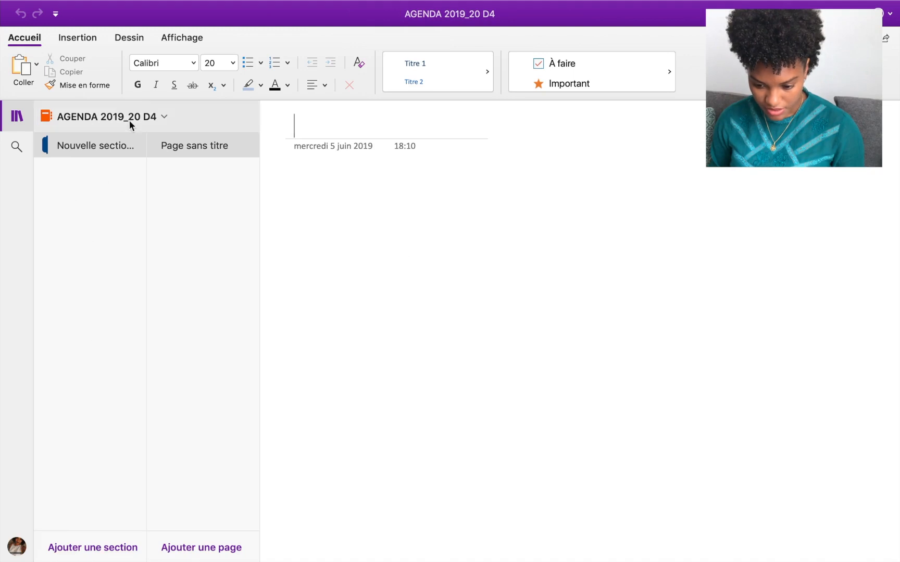
Step: Add ten new sections with their default names to the AGENDA 2019_20 D4 notebook
{"action": "left_click", "coordinate": [80, 552]}
{"action": "left_click", "coordinate": [80, 552]}
{"action": "left_click", "coordinate": [79, 552]}
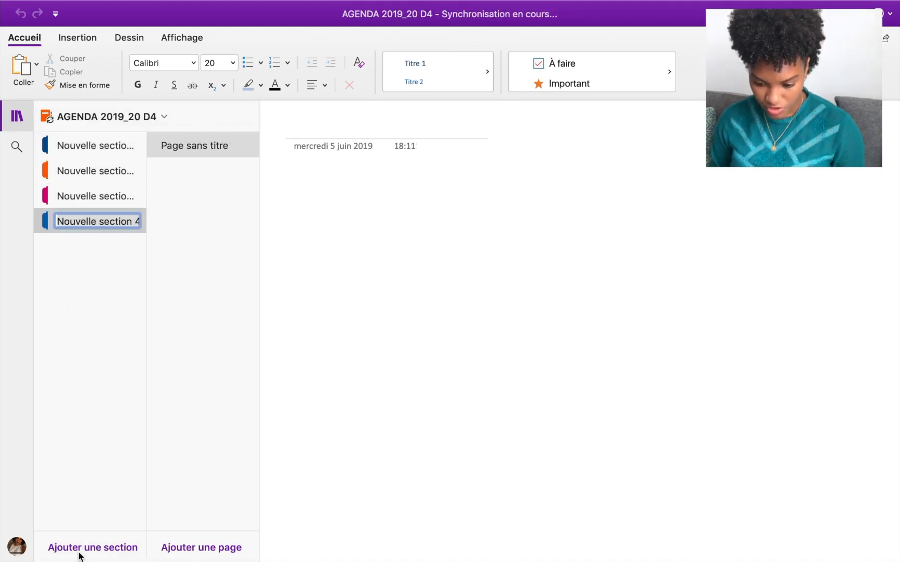
{"action": "left_click", "coordinate": [80, 552]}
{"action": "left_click", "coordinate": [80, 551]}
{"action": "left_click", "coordinate": [79, 552]}
{"action": "left_click", "coordinate": [79, 552]}
{"action": "left_click", "coordinate": [80, 551]}
{"action": "left_click", "coordinate": [80, 551]}
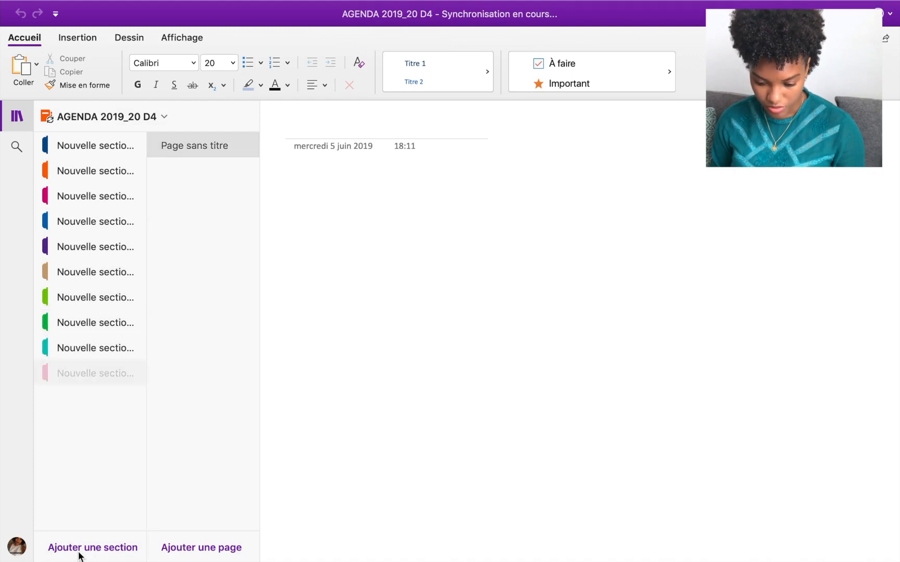
{"action": "left_click", "coordinate": [80, 552]}
Step: Open the notebook's first section and add four more untitled pages to it
{"action": "left_click", "coordinate": [111, 152]}
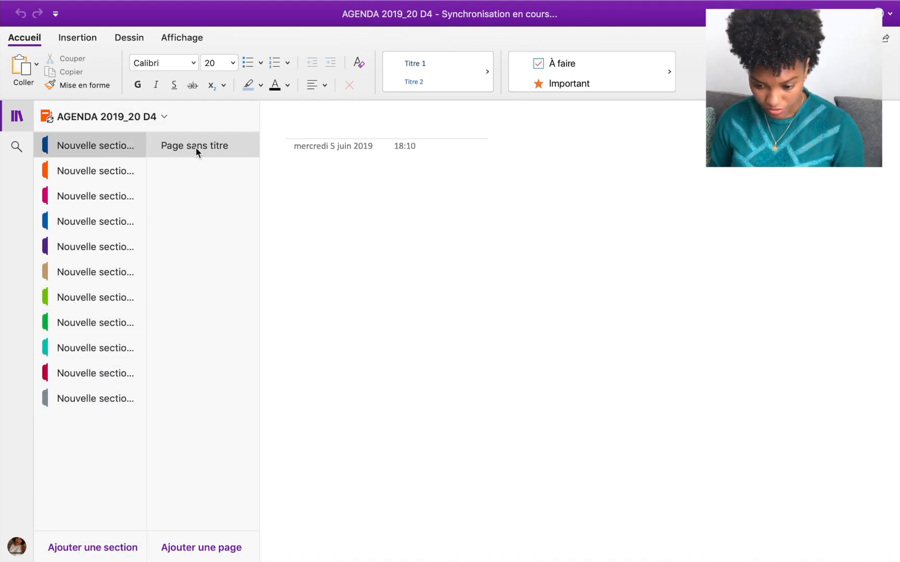
{"action": "left_click", "coordinate": [214, 548]}
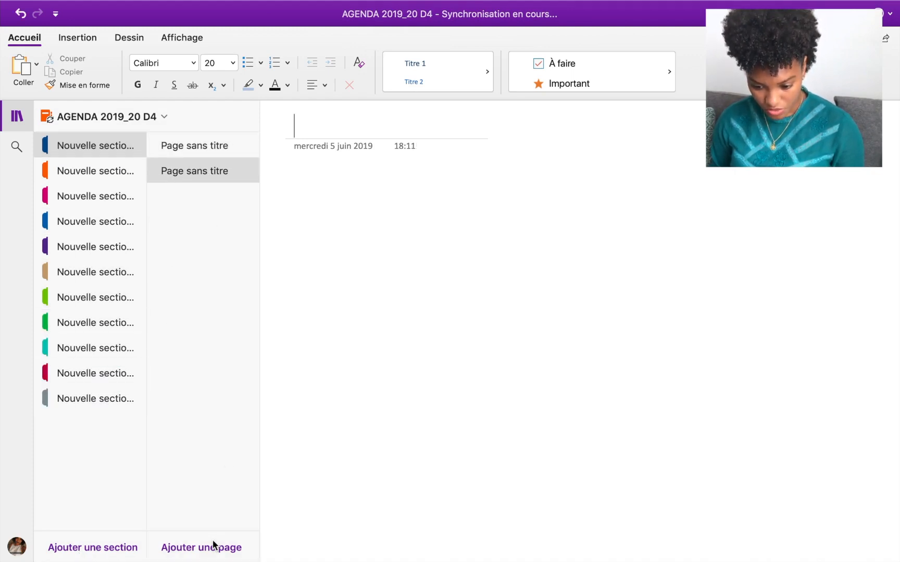
{"action": "left_click", "coordinate": [213, 548]}
{"action": "left_click", "coordinate": [214, 548]}
{"action": "left_click", "coordinate": [213, 548]}
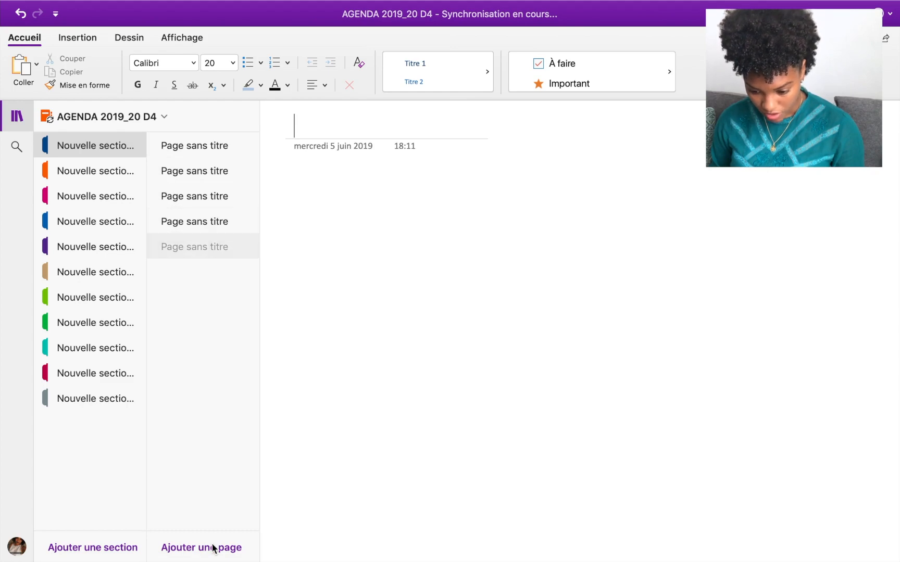
Step: Rename the first section AOUT and the second section SEPTEMBRE
{"action": "right_click", "coordinate": [104, 147]}
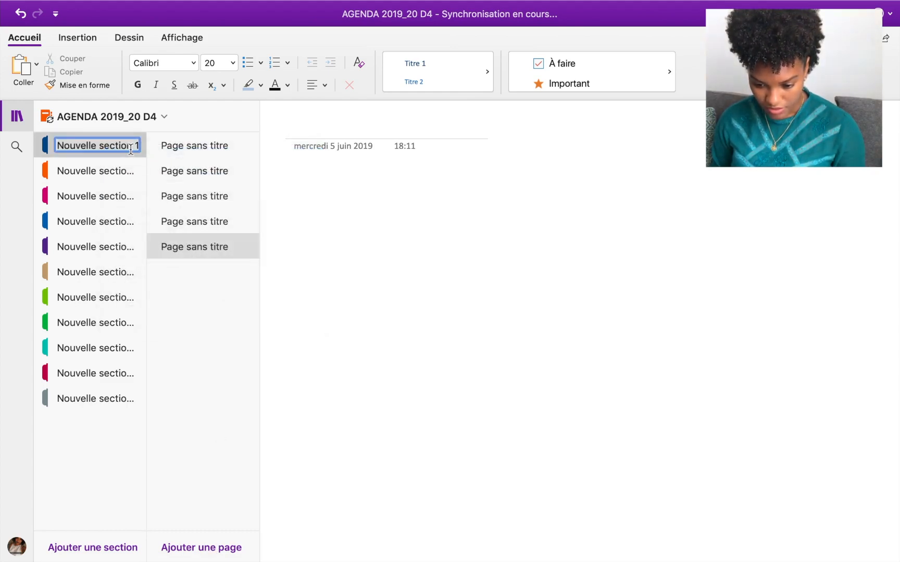
{"action": "type", "text": "AOUT"}
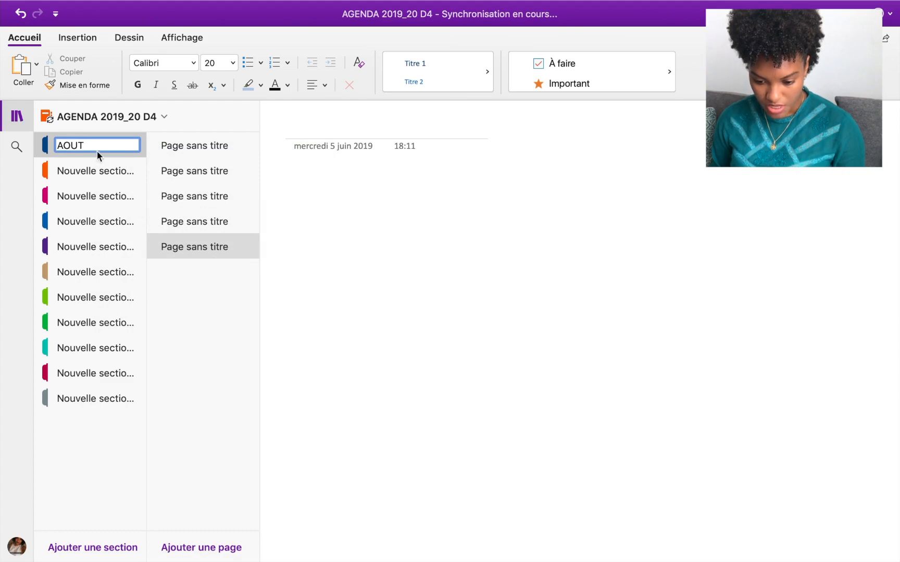
{"action": "key", "text": "Return"}
{"action": "right_click", "coordinate": [96, 172]}
{"action": "left_click", "coordinate": [150, 180]}
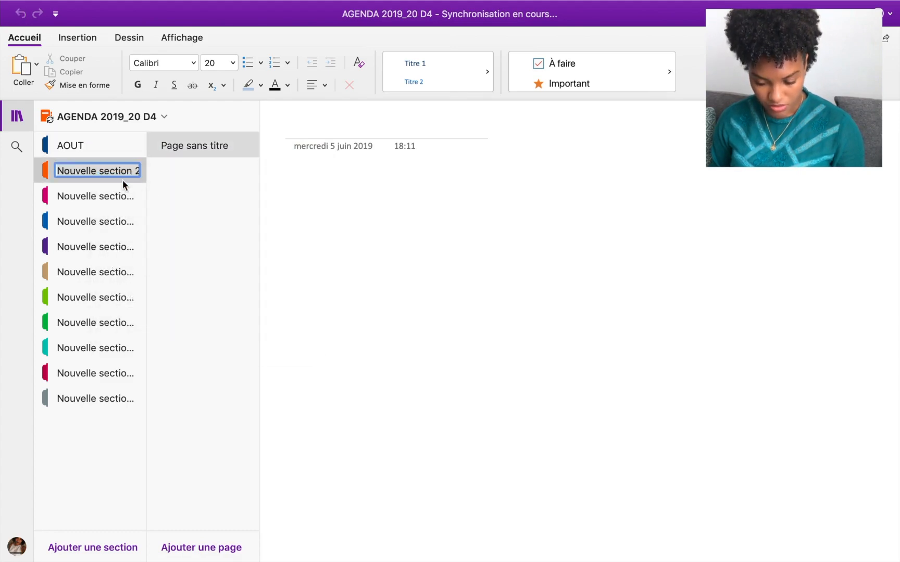
{"action": "type", "text": "SEPTEMBRE"}
{"action": "key", "text": "Return"}
Step: Rename the third section OCTOBRE and the fourth section NOVEMBRE
{"action": "right_click", "coordinate": [67, 195]}
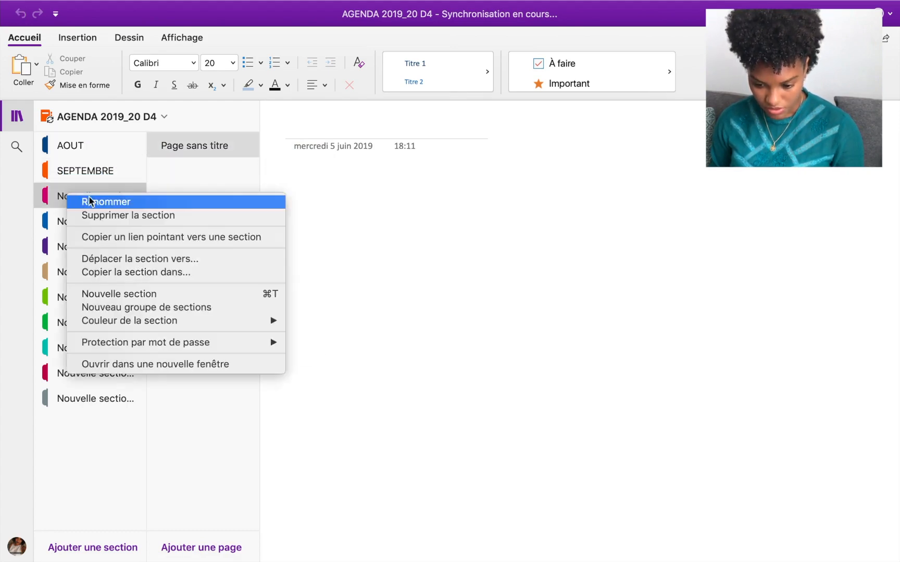
{"action": "left_click", "coordinate": [90, 202]}
{"action": "type", "text": "OCTOBR"}
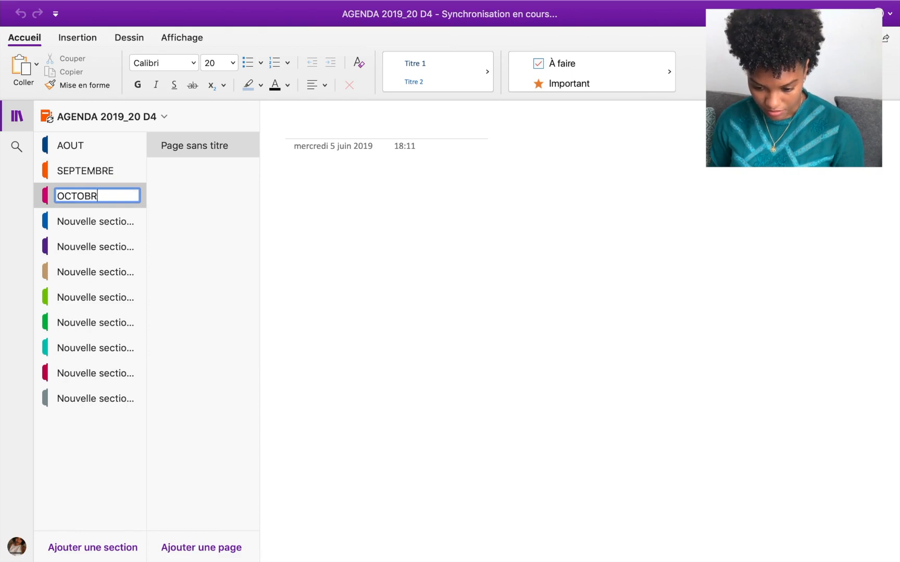
{"action": "type", "text": "E"}
{"action": "key", "text": "Return"}
{"action": "right_click", "coordinate": [108, 230]}
{"action": "left_click", "coordinate": [128, 237]}
{"action": "type", "text": "N"}
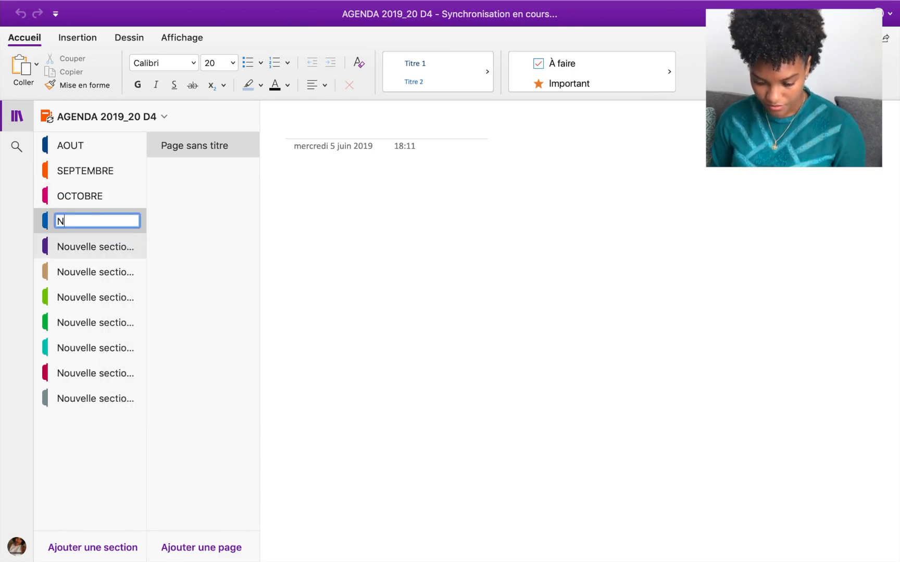
{"action": "type", "text": "OVEMBRE"}
{"action": "key", "text": "Return"}
Step: Rename the fifth section DECEMBRE and the sixth section JANVIER
{"action": "right_click", "coordinate": [110, 247]}
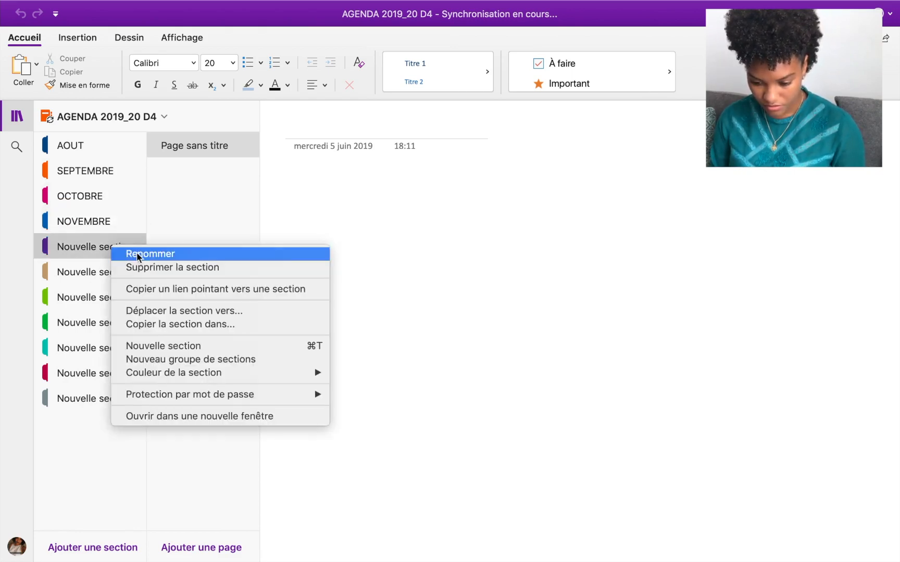
{"action": "left_click", "coordinate": [137, 253]}
{"action": "type", "text": "DECEMBRE"}
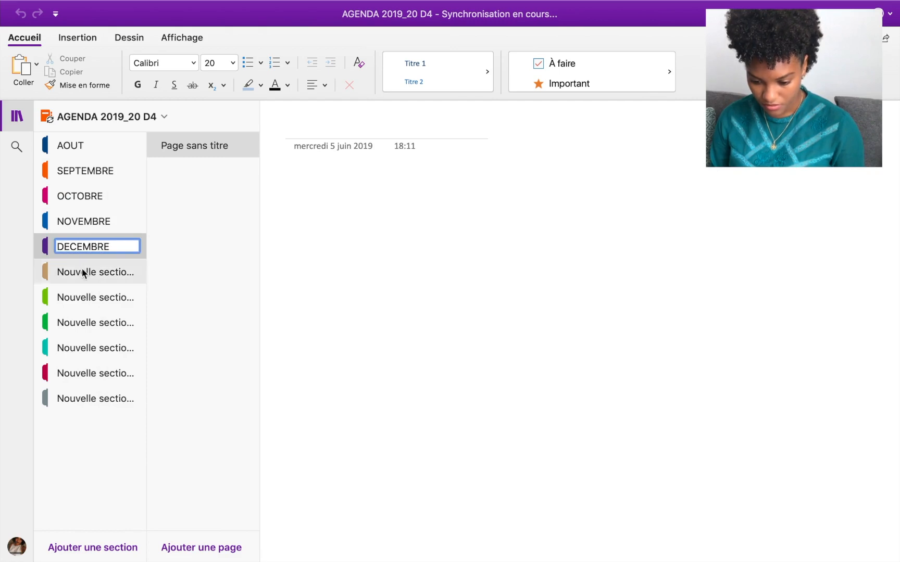
{"action": "key", "text": "Return"}
{"action": "right_click", "coordinate": [81, 269]}
{"action": "left_click", "coordinate": [104, 275]}
{"action": "type", "text": "JANVIER"}
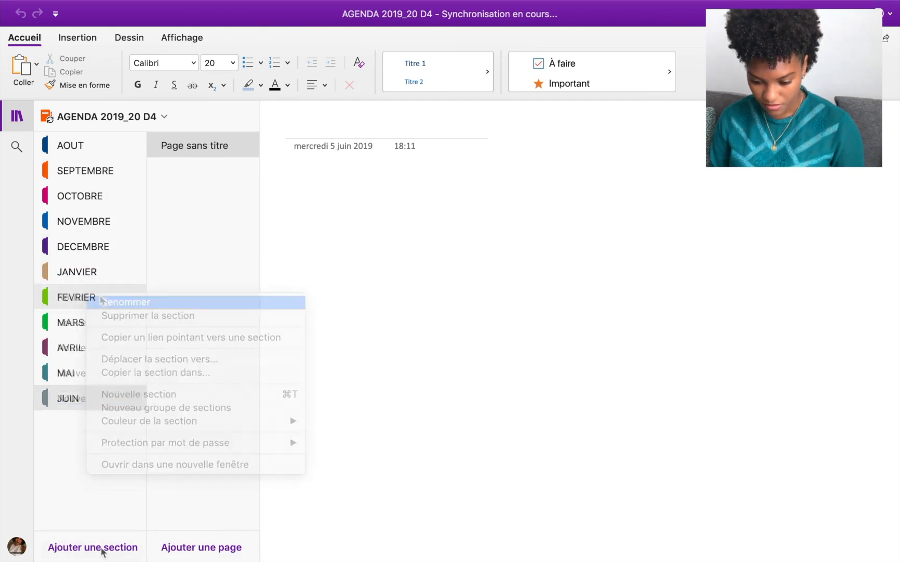
Step: Add a new section at the end of the list, below JUIN, and name it JUILLET
{"action": "left_click", "coordinate": [102, 547]}
{"action": "type", "text": "JUI"}
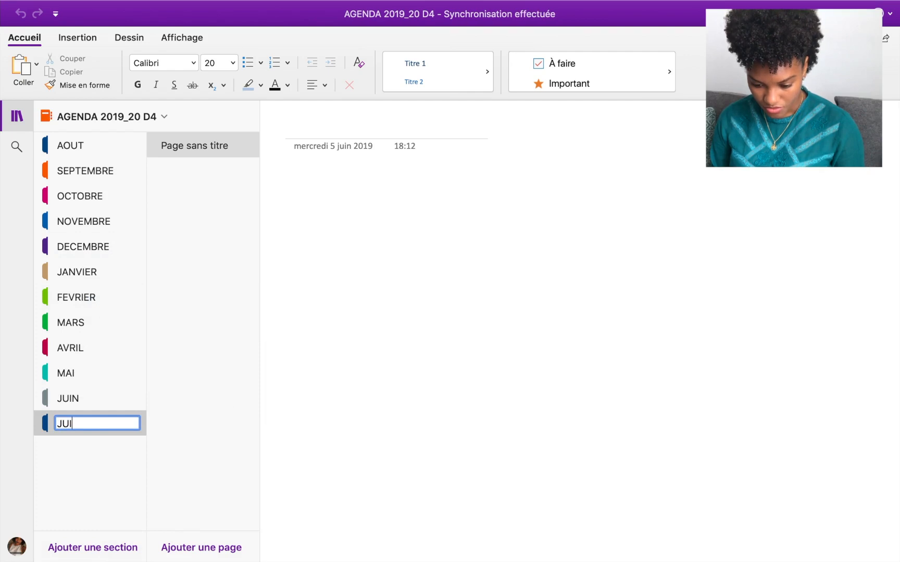
{"action": "type", "text": "LLET"}
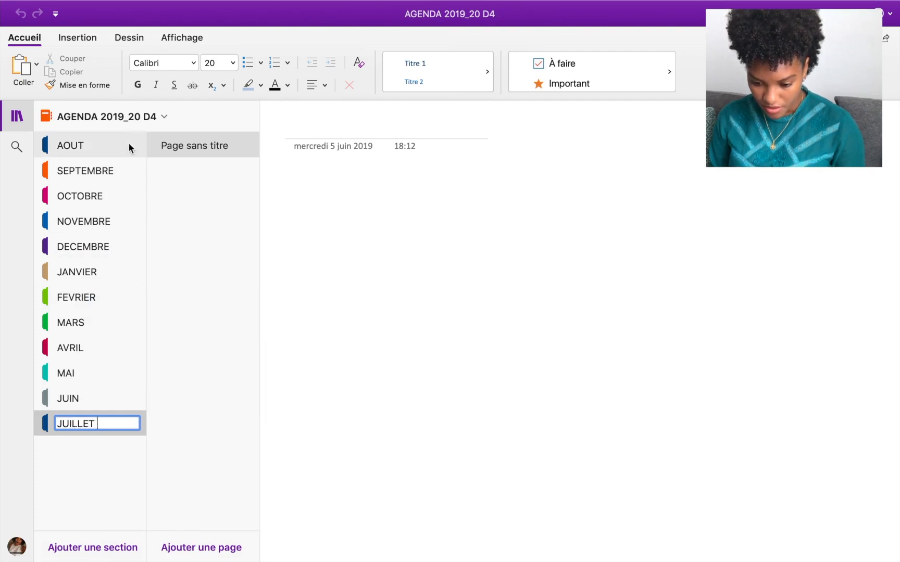
Step: Change the colour of the AOUT section to Citron vert
{"action": "left_click", "coordinate": [118, 151]}
{"action": "right_click", "coordinate": [118, 151]}
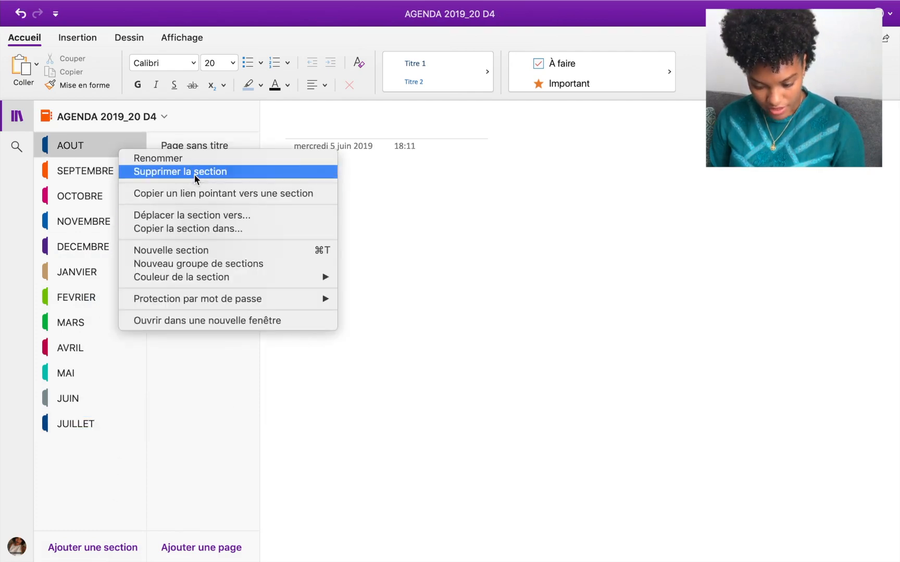
{"action": "mouse_move", "coordinate": [188, 280]}
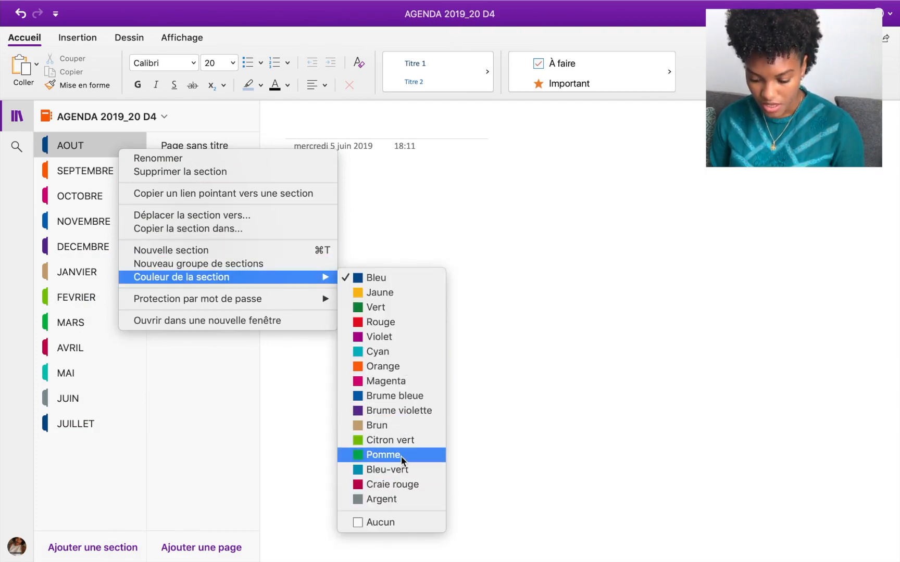
{"action": "left_click", "coordinate": [408, 441]}
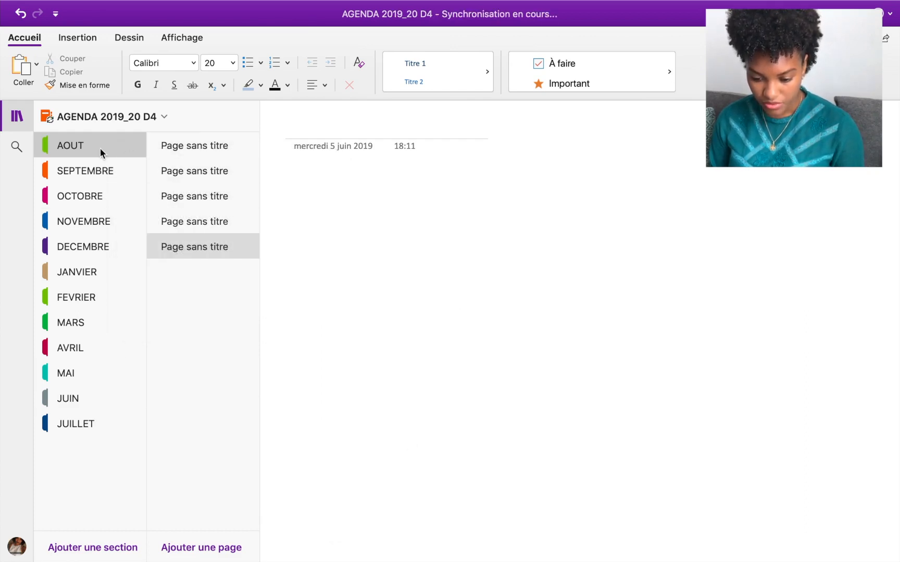
Step: Title the first page of the AOUT section "VUE MENSUELLE"
{"action": "left_click", "coordinate": [182, 149]}
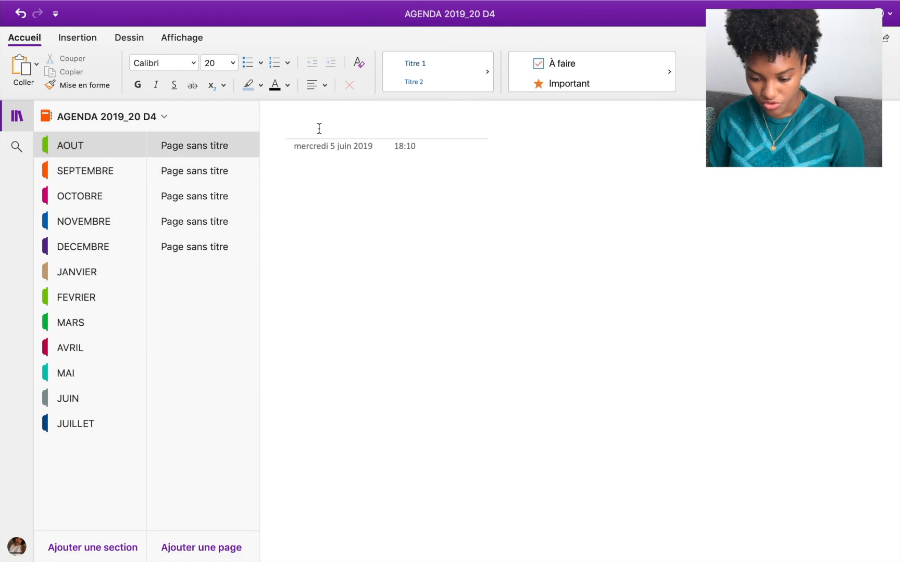
{"action": "type", "text": "vue"}
{"action": "type", "text": "VUE"}
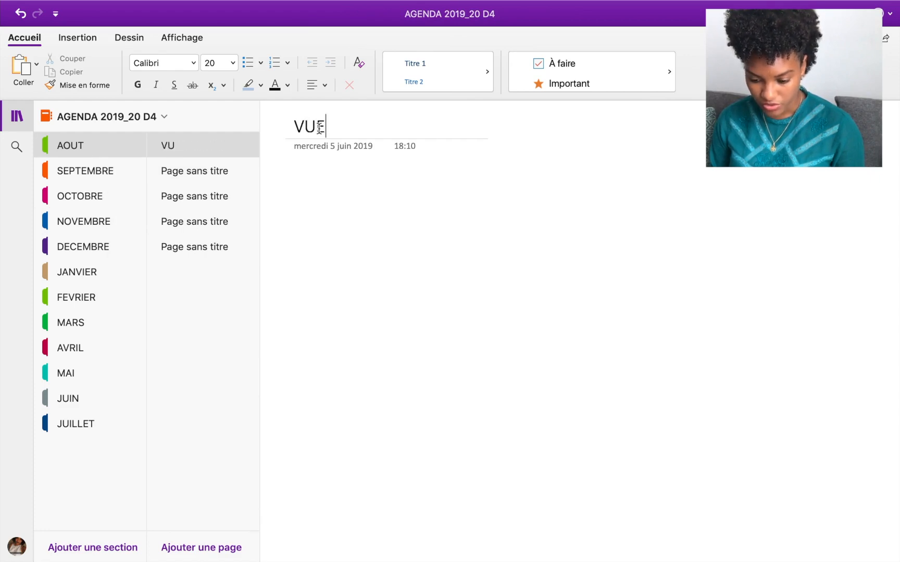
{"action": "type", "text": " MENSUELLE"}
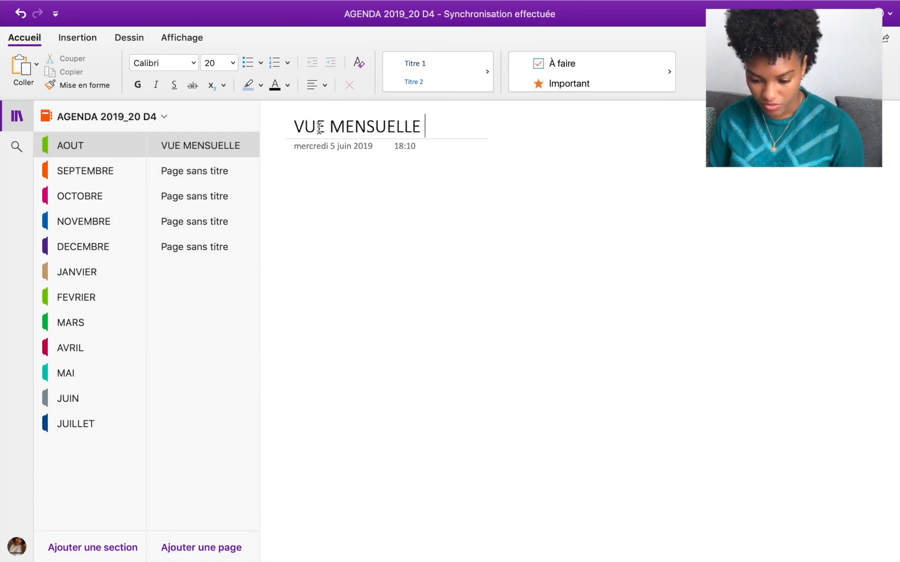
Step: Add a section named PLAN and move it to the end of the section list, below JUILLET
{"action": "left_click", "coordinate": [93, 547]}
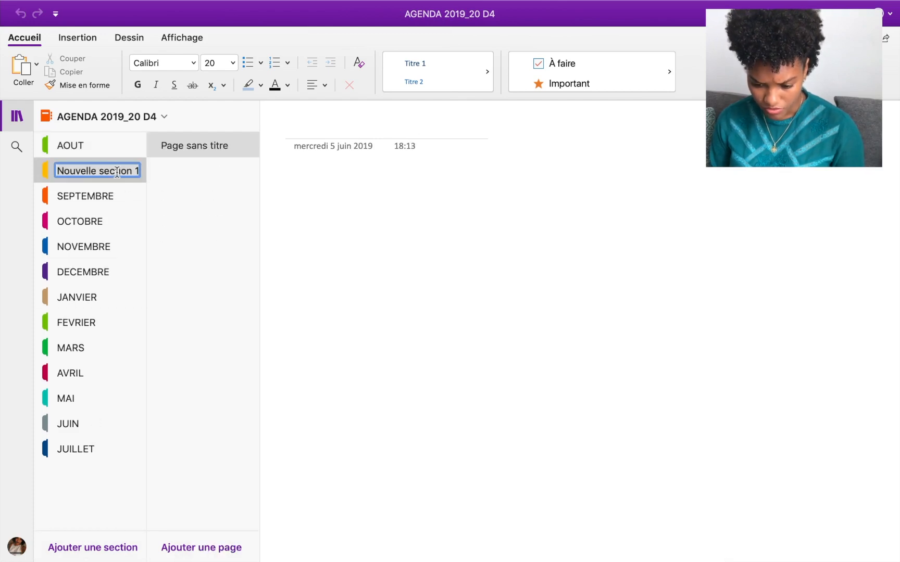
{"action": "type", "text": "PLAN"}
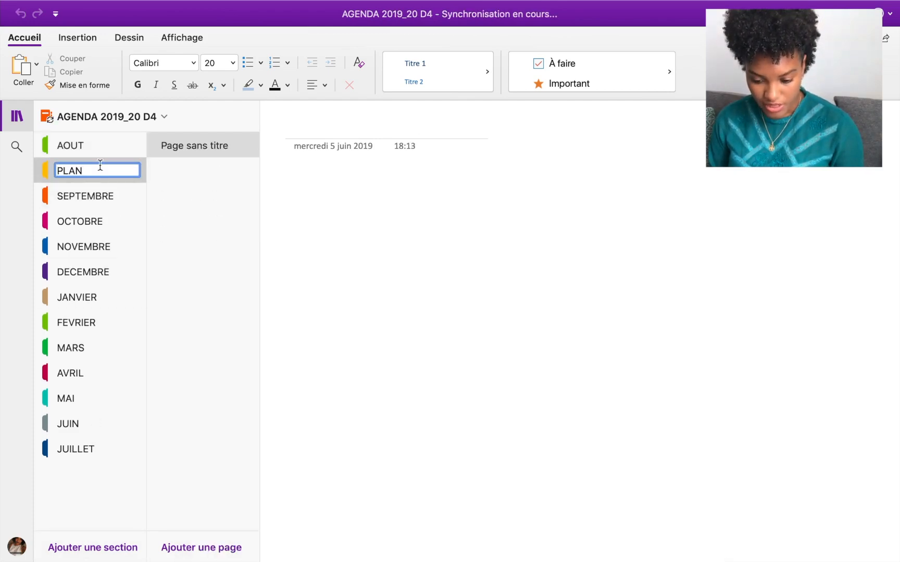
{"action": "left_click_drag", "start_coordinate": [60, 167], "coordinate": [63, 463]}
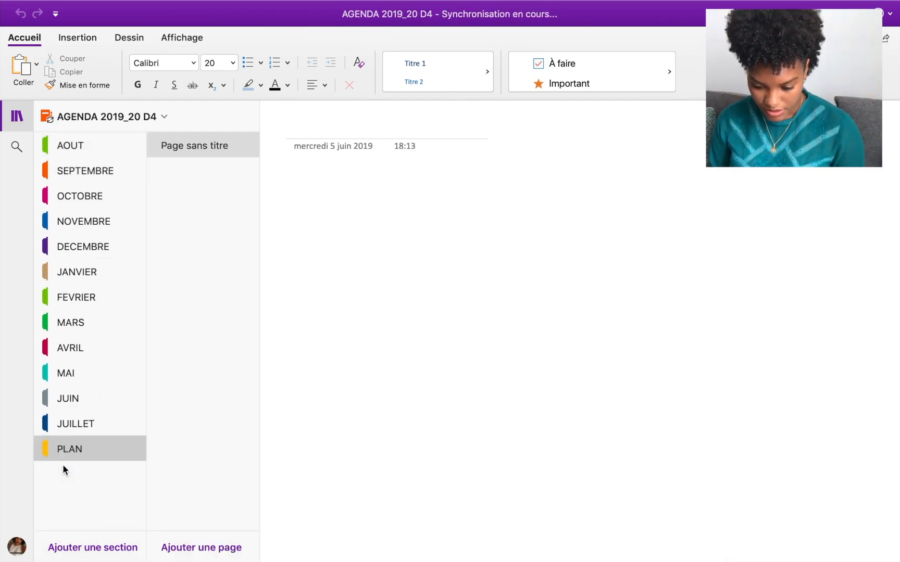
Step: Add a section named "LISTES DE COURS" below PLAN, and return to the AOUT section
{"action": "left_click", "coordinate": [75, 547]}
{"action": "type", "text": "LISTE "}
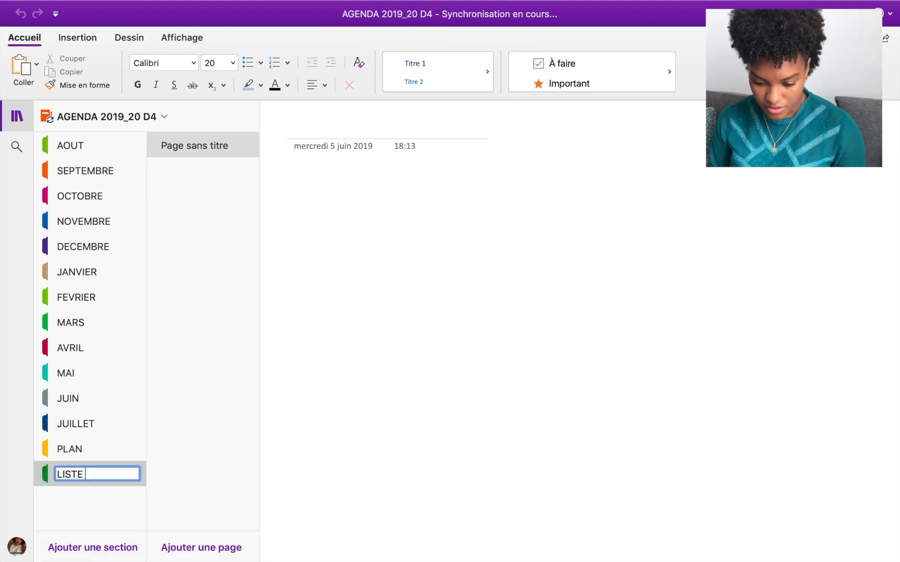
{"action": "type", "text": "DE COURS"}
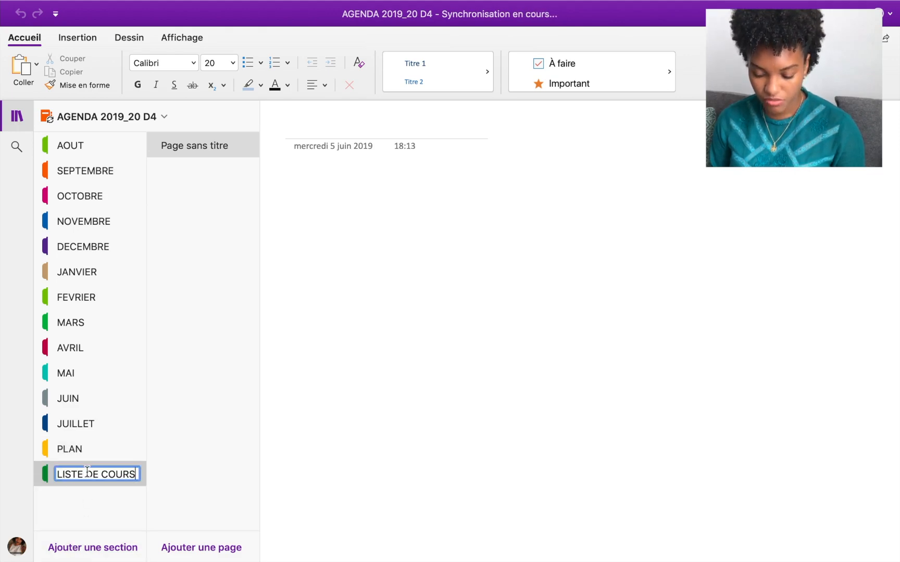
{"action": "key", "text": "Return"}
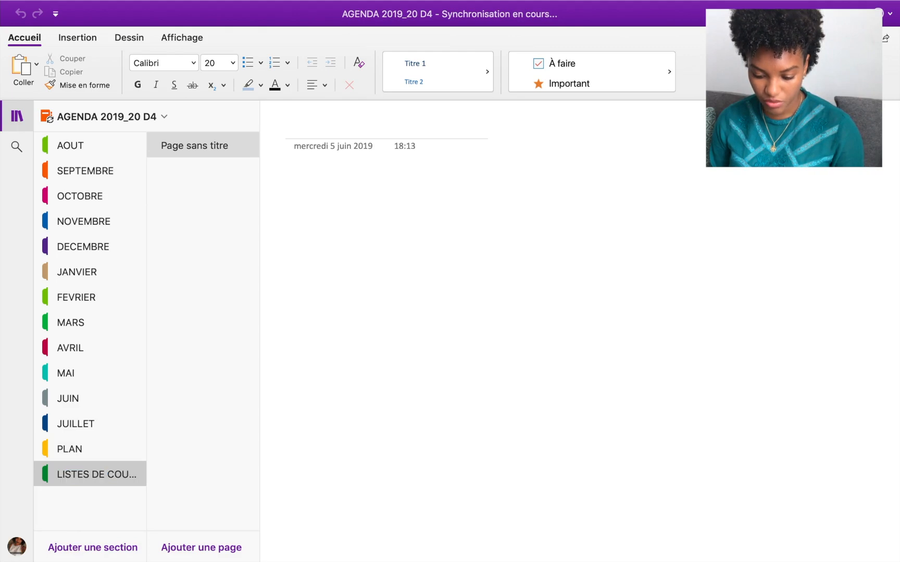
{"action": "left_click", "coordinate": [127, 450]}
{"action": "left_click", "coordinate": [121, 148]}
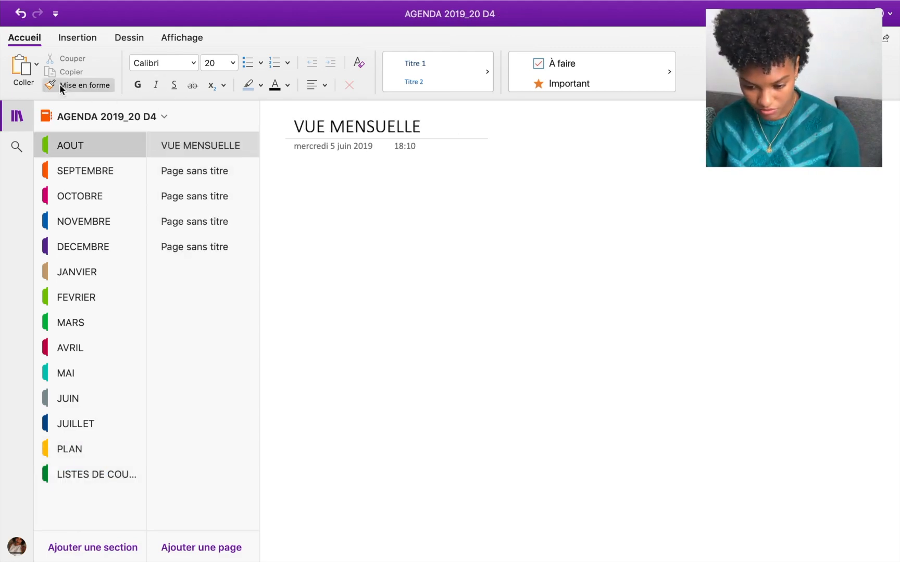
Step: Insert a table with four columns and two rows on the VUE MENSUELLE page
{"action": "left_click", "coordinate": [36, 65]}
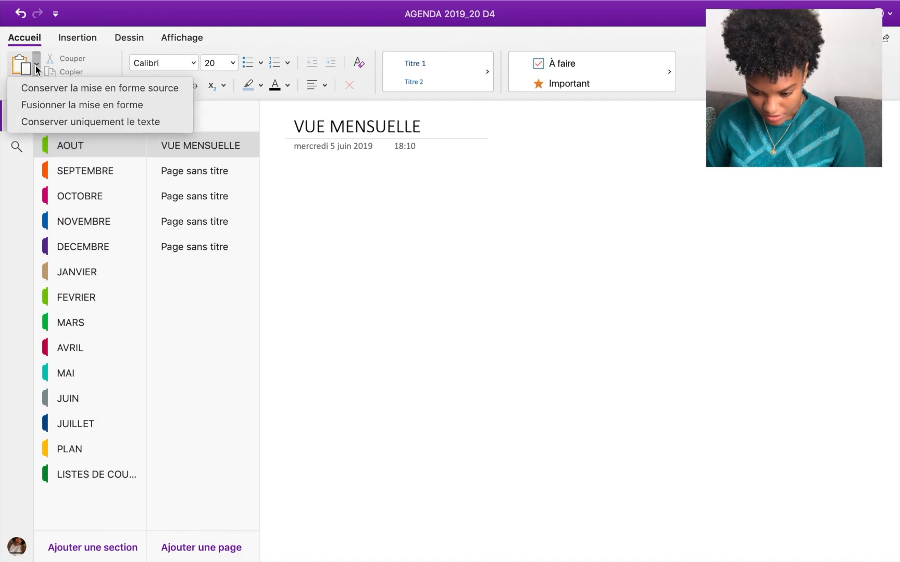
{"action": "left_click", "coordinate": [78, 37]}
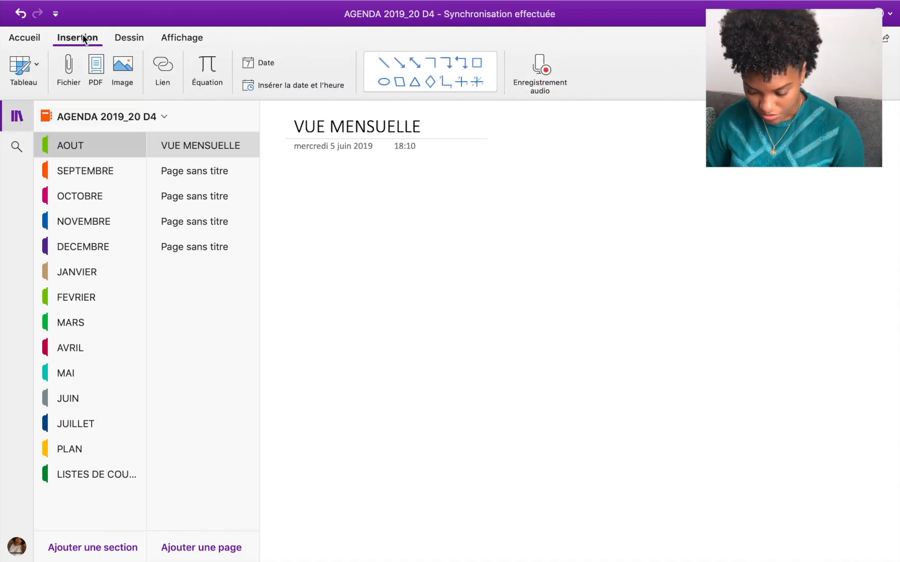
{"action": "left_click", "coordinate": [37, 67]}
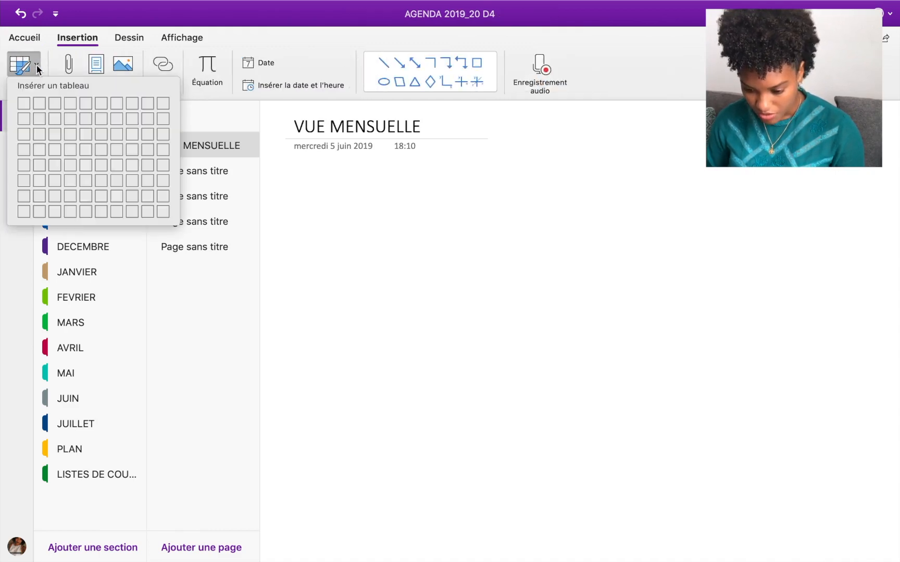
{"action": "left_click", "coordinate": [68, 121]}
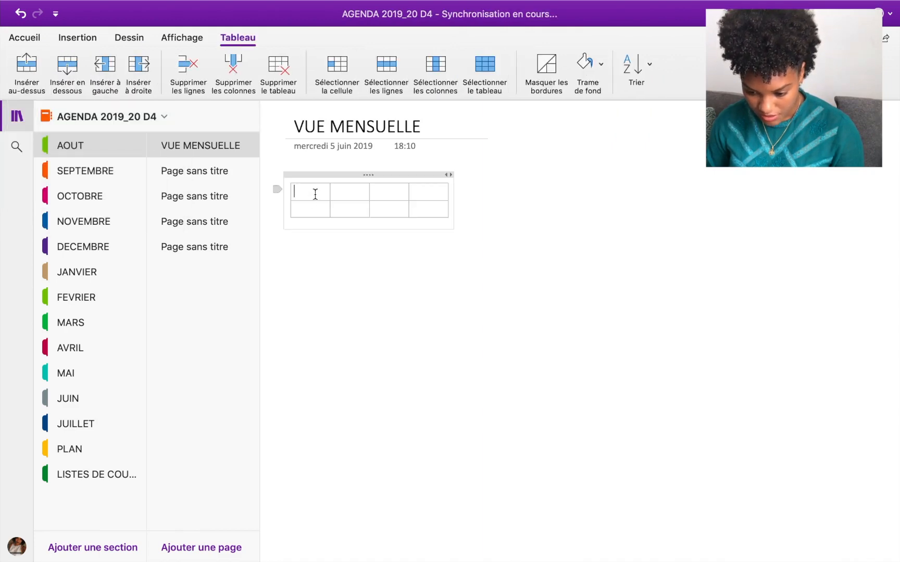
Step: Fill the table's header row with "Courses du mois", "Objectifs du mois", "A faire absolument ce mois" and "Bilan du mois"
{"action": "type", "text": "Cour"}
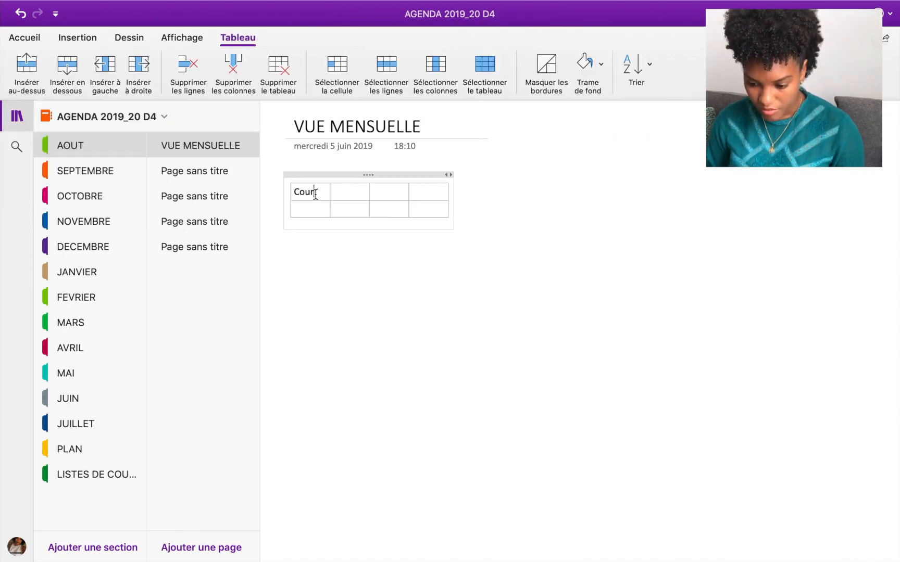
{"action": "type", "text": "ses du mois"}
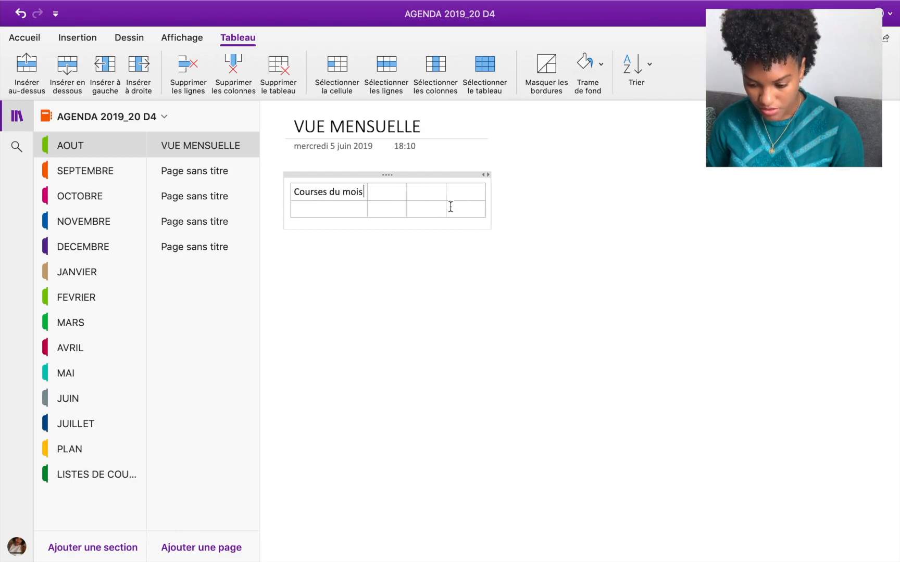
{"action": "left_click", "coordinate": [388, 195]}
{"action": "type", "text": "O"}
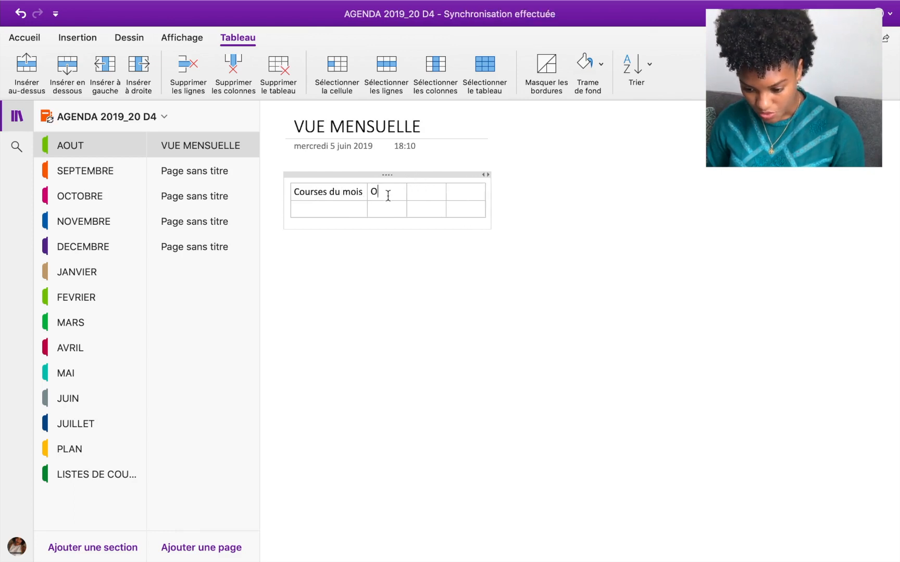
{"action": "type", "text": "bjectifs du mois"}
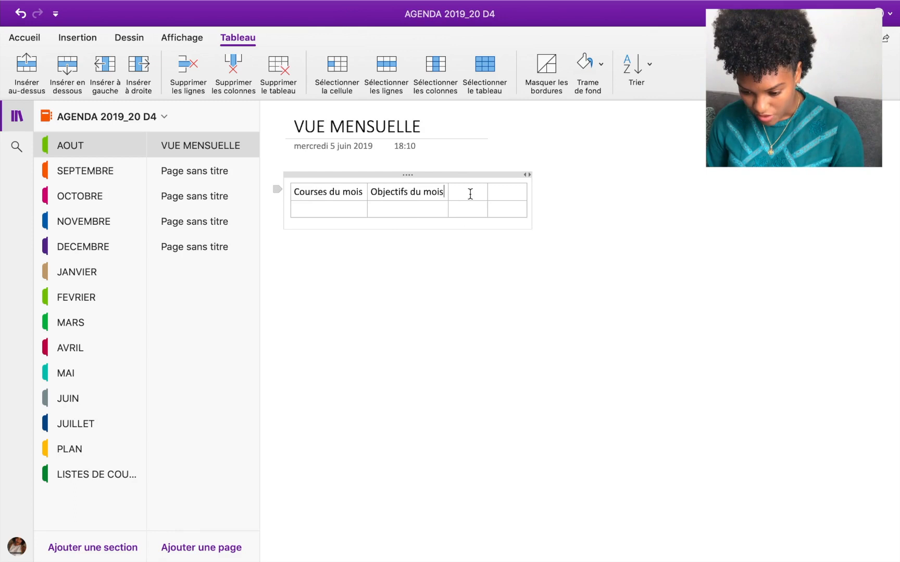
{"action": "left_click", "coordinate": [470, 194]}
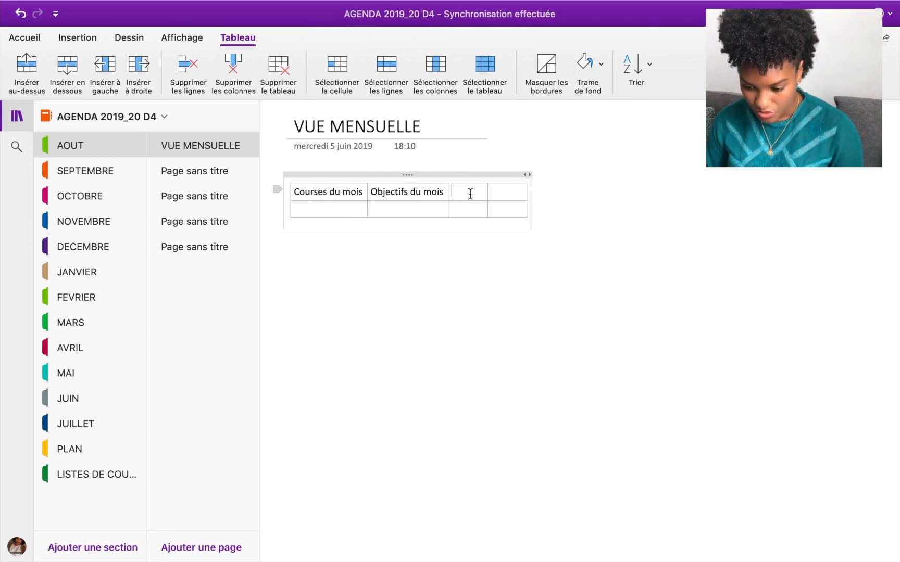
{"action": "type", "text": "A faire "}
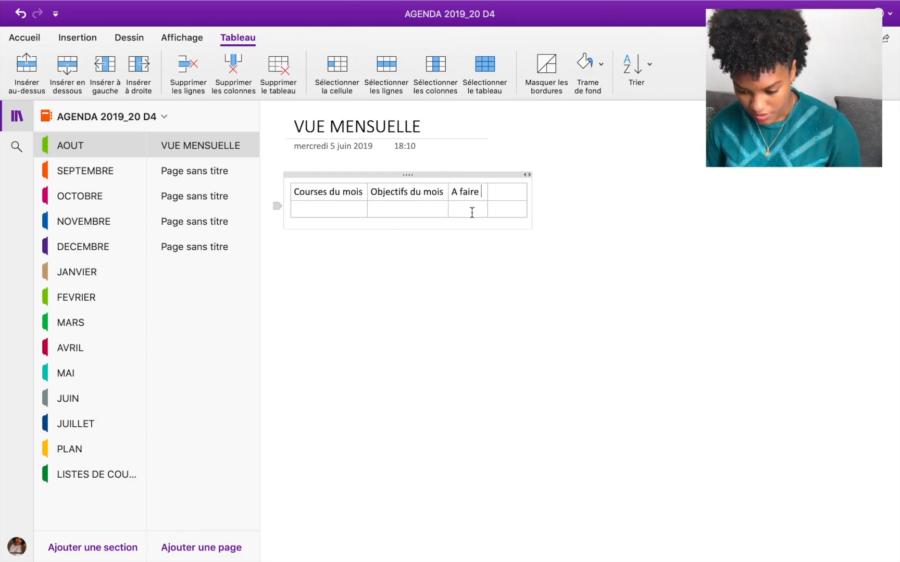
{"action": "type", "text": "absolument ce"}
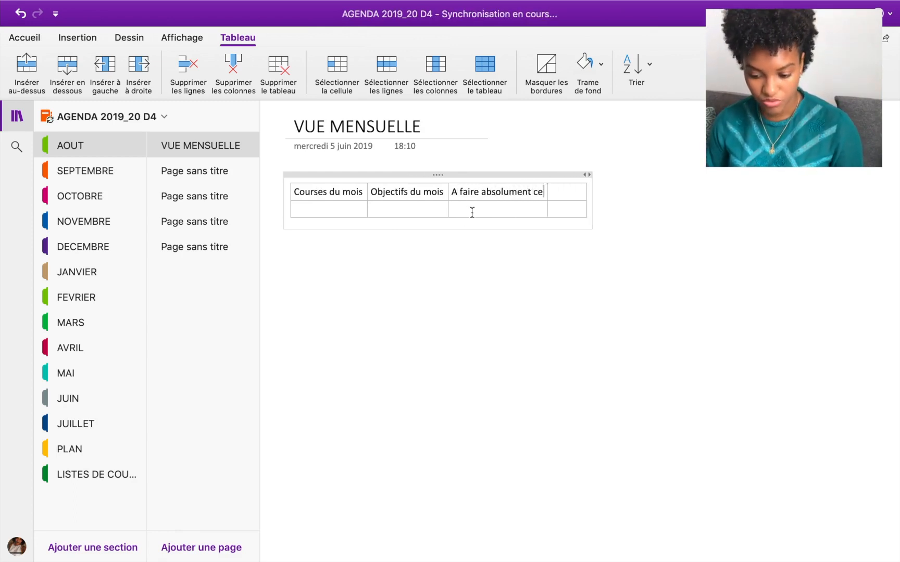
{"action": "type", "text": " mois"}
{"action": "left_click", "coordinate": [589, 194]}
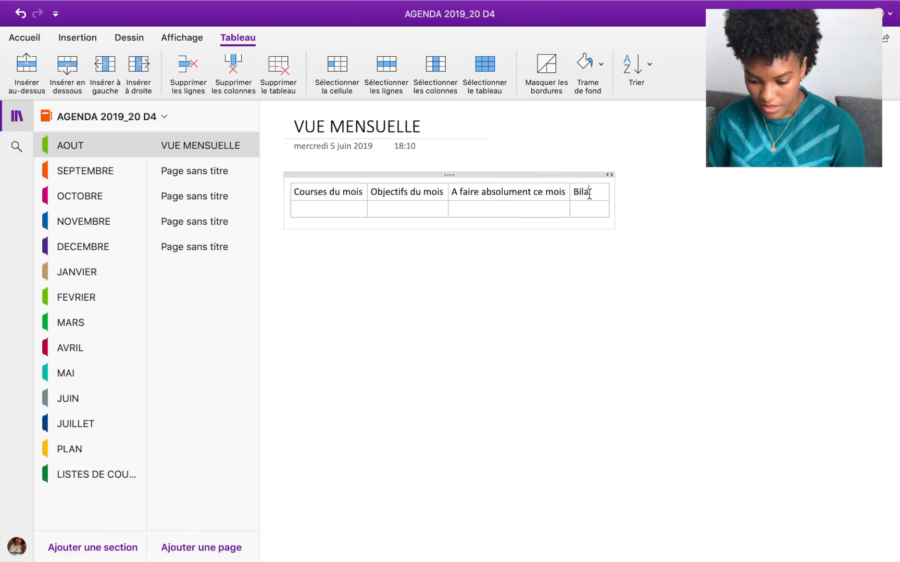
{"action": "type", "text": "Bilan du mois"}
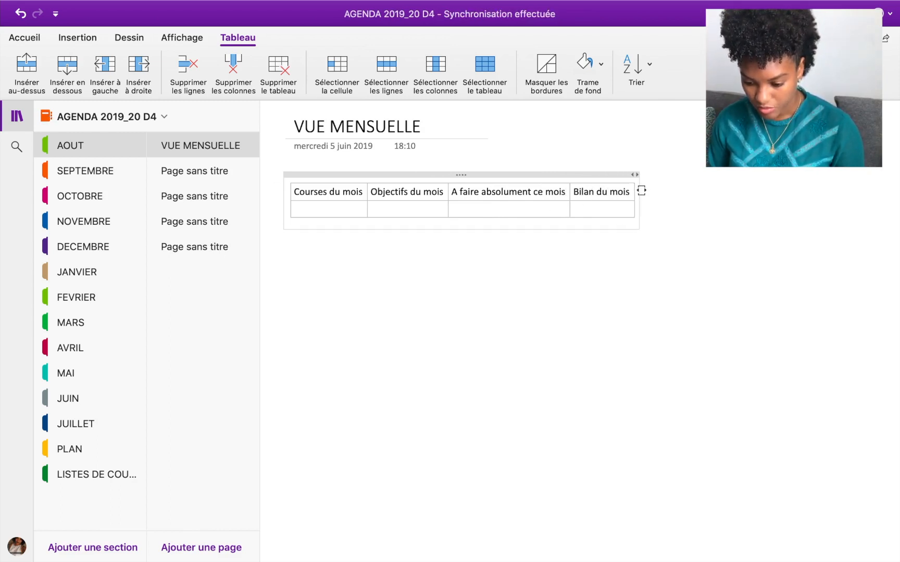
Step: Widen the table's four columns so that the table spans the visible page width
{"action": "left_click_drag", "start_coordinate": [641, 191], "coordinate": [891, 190]}
{"action": "left_click_drag", "start_coordinate": [359, 207], "coordinate": [417, 207]}
{"action": "left_click_drag", "start_coordinate": [500, 203], "coordinate": [571, 203]}
{"action": "left_click_drag", "start_coordinate": [694, 207], "coordinate": [741, 208]}
{"action": "left_click_drag", "start_coordinate": [808, 207], "coordinate": [881, 209]}
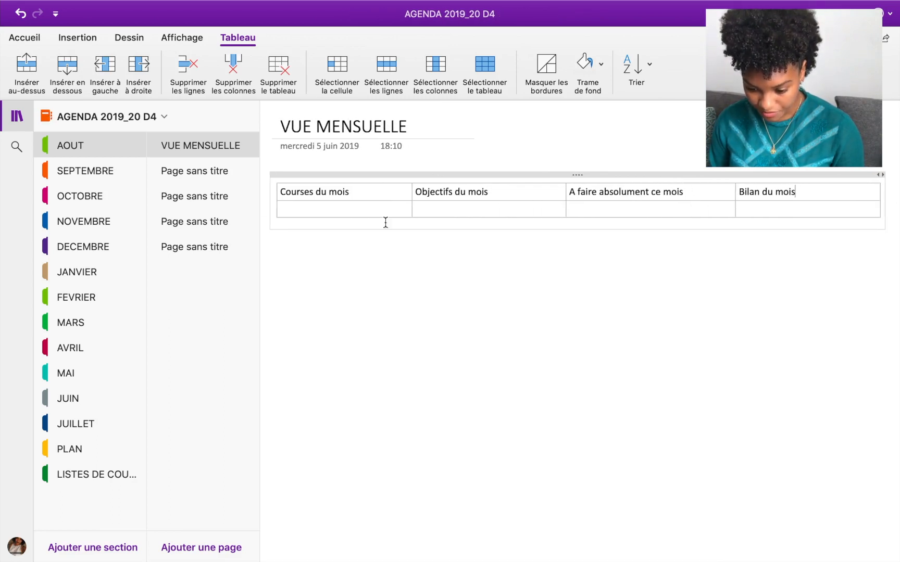
Step: Enter "Légumes" below the "Courses du mois" header, tag it as À faire, and start a new line
{"action": "type", "text": "L"}
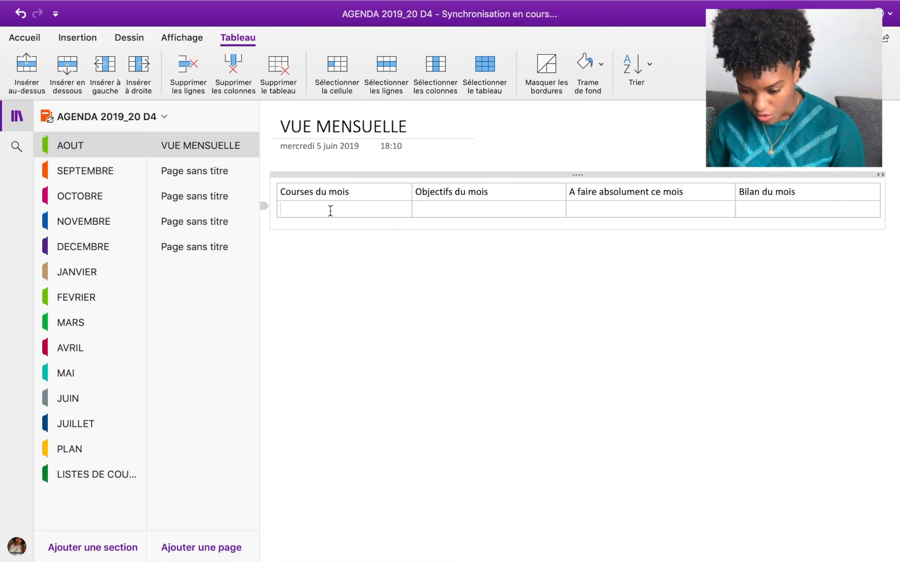
{"action": "type", "text": "égume"}
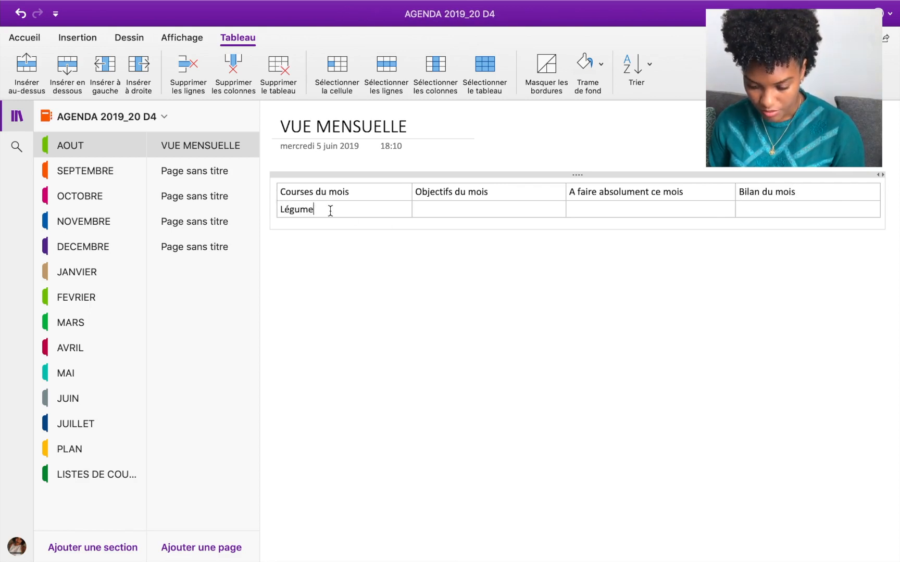
{"action": "type", "text": "s"}
{"action": "left_click", "coordinate": [85, 37]}
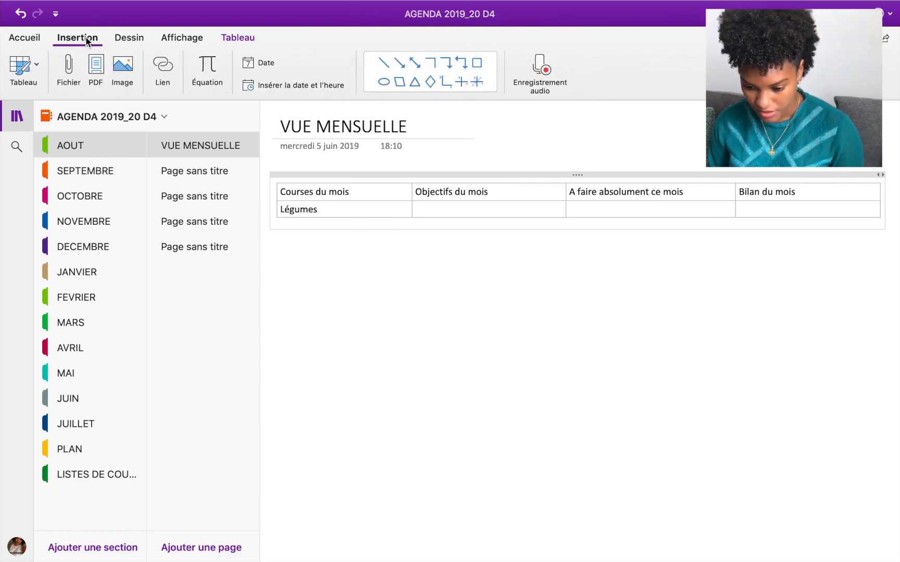
{"action": "left_click", "coordinate": [33, 37]}
{"action": "left_click", "coordinate": [590, 93]}
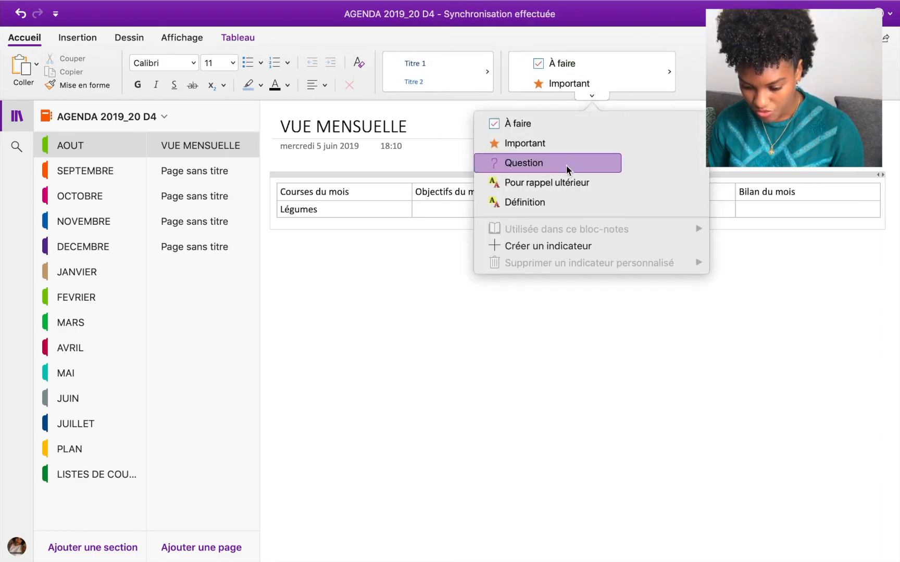
{"action": "left_click", "coordinate": [579, 123]}
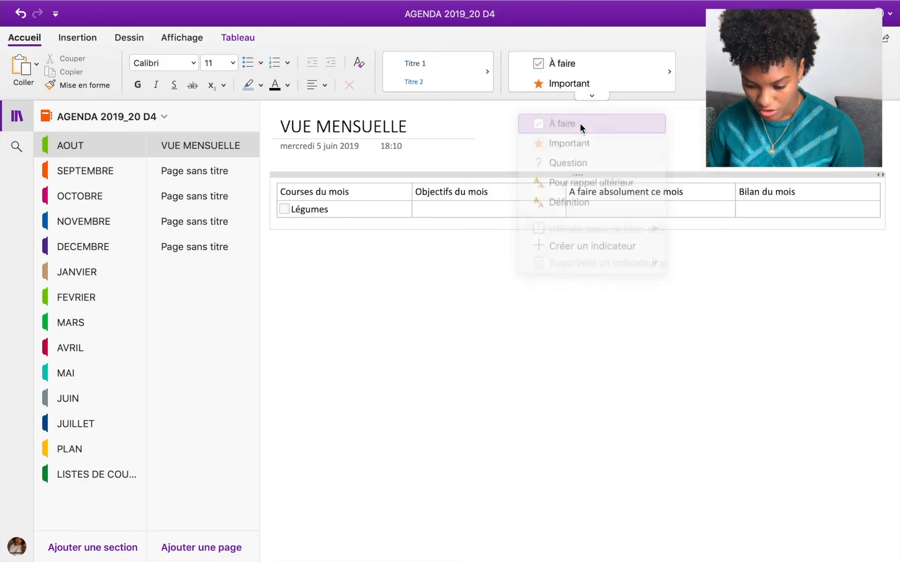
{"action": "key", "text": "Return"}
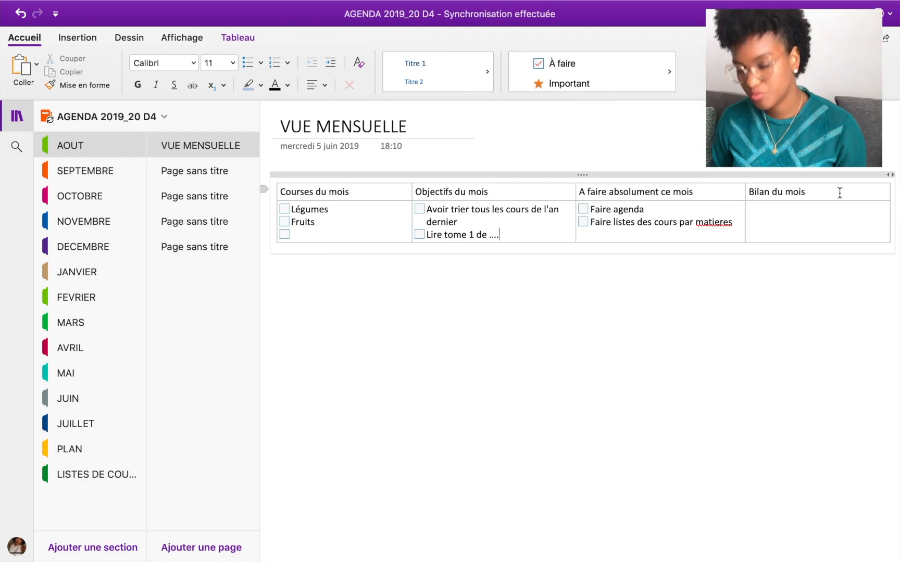
Step: Lengthen the table's second row by adding blank lines below "Fruits" in the "Courses du mois" column
{"action": "left_click", "coordinate": [311, 233]}
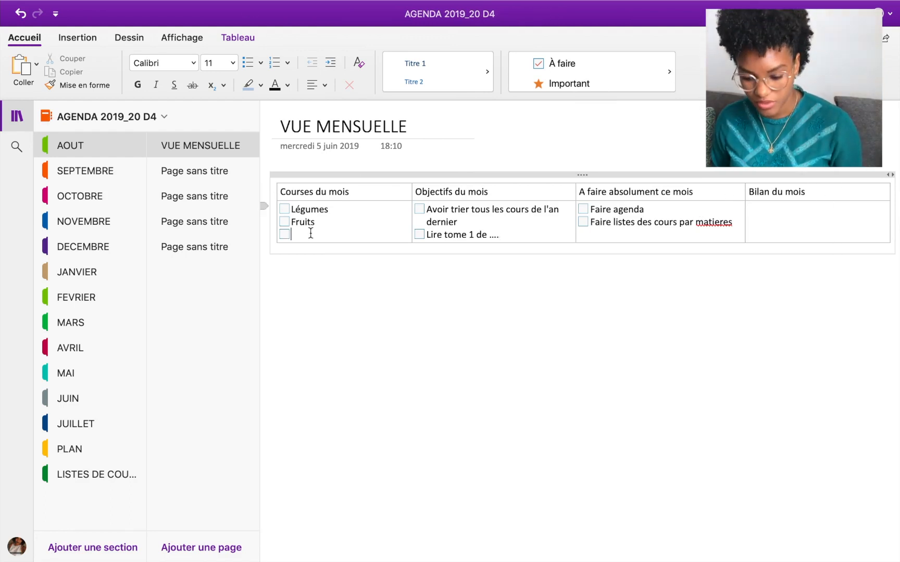
{"action": "key", "text": "Return"}
{"action": "key", "text": "Return"}
{"action": "key", "text": "Return"}
{"action": "key", "text": "Return"}
{"action": "key", "text": "Return"}
{"action": "key", "text": "Return"}
{"action": "key", "text": "Return"}
{"action": "key", "text": "Return"}
{"action": "key", "text": "Return"}
{"action": "key", "text": "Return"}
{"action": "key", "text": "Return"}
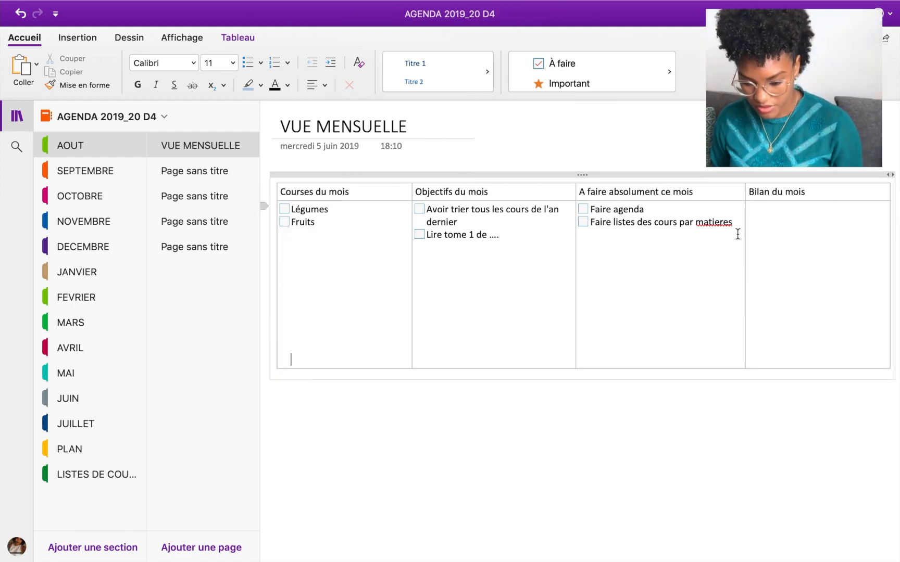
Step: Shade the four header cells of the table light green
{"action": "left_click_drag", "start_coordinate": [813, 193], "coordinate": [302, 191]}
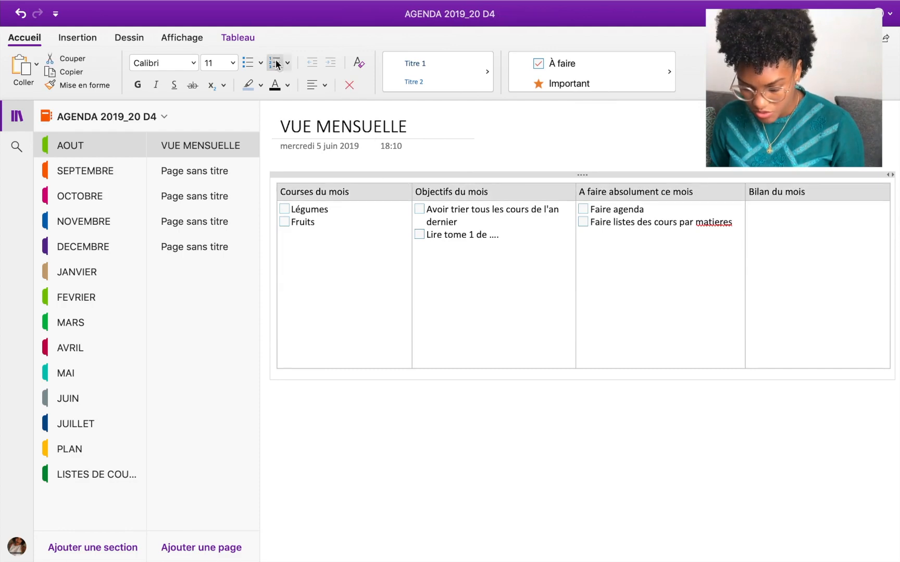
{"action": "left_click", "coordinate": [237, 38]}
{"action": "left_click", "coordinate": [598, 65]}
{"action": "left_click", "coordinate": [697, 154]}
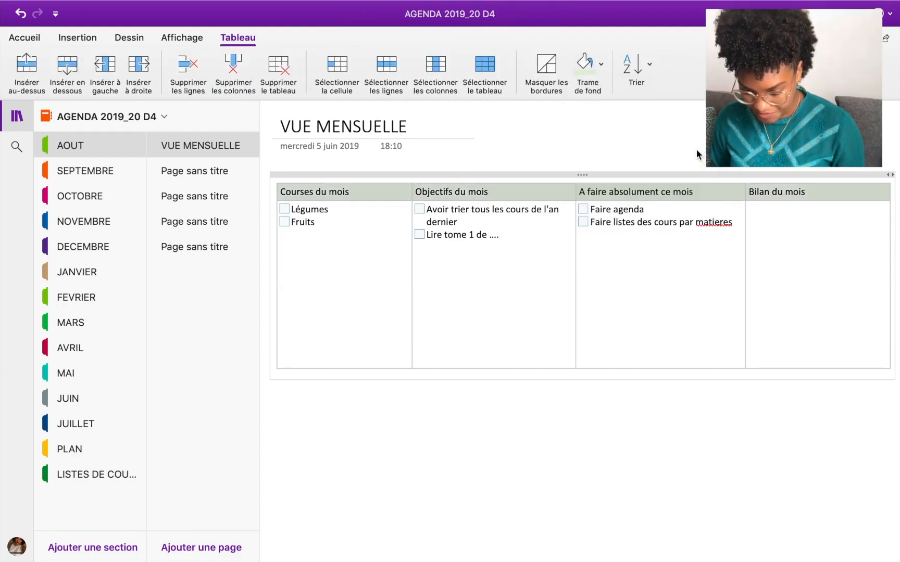
{"action": "left_click", "coordinate": [533, 248]}
Step: Set the header row's text to the Sacramento font at size 14
{"action": "left_click_drag", "start_coordinate": [816, 194], "coordinate": [313, 192]}
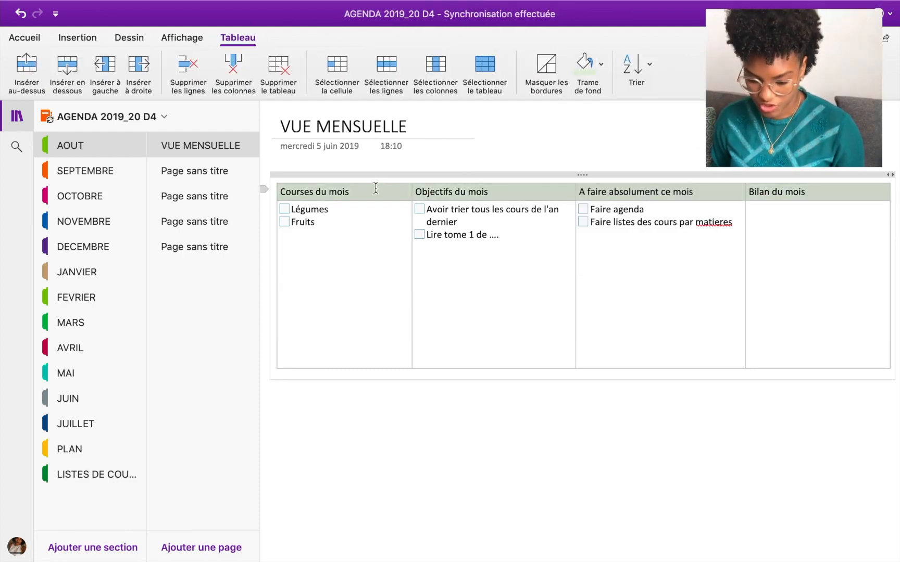
{"action": "left_click", "coordinate": [24, 37]}
{"action": "left_click", "coordinate": [194, 64]}
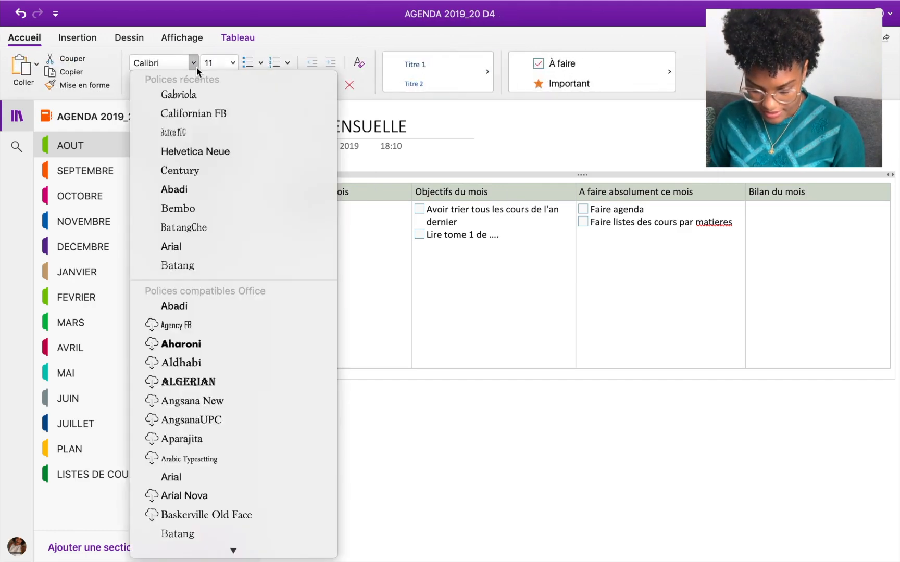
{"action": "left_click", "coordinate": [199, 133]}
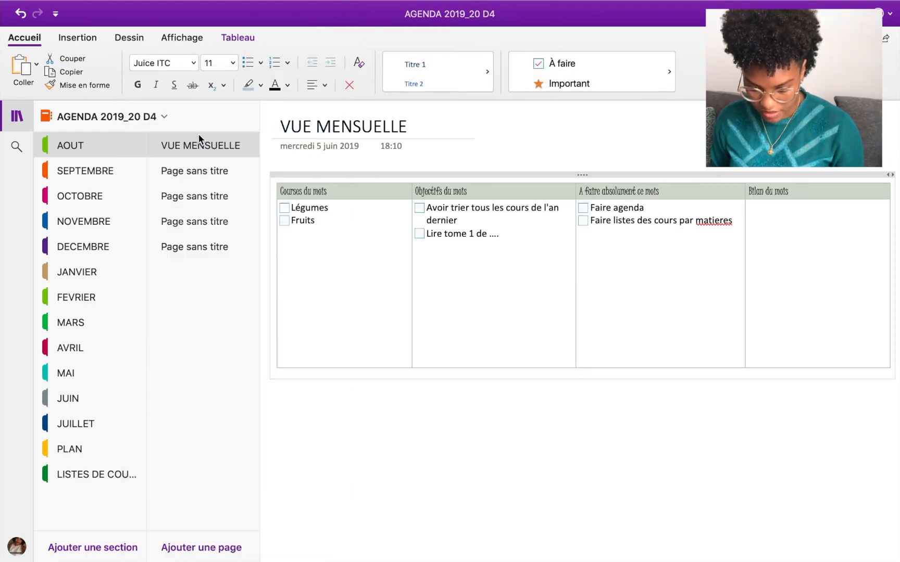
{"action": "left_click", "coordinate": [229, 62]}
{"action": "left_click", "coordinate": [237, 214]}
{"action": "left_click", "coordinate": [232, 62]}
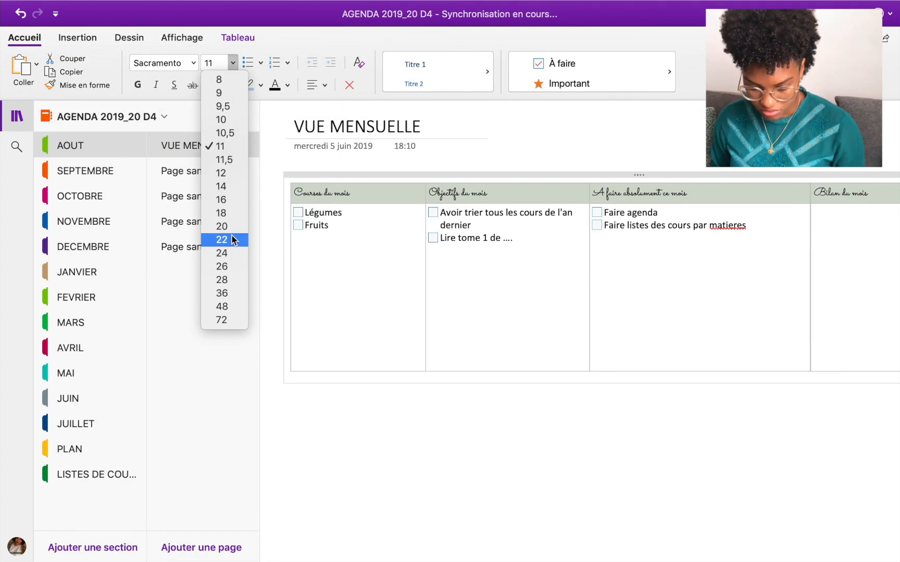
{"action": "left_click", "coordinate": [229, 188]}
Step: Narrow the "A faire absolument ce mois" column by moving its border with "Bilan du mois"
{"action": "scroll", "coordinate": [718, 176], "scroll_direction": "right", "scroll_amount": 2}
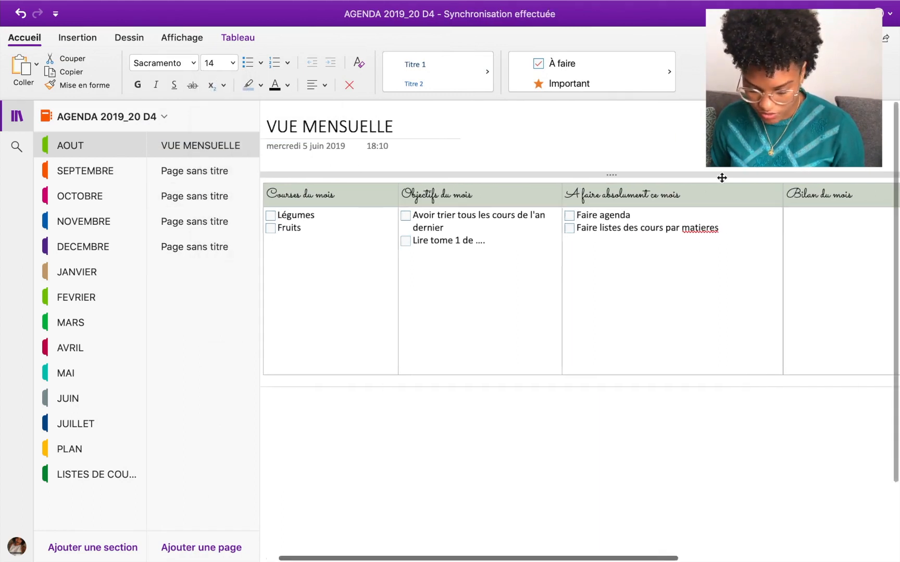
{"action": "left_click_drag", "start_coordinate": [770, 202], "coordinate": [739, 202]}
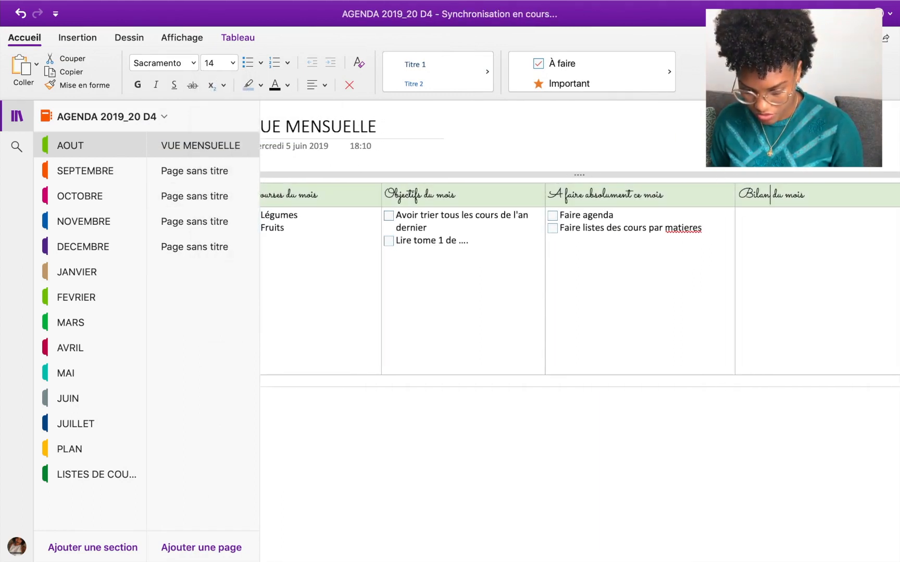
{"action": "scroll", "coordinate": [470, 279], "scroll_direction": "left", "scroll_amount": 1}
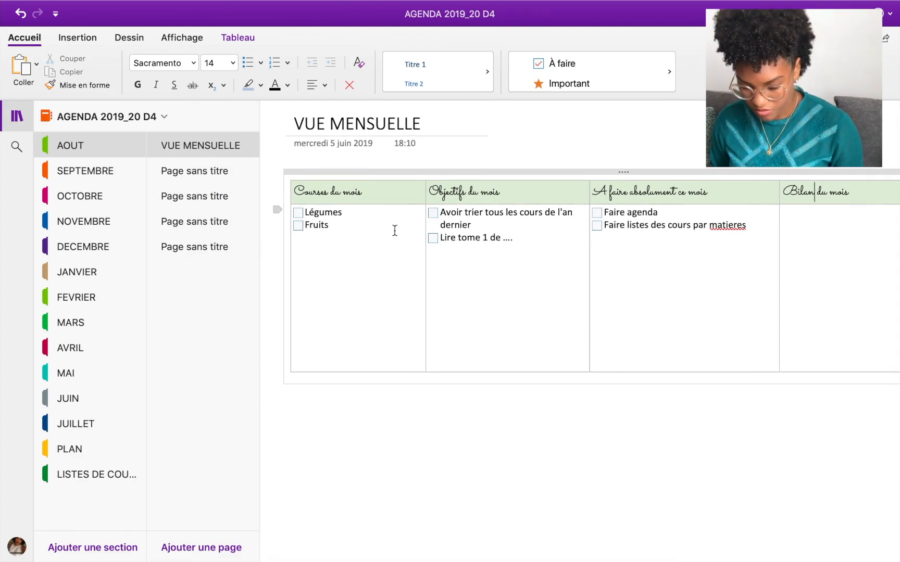
Step: Change the font of the checklist items in the table's first three columns to Sacramento
{"action": "scroll", "coordinate": [395, 231], "scroll_direction": "up", "scroll_amount": 2}
{"action": "scroll", "coordinate": [394, 230], "scroll_direction": "down", "scroll_amount": 2}
{"action": "scroll", "coordinate": [394, 231], "scroll_direction": "right", "scroll_amount": 4}
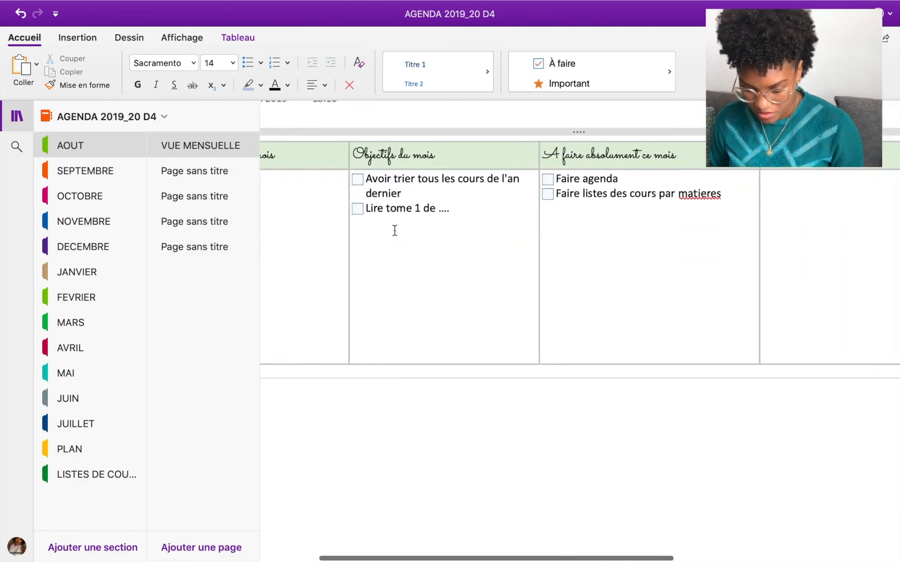
{"action": "scroll", "coordinate": [395, 230], "scroll_direction": "left", "scroll_amount": 4}
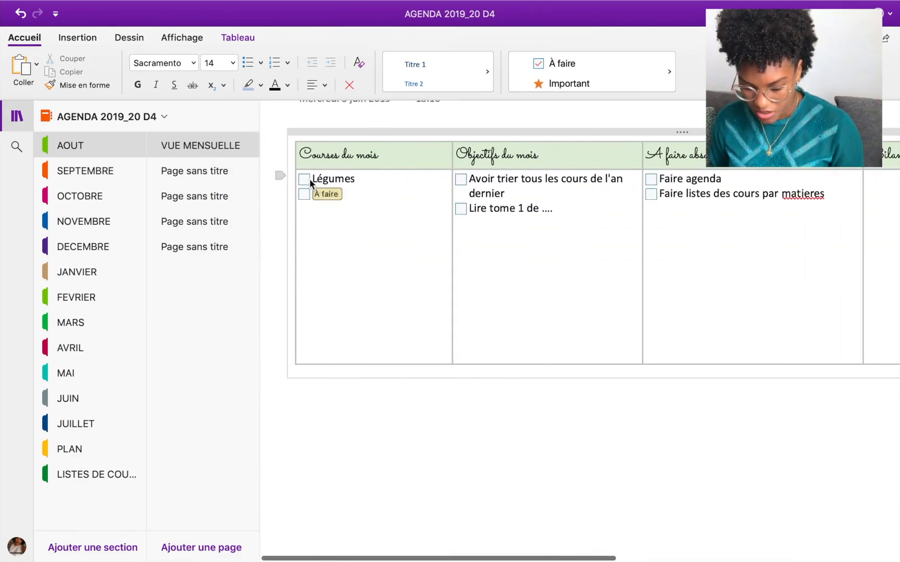
{"action": "left_click_drag", "start_coordinate": [312, 179], "coordinate": [677, 180]}
{"action": "left_click", "coordinate": [194, 65]}
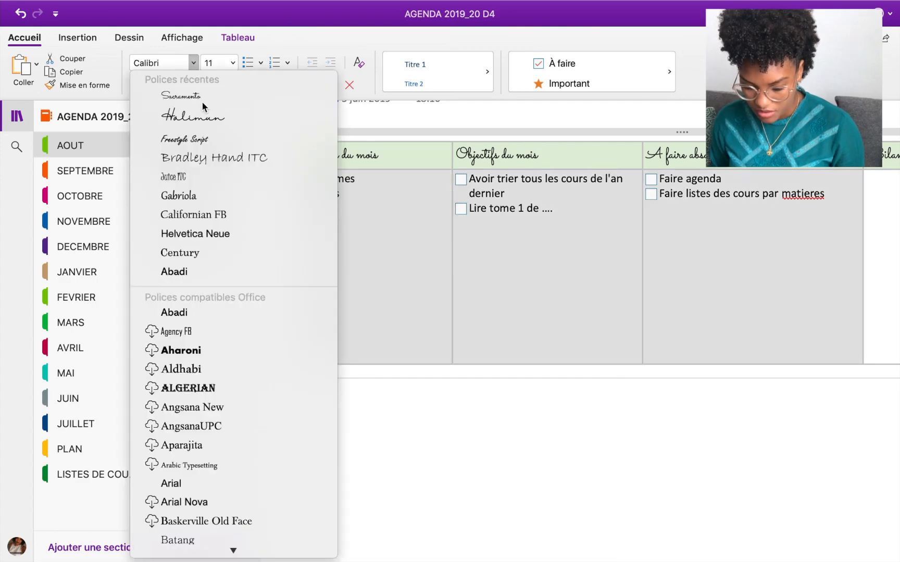
{"action": "left_click", "coordinate": [201, 101]}
{"action": "left_click", "coordinate": [543, 254]}
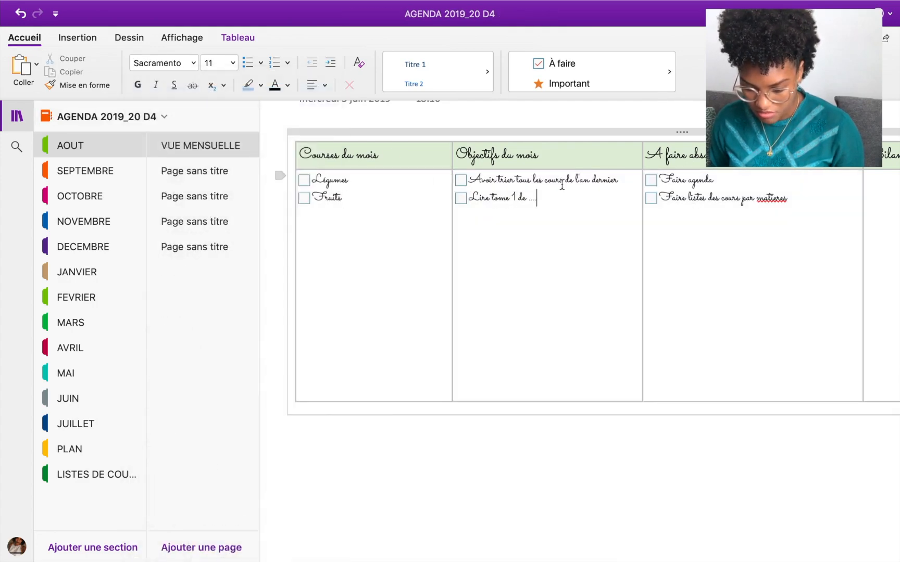
{"action": "scroll", "coordinate": [562, 184], "scroll_direction": "up", "scroll_amount": 2}
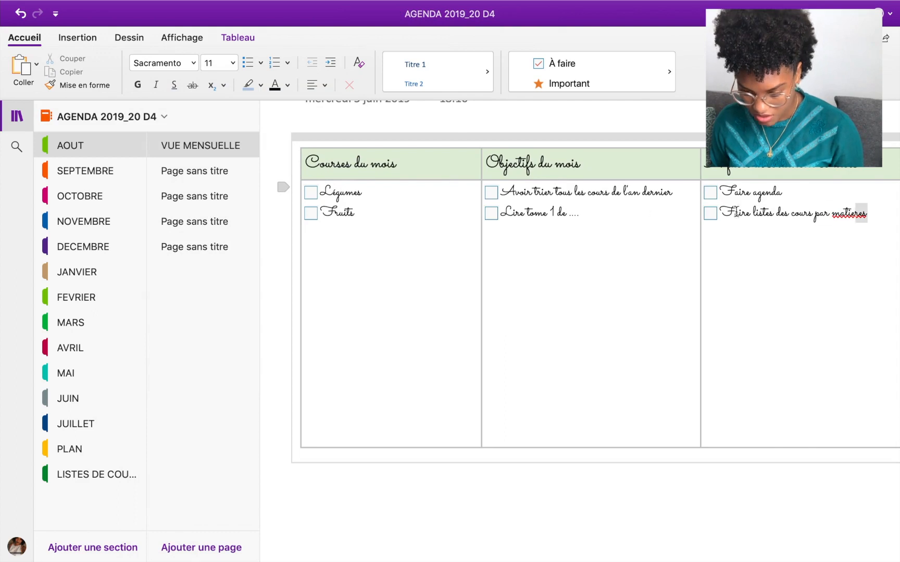
{"action": "left_click_drag", "start_coordinate": [736, 213], "coordinate": [469, 197]}
{"action": "left_click", "coordinate": [194, 63]}
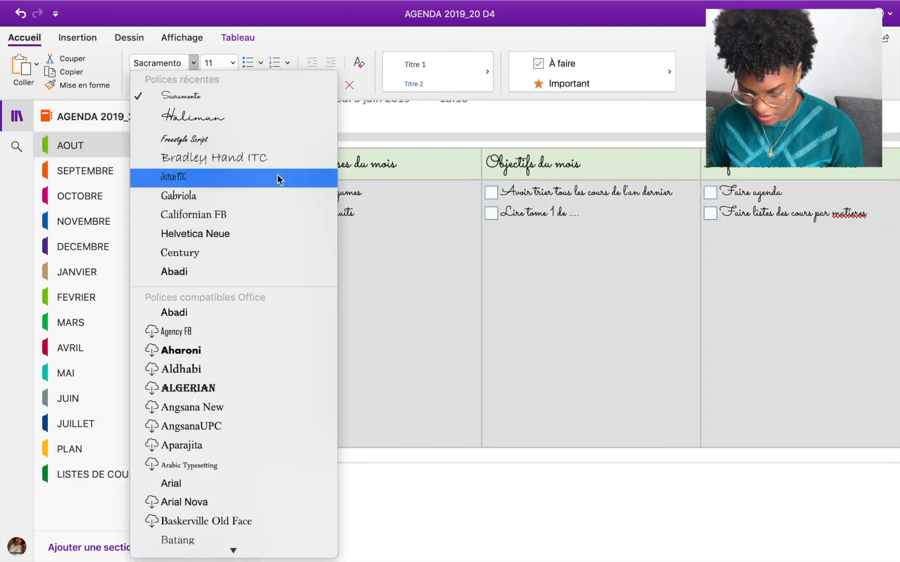
{"action": "left_click", "coordinate": [407, 390]}
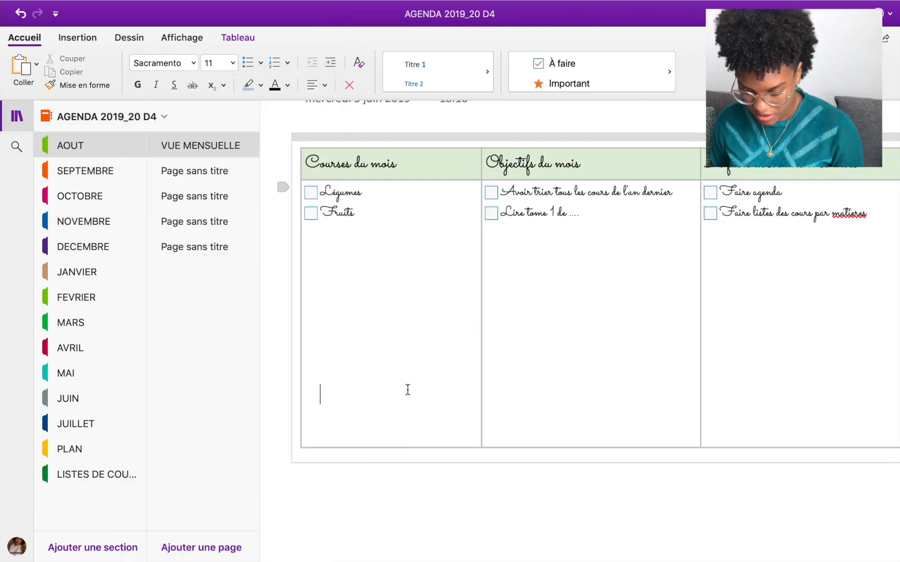
Step: Leave several blank lines under the monthly table and insert a new table with 8 rows and 10 columns there
{"action": "left_click", "coordinate": [347, 459]}
{"action": "key", "text": "Return"}
{"action": "key", "text": "Return"}
{"action": "key", "text": "Return"}
{"action": "key", "text": "Return"}
{"action": "key", "text": "Return"}
{"action": "scroll", "coordinate": [360, 407], "scroll_direction": "down", "scroll_amount": 1}
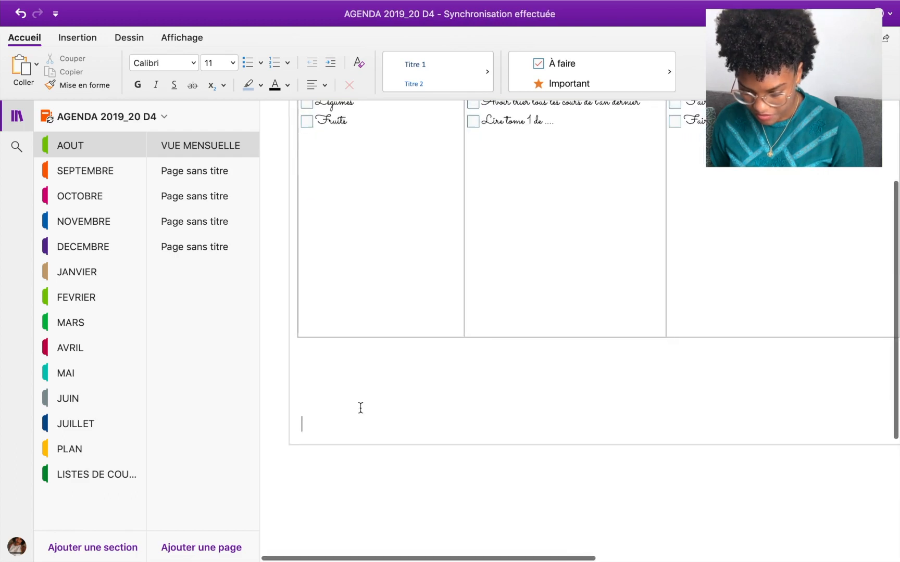
{"action": "scroll", "coordinate": [360, 407], "scroll_direction": "down", "scroll_amount": 4}
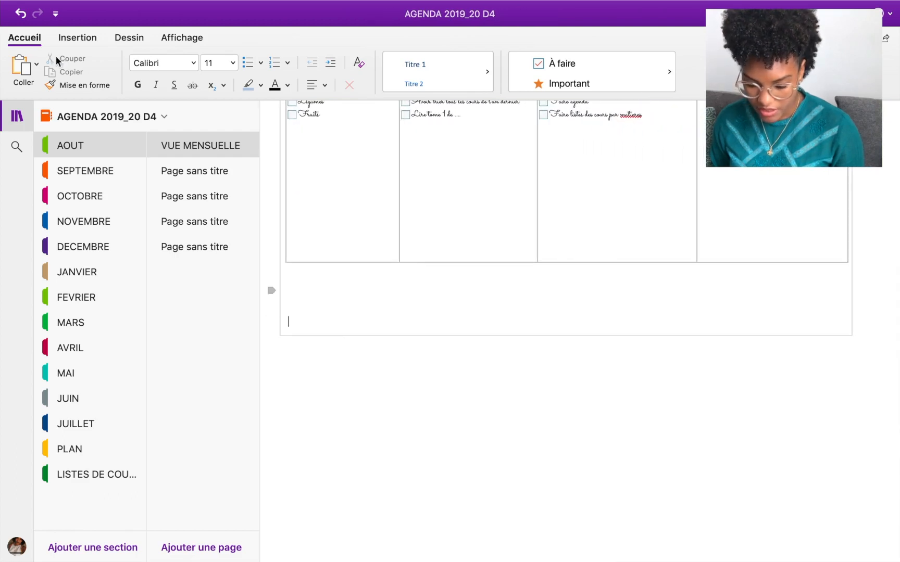
{"action": "left_click", "coordinate": [77, 37]}
{"action": "left_click", "coordinate": [37, 65]}
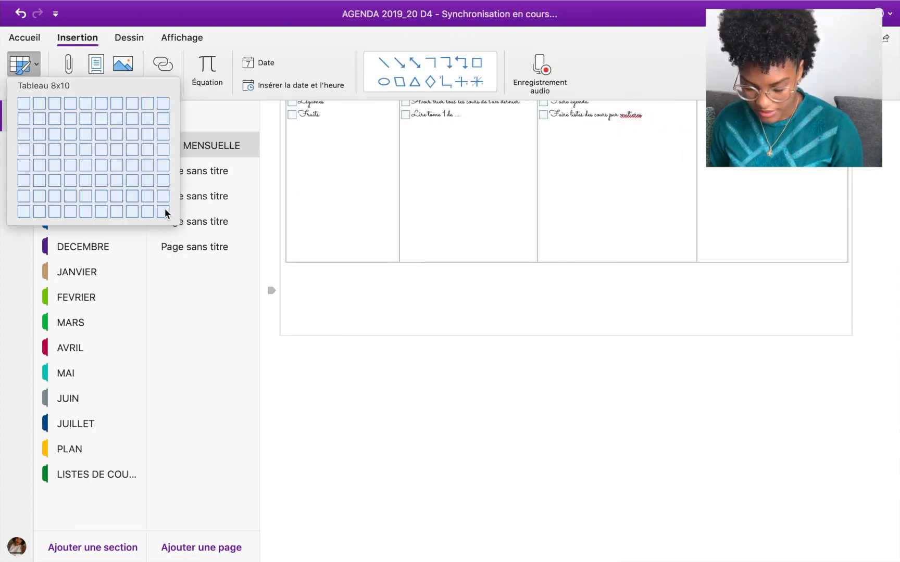
{"action": "left_click", "coordinate": [166, 213]}
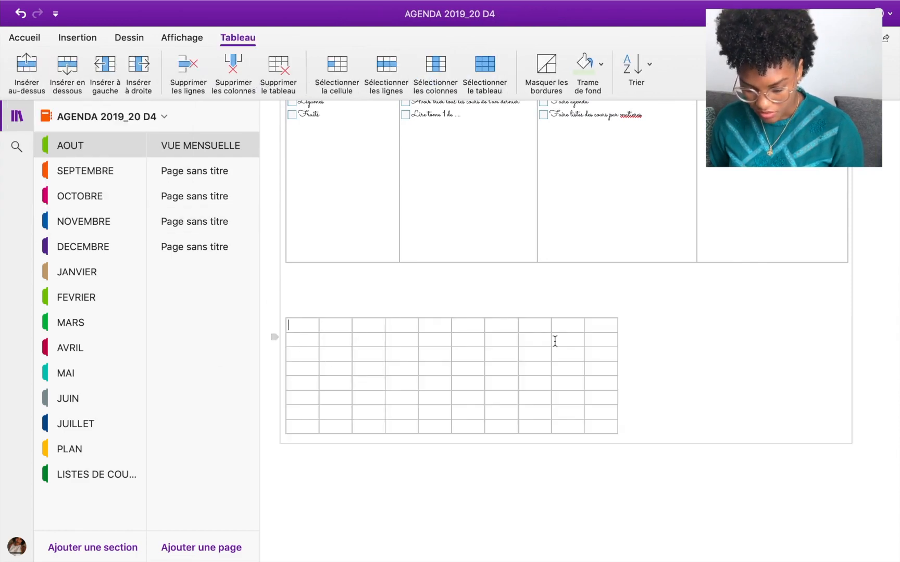
Step: Extend the new table with more than ten additional columns after its existing ones
{"action": "left_click", "coordinate": [140, 66]}
{"action": "left_click", "coordinate": [140, 66]}
{"action": "left_click", "coordinate": [140, 65]}
{"action": "left_click", "coordinate": [140, 66]}
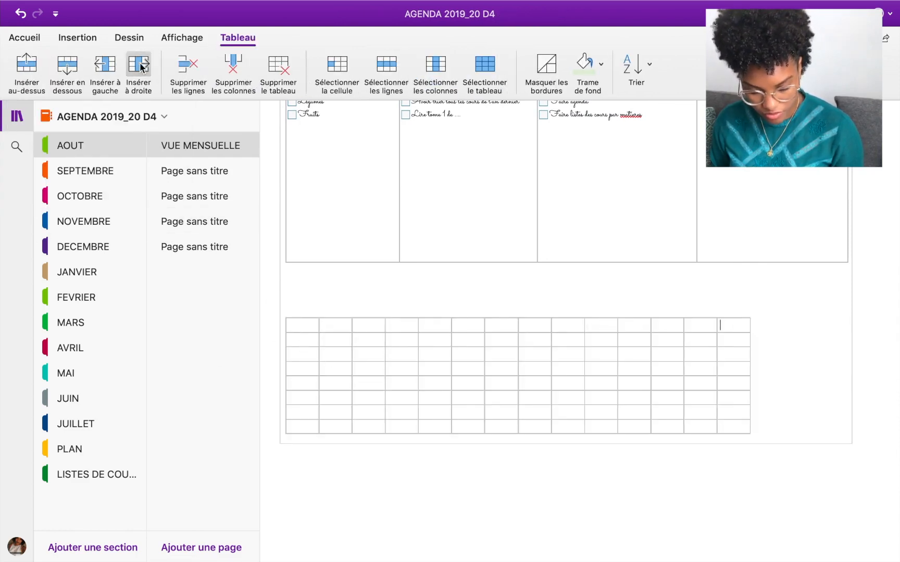
{"action": "left_click", "coordinate": [139, 65]}
{"action": "left_click", "coordinate": [140, 66]}
{"action": "left_click", "coordinate": [140, 64]}
{"action": "left_click", "coordinate": [140, 65]}
{"action": "left_click", "coordinate": [140, 65]}
{"action": "left_click", "coordinate": [140, 65]}
{"action": "left_click", "coordinate": [140, 64]}
{"action": "left_click", "coordinate": [140, 65]}
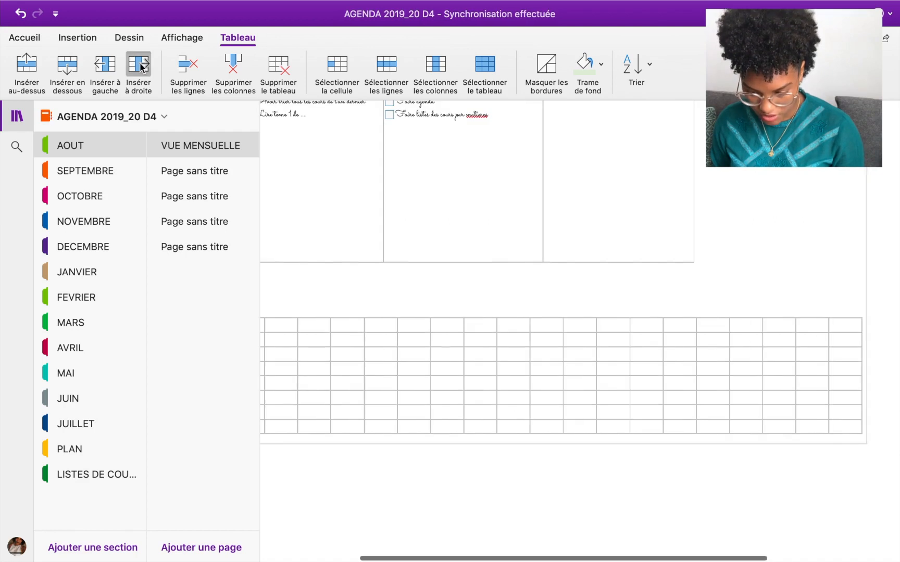
{"action": "left_click", "coordinate": [140, 64]}
{"action": "left_click", "coordinate": [140, 65]}
{"action": "scroll", "coordinate": [542, 297], "scroll_direction": "right", "scroll_amount": 5}
{"action": "scroll", "coordinate": [416, 317], "scroll_direction": "left", "scroll_amount": 10}
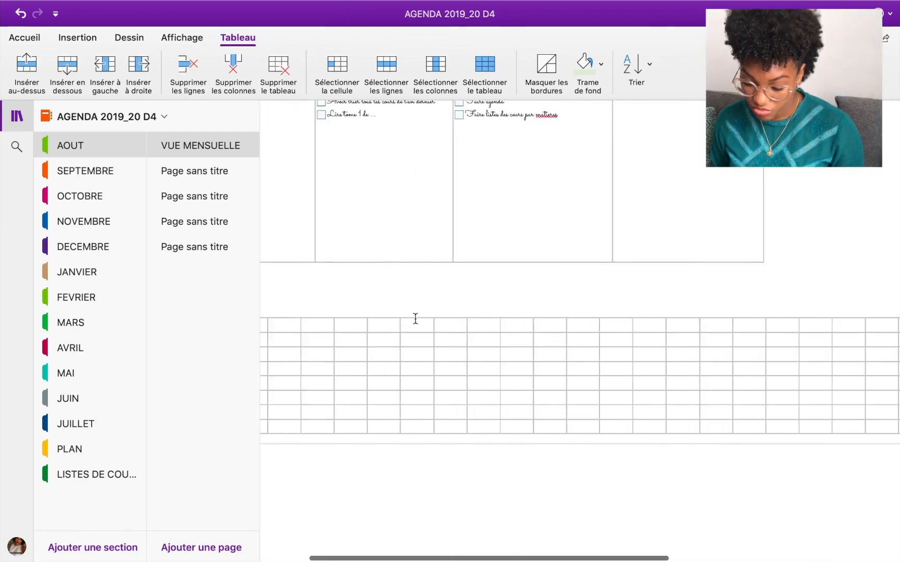
Step: Label the first column's second row "Productivité (pages - heures)" on two lines and widen the column to fit it
{"action": "left_click", "coordinate": [304, 340]}
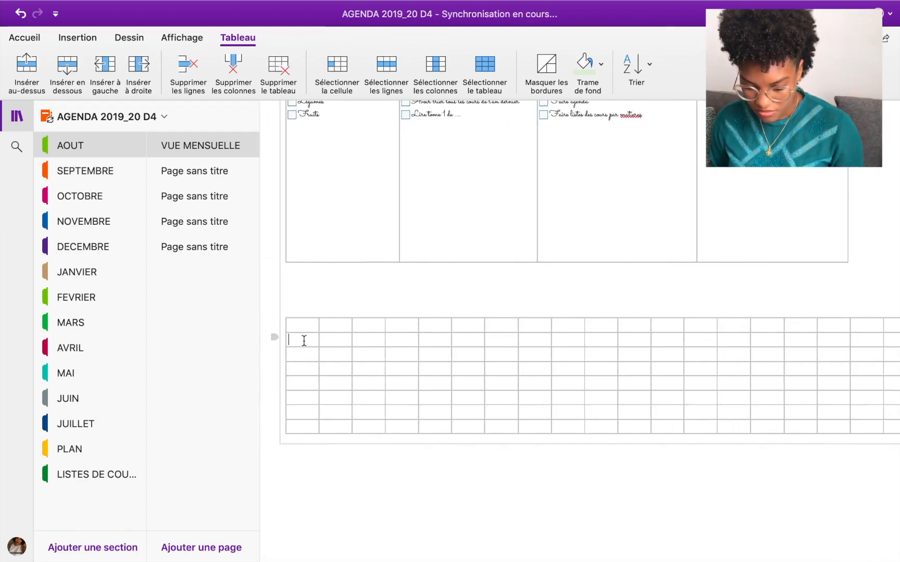
{"action": "type", "text": "PRO"}
{"action": "key", "text": "BackSpace"}
{"action": "key", "text": "BackSpace"}
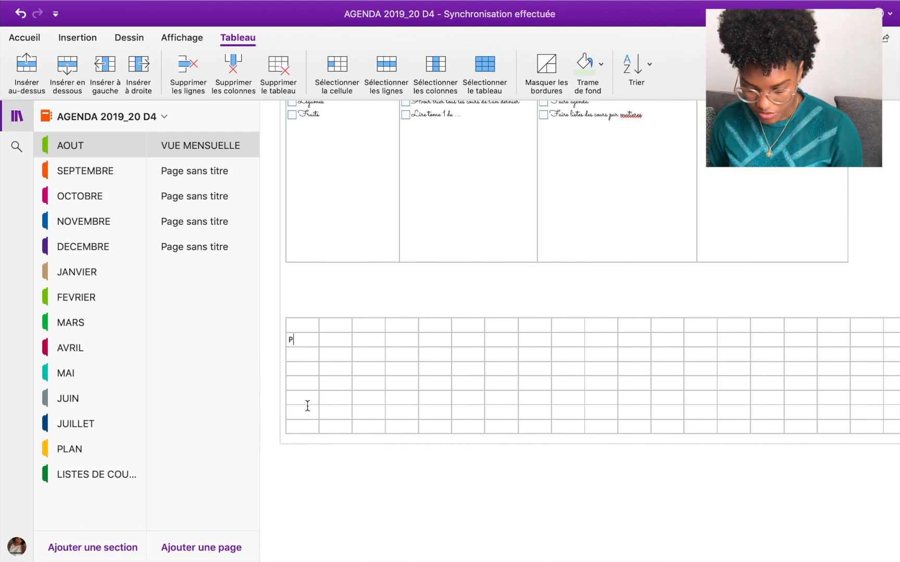
{"action": "type", "text": "rODUCTIV"}
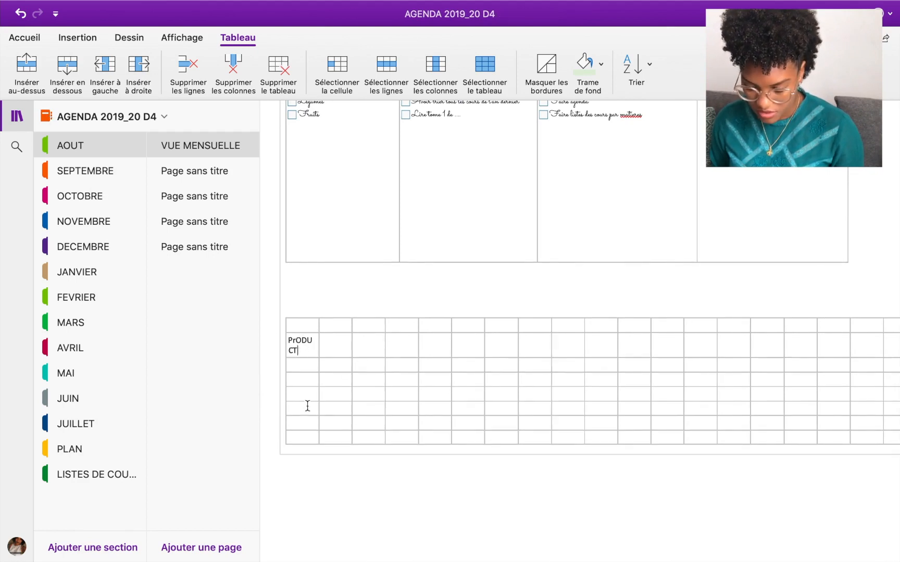
{"action": "key", "text": "BackSpace"}
{"action": "key", "text": "BackSpace"}
{"action": "key", "text": "BackSpace"}
{"action": "key", "text": "BackSpace"}
{"action": "key", "text": "BackSpace"}
{"action": "type", "text": "oductivité"}
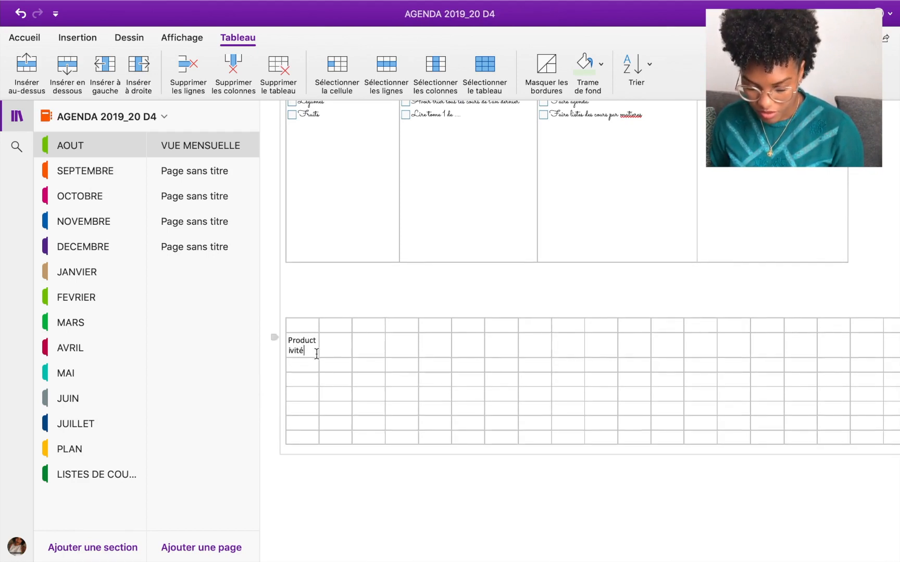
{"action": "key", "text": "Return"}
{"action": "type", "text": "(pages -"}
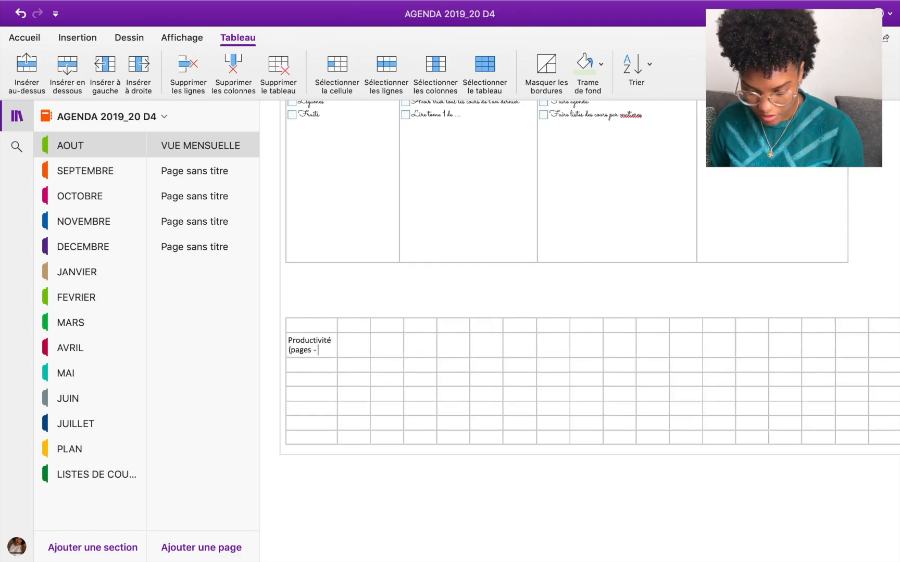
{"action": "type", "text": " heures)"}
{"action": "left_click_drag", "start_coordinate": [342, 346], "coordinate": [351, 348]}
Step: Fill the next three first-column cells with "Anatomie / Physiologie", "QCM" and "Lecture perso"
{"action": "left_click", "coordinate": [328, 363]}
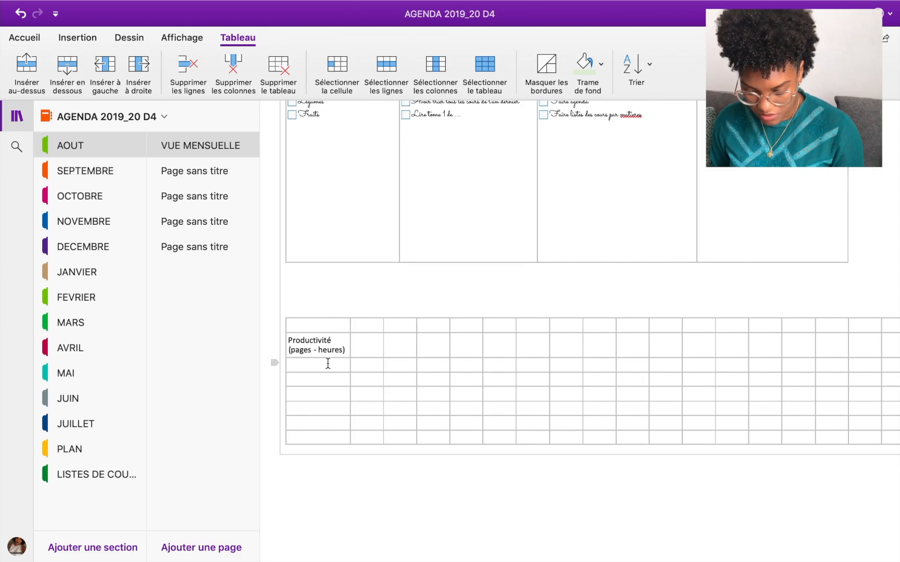
{"action": "type", "text": "aNa"}
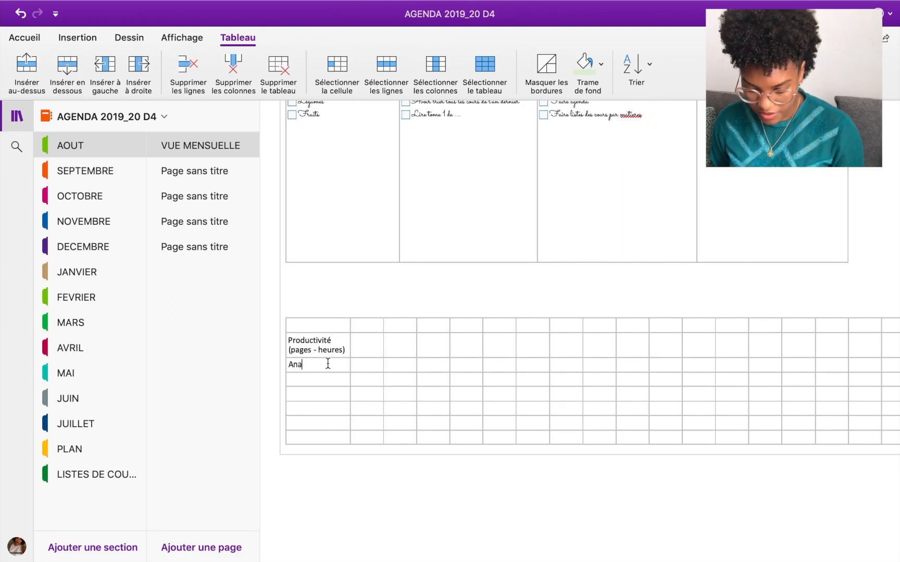
{"action": "type", "text": "tomie /"}
{"action": "key", "text": "Return"}
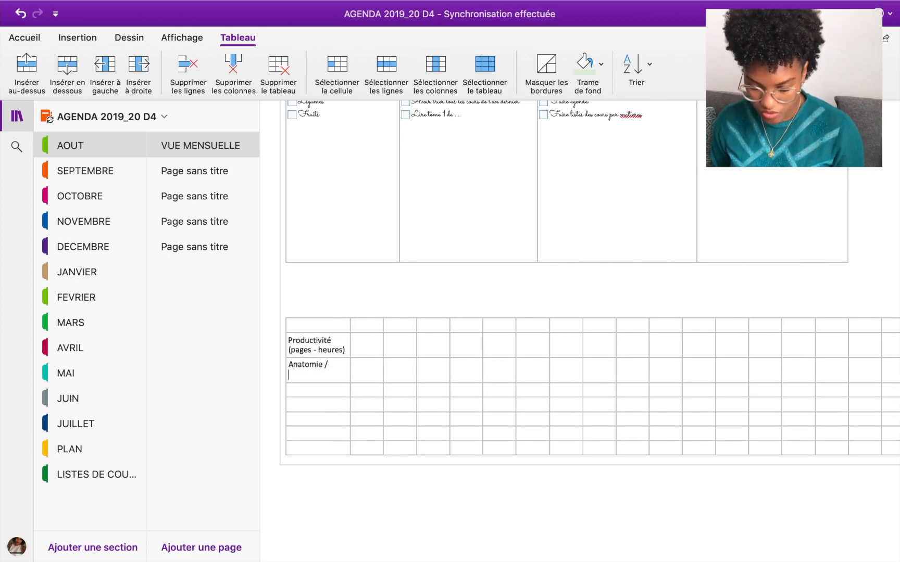
{"action": "type", "text": "Physiologie"}
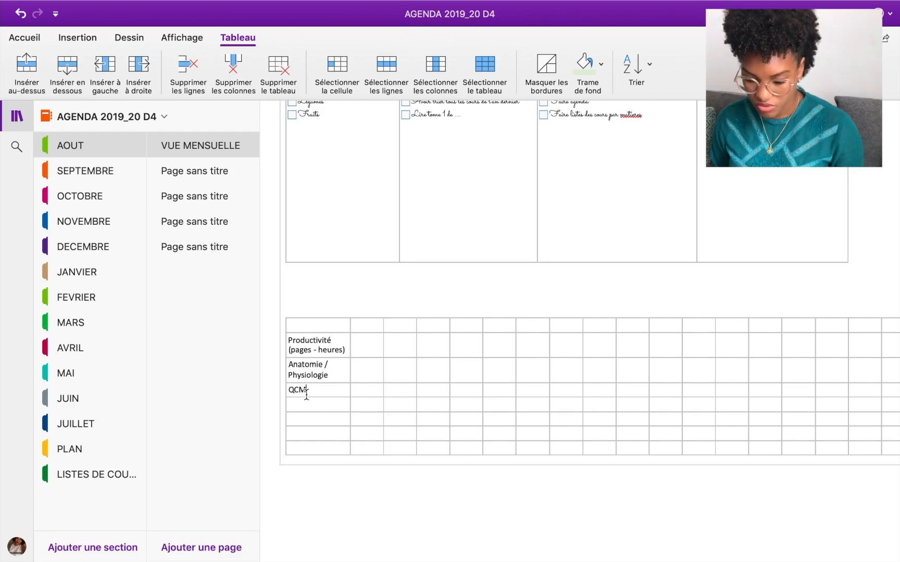
{"action": "left_click", "coordinate": [312, 407]}
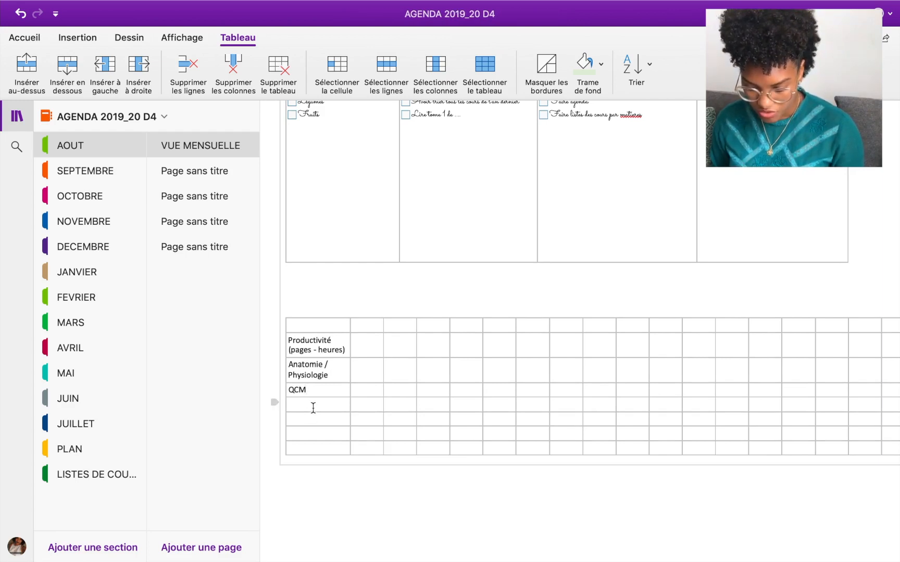
{"action": "type", "text": "LEcture perso"}
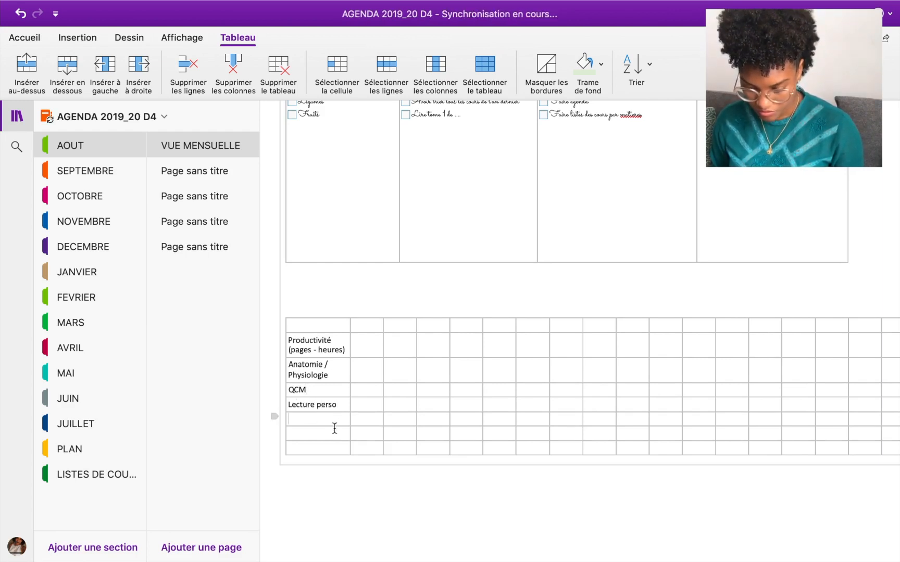
Step: Fill the remaining first-column cells with "Méditation", "Sport" and "1,5 L d'eau"
{"action": "type", "text": "Méditation"}
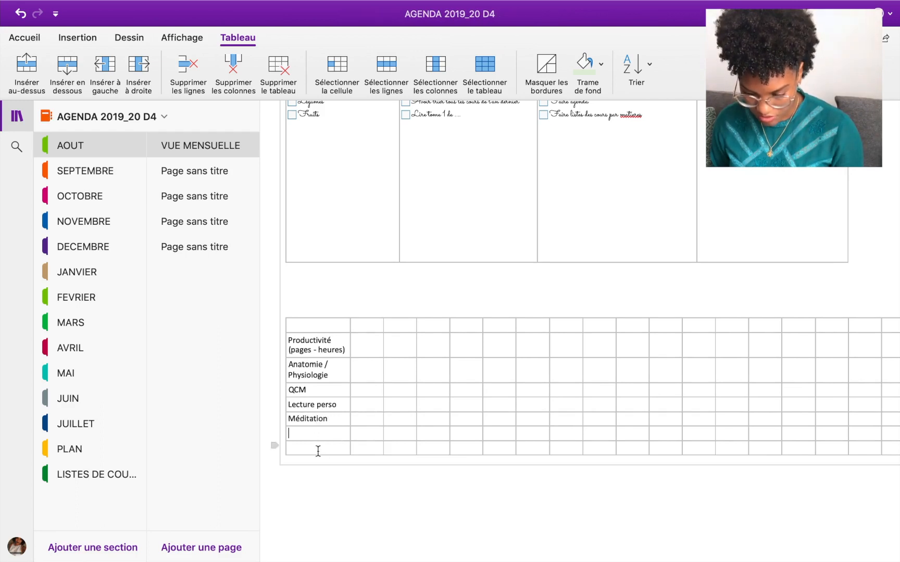
{"action": "type", "text": "Sport"}
{"action": "left_click", "coordinate": [312, 447]}
{"action": "type", "text": "1,"}
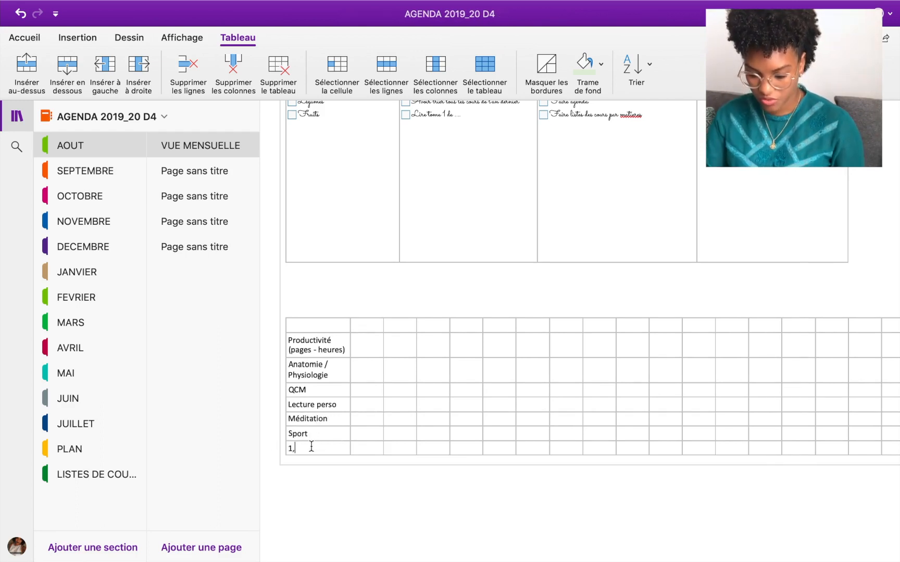
{"action": "type", "text": "5 L d'eau"}
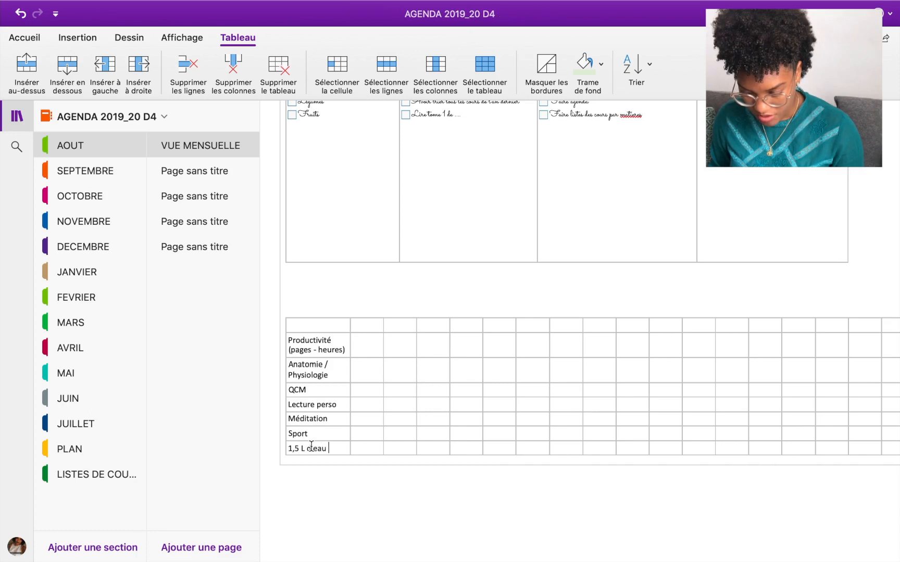
Step: Shade the Productivité to QCM label cells light green and the Lecture perso to 1,5 L d'eau cells light yellow
{"action": "left_click_drag", "start_coordinate": [330, 388], "coordinate": [328, 345]}
{"action": "left_click", "coordinate": [586, 70]}
{"action": "left_click_drag", "start_coordinate": [334, 404], "coordinate": [338, 448]}
{"action": "left_click", "coordinate": [601, 64]}
{"action": "left_click", "coordinate": [671, 145]}
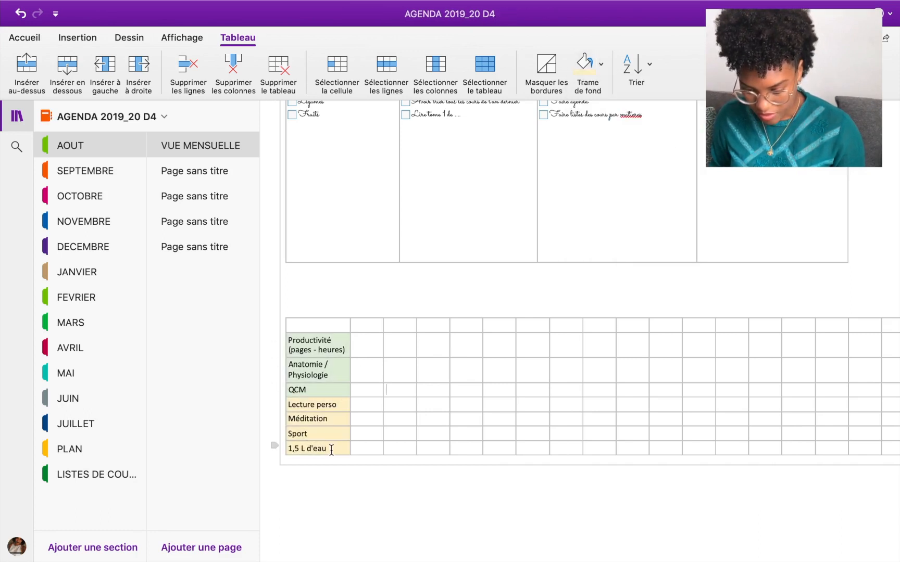
Step: Add a final row labelled "...." to the new table and enter the heading "HABITUDES" above it
{"action": "left_click", "coordinate": [67, 71]}
{"action": "type", "text": "...."}
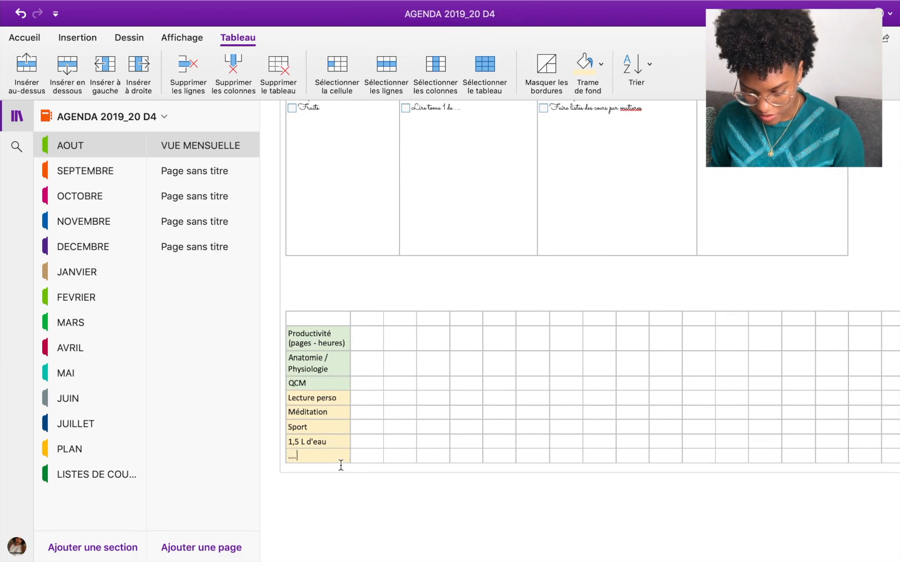
{"action": "left_click", "coordinate": [389, 291]}
{"action": "type", "text": "HABITUDES"}
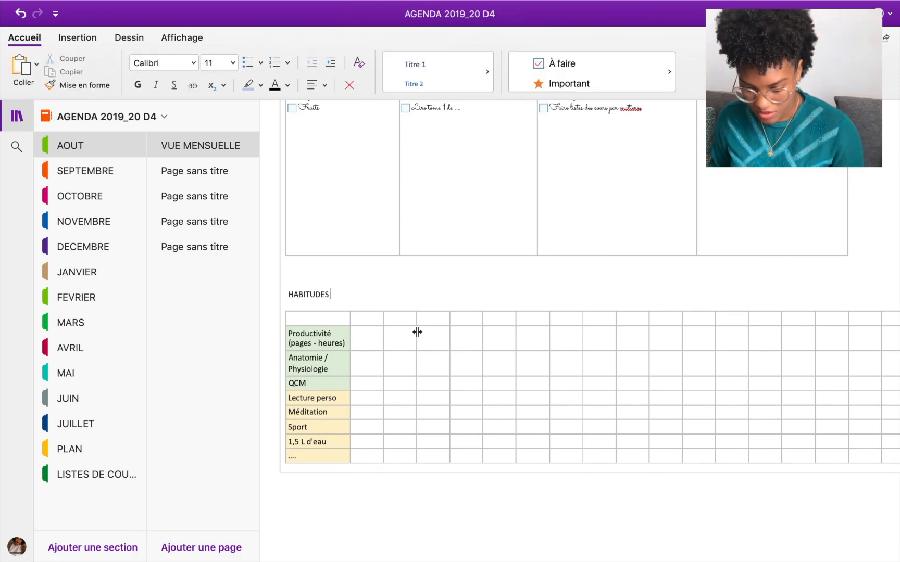
Step: Set the HABITUDES heading to the Sacramento font at size 20
{"action": "left_click_drag", "start_coordinate": [333, 296], "coordinate": [287, 296]}
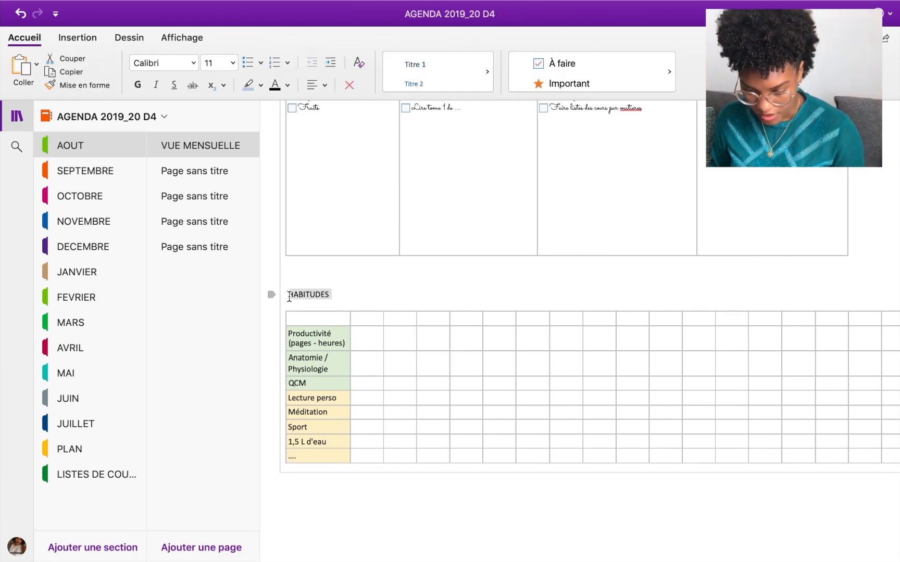
{"action": "left_click", "coordinate": [192, 62]}
{"action": "left_click", "coordinate": [228, 65]}
{"action": "left_click", "coordinate": [229, 64]}
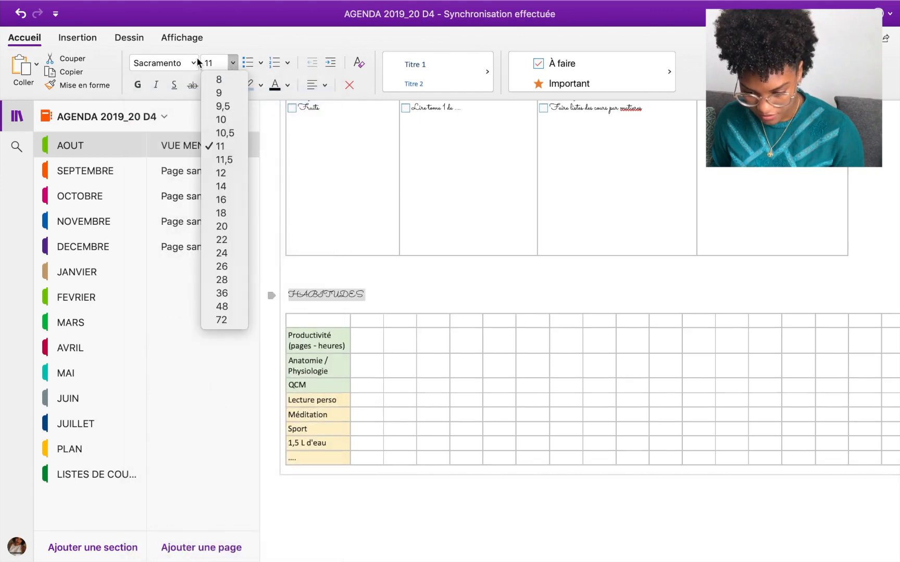
{"action": "left_click", "coordinate": [230, 226]}
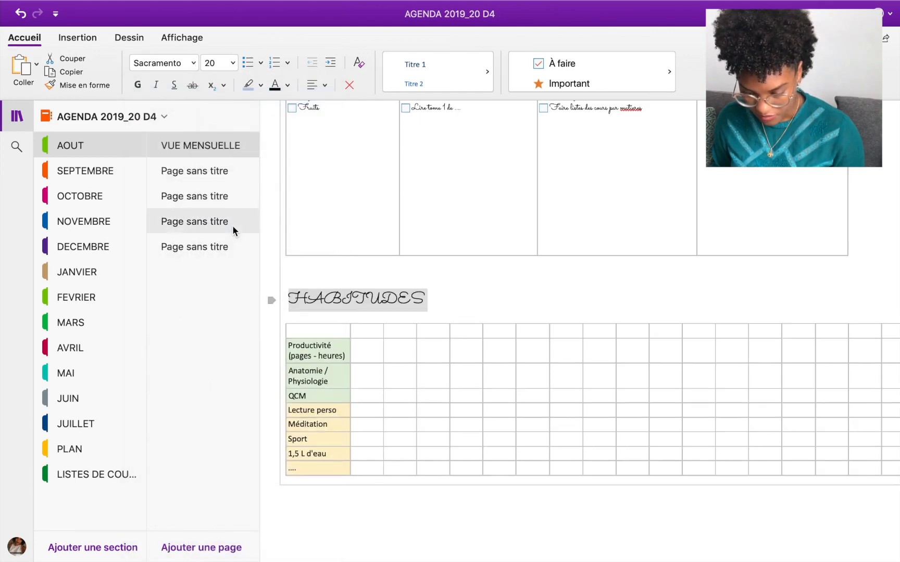
Step: Change the HABITUDES heading's font to Bradley Hand ITC and make it bold and dark green
{"action": "left_click", "coordinate": [193, 63]}
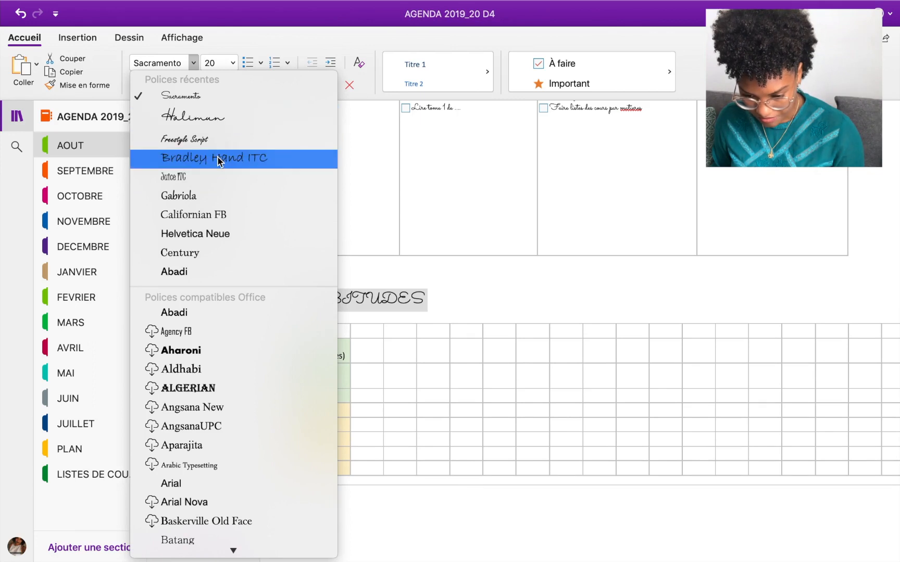
{"action": "left_click", "coordinate": [218, 159]}
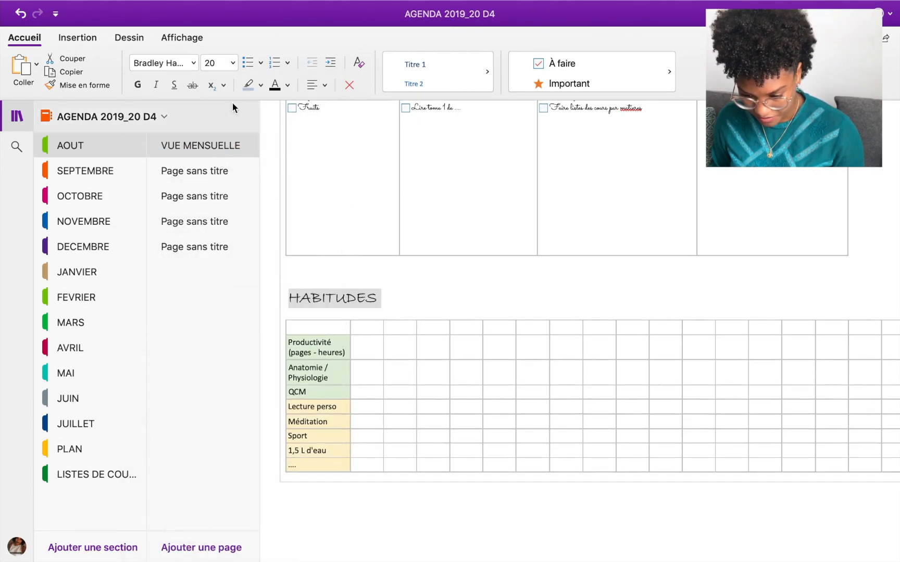
{"action": "left_click", "coordinate": [138, 83]}
{"action": "left_click", "coordinate": [287, 85]}
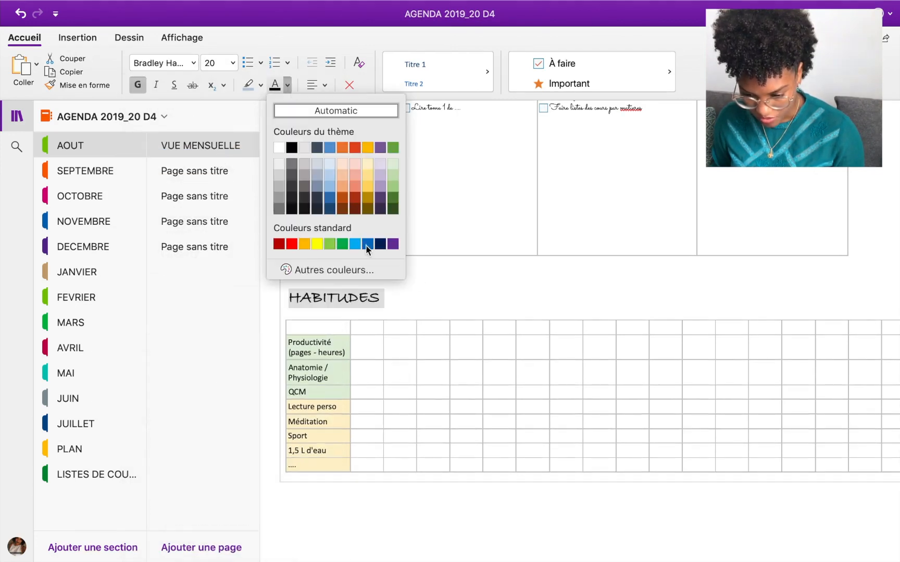
{"action": "left_click", "coordinate": [393, 199]}
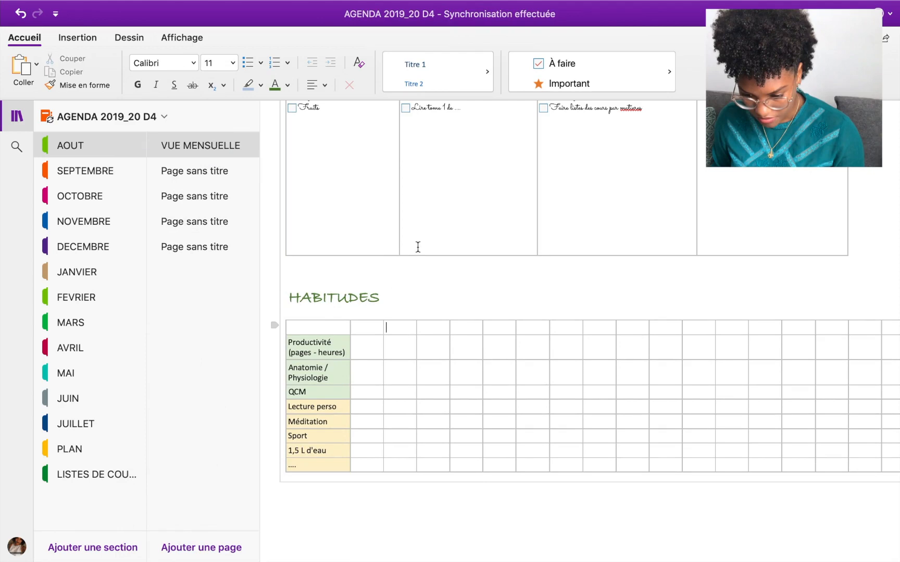
{"action": "scroll", "coordinate": [417, 247], "scroll_direction": "up", "scroll_amount": 2}
{"action": "scroll", "coordinate": [417, 247], "scroll_direction": "down", "scroll_amount": 2}
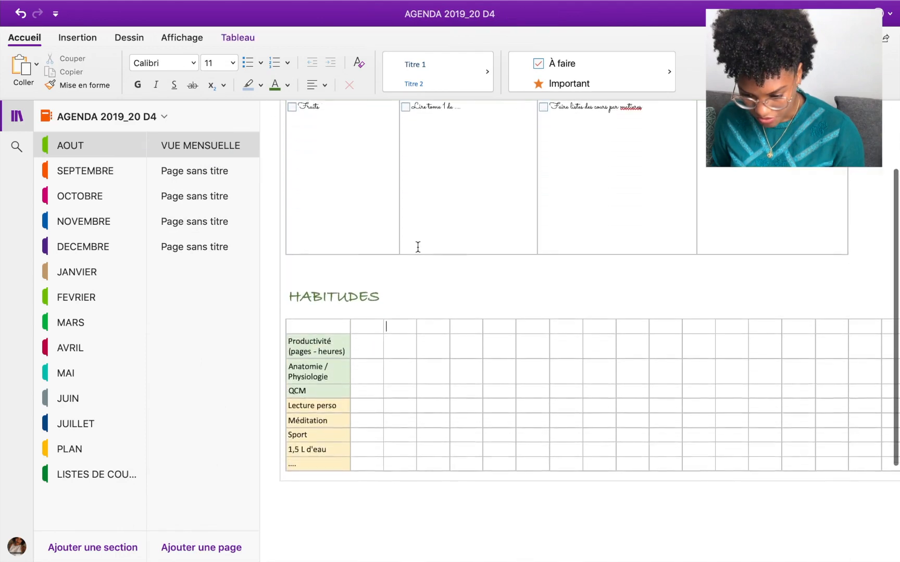
Step: Title the first two untitled pages of the AOUT section "SEMAINE DU 29 AU 4" and "SEMAINE DU 5 AU 11"
{"action": "scroll", "coordinate": [418, 247], "scroll_direction": "down", "scroll_amount": 3}
{"action": "left_click", "coordinate": [230, 177]}
{"action": "type", "text": "SEMAINE DU"}
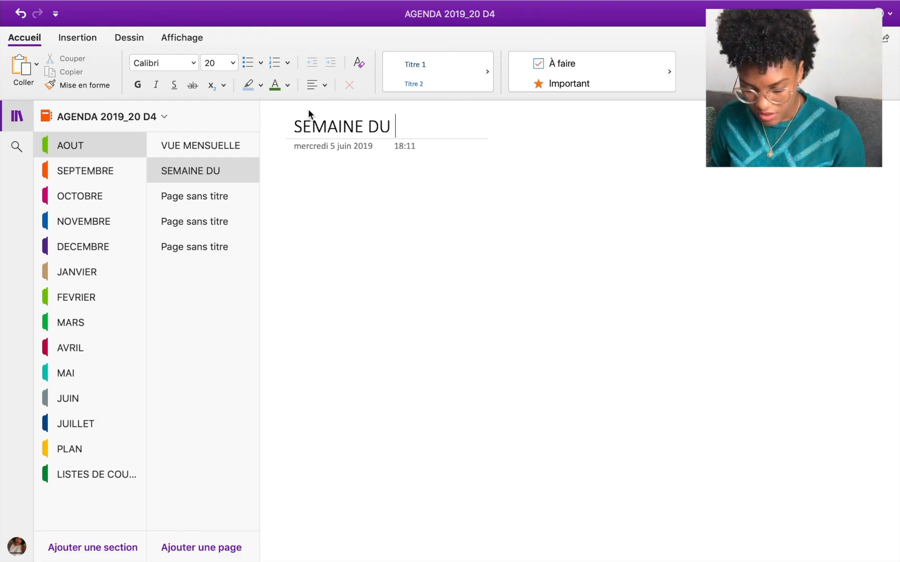
{"action": "type", "text": "29 AU 3"}
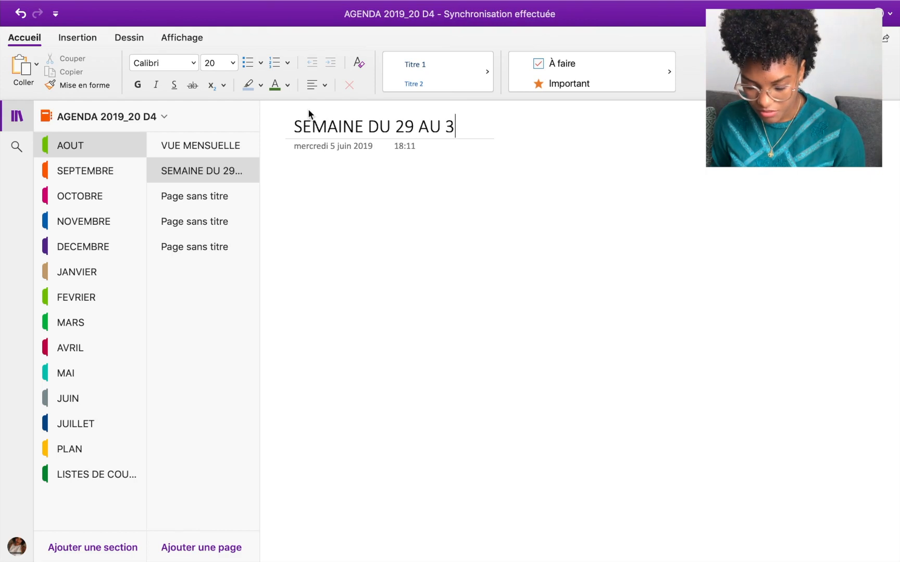
{"action": "key", "text": "BackSpace"}
{"action": "type", "text": "4"}
{"action": "left_click", "coordinate": [200, 196]}
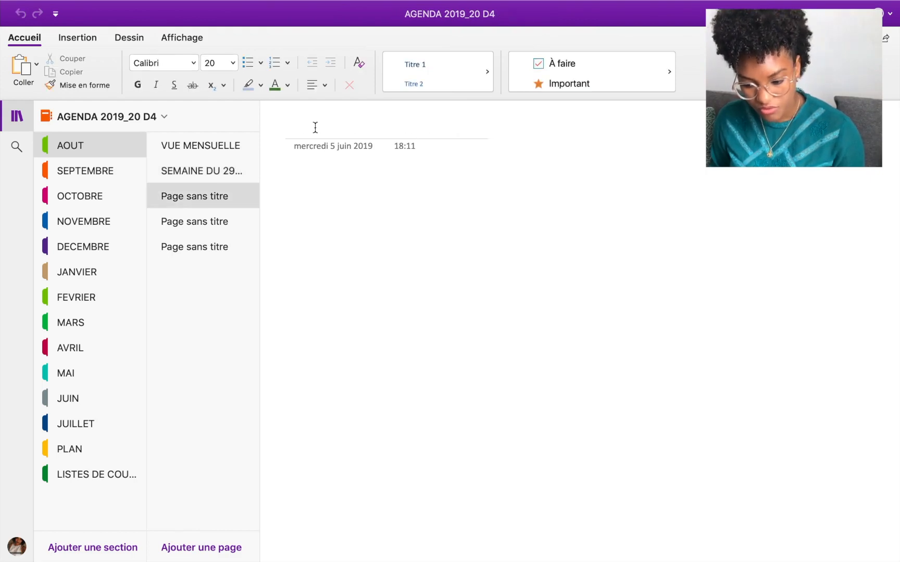
{"action": "type", "text": "SEMAINE DU 5 AU 11"}
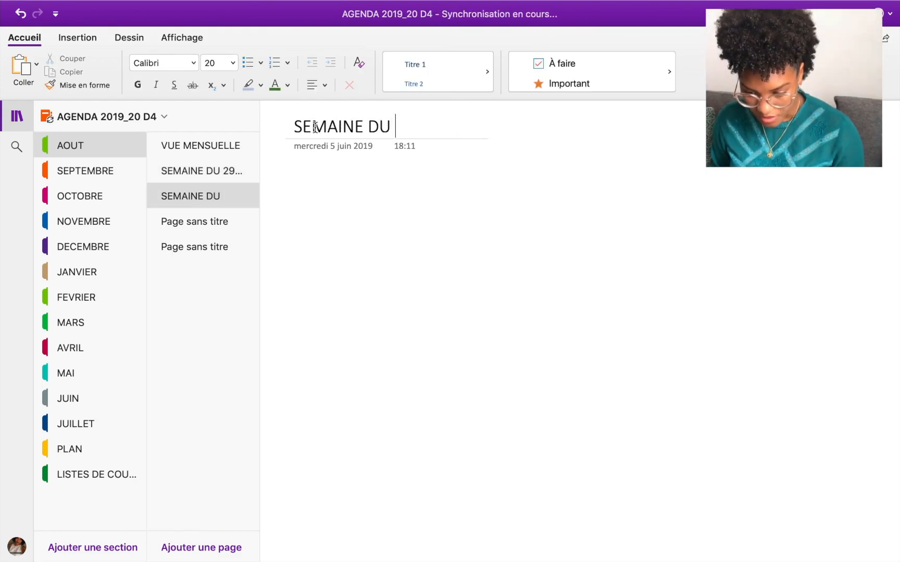
Step: Title the remaining two untitled pages of the AOUT section "SEMAINE DU 12 AU 18" and "SEMAINE DU 19 AU 25"
{"action": "left_click", "coordinate": [224, 218]}
{"action": "type", "text": "SE"}
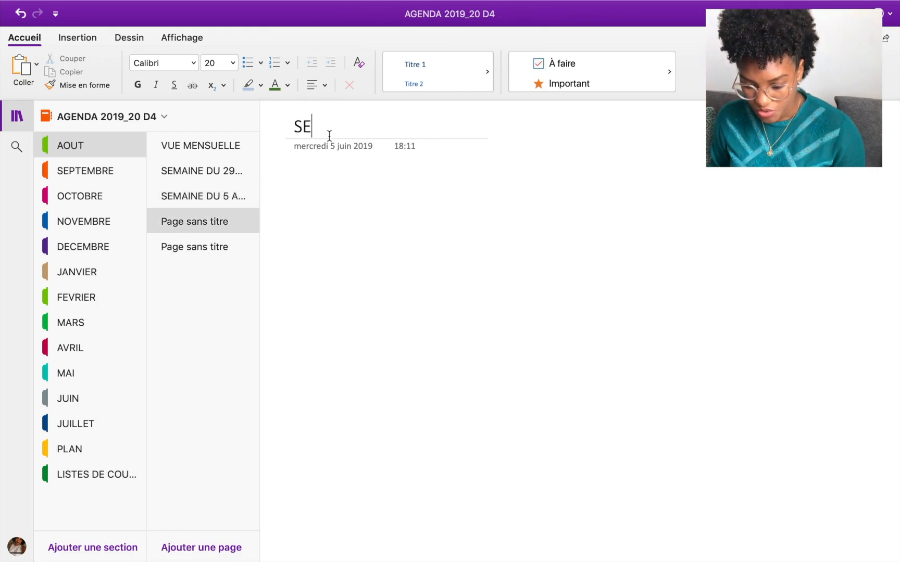
{"action": "type", "text": "MAINE DU 12 AU "}
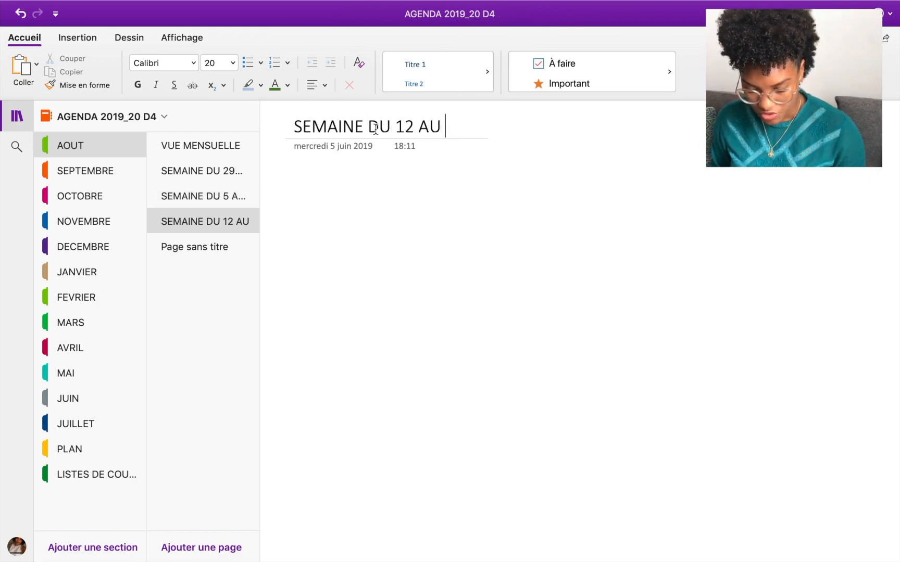
{"action": "type", "text": "18"}
{"action": "left_click", "coordinate": [239, 246]}
{"action": "type", "text": "SEMAIN"}
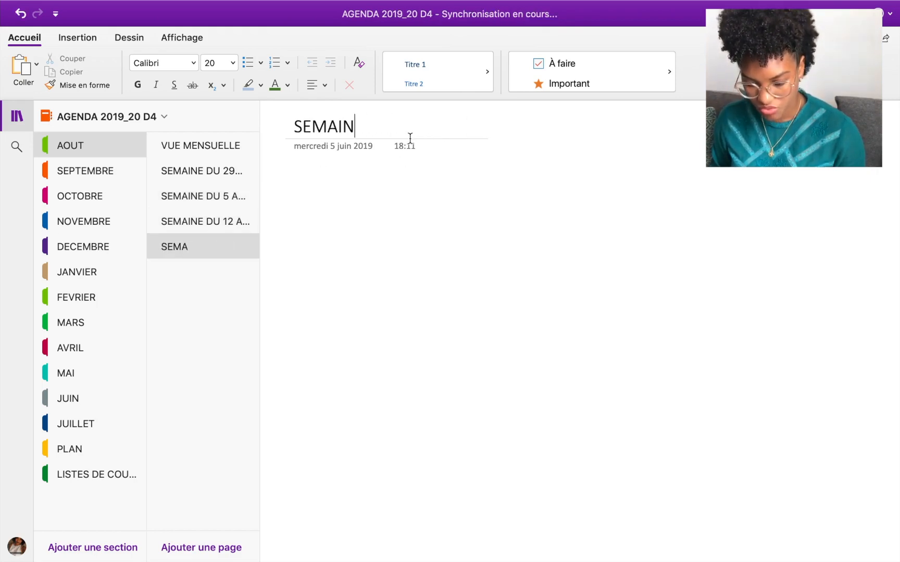
{"action": "type", "text": "E DU 19 AU 25"}
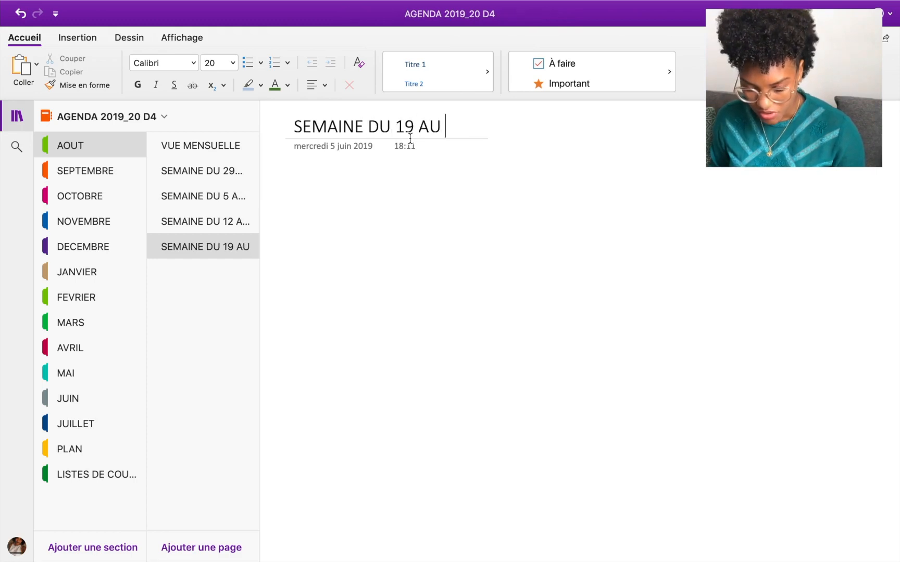
Step: Add a new page to the AOUT section and title it "SEMAINE DU 26 AU 1"
{"action": "left_click", "coordinate": [220, 542]}
{"action": "type", "text": "SEMAINE DU"}
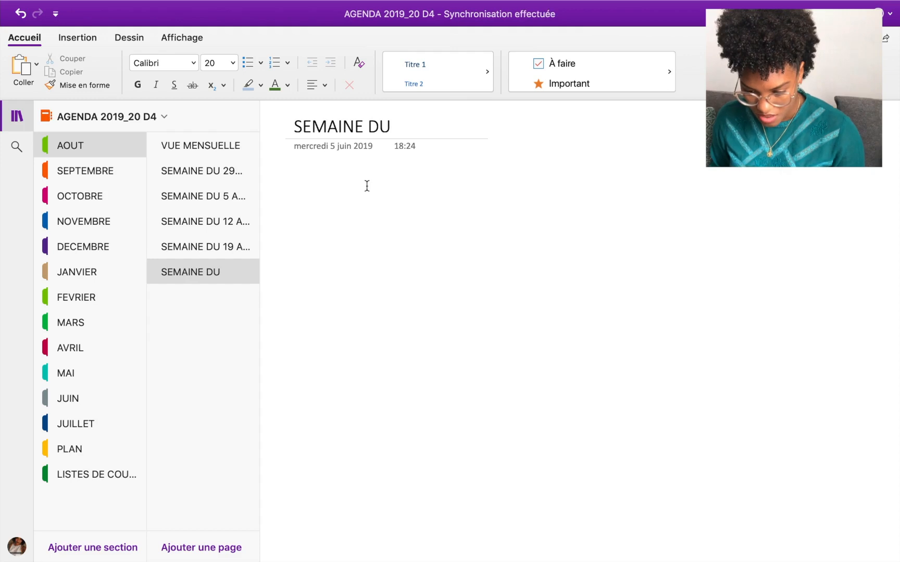
{"action": "type", "text": " 26 AU 1"}
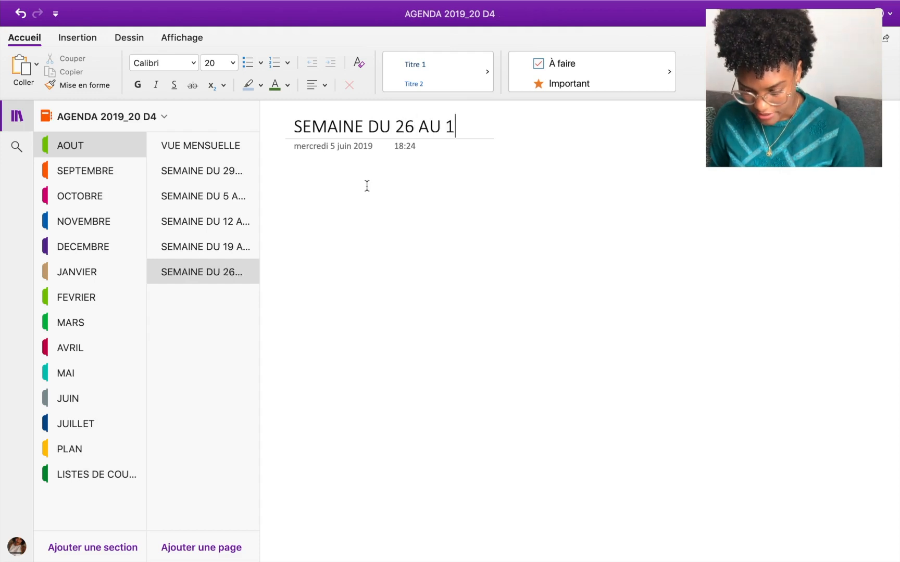
Step: Copy the four-column monthly planning table from the VUE MENSUELLE page onto the untitled page of the PLAN section
{"action": "left_click", "coordinate": [213, 165]}
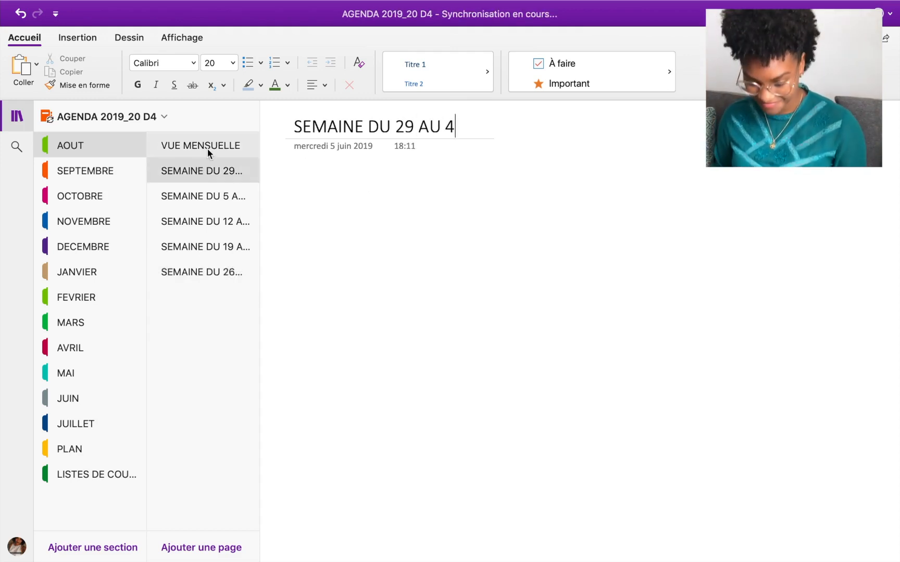
{"action": "left_click", "coordinate": [207, 150]}
{"action": "scroll", "coordinate": [337, 195], "scroll_direction": "up", "scroll_amount": 5}
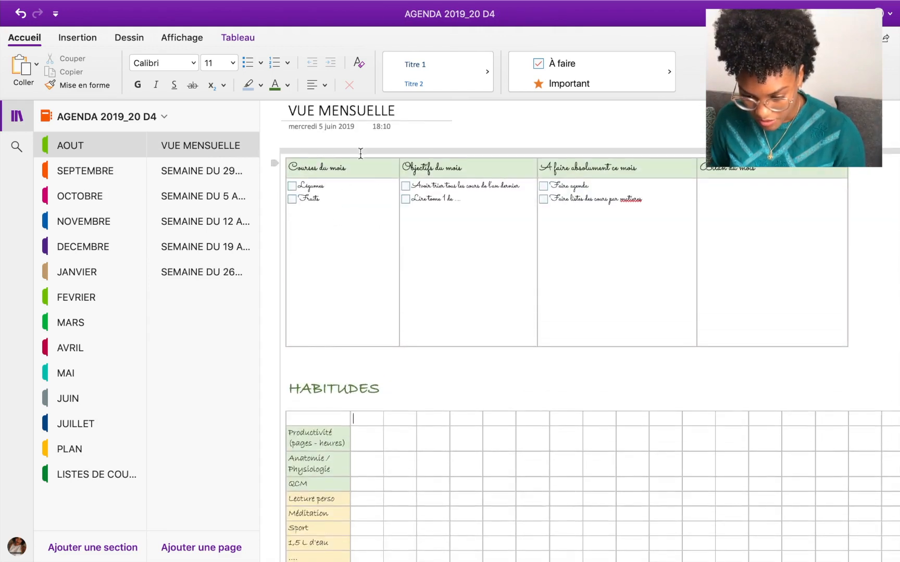
{"action": "left_click_drag", "start_coordinate": [288, 167], "coordinate": [732, 300]}
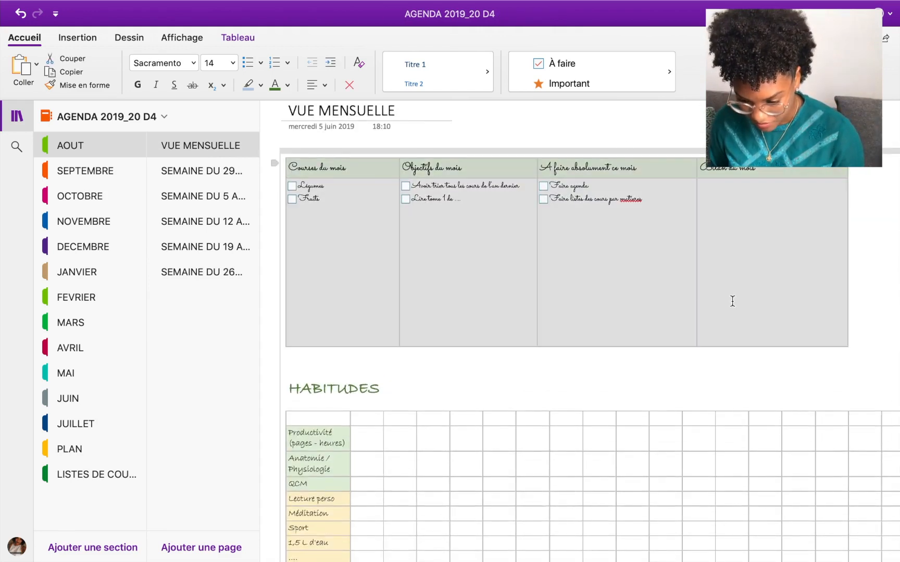
{"action": "right_click", "coordinate": [360, 183]}
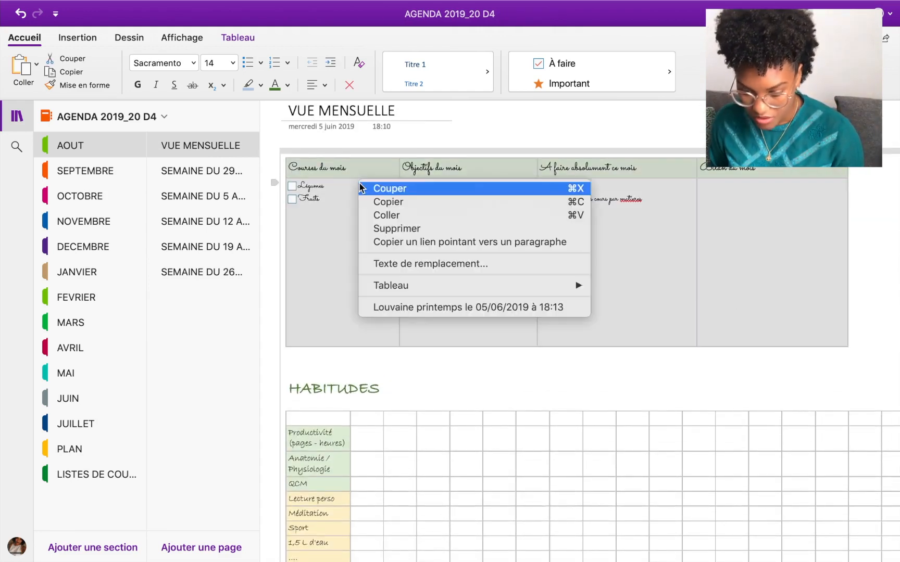
{"action": "left_click", "coordinate": [406, 204]}
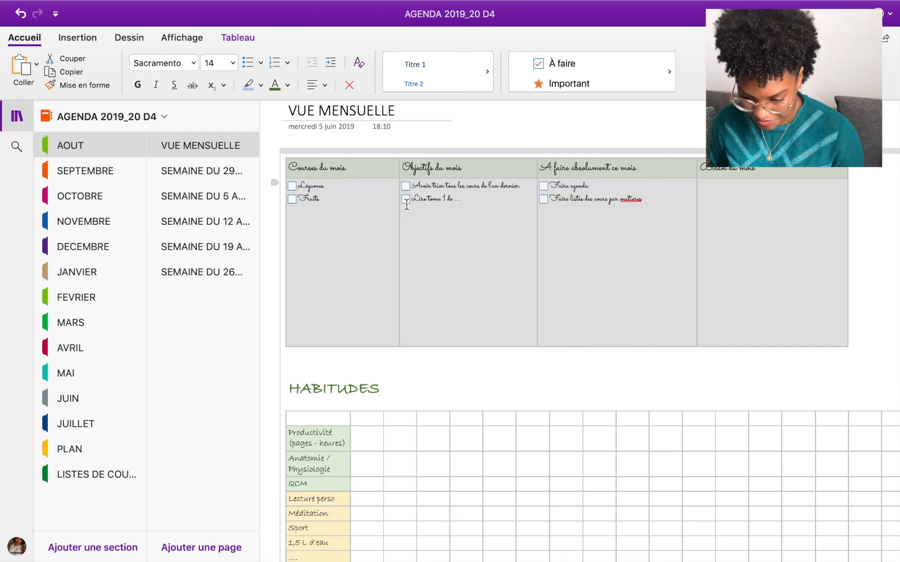
{"action": "left_click", "coordinate": [111, 451]}
{"action": "left_click", "coordinate": [301, 183]}
{"action": "right_click", "coordinate": [300, 183]}
{"action": "left_click", "coordinate": [308, 250]}
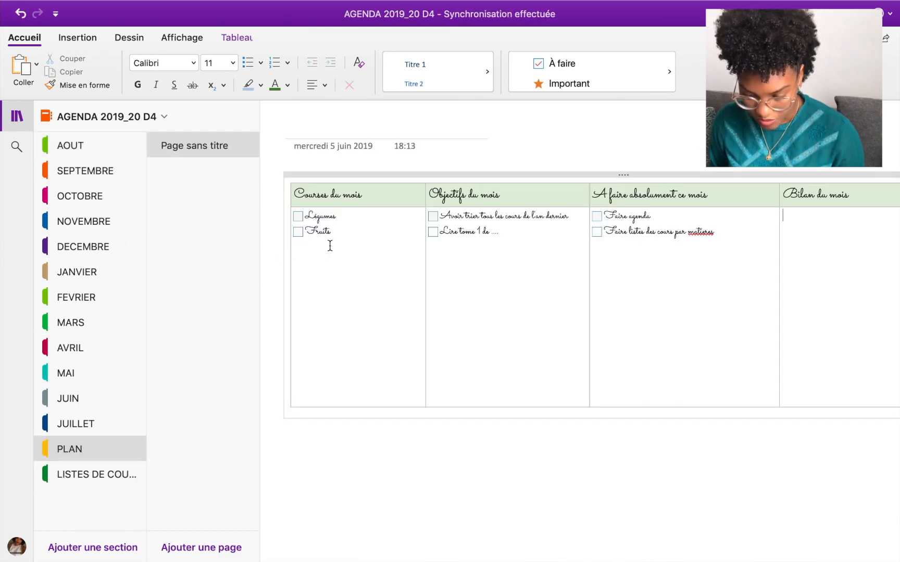
Step: Copy the whole habit tracker table from AOUT's VUE MENSUELLE page and paste it below the planning table in the PLAN section
{"action": "left_click", "coordinate": [94, 145]}
{"action": "scroll", "coordinate": [331, 258], "scroll_direction": "down", "scroll_amount": 3}
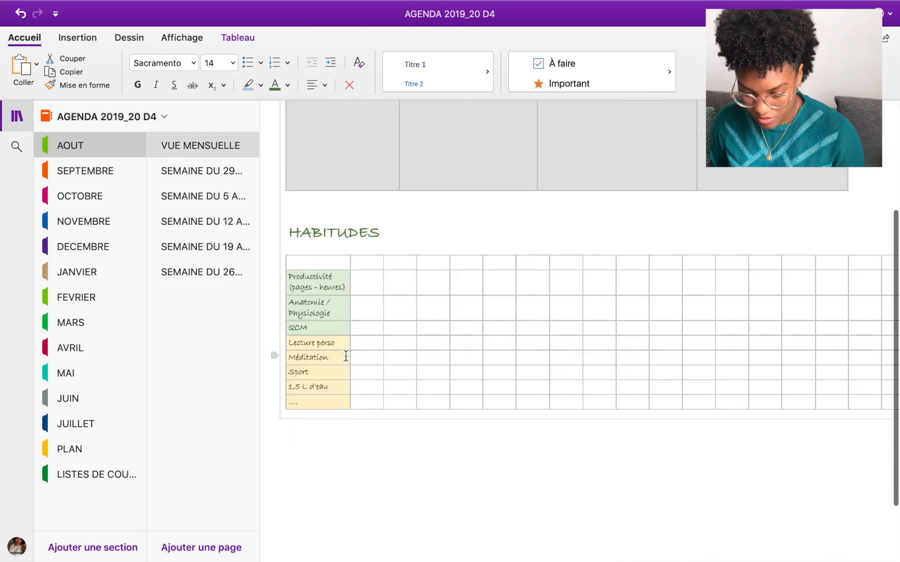
{"action": "left_click_drag", "start_coordinate": [300, 263], "coordinate": [723, 404]}
{"action": "right_click", "coordinate": [591, 322]}
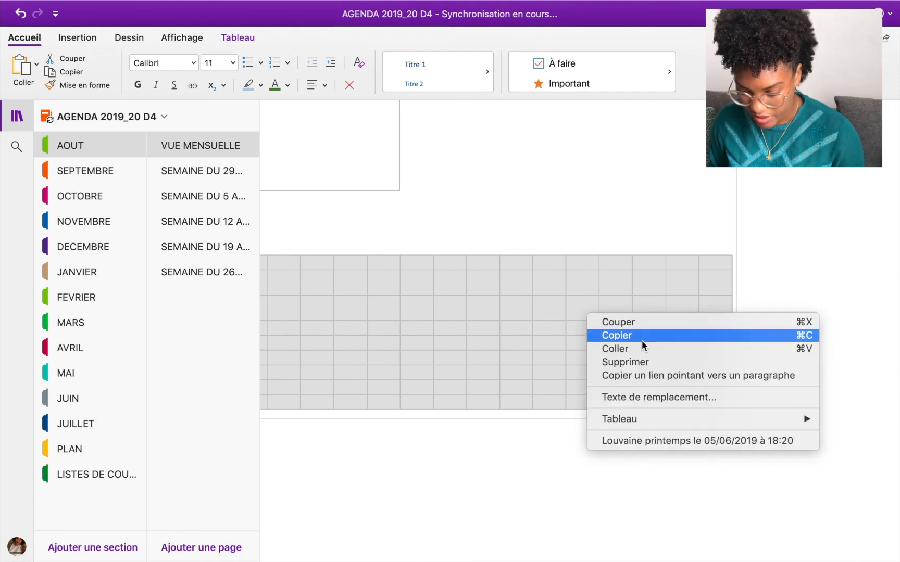
{"action": "left_click", "coordinate": [641, 340]}
{"action": "left_click", "coordinate": [78, 448]}
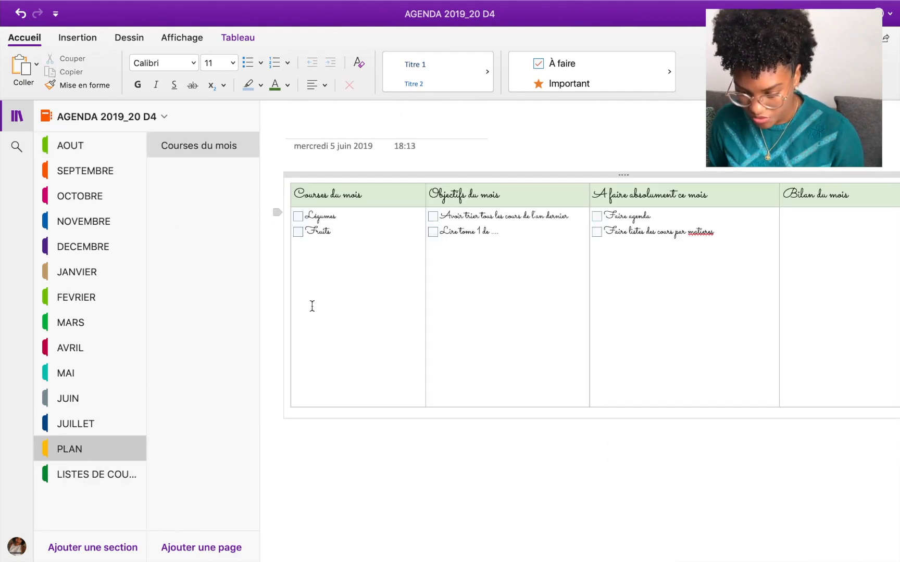
{"action": "left_click", "coordinate": [292, 442]}
{"action": "right_click", "coordinate": [304, 448]}
{"action": "left_click", "coordinate": [328, 491]}
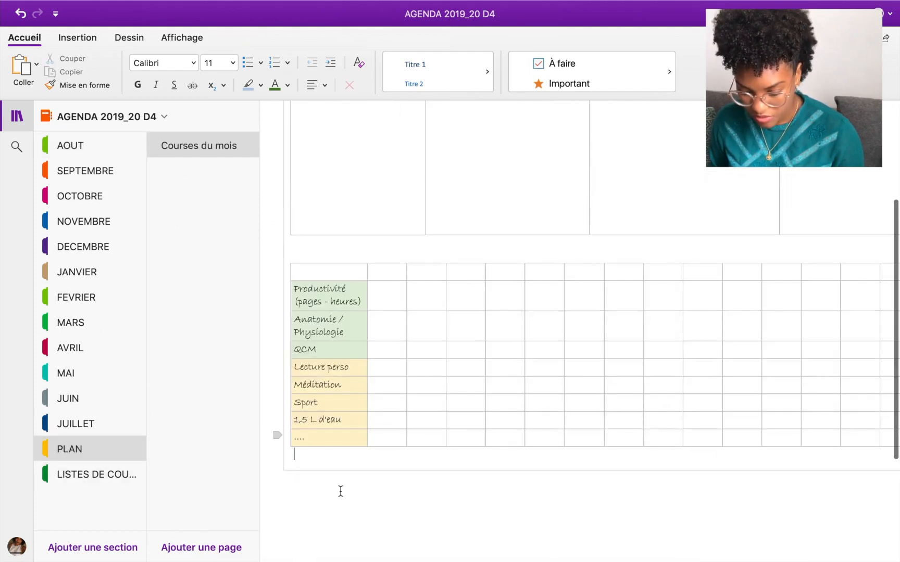
Step: On AOUT's VUE MENSUELLE page, enter the day headings 29 L through 4 D in the habit tracker's first row
{"action": "left_click", "coordinate": [82, 151]}
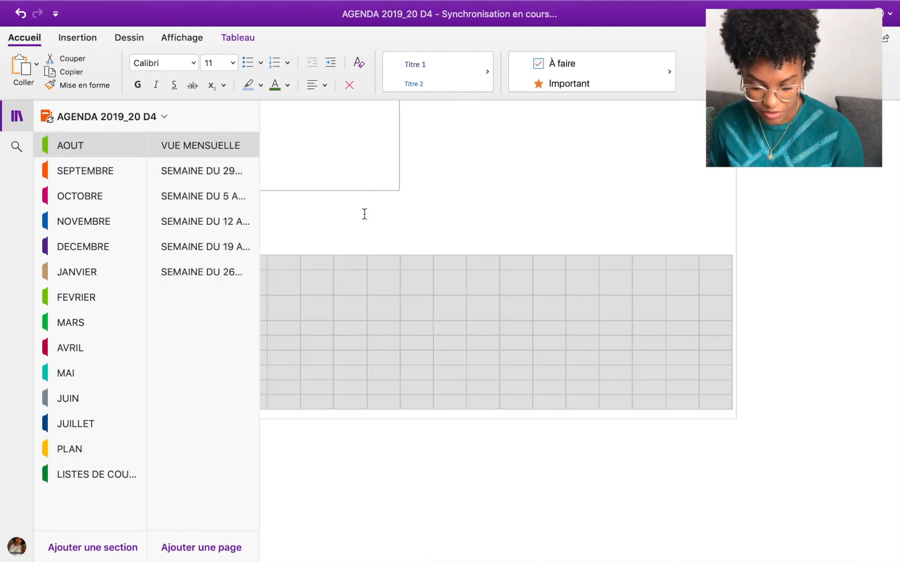
{"action": "left_click", "coordinate": [367, 279]}
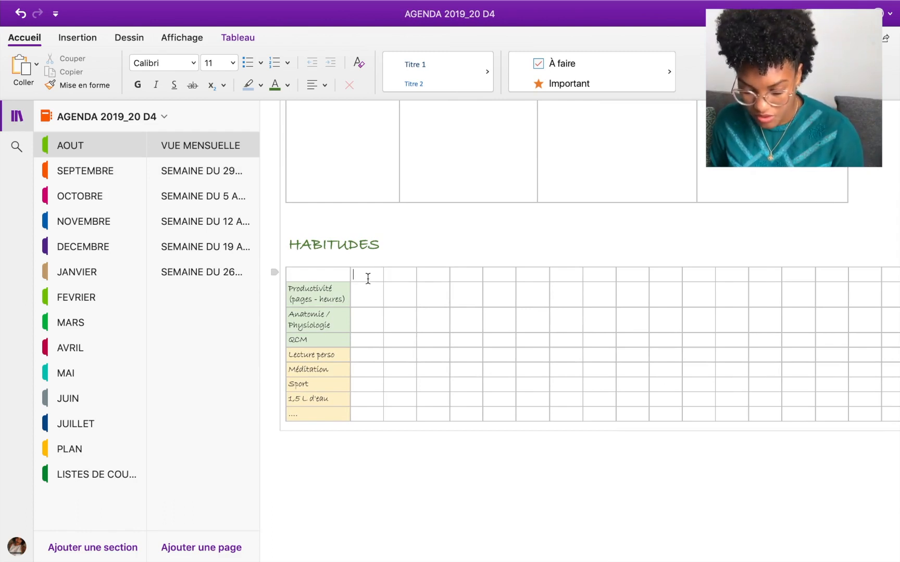
{"action": "type", "text": "29 L"}
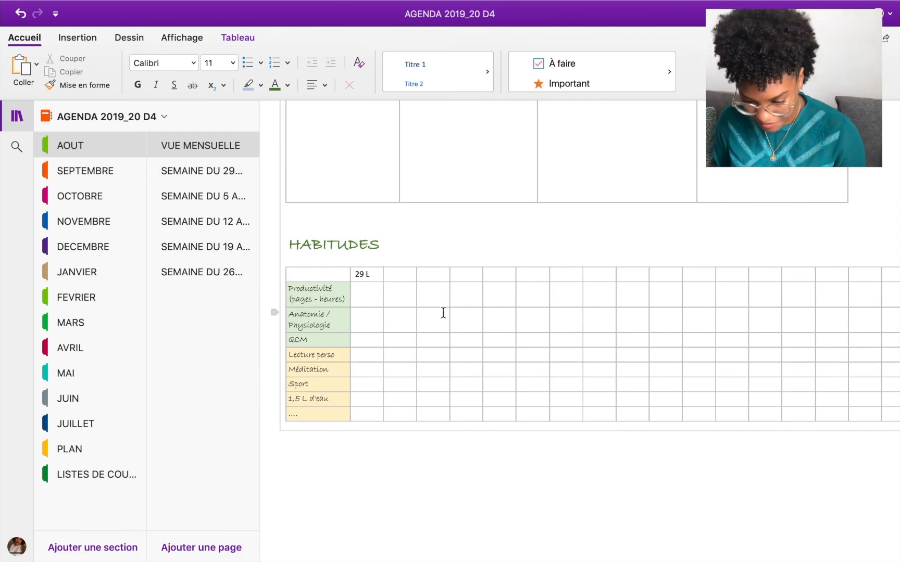
{"action": "left_click", "coordinate": [438, 280]}
{"action": "type", "text": "31 M"}
{"action": "key", "text": "Tab"}
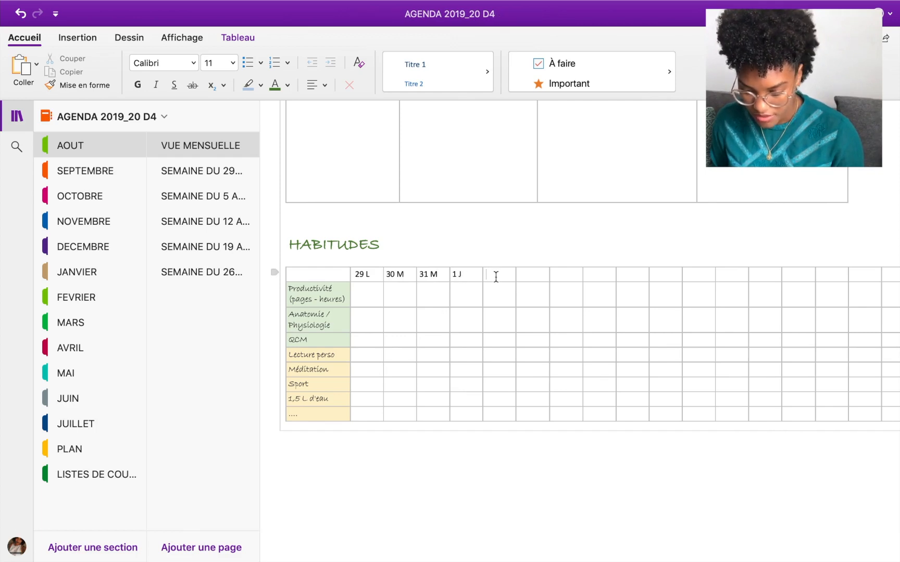
{"action": "left_click", "coordinate": [527, 280]}
{"action": "type", "text": "3"}
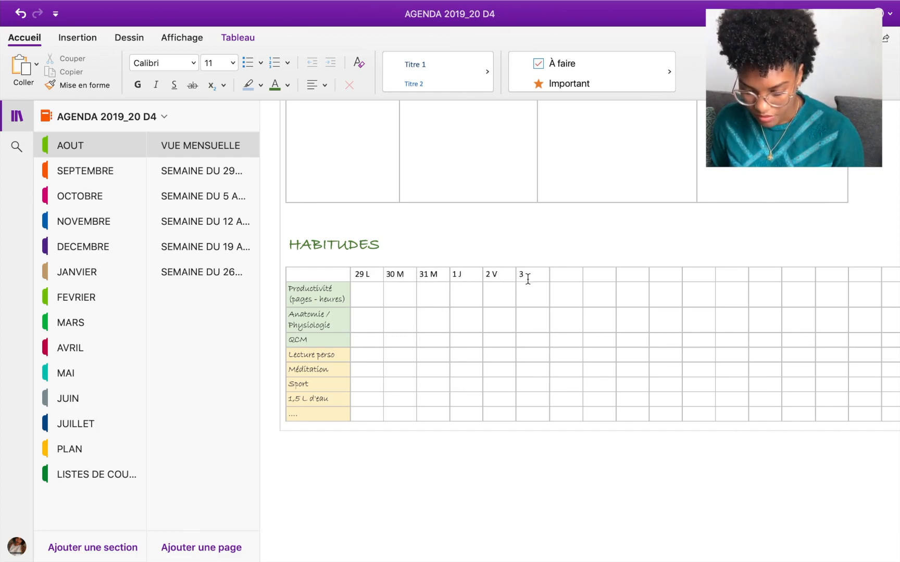
{"action": "type", "text": " S"}
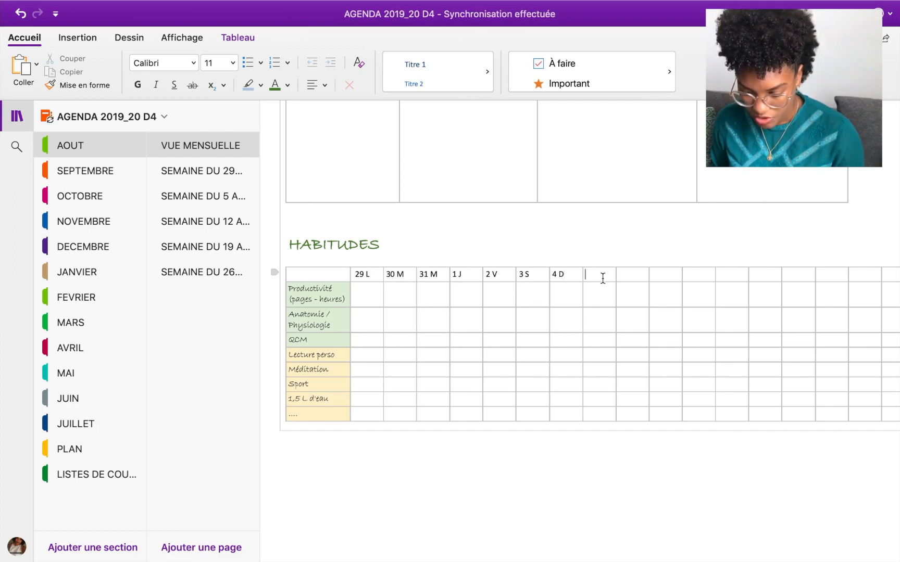
Step: Continue the habit tracker's day headings with 5 L through 11 D
{"action": "type", "text": "L"}
{"action": "left_click", "coordinate": [631, 270]}
{"action": "type", "text": "6 M"}
{"action": "left_click", "coordinate": [676, 273]}
{"action": "type", "text": "7 M"}
{"action": "left_click", "coordinate": [697, 275]}
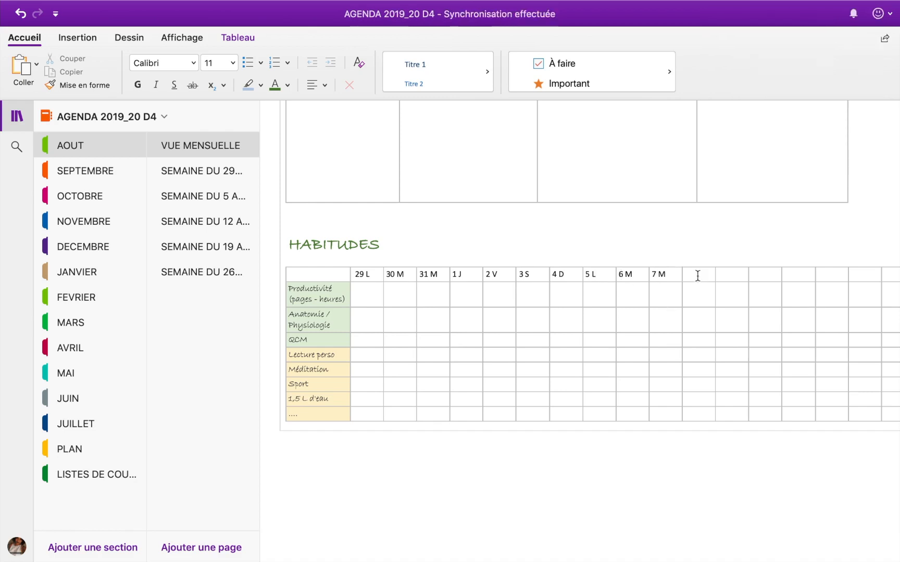
{"action": "type", "text": "8 J"}
{"action": "left_click", "coordinate": [733, 276]}
{"action": "type", "text": "10 S"}
{"action": "left_click", "coordinate": [800, 276]}
{"action": "type", "text": "11 D"}
Step: Fill the following habit tracker heading cells with the days 12 L through 22 J
{"action": "left_click", "coordinate": [837, 276]}
{"action": "type", "text": "12 L"}
{"action": "scroll", "coordinate": [833, 276], "scroll_direction": "right", "scroll_amount": 2}
{"action": "left_click", "coordinate": [770, 275]}
{"action": "type", "text": "13 M"}
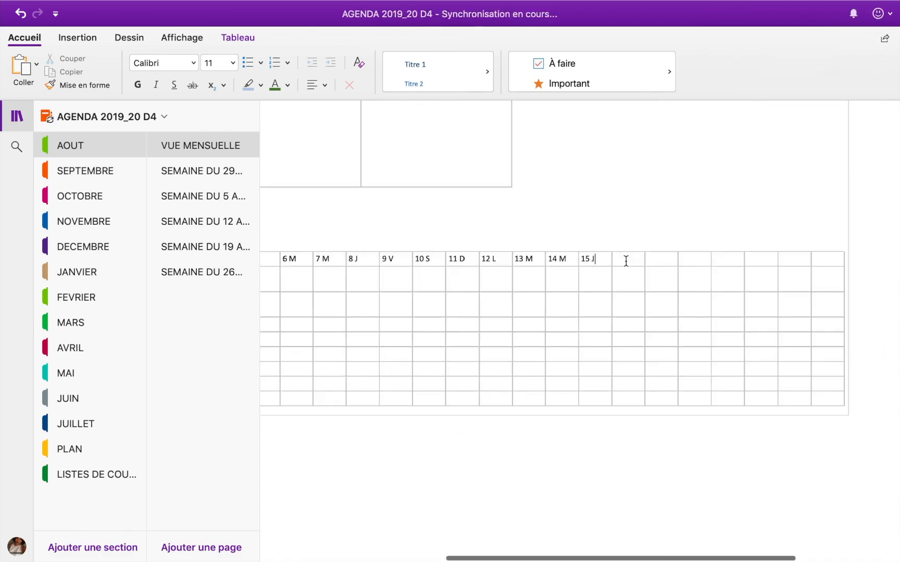
{"action": "left_click", "coordinate": [680, 261]}
{"action": "type", "text": "18 D"}
{"action": "key", "text": "Tab"}
{"action": "type", "text": "19 L"}
{"action": "key", "text": "Tab"}
{"action": "type", "text": "20 M"}
{"action": "key", "text": "Tab"}
{"action": "type", "text": "21 M"}
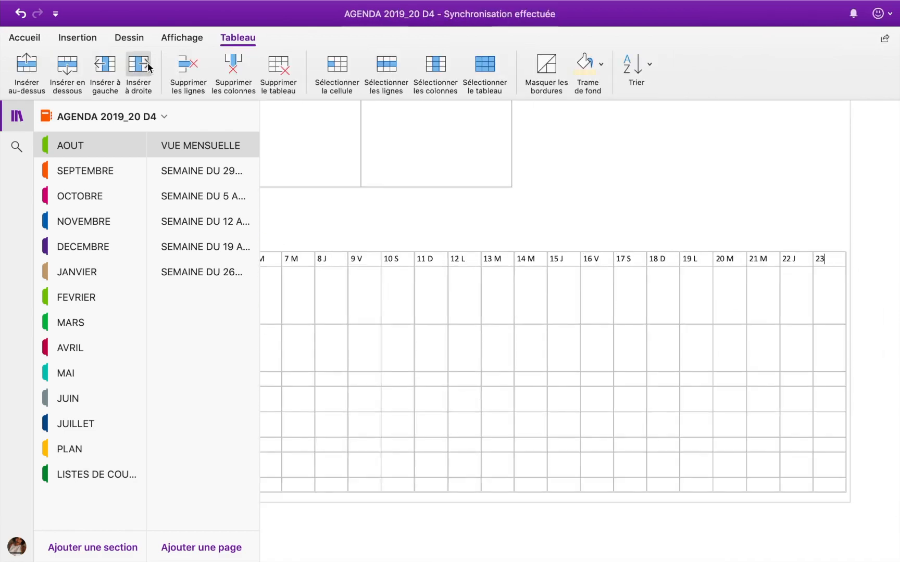
Step: Insert extra columns at the right end of the habit tracker and complete the day headings from 23 V through 1 D
{"action": "left_click", "coordinate": [135, 66]}
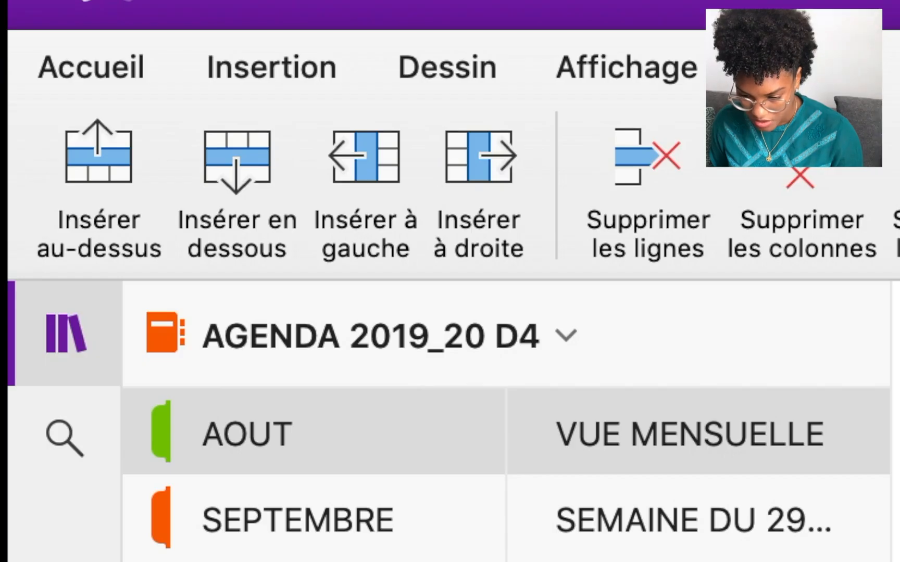
{"action": "left_click", "coordinate": [478, 156]}
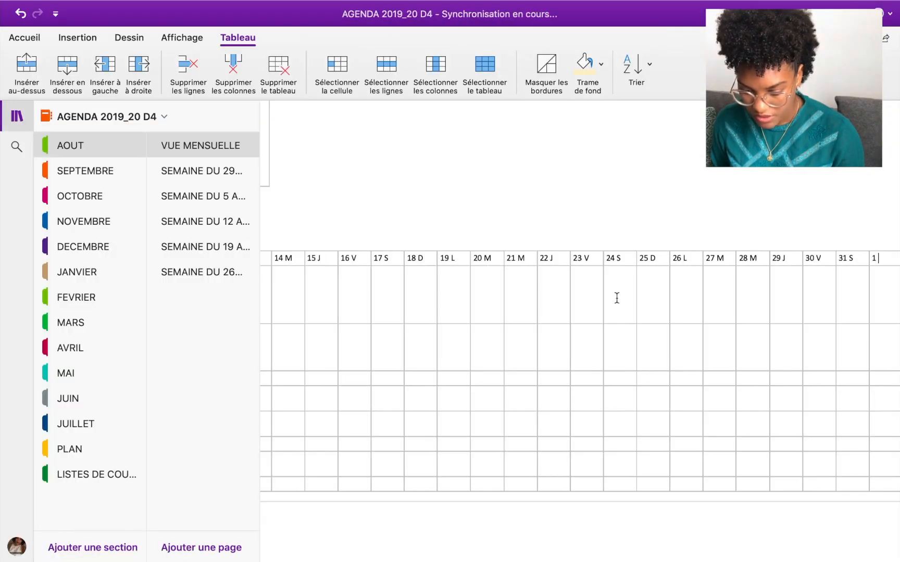
{"action": "scroll", "coordinate": [616, 297], "scroll_direction": "right", "scroll_amount": 3}
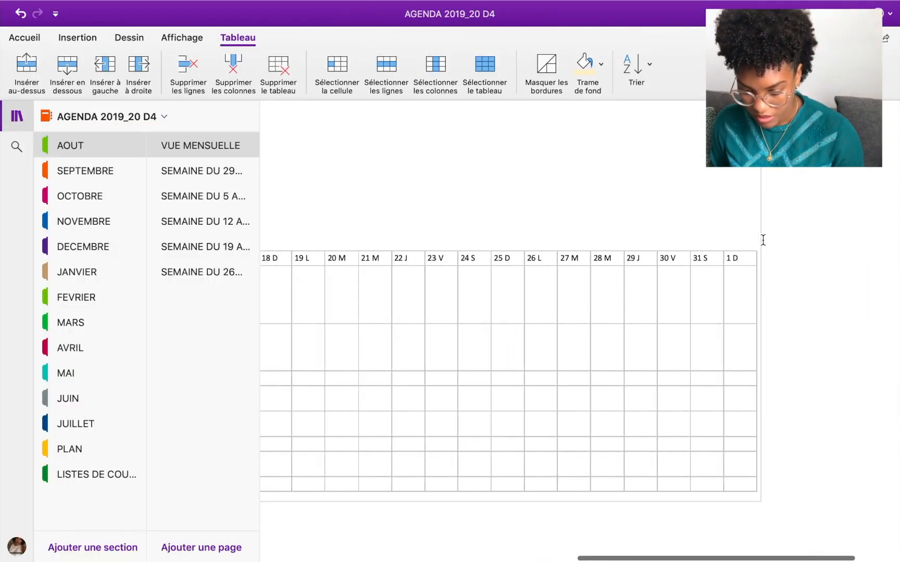
Step: Shade the habit tracker's Monday heading cells 5 L and 12 L grey
{"action": "scroll", "coordinate": [863, 239], "scroll_direction": "left", "scroll_amount": 10}
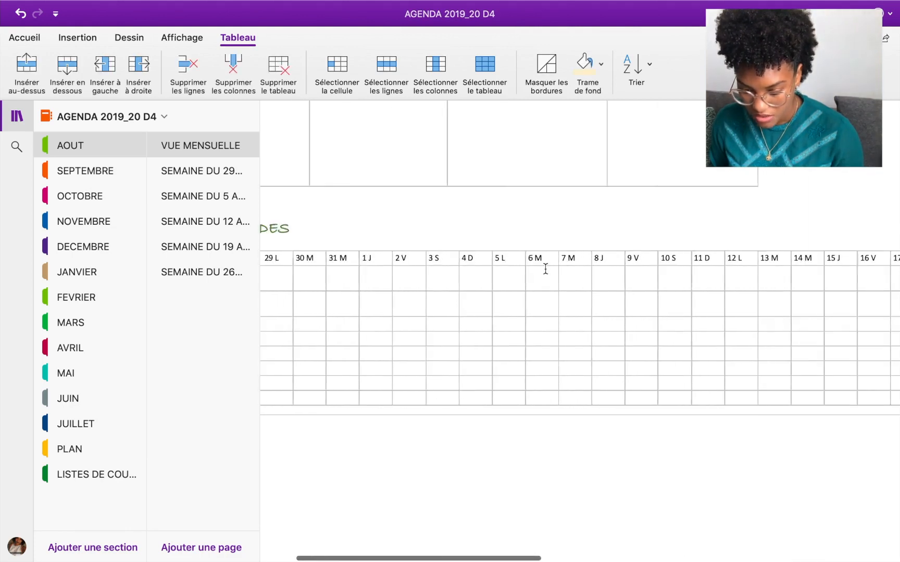
{"action": "scroll", "coordinate": [469, 266], "scroll_direction": "left", "scroll_amount": 3}
{"action": "scroll", "coordinate": [562, 253], "scroll_direction": "right", "scroll_amount": 1}
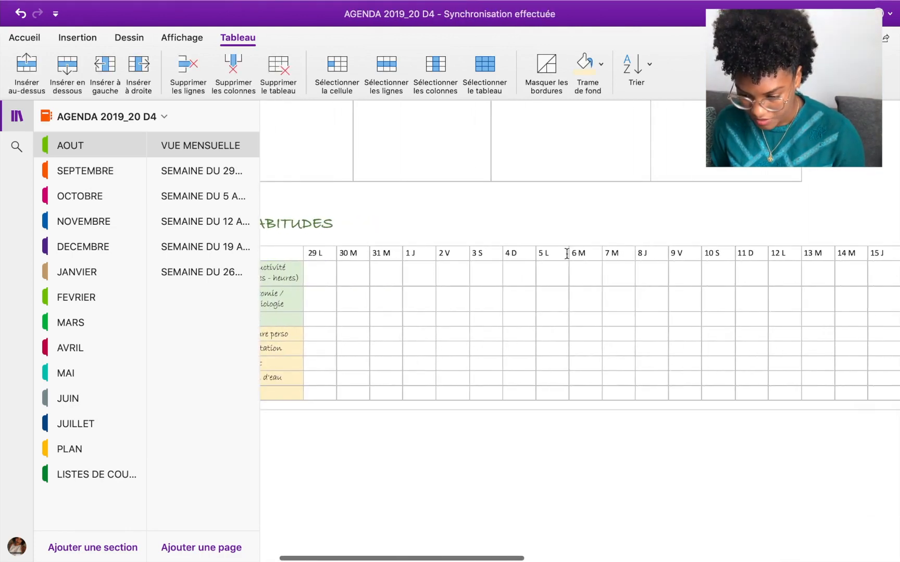
{"action": "left_click", "coordinate": [601, 64]}
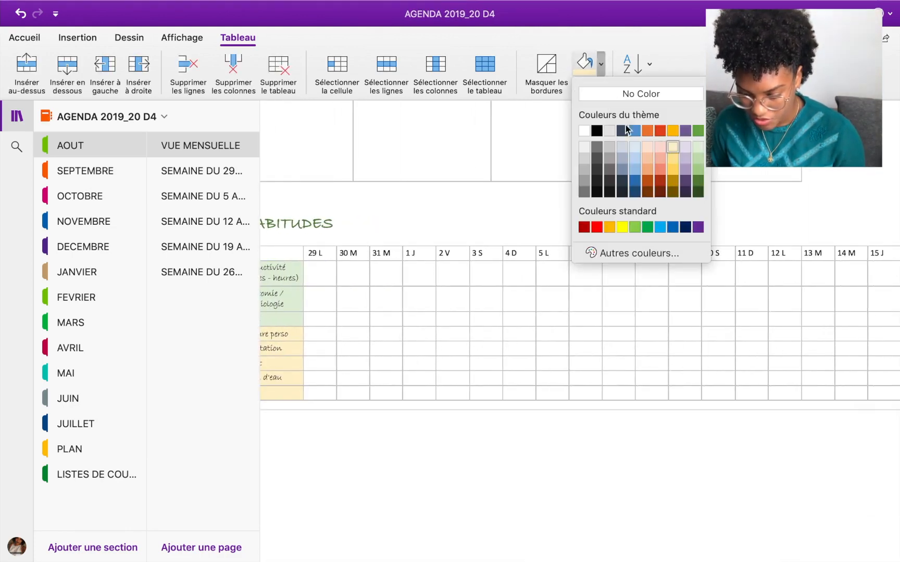
{"action": "left_click", "coordinate": [582, 154]}
{"action": "scroll", "coordinate": [668, 260], "scroll_direction": "right", "scroll_amount": 2}
{"action": "left_click", "coordinate": [740, 257]}
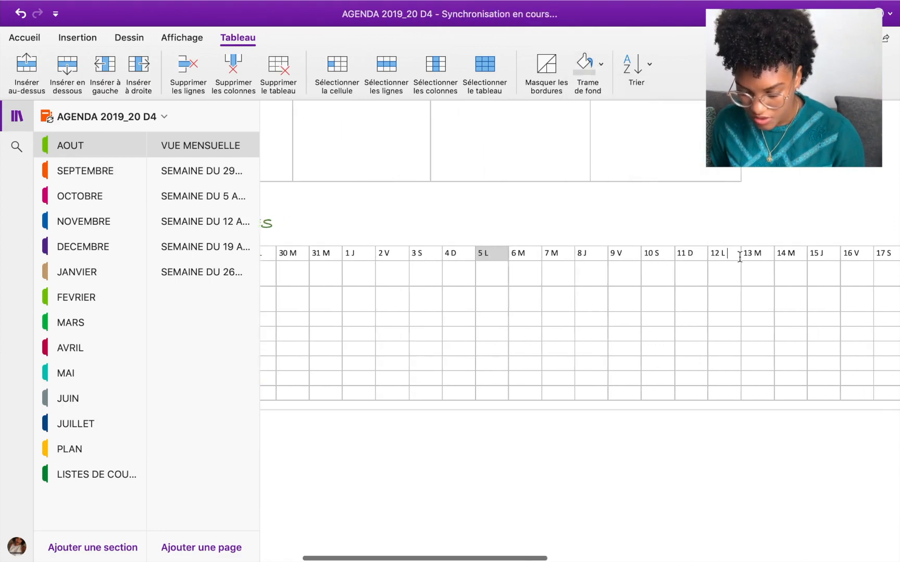
{"action": "left_click", "coordinate": [600, 88]}
Step: Apply the same grey shading to the habit tracker's remaining Monday headings, 19 L, 26 L and 29 L
{"action": "scroll", "coordinate": [682, 266], "scroll_direction": "right", "scroll_amount": 3}
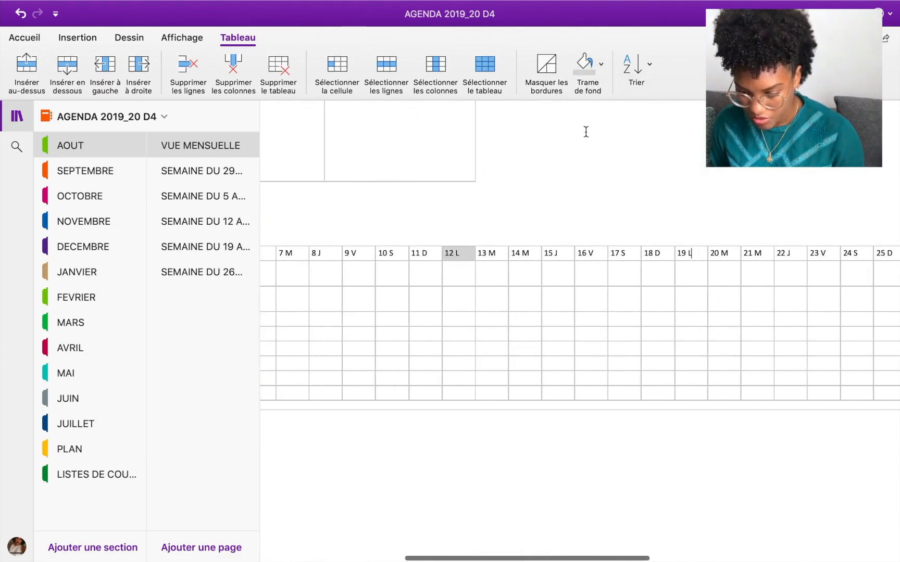
{"action": "left_click", "coordinate": [584, 65]}
{"action": "scroll", "coordinate": [759, 284], "scroll_direction": "right", "scroll_amount": 5}
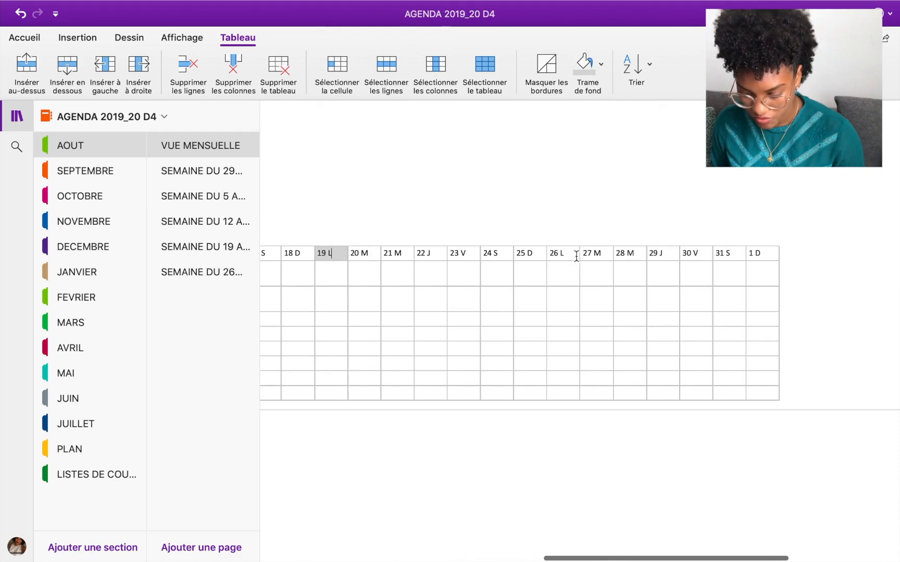
{"action": "left_click", "coordinate": [558, 254]}
{"action": "left_click", "coordinate": [584, 65]}
{"action": "scroll", "coordinate": [526, 234], "scroll_direction": "left", "scroll_amount": 10}
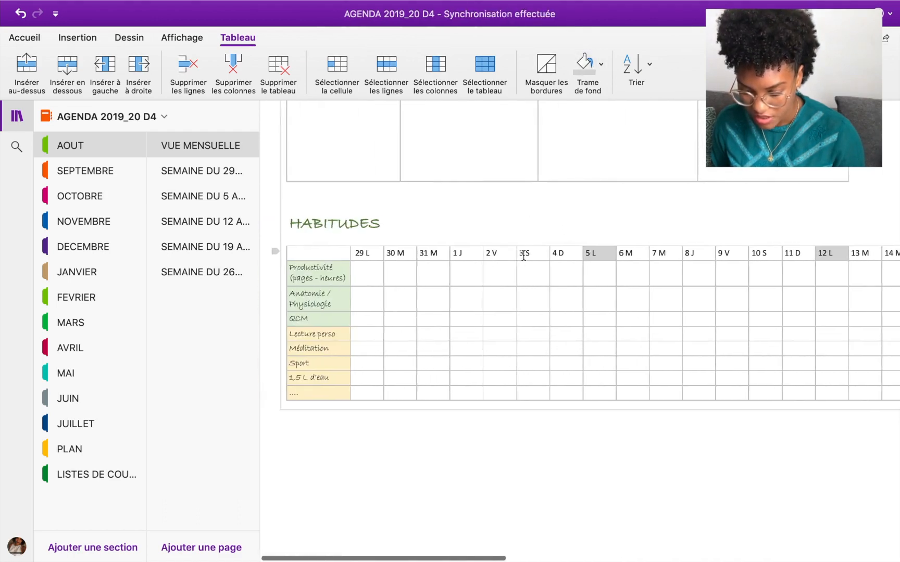
{"action": "left_click", "coordinate": [368, 253]}
{"action": "left_click", "coordinate": [584, 65]}
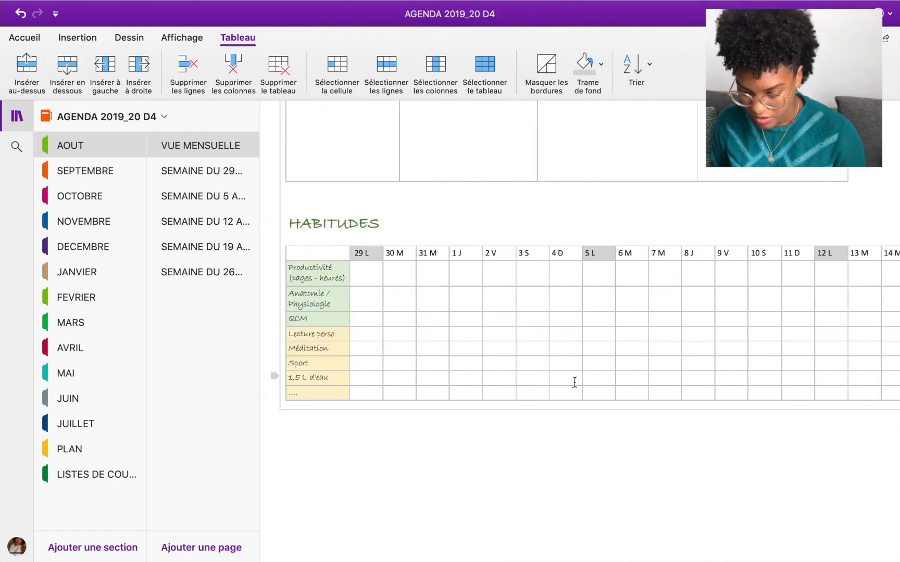
Step: Insert a table of five rows and seven columns a few lines below the habit tracker
{"action": "scroll", "coordinate": [824, 260], "scroll_direction": "right", "scroll_amount": 4}
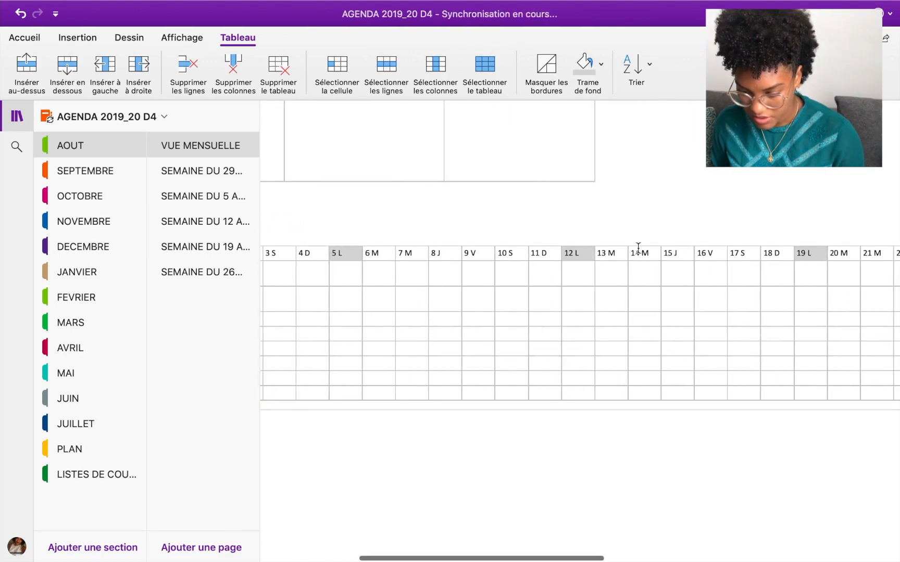
{"action": "scroll", "coordinate": [638, 249], "scroll_direction": "right", "scroll_amount": 6}
{"action": "scroll", "coordinate": [586, 394], "scroll_direction": "right", "scroll_amount": 4}
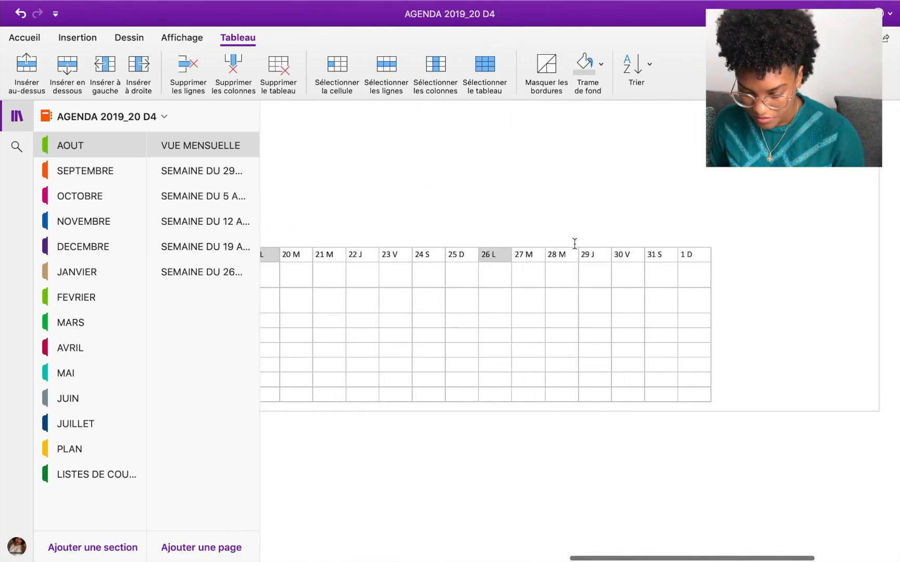
{"action": "scroll", "coordinate": [650, 271], "scroll_direction": "left", "scroll_amount": 10}
{"action": "scroll", "coordinate": [521, 323], "scroll_direction": "down", "scroll_amount": 2}
{"action": "left_click", "coordinate": [319, 370]}
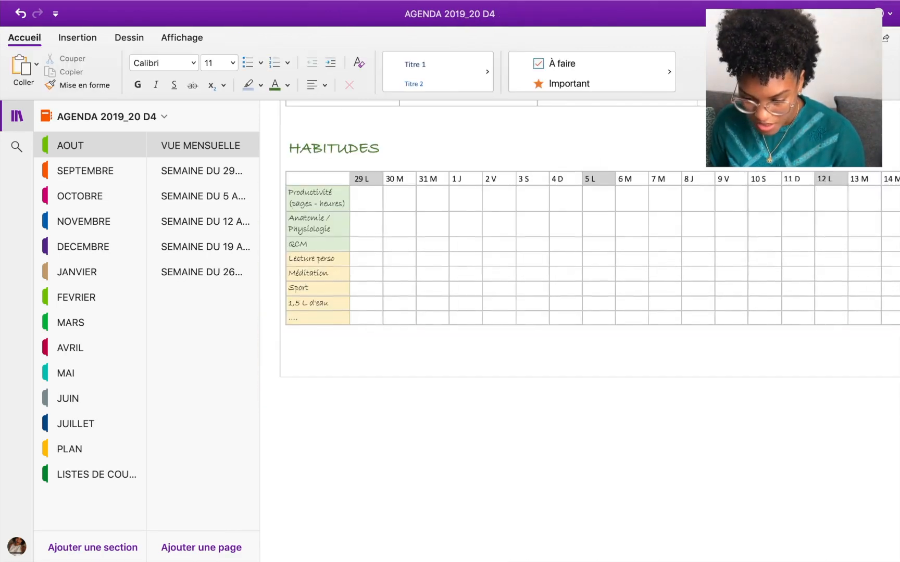
{"action": "left_click", "coordinate": [83, 37]}
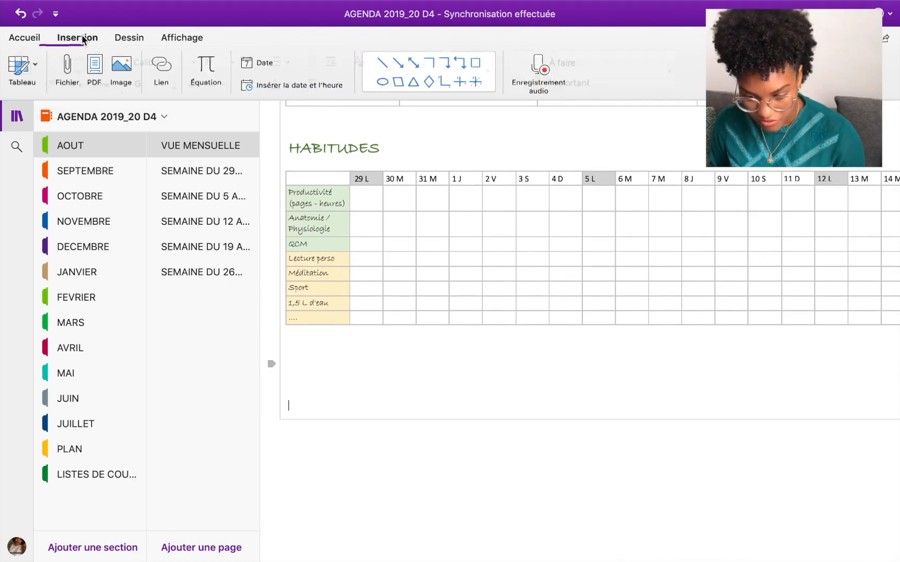
{"action": "left_click", "coordinate": [32, 69]}
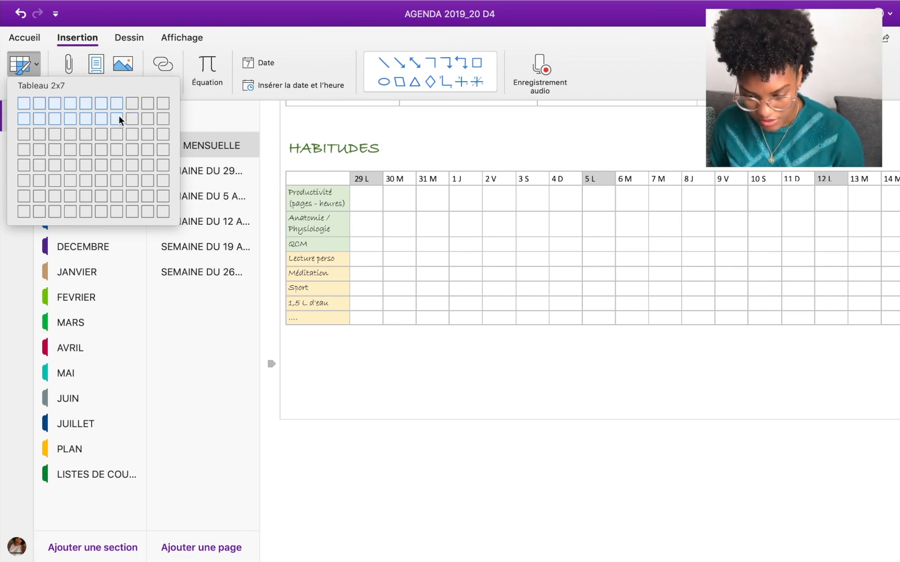
{"action": "left_click", "coordinate": [120, 170]}
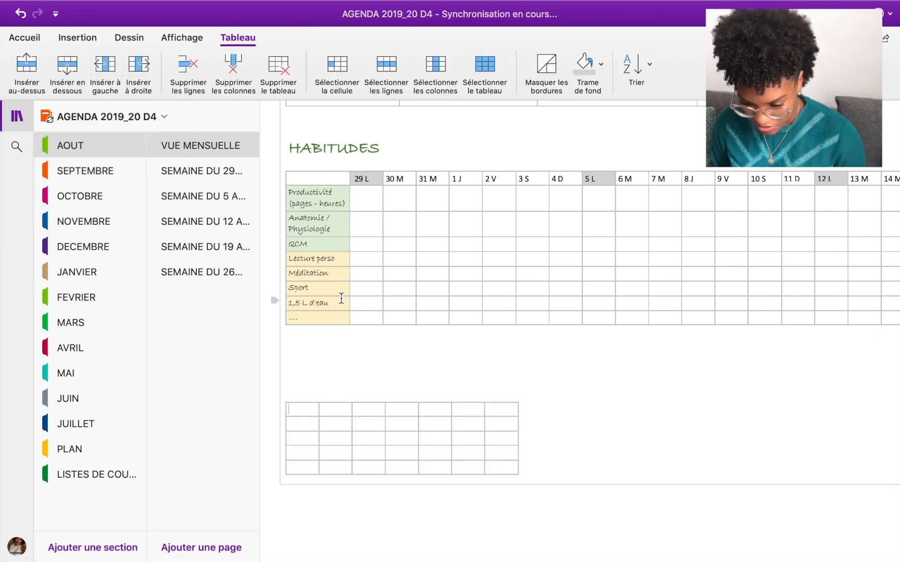
Step: Fill the new table's first row with the weekday headings LUNDI, MARDI, MERCREDI, JEUDI, VENDREDI, SAMEDI and DIMANCHE
{"action": "type", "text": "LUNDI"}
{"action": "left_click", "coordinate": [336, 409]}
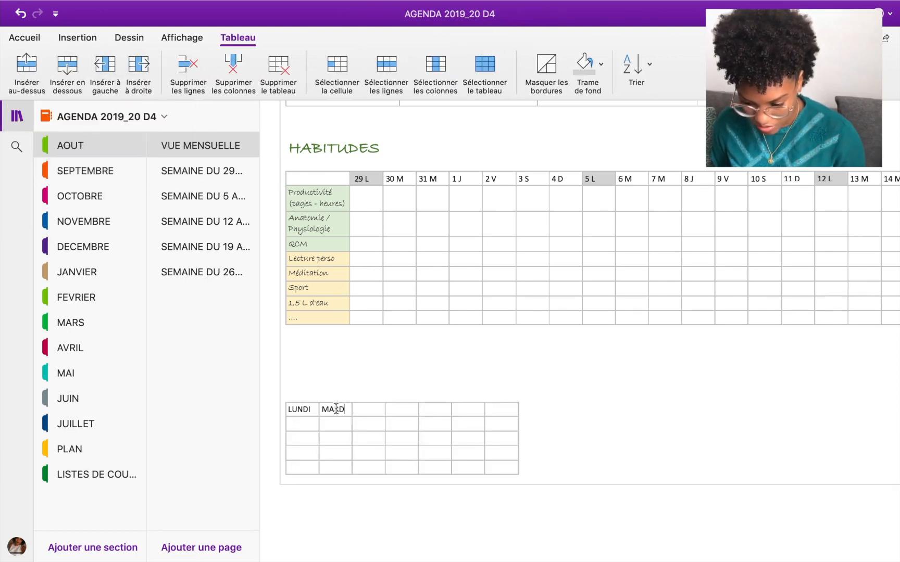
{"action": "left_click", "coordinate": [359, 413]}
{"action": "type", "text": "MERCREDI"}
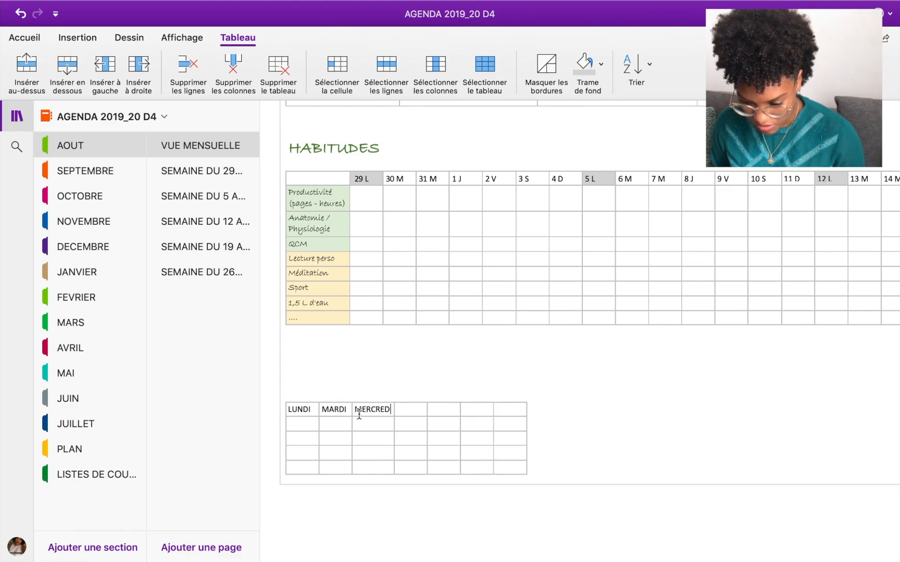
{"action": "left_click", "coordinate": [413, 408]}
{"action": "type", "text": "JEUDI"}
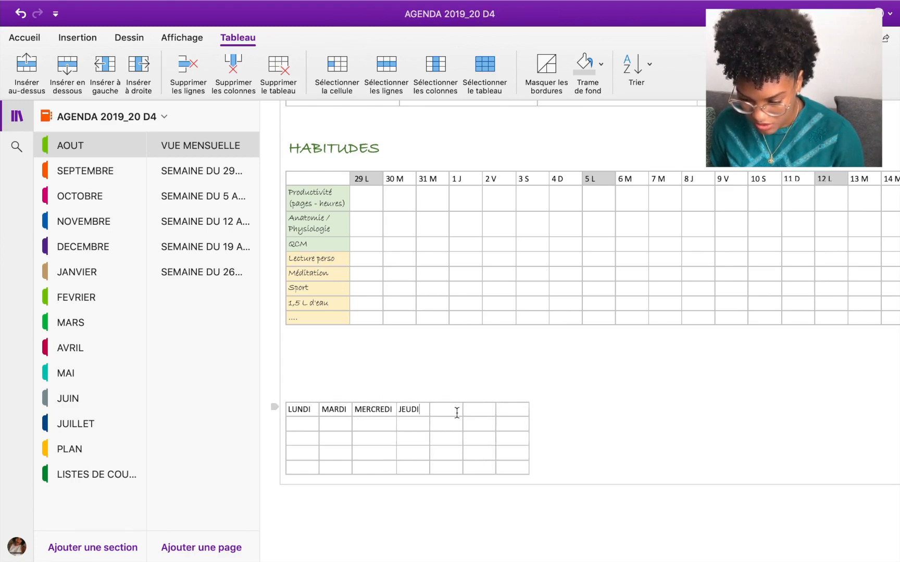
{"action": "left_click", "coordinate": [456, 413]}
{"action": "type", "text": "VENDREDI"}
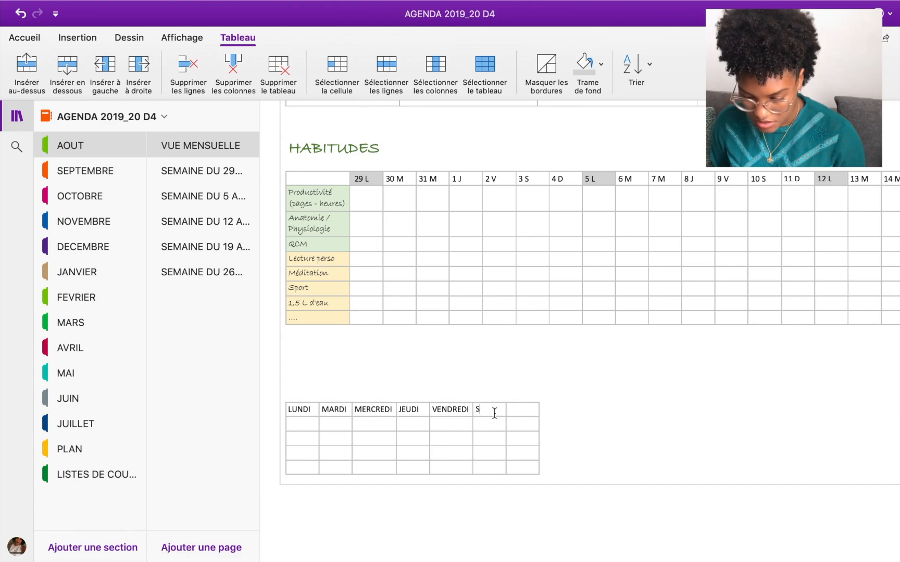
{"action": "type", "text": "DIMANCHE"}
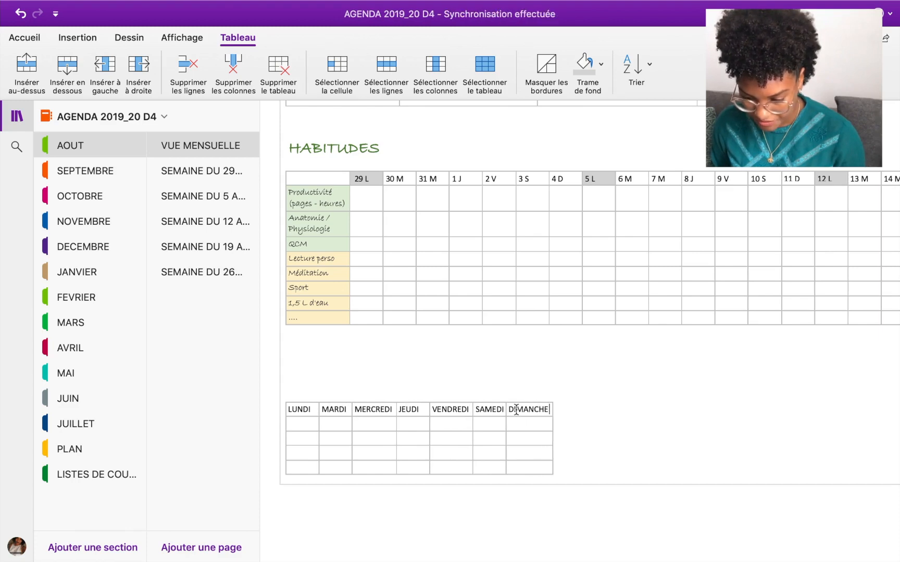
Step: Widen the weekday table's seven columns to similar widths with squared paper as a guide, and restore the plain paper
{"action": "left_click_drag", "start_coordinate": [319, 412], "coordinate": [729, 410]}
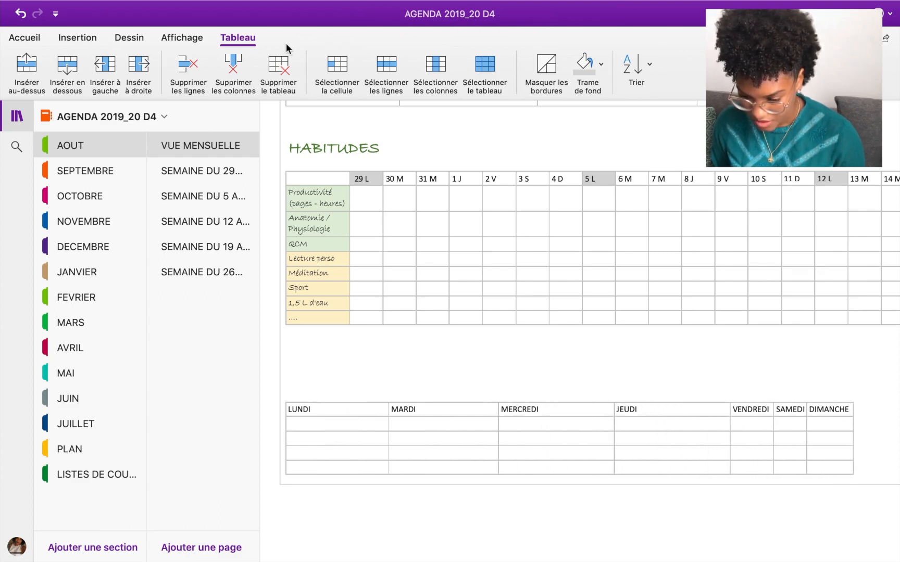
{"action": "left_click", "coordinate": [190, 40]}
{"action": "left_click", "coordinate": [422, 63]}
{"action": "left_click", "coordinate": [451, 196]}
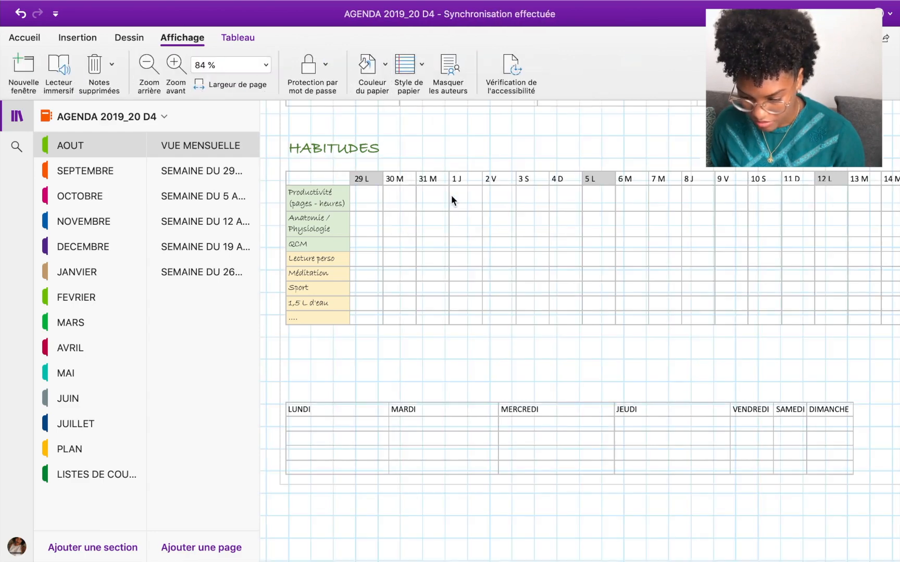
{"action": "scroll", "coordinate": [440, 440], "scroll_direction": "right", "scroll_amount": 5}
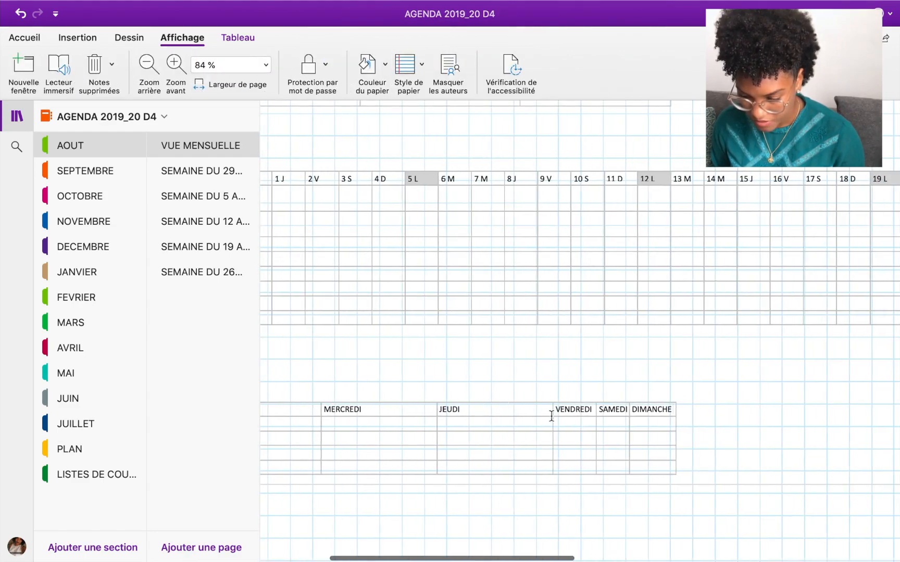
{"action": "left_click_drag", "start_coordinate": [552, 414], "coordinate": [888, 426]}
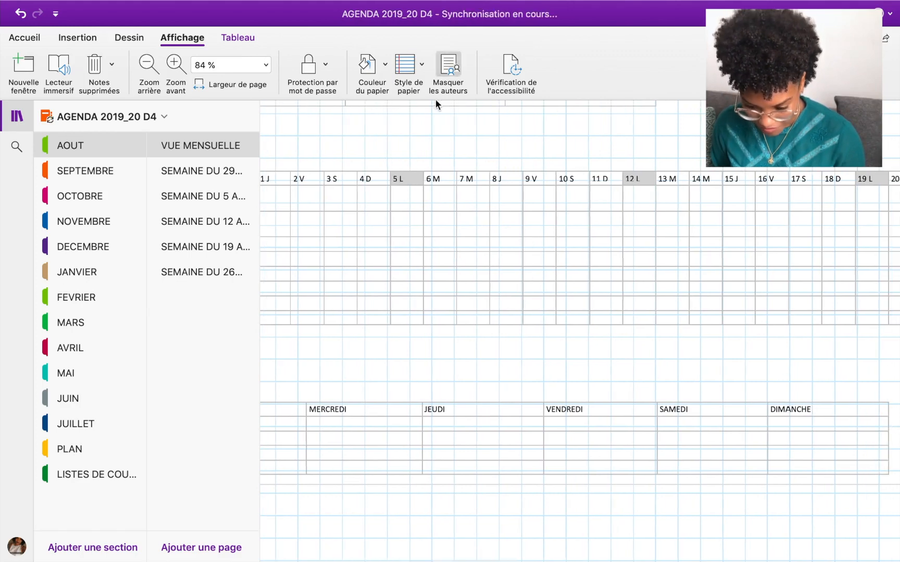
{"action": "left_click", "coordinate": [409, 66]}
{"action": "left_click", "coordinate": [419, 131]}
Step: Enter the Monday dates 29, 5, 12 and 19 down the LUNDI column of the weekday table
{"action": "scroll", "coordinate": [468, 471], "scroll_direction": "left", "scroll_amount": 8}
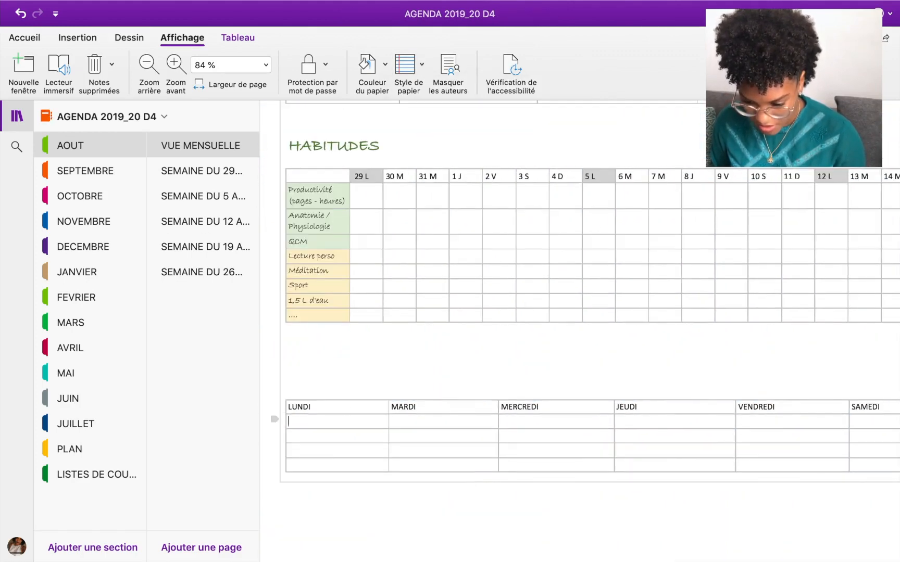
{"action": "key", "text": "Return"}
{"action": "key", "text": "Return"}
{"action": "key", "text": "BackSpace"}
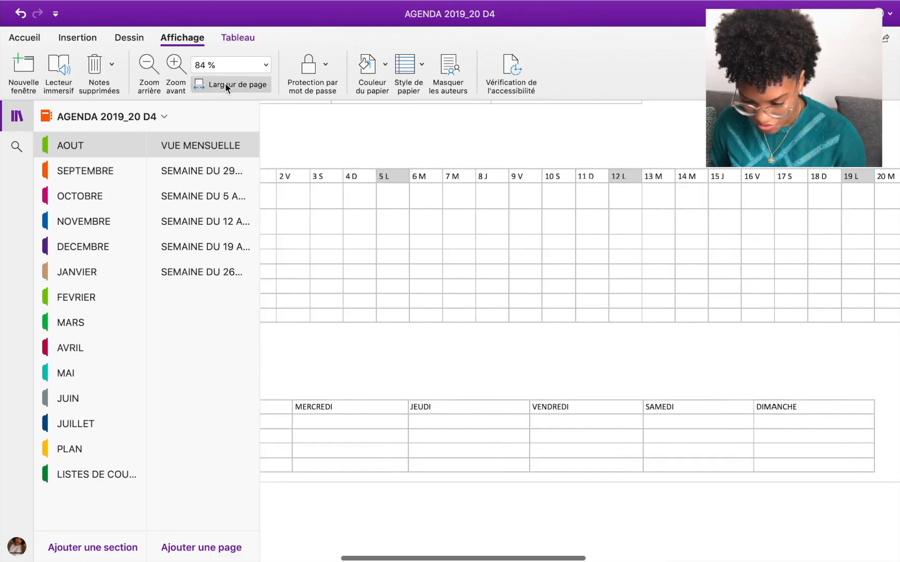
{"action": "scroll", "coordinate": [450, 439], "scroll_direction": "left", "scroll_amount": 5}
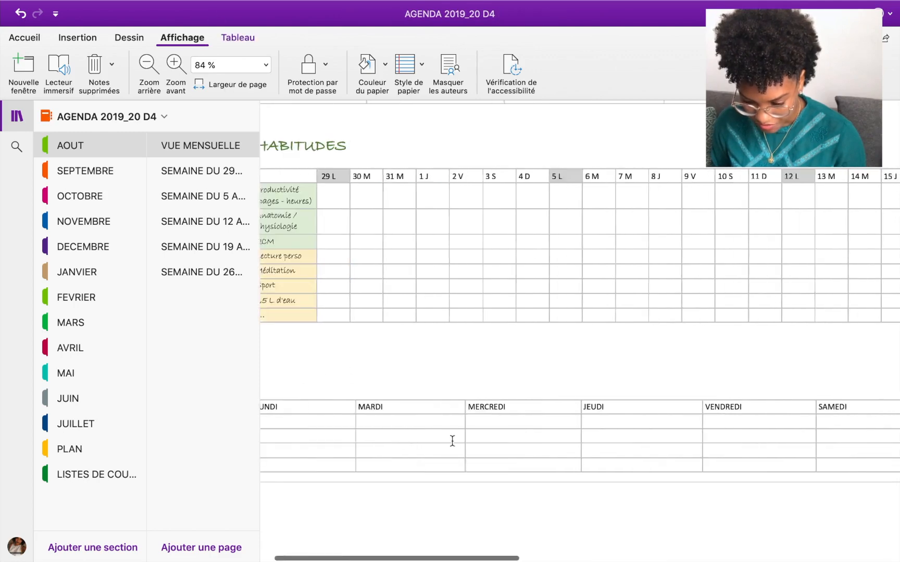
{"action": "left_click", "coordinate": [337, 422]}
{"action": "type", "text": "éc"}
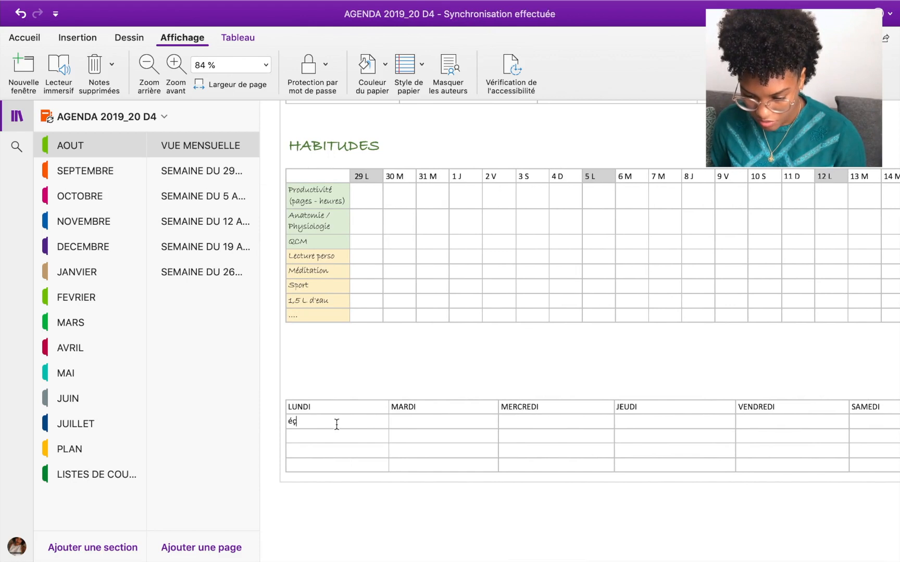
{"action": "type", "text": "29"}
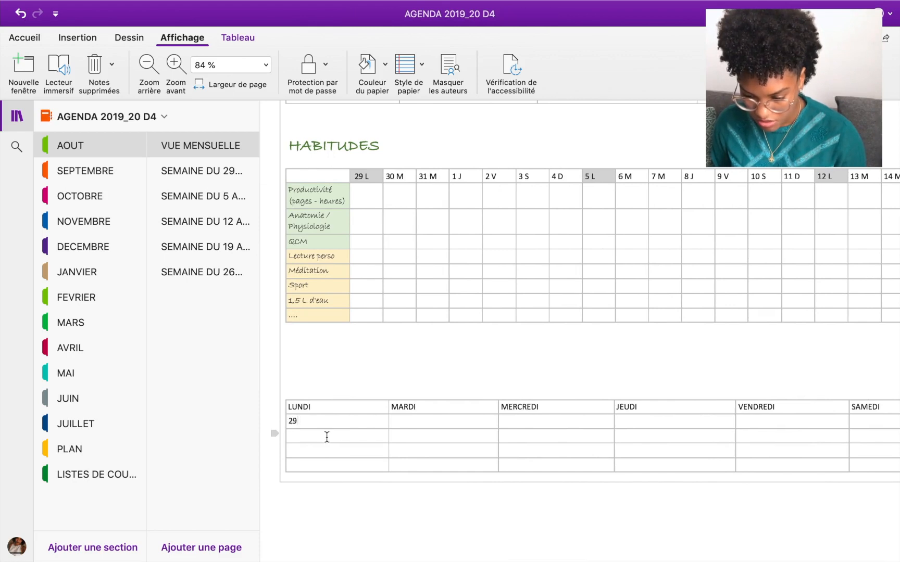
{"action": "type", "text": "5"}
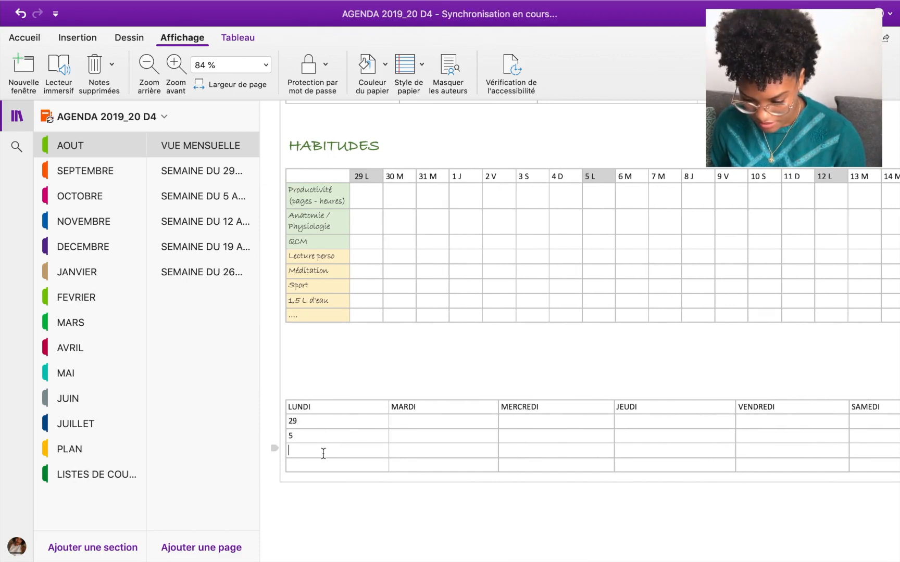
{"action": "key", "text": "Down"}
{"action": "type", "text": "12"}
{"action": "key", "text": "Down"}
{"action": "scroll", "coordinate": [321, 458], "scroll_direction": "down", "scroll_amount": 1}
{"action": "type", "text": "19"}
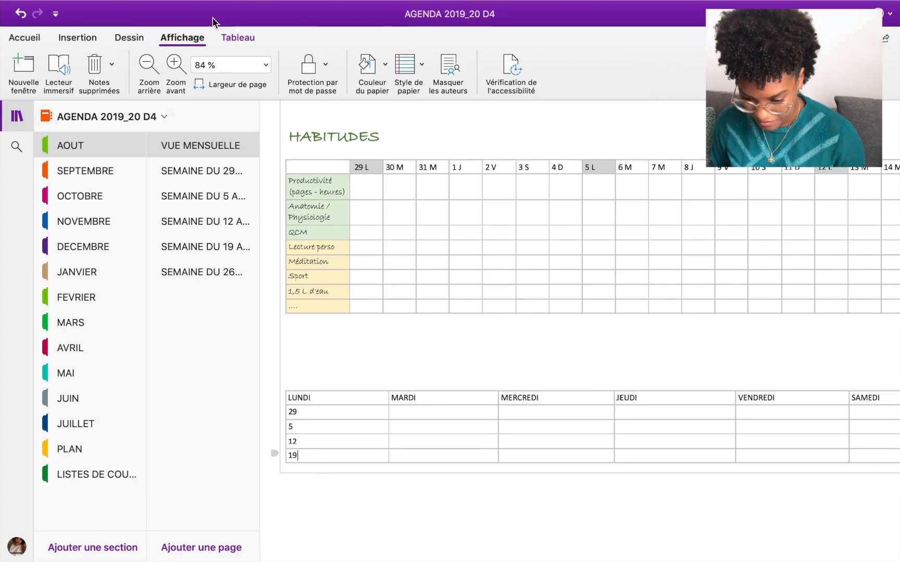
Step: Insert a row beneath the weekday table's last row and enter 26 in its LUNDI cell
{"action": "left_click", "coordinate": [237, 38]}
{"action": "left_click", "coordinate": [67, 73]}
{"action": "key", "text": "Down"}
{"action": "type", "text": "26"}
Step: Make the weekday table's date rows taller by adding blank lines under 29, 5, 12, 19 and 26 in the LUNDI column
{"action": "left_click", "coordinate": [334, 402]}
{"action": "key", "text": "Return"}
{"action": "key", "text": "Return"}
{"action": "key", "text": "Return"}
{"action": "key", "text": "Return"}
{"action": "key", "text": "Return"}
{"action": "key", "text": "Return"}
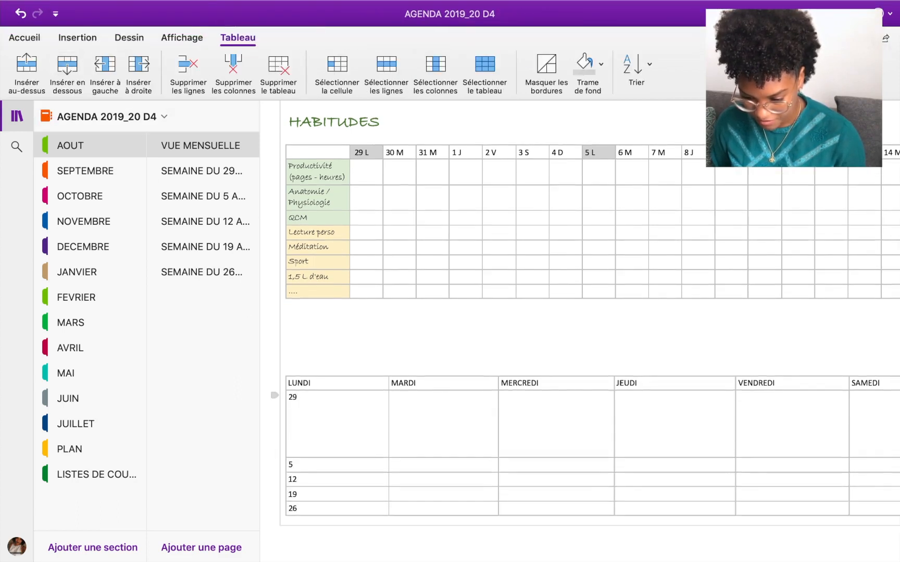
{"action": "key", "text": "Down"}
{"action": "key", "text": "Return"}
{"action": "key", "text": "Return"}
{"action": "key", "text": "Return"}
{"action": "key", "text": "Return"}
{"action": "key", "text": "Return"}
{"action": "key", "text": "Return"}
{"action": "key", "text": "Down"}
{"action": "key", "text": "Return"}
{"action": "key", "text": "Return"}
{"action": "key", "text": "Return"}
{"action": "key", "text": "Return"}
{"action": "key", "text": "Return"}
{"action": "key", "text": "Return"}
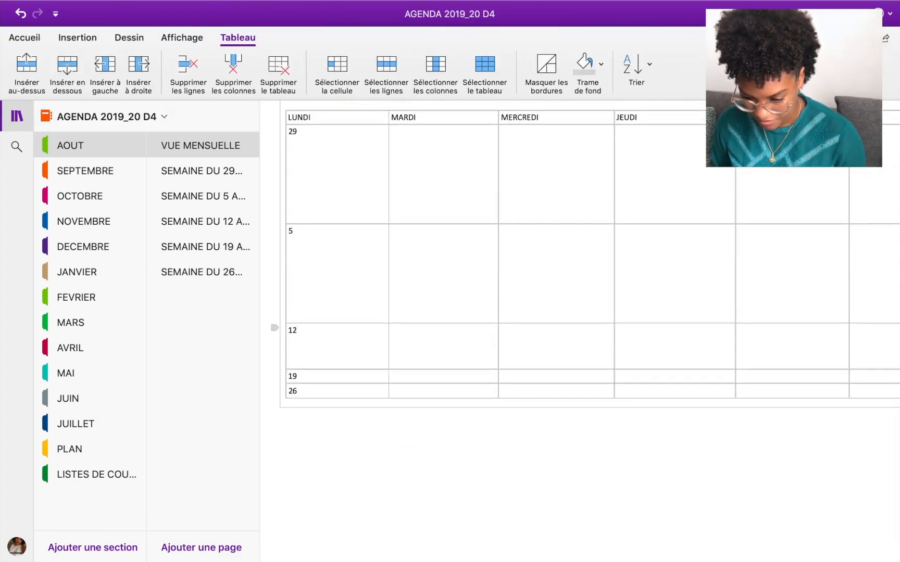
{"action": "key", "text": "Down"}
{"action": "key", "text": "Return"}
{"action": "key", "text": "Return"}
{"action": "key", "text": "Return"}
{"action": "key", "text": "Return"}
{"action": "key", "text": "Return"}
{"action": "key", "text": "Return"}
{"action": "key", "text": "Down"}
{"action": "key", "text": "Return"}
{"action": "key", "text": "Return"}
{"action": "key", "text": "Return"}
{"action": "key", "text": "Return"}
{"action": "key", "text": "Return"}
{"action": "key", "text": "Return"}
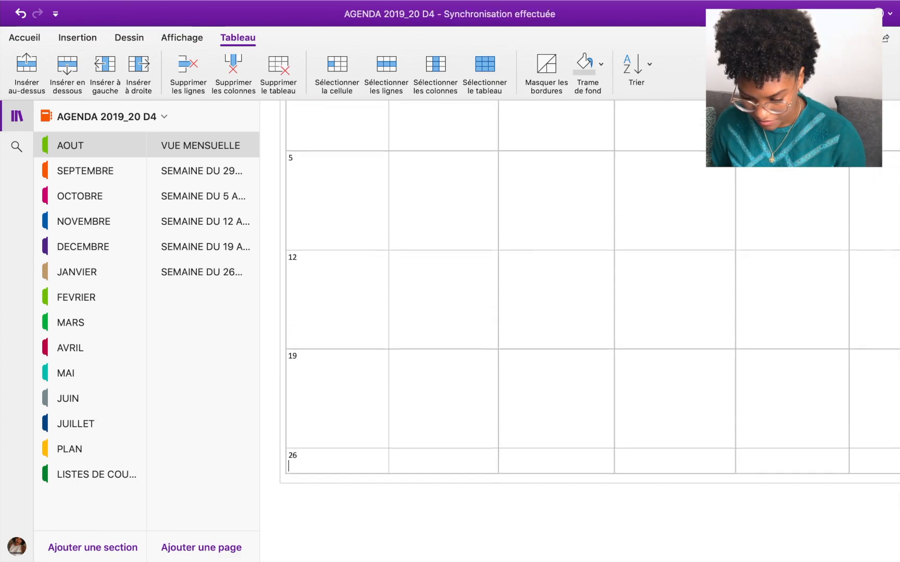
Step: Enter the date 4 in the DIMANCHE cell of the calendar's first week
{"action": "scroll", "coordinate": [407, 312], "scroll_direction": "up", "scroll_amount": 10}
{"action": "scroll", "coordinate": [408, 313], "scroll_direction": "right", "scroll_amount": 5}
{"action": "scroll", "coordinate": [407, 312], "scroll_direction": "right", "scroll_amount": 1}
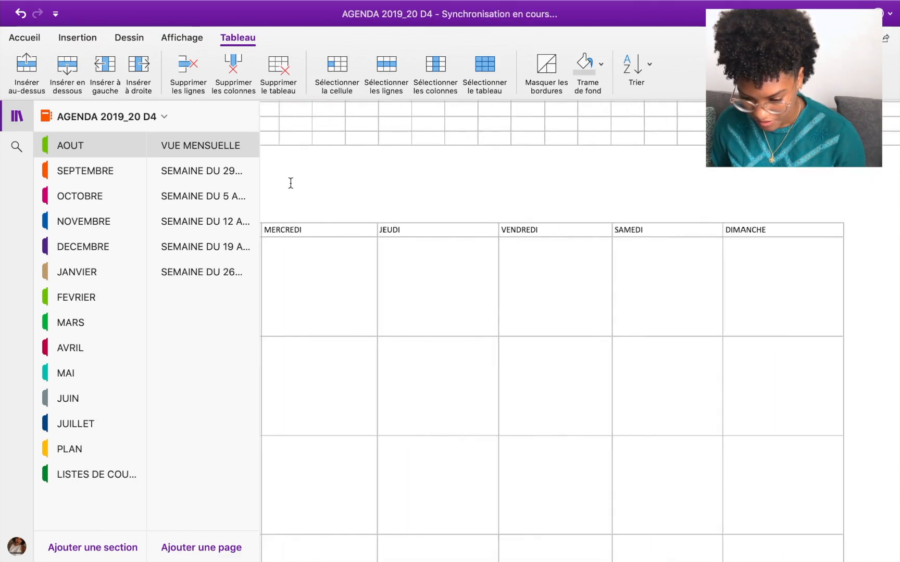
{"action": "scroll", "coordinate": [753, 269], "scroll_direction": "left", "scroll_amount": 5}
{"action": "scroll", "coordinate": [753, 269], "scroll_direction": "right", "scroll_amount": 5}
{"action": "left_click", "coordinate": [814, 254]}
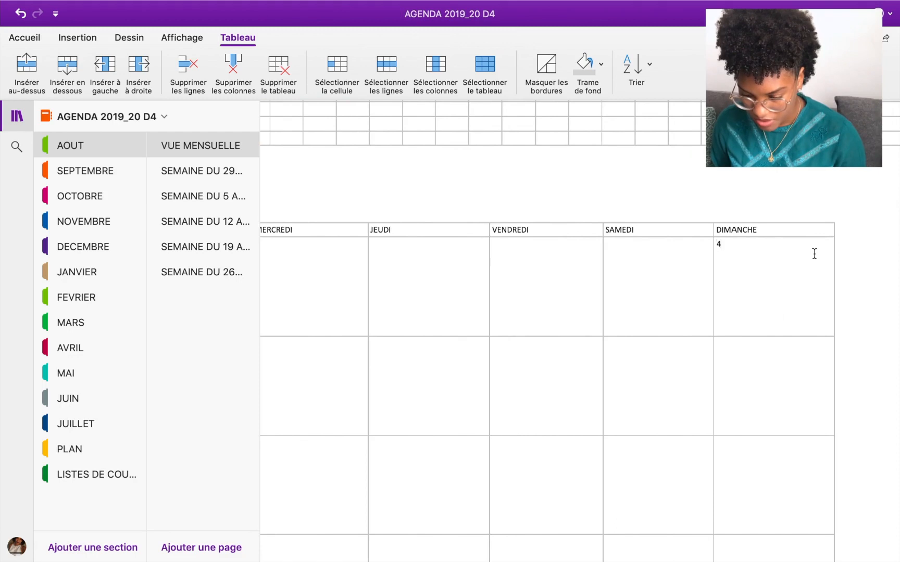
Step: Enter the Sunday dates 11, 18 and 25 down the DIMANCHE column of the calendar table
{"action": "left_click", "coordinate": [731, 350]}
{"action": "scroll", "coordinate": [731, 349], "scroll_direction": "down", "scroll_amount": 2}
{"action": "scroll", "coordinate": [731, 349], "scroll_direction": "up", "scroll_amount": 1}
{"action": "type", "text": "11"}
{"action": "left_click", "coordinate": [732, 384]}
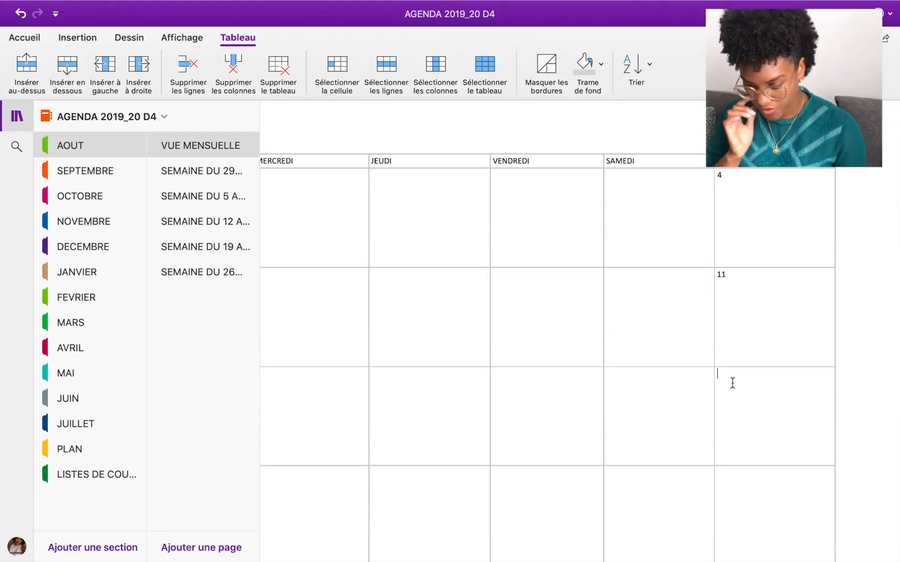
{"action": "type", "text": "18"}
{"action": "scroll", "coordinate": [730, 381], "scroll_direction": "down", "scroll_amount": 3}
{"action": "left_click", "coordinate": [733, 314]}
{"action": "type", "text": "25"}
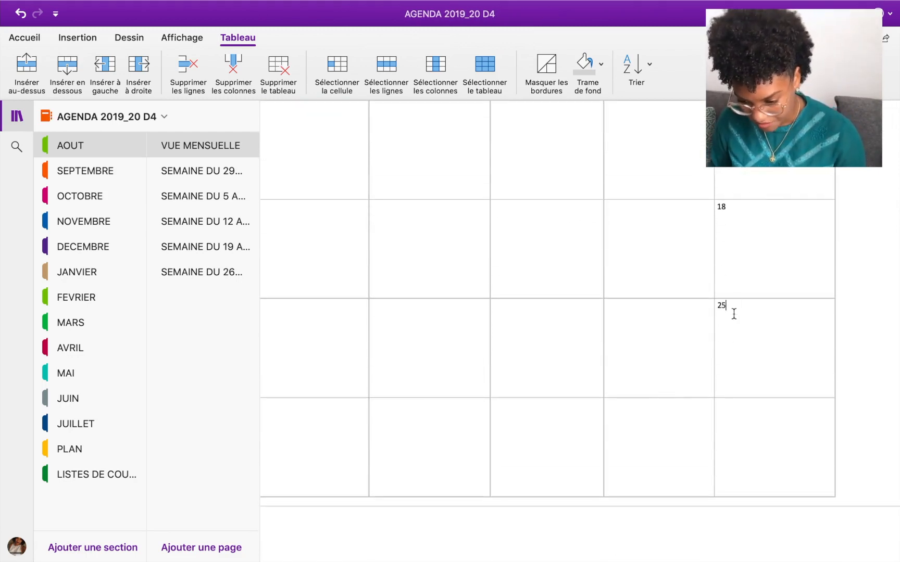
{"action": "scroll", "coordinate": [805, 396], "scroll_direction": "up", "scroll_amount": 8}
{"action": "scroll", "coordinate": [540, 325], "scroll_direction": "left", "scroll_amount": 3}
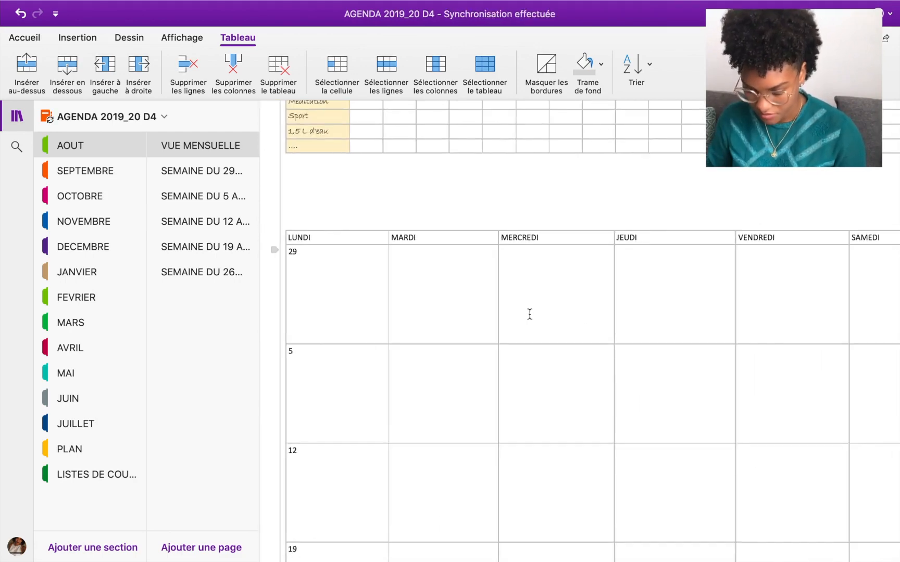
{"action": "scroll", "coordinate": [443, 294], "scroll_direction": "right", "scroll_amount": 2}
{"action": "scroll", "coordinate": [443, 293], "scroll_direction": "left", "scroll_amount": 2}
{"action": "left_click", "coordinate": [750, 235]}
{"action": "scroll", "coordinate": [751, 234], "scroll_direction": "right", "scroll_amount": 5}
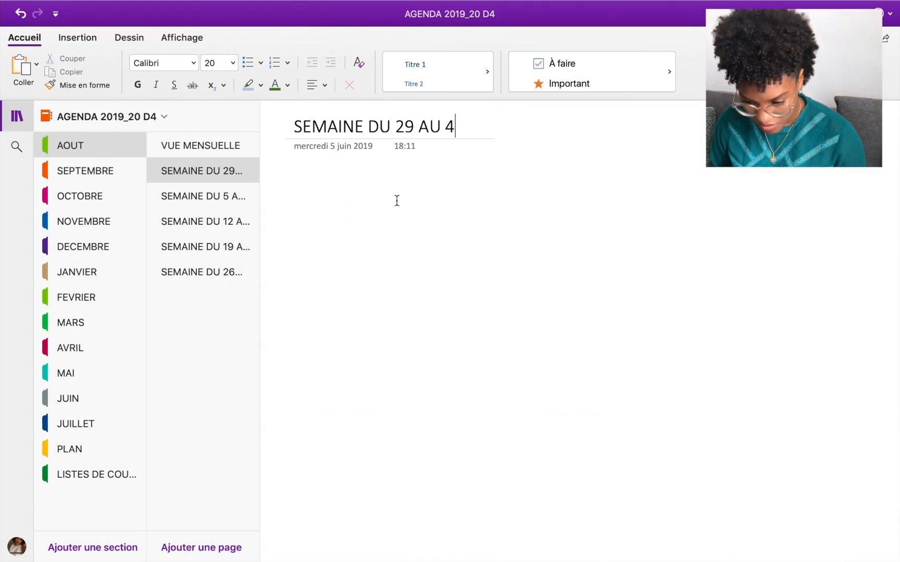
Step: Insert a table of three columns and two rows on the SEMAINE DU 29 AU 4 page
{"action": "left_click", "coordinate": [77, 37]}
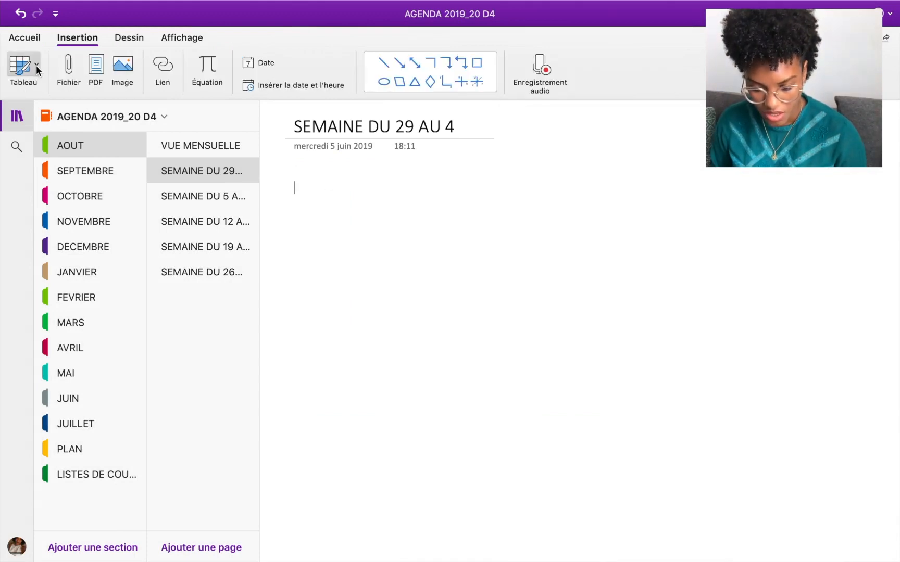
{"action": "left_click", "coordinate": [37, 66]}
{"action": "left_click", "coordinate": [56, 119]}
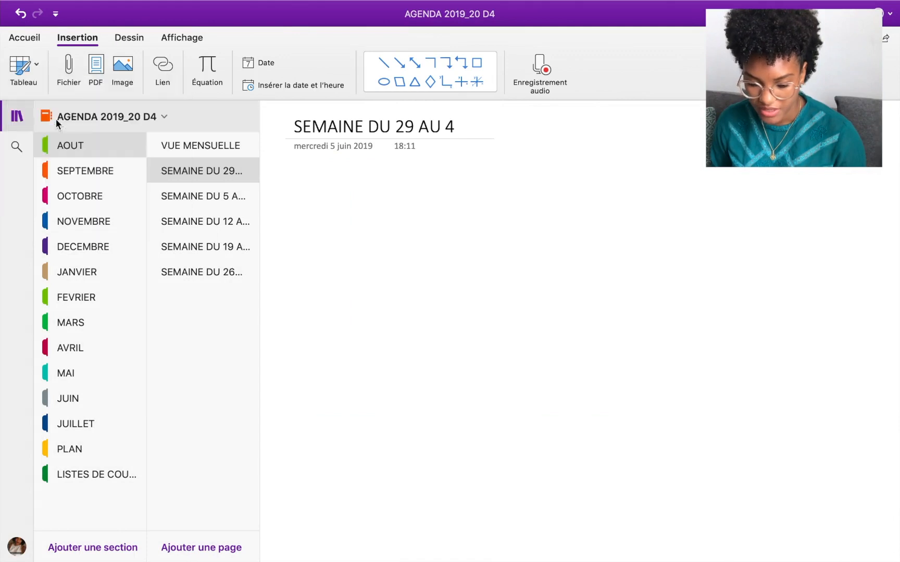
Step: Enter the heading TO DO LIST in the first column of the weekly table
{"action": "type", "text": "TO"}
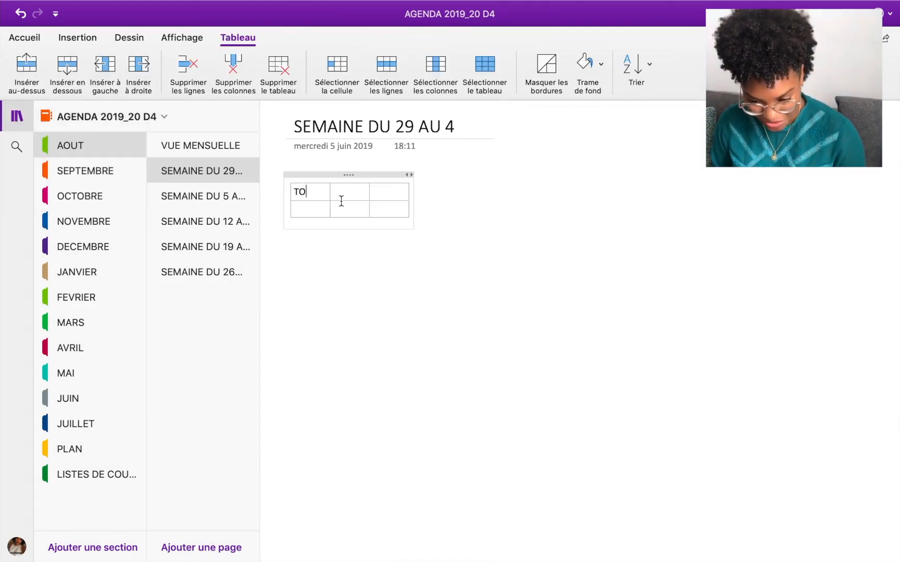
{"action": "type", "text": " DO LIST DE LA"}
{"action": "key", "text": "BackSpace"}
{"action": "key", "text": "BackSpace"}
{"action": "key", "text": "BackSpace"}
{"action": "key", "text": "BackSpace"}
{"action": "key", "text": "BackSpace"}
{"action": "type", "text": "OF"}
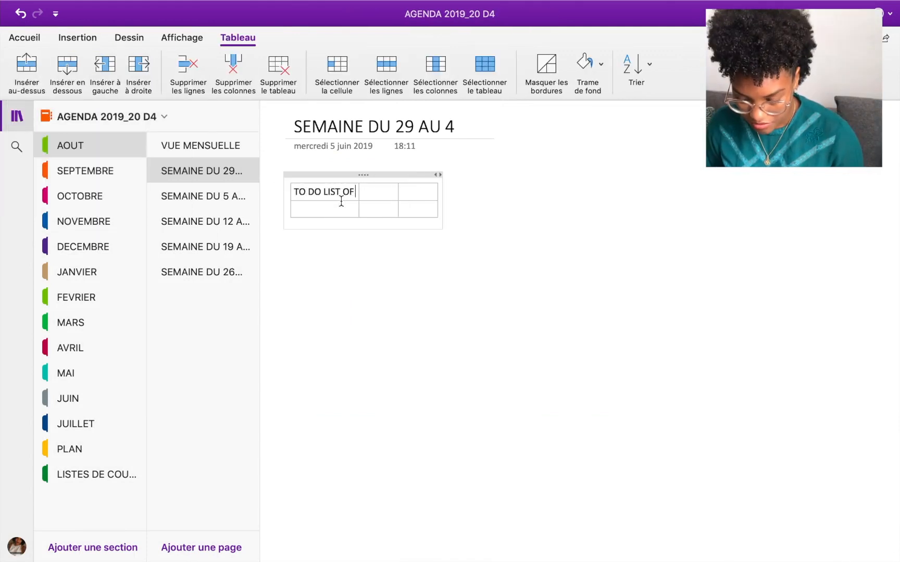
{"action": "type", "text": " THE WEEK"}
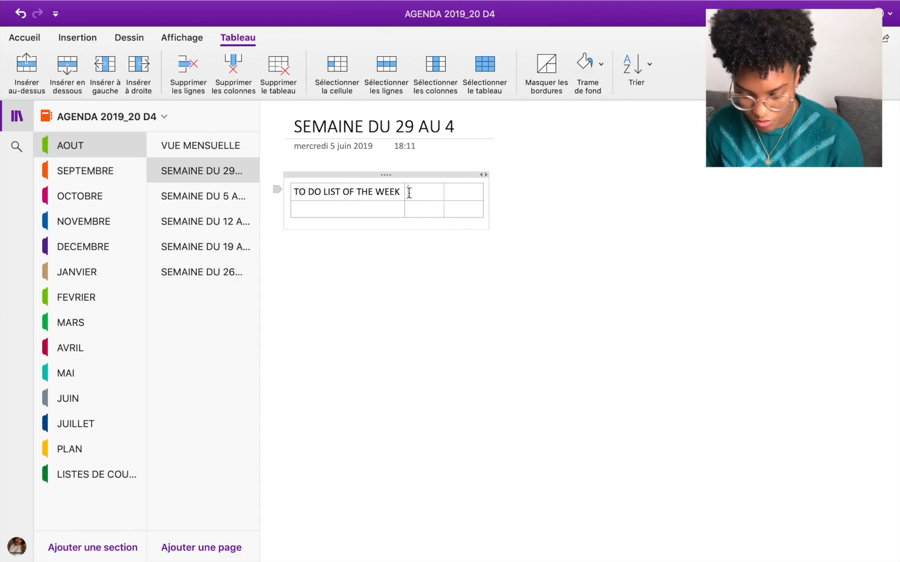
{"action": "left_click_drag", "start_coordinate": [408, 192], "coordinate": [343, 191]}
{"action": "key", "text": "BackSpace"}
Step: Enter the headings "PRODUCTIVITé - objectif de la semaine" and "Notes" in the second and third columns
{"action": "left_click", "coordinate": [379, 194]}
{"action": "type", "text": "P"}
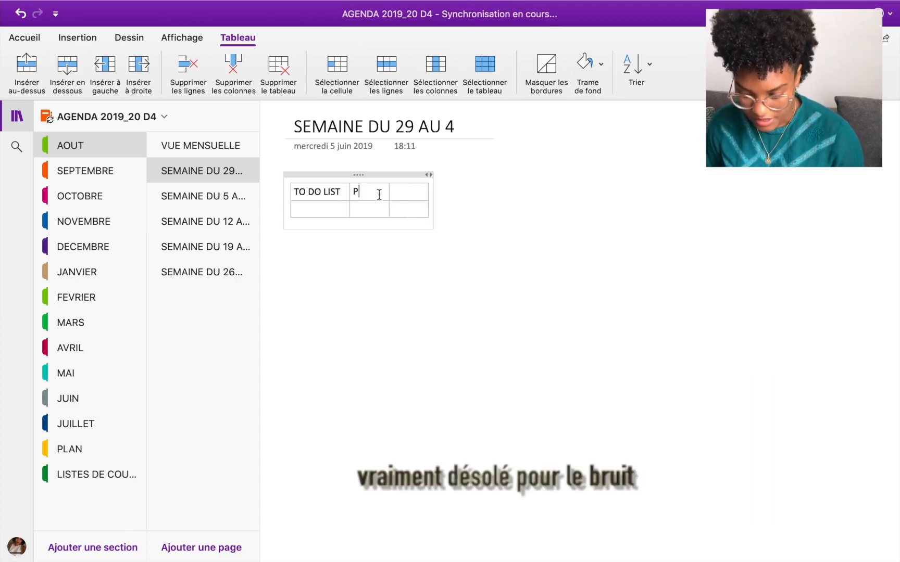
{"action": "type", "text": "RODUCTIVITé - objectfi"}
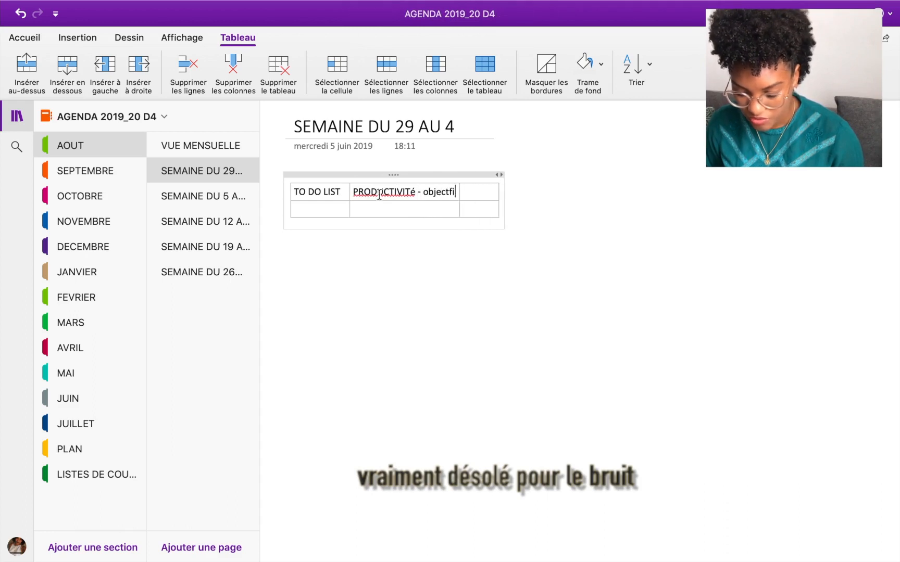
{"action": "key", "text": "BackSpace"}
{"action": "key", "text": "BackSpace"}
{"action": "type", "text": "if de la semaine"}
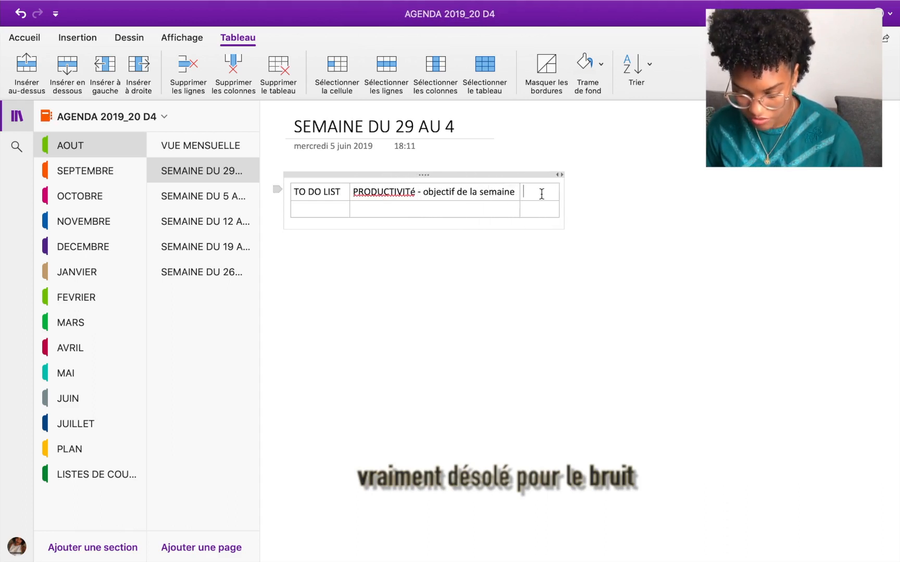
{"action": "type", "text": "otes"}
Step: Widen the TO DO LIST, PRODUCTIVITé and Notes columns so the weekly table spans the page width
{"action": "left_click_drag", "start_coordinate": [350, 194], "coordinate": [474, 194]}
{"action": "left_click_drag", "start_coordinate": [644, 193], "coordinate": [726, 195]}
{"action": "left_click_drag", "start_coordinate": [474, 192], "coordinate": [435, 192]}
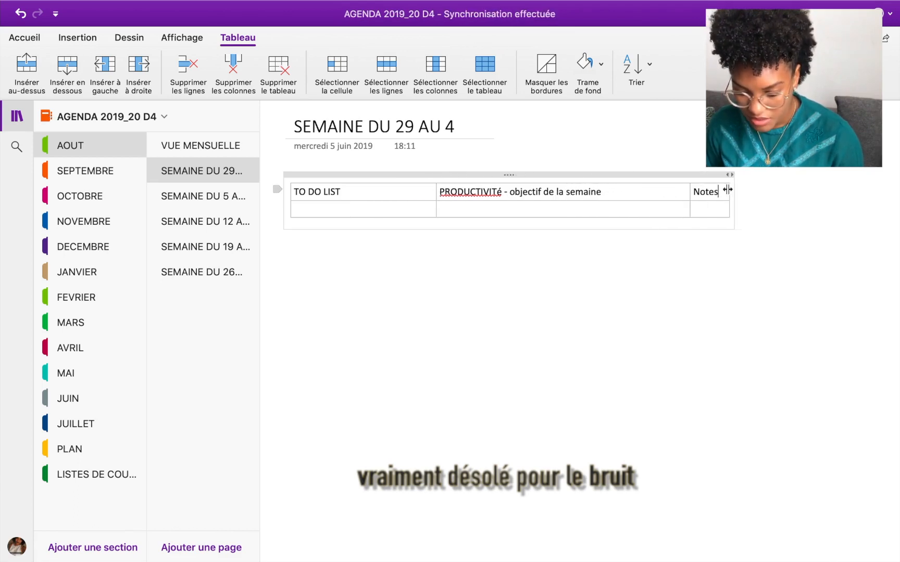
{"action": "left_click_drag", "start_coordinate": [726, 192], "coordinate": [878, 191]}
Step: Enter the label URGENT + IMPORTANT in the cell under TO DO LIST, followed by blank lines
{"action": "left_click", "coordinate": [362, 215]}
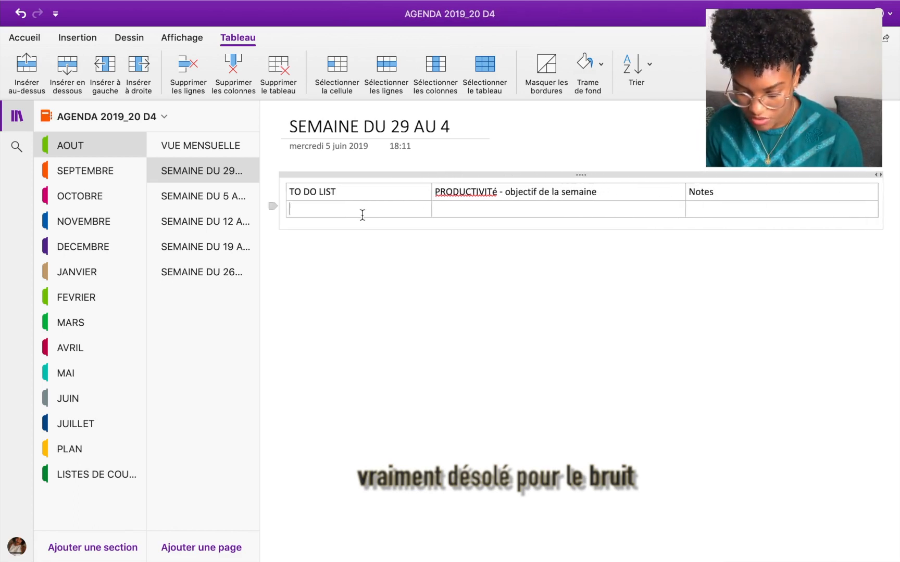
{"action": "type", "text": "URGENT"}
{"action": "key", "text": "Return"}
{"action": "key", "text": "Return"}
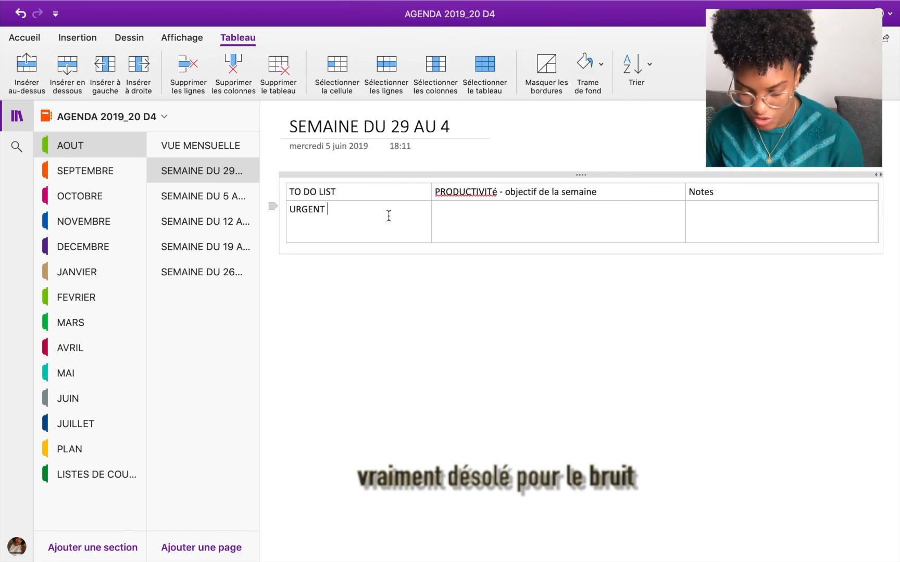
{"action": "type", "text": "+ IMPORTANT"}
{"action": "key", "text": "Return"}
{"action": "key", "text": "Return"}
{"action": "key", "text": "Return"}
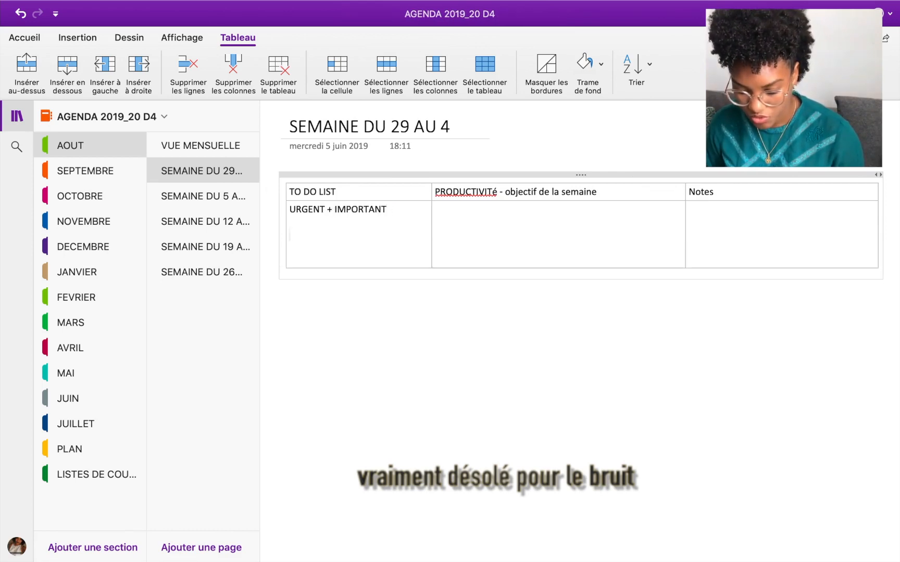
Step: Add the second priority label URGENT + NON IMPORTANT below URGENT + IMPORTANT, one blank line apart
{"action": "type", "text": "NON URGENT"}
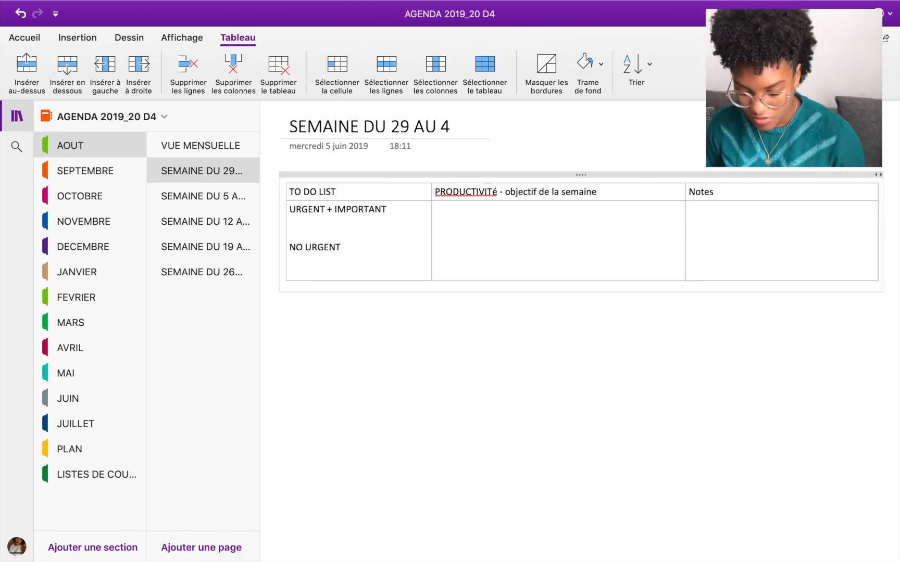
{"action": "type", "text": " + NON IMPORTANT"}
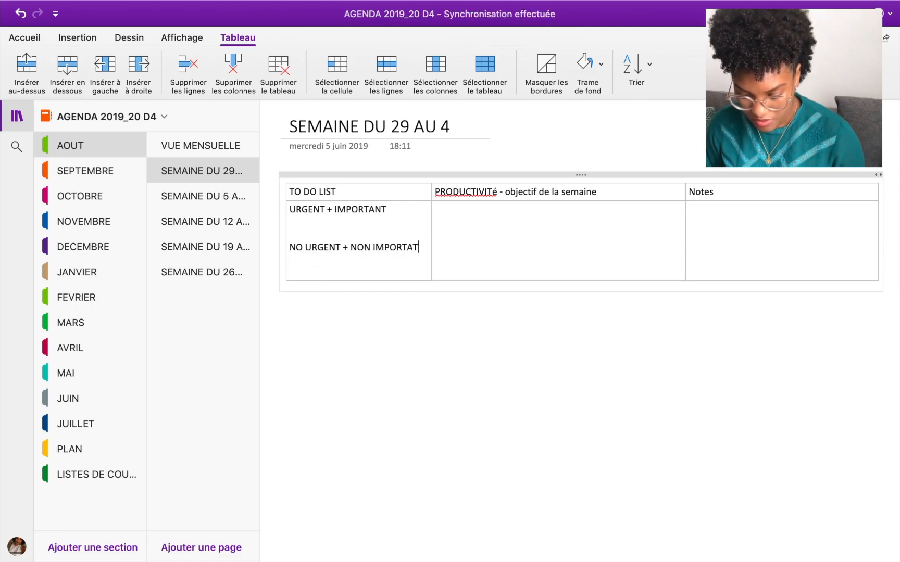
{"action": "left_click", "coordinate": [302, 247]}
{"action": "type", "text": "N"}
{"action": "key", "text": "BackSpace"}
{"action": "key", "text": "BackSpace"}
{"action": "key", "text": "BackSpace"}
{"action": "key", "text": "BackSpace"}
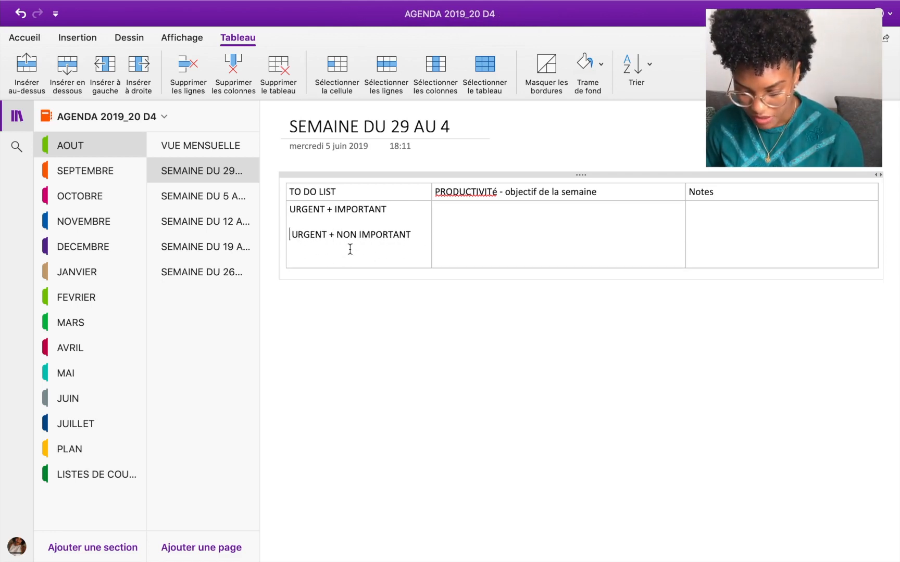
{"action": "key", "text": "Delete"}
Step: Add the third priority label "NON URGENT, IMPORTANT" below URGENT + NON IMPORTANT
{"action": "left_click", "coordinate": [411, 236]}
{"action": "key", "text": "Return"}
{"action": "key", "text": "Return"}
{"action": "type", "text": "NON U"}
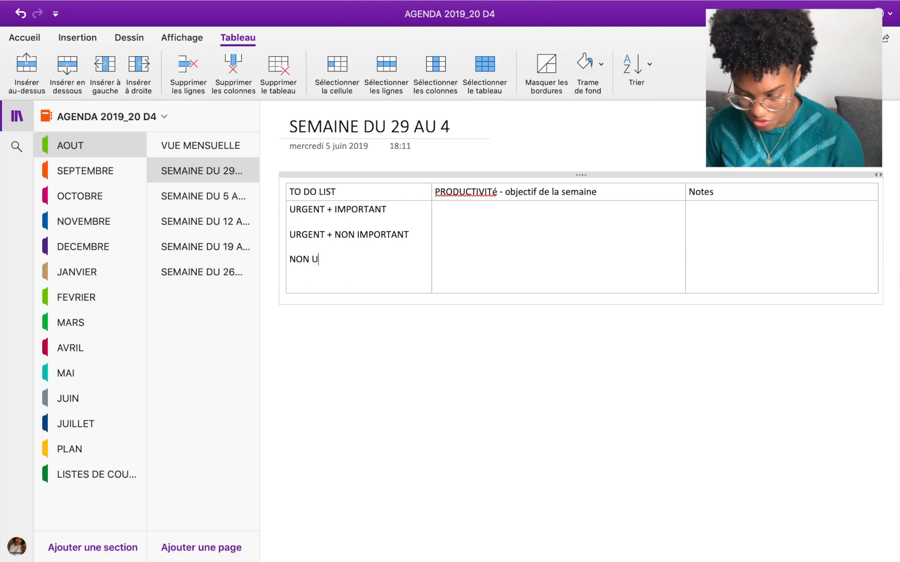
{"action": "type", "text": "RGENT"}
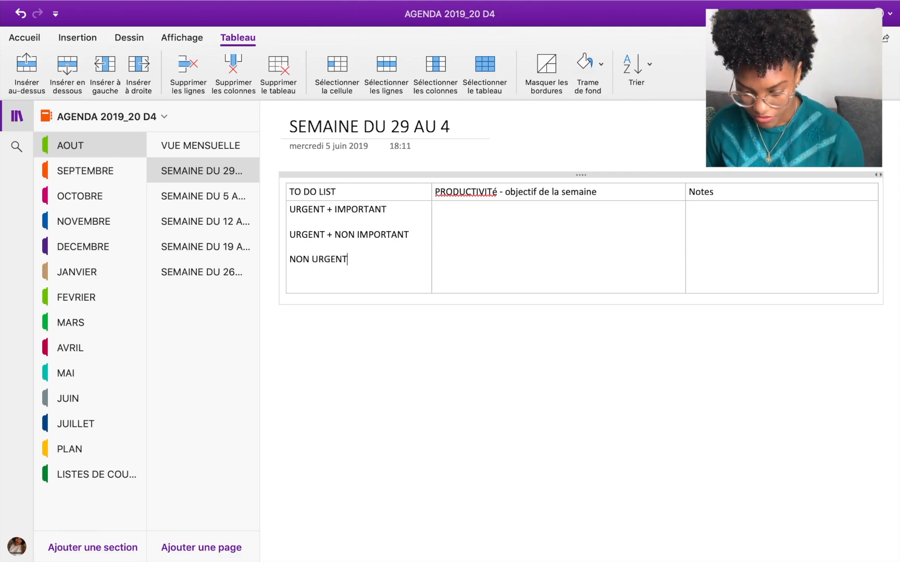
{"action": "type", "text": ", IMPORTANT"}
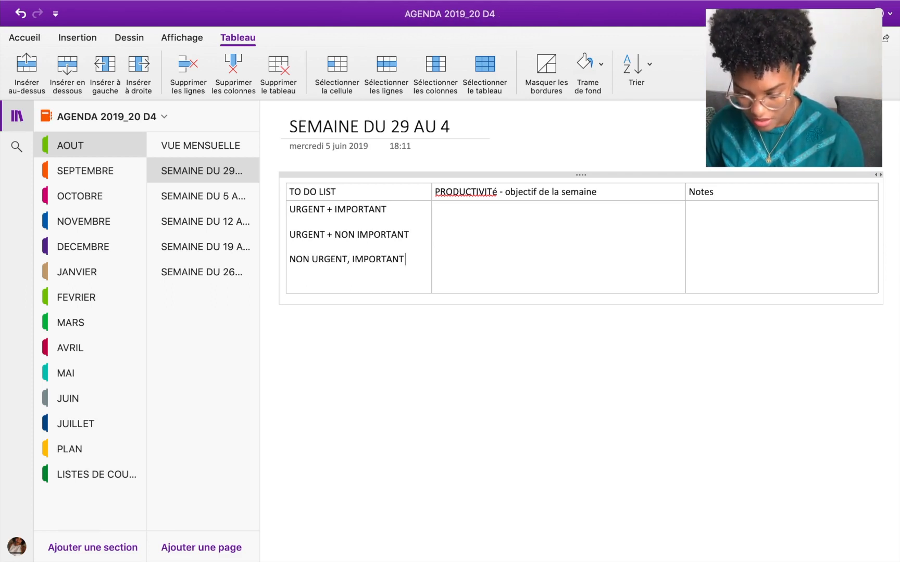
Step: Turn the three priority labels under TO DO LIST into bullet points and space them apart with several blank lines
{"action": "left_click", "coordinate": [181, 37]}
{"action": "left_click", "coordinate": [24, 37]}
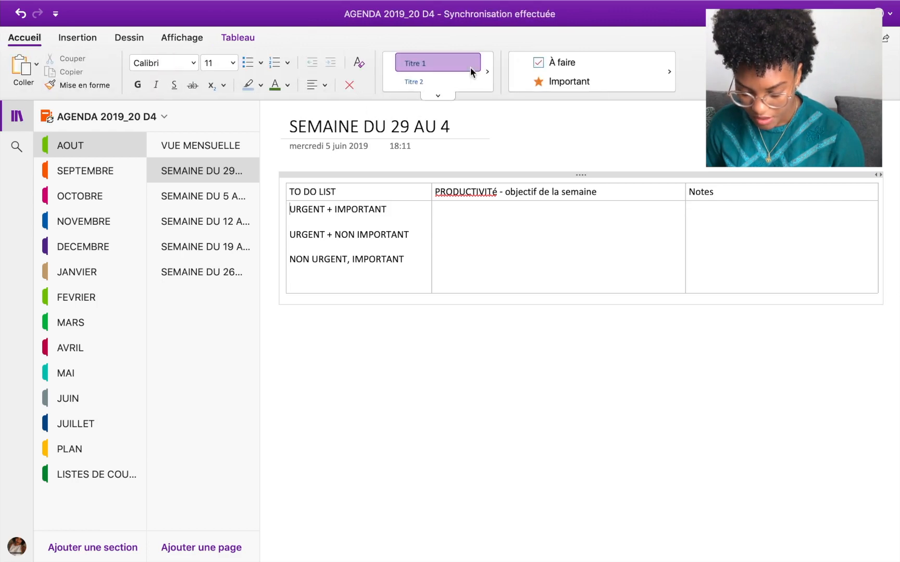
{"action": "left_click", "coordinate": [253, 60]}
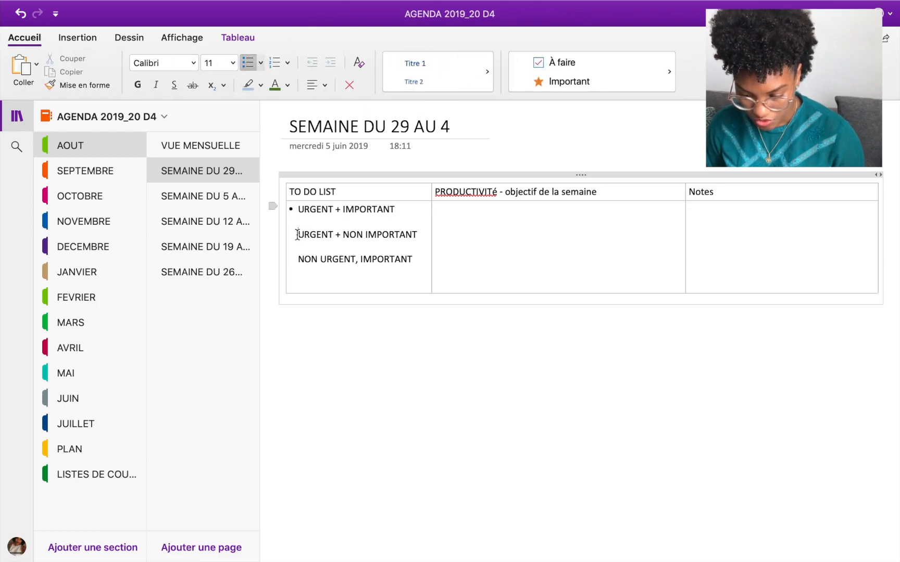
{"action": "left_click", "coordinate": [408, 218]}
{"action": "key", "text": "Return"}
{"action": "key", "text": "Return"}
{"action": "key", "text": "Return"}
{"action": "left_click", "coordinate": [420, 279]}
{"action": "key", "text": "Return"}
{"action": "key", "text": "Return"}
{"action": "key", "text": "Return"}
{"action": "key", "text": "Return"}
Step: Add the checkbox task "Payer facture avant .." under URGENT + IMPORTANT, with an empty checkbox line below it
{"action": "left_click", "coordinate": [368, 224]}
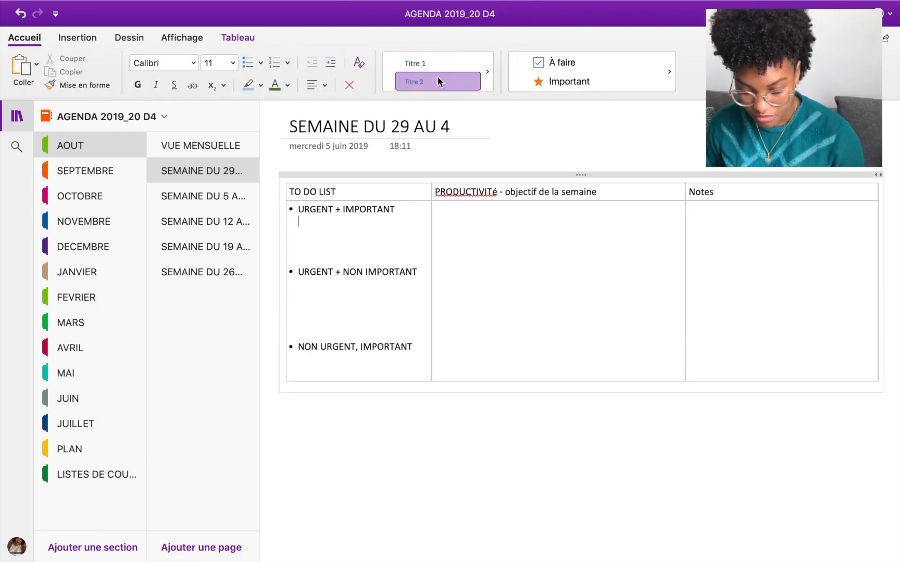
{"action": "left_click", "coordinate": [562, 62]}
{"action": "type", "text": "Payer fact"}
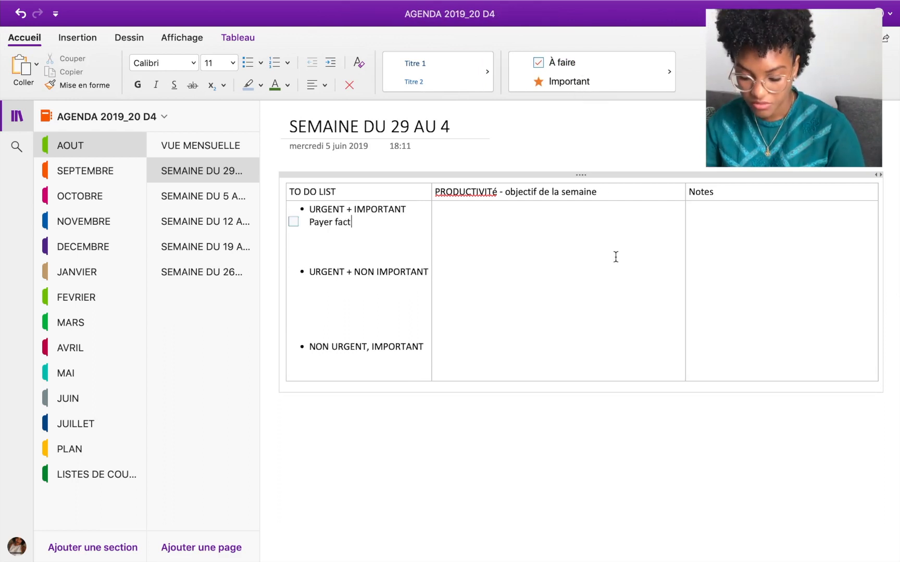
{"action": "type", "text": "ure avant .."}
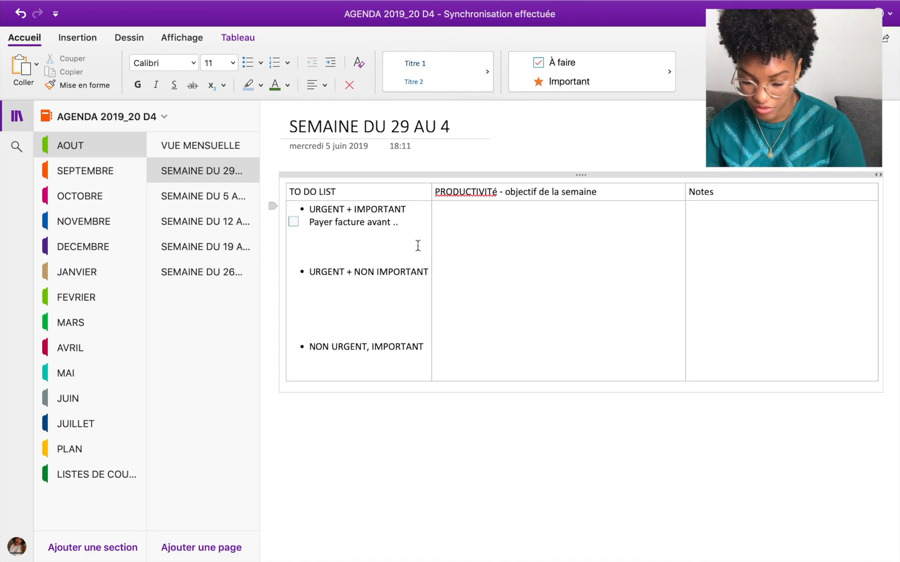
{"action": "key", "text": "Return"}
{"action": "key", "text": "Return"}
{"action": "key", "text": "Return"}
Step: Add the checkbox tasks "Déposer colis" and "Rendre a ... son ..." under URGENT + NON IMPORTANT
{"action": "left_click", "coordinate": [588, 66]}
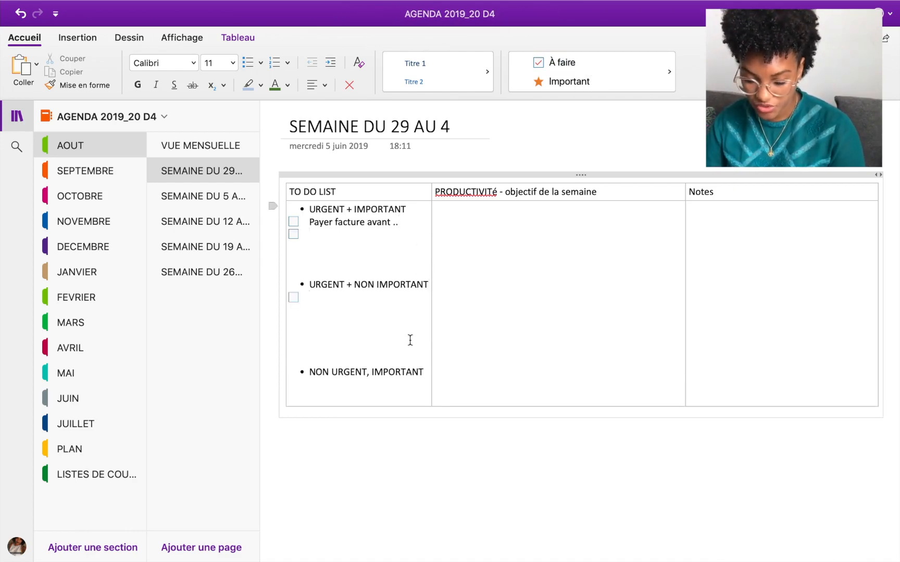
{"action": "type", "text": "Dép"}
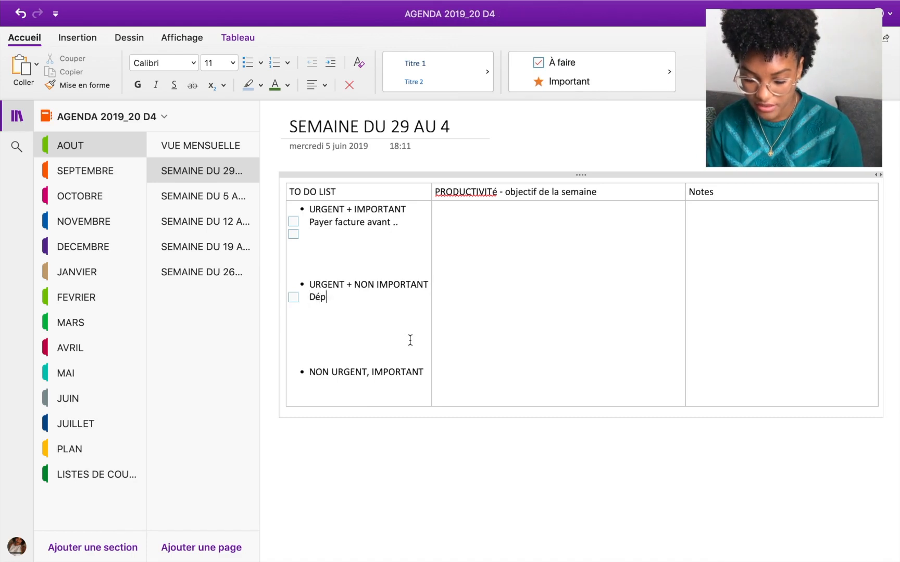
{"action": "type", "text": "oser colis"}
{"action": "key", "text": "Return"}
{"action": "type", "text": "rendre a .."}
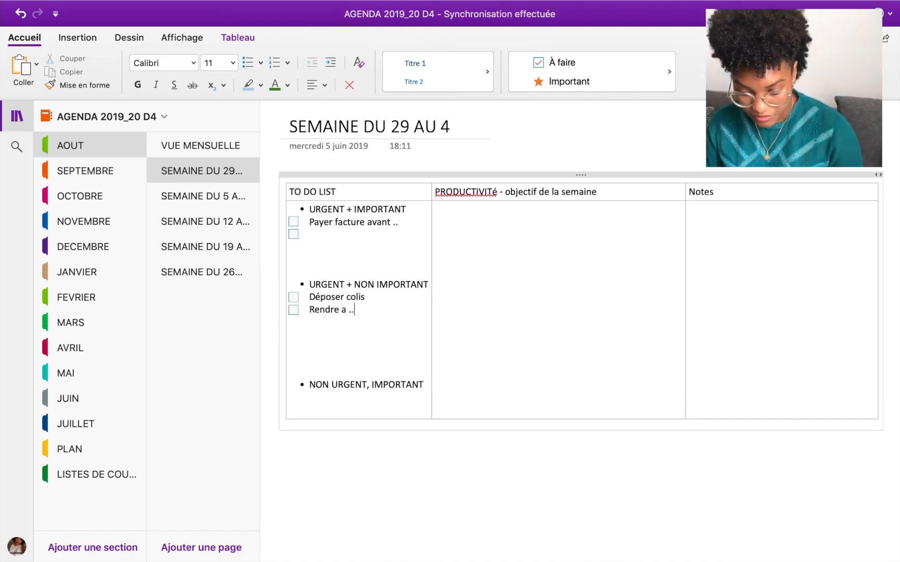
{"action": "type", "text": ". son ..."}
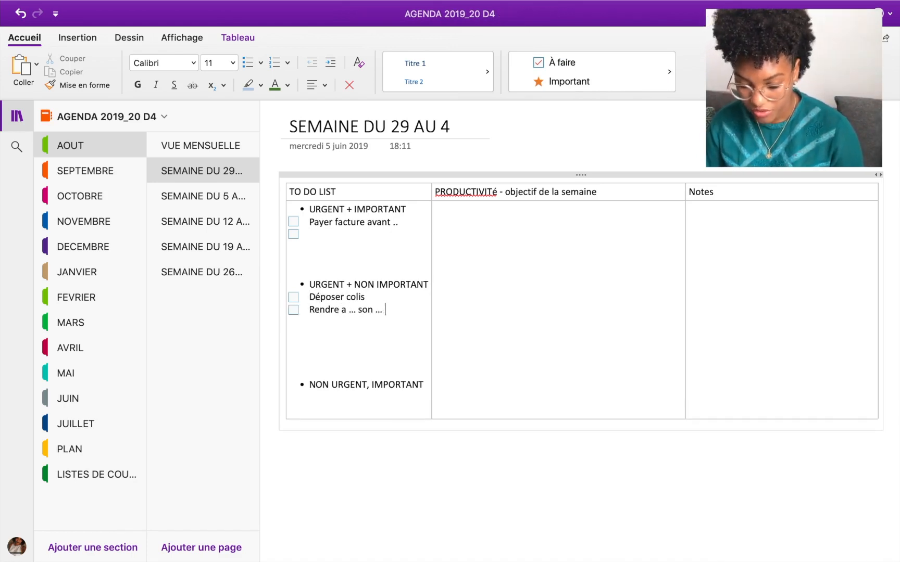
Step: Write "Cours que je cible cette semaine" and "Pédiatrie" in the cell under PRODUCTIVITé, with an empty À faire checkbox line below
{"action": "left_click", "coordinate": [468, 213]}
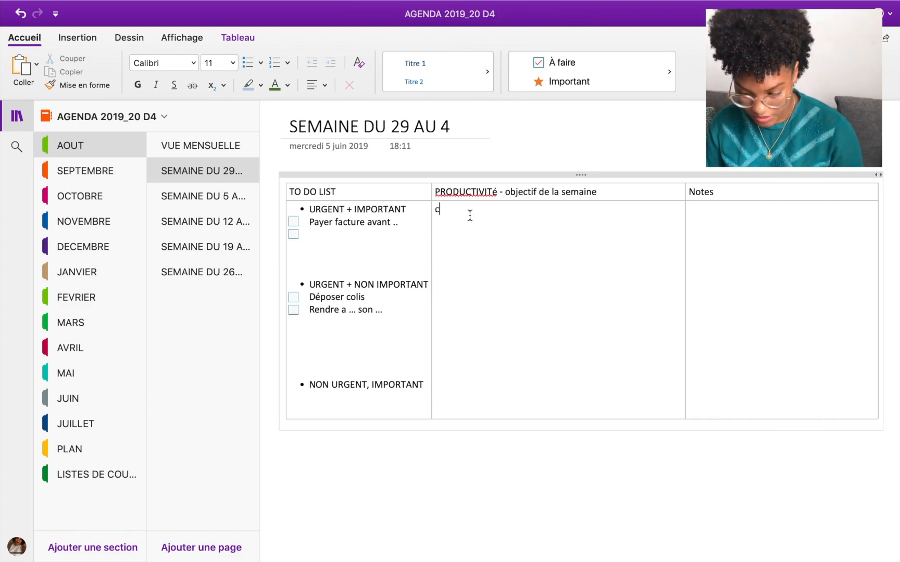
{"action": "type", "text": "Cours que je cible cette "}
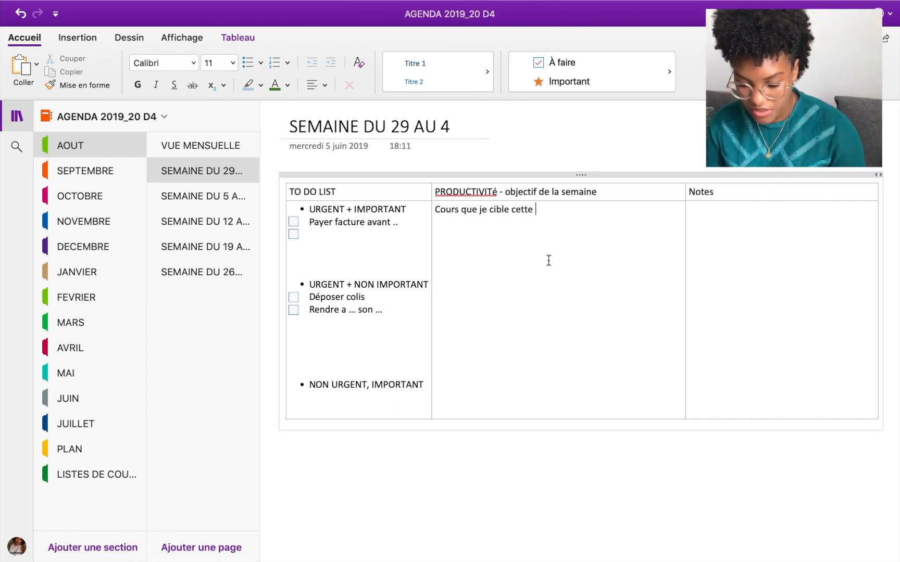
{"action": "type", "text": "semaine  Pédiatrie"}
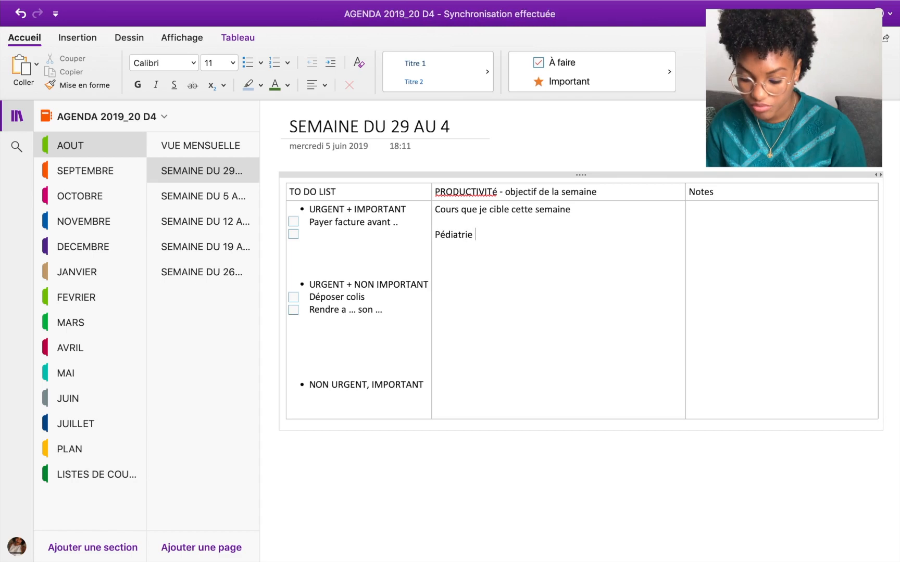
{"action": "key", "text": "Return"}
{"action": "left_click", "coordinate": [590, 67]}
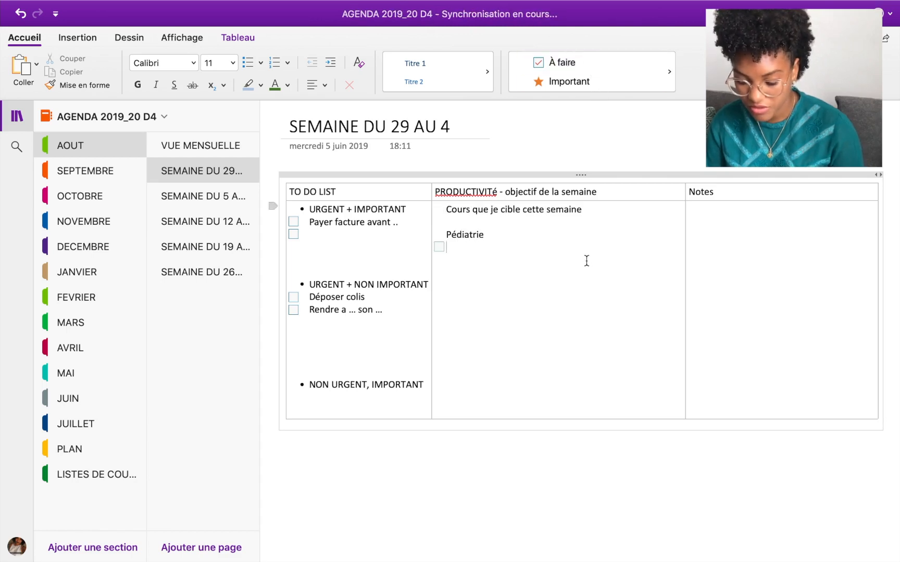
Step: Add the checkbox tasks "Vaccin" and "Fièvre aigue" under Pédiatrie in the PRODUCTIVITé column
{"action": "type", "text": "Vaccin"}
{"action": "key", "text": "Return"}
{"action": "type", "text": "fièvre"}
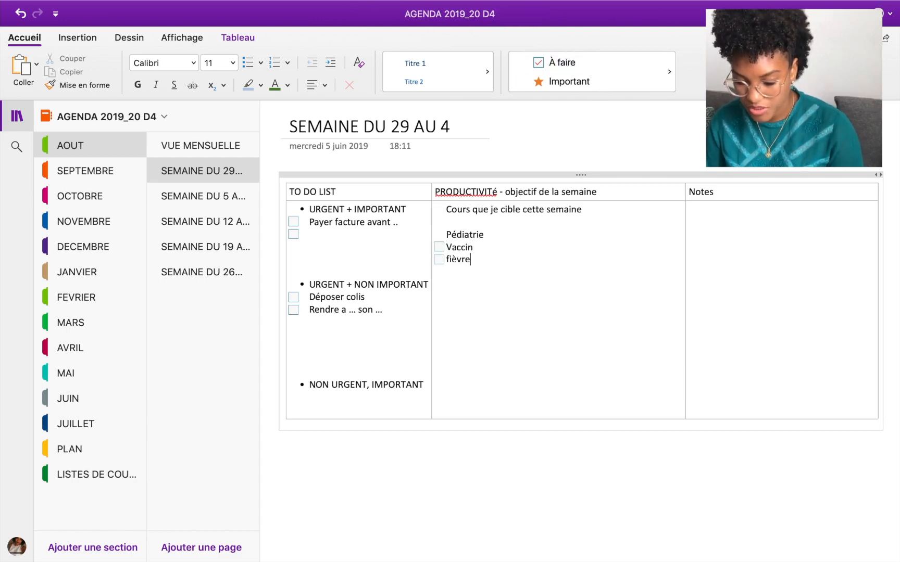
{"action": "type", "text": " aigue"}
{"action": "key", "text": "Return"}
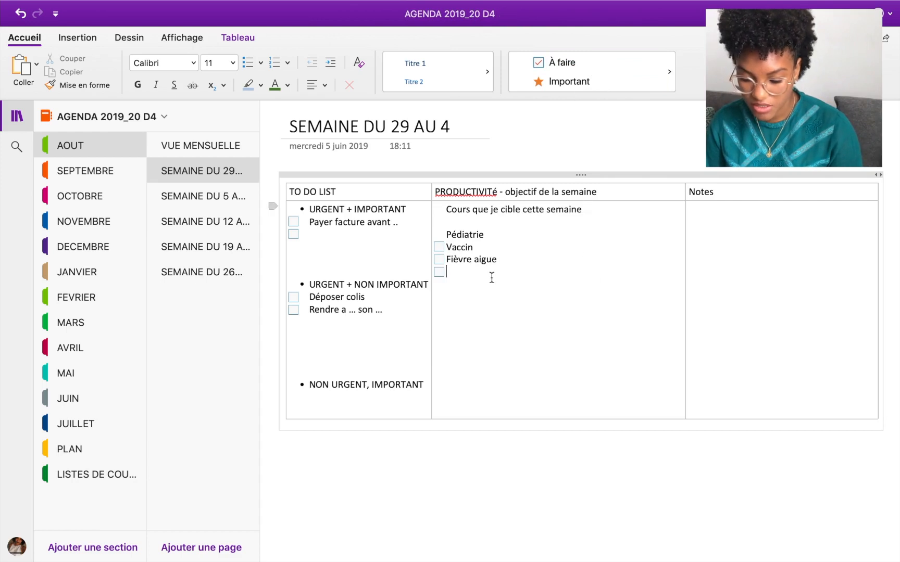
Step: Make the Pédiatrie heading bold and underlined
{"action": "left_click_drag", "start_coordinate": [488, 236], "coordinate": [446, 235]}
{"action": "left_click", "coordinate": [173, 86]}
{"action": "left_click", "coordinate": [139, 86]}
{"action": "left_click", "coordinate": [508, 277]}
Step: Add the heading "Gynécologie" a few lines below the Pédiatrie tasks, with the checkbox tasks "Accouchement" and "Infection urinaire" under it
{"action": "key", "text": "Return"}
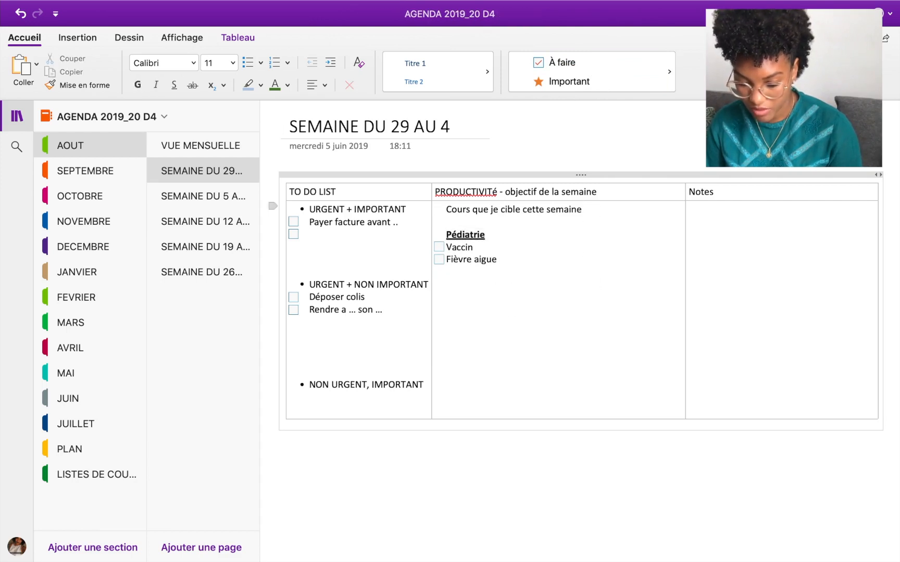
{"action": "type", "text": "Gynécologie"}
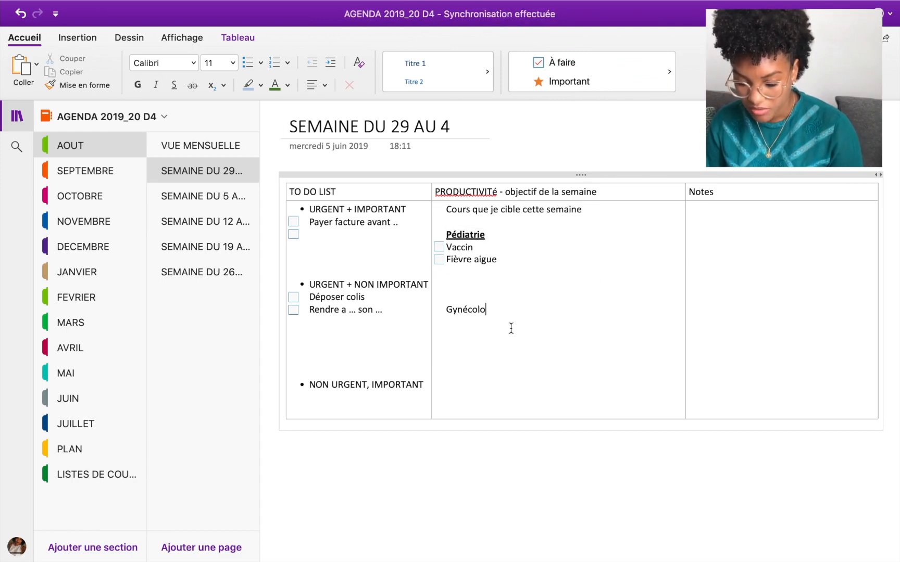
{"action": "key", "text": "Return"}
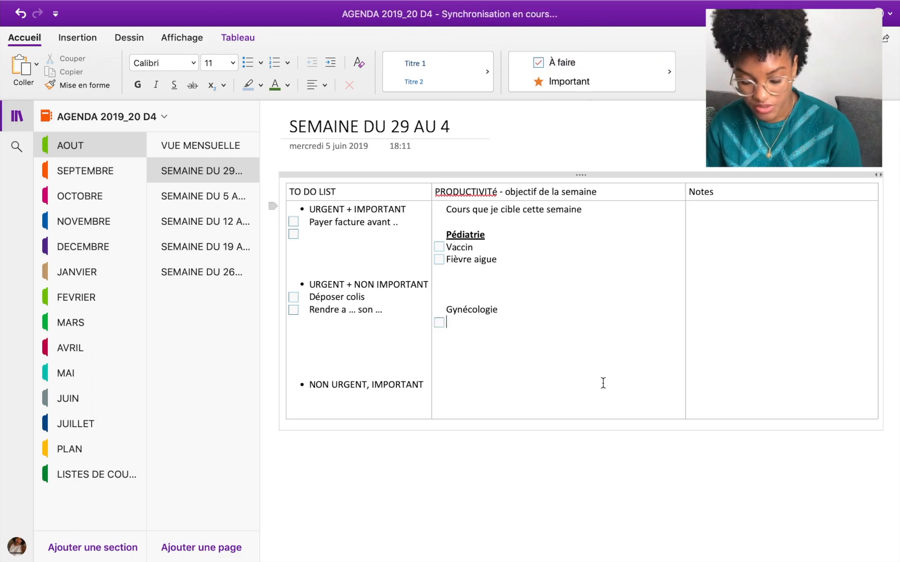
{"action": "type", "text": "aco"}
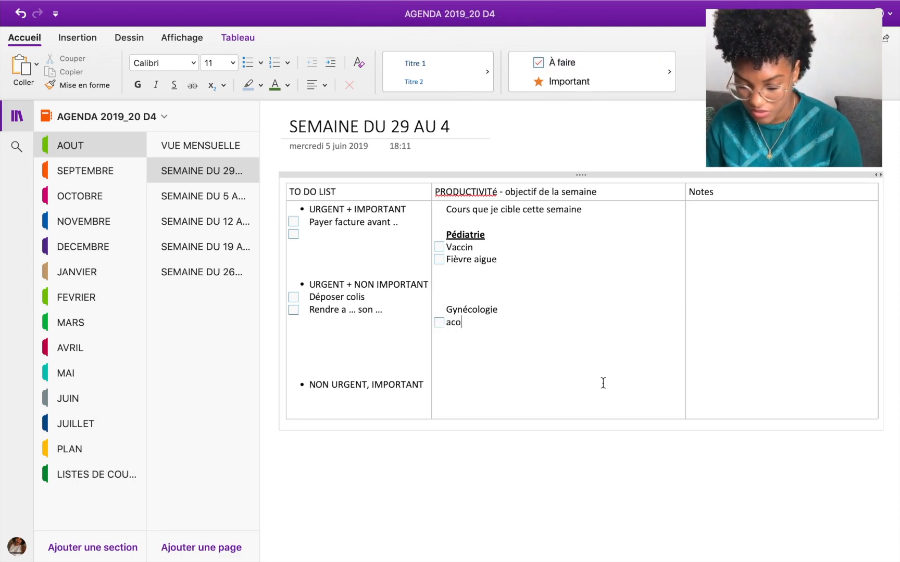
{"action": "type", "text": "uchement"}
{"action": "key", "text": "Return"}
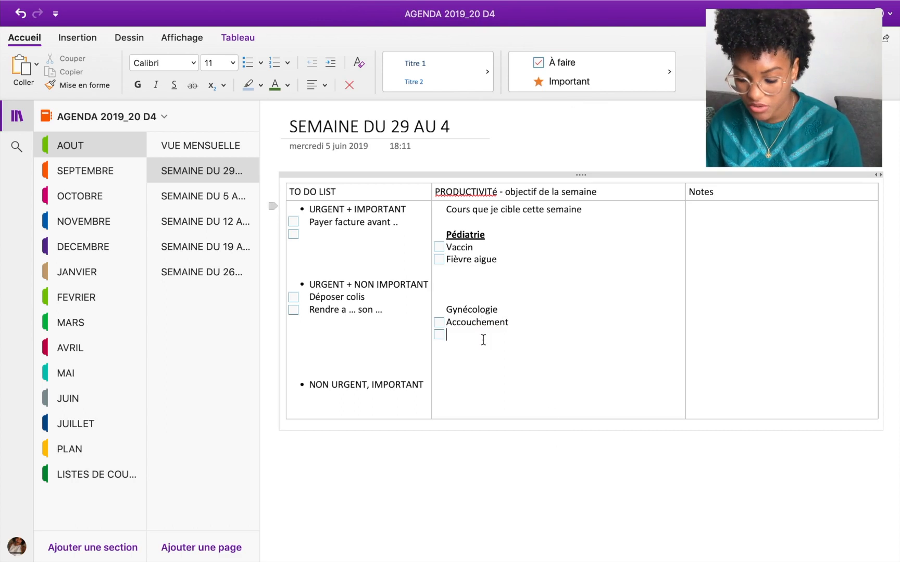
{"action": "type", "text": "infection "}
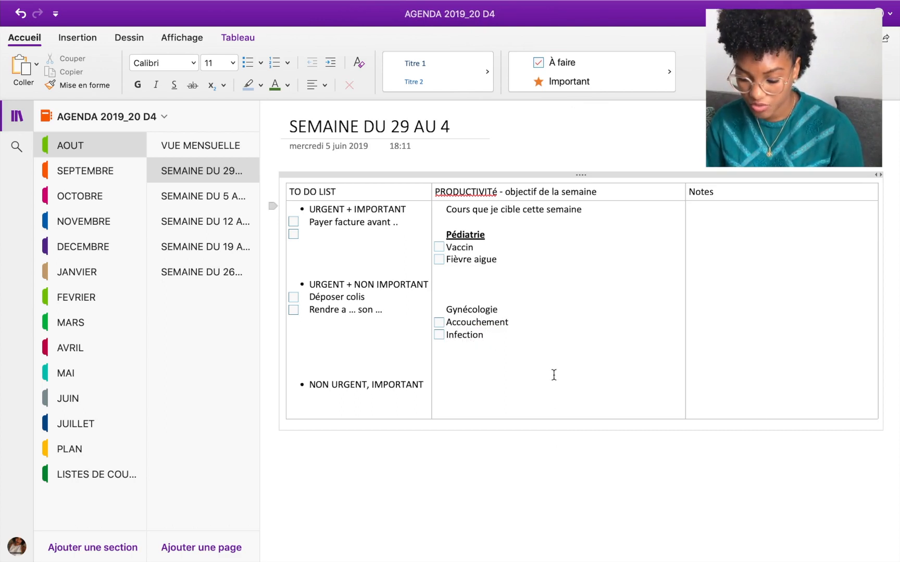
{"action": "type", "text": "m"}
{"action": "key", "text": "BackSpace"}
{"action": "type", "text": "urinaire"}
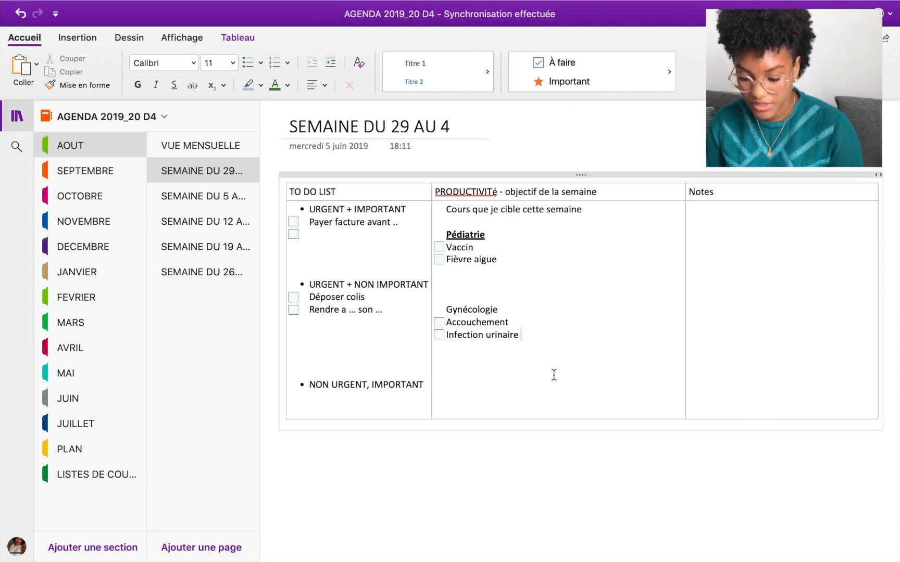
Step: Make the Gynécologie heading bold and underlined
{"action": "left_click_drag", "start_coordinate": [503, 311], "coordinate": [446, 309]}
{"action": "left_click", "coordinate": [174, 85]}
{"action": "left_click", "coordinate": [137, 85]}
{"action": "left_click", "coordinate": [523, 335]}
Step: Add a dotted placeholder checkbox line at the end of both the Pédiatrie and Gynécologie task lists
{"action": "left_click", "coordinate": [499, 259]}
{"action": "key", "text": "Return"}
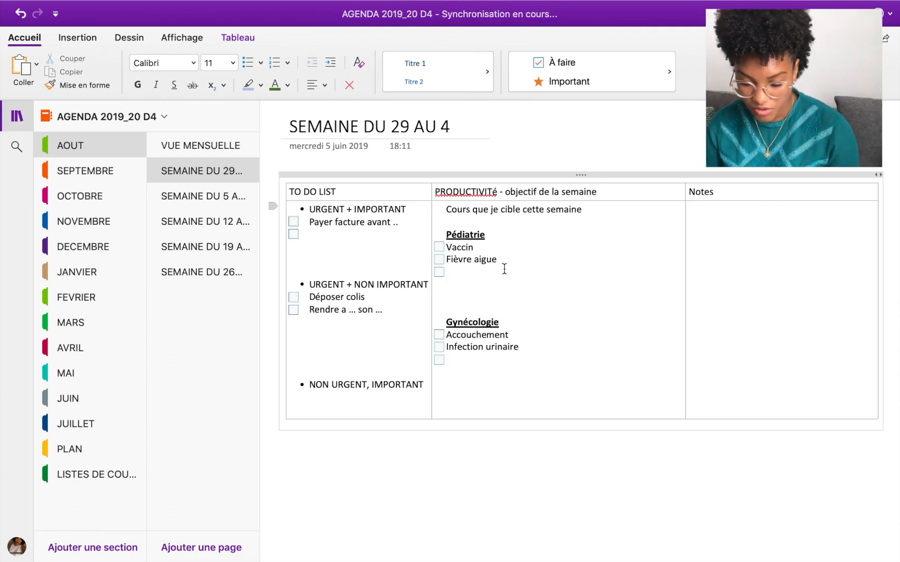
{"action": "type", "text": "...."}
{"action": "left_click", "coordinate": [520, 347]}
{"action": "key", "text": "Return"}
{"action": "type", "text": "...."}
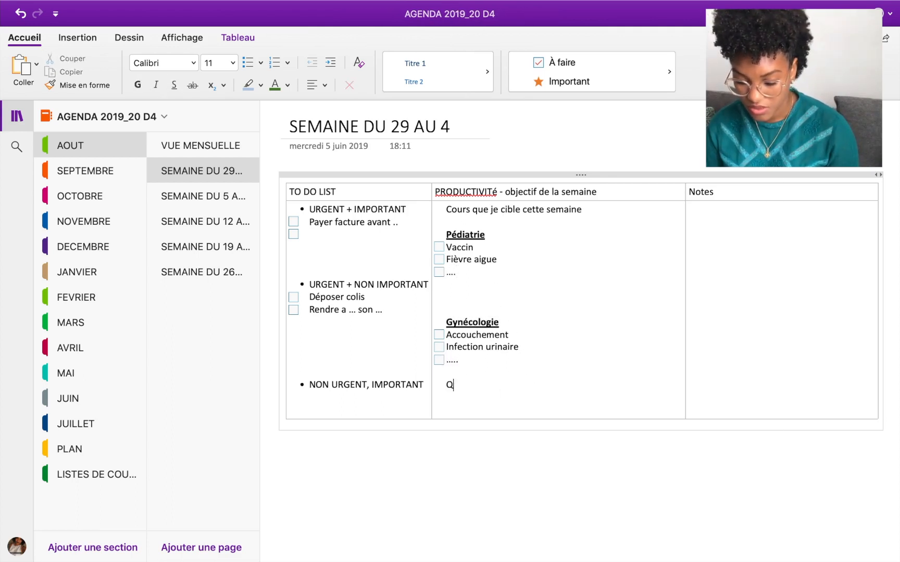
Step: Add the heading "QCM A FAIRE" below the Gynécologie list, with the checkbox lines "SIDES pédiatrie" and "...."
{"action": "type", "text": "CM A FAIRE"}
{"action": "key", "text": "Return"}
{"action": "left_click", "coordinate": [576, 58]}
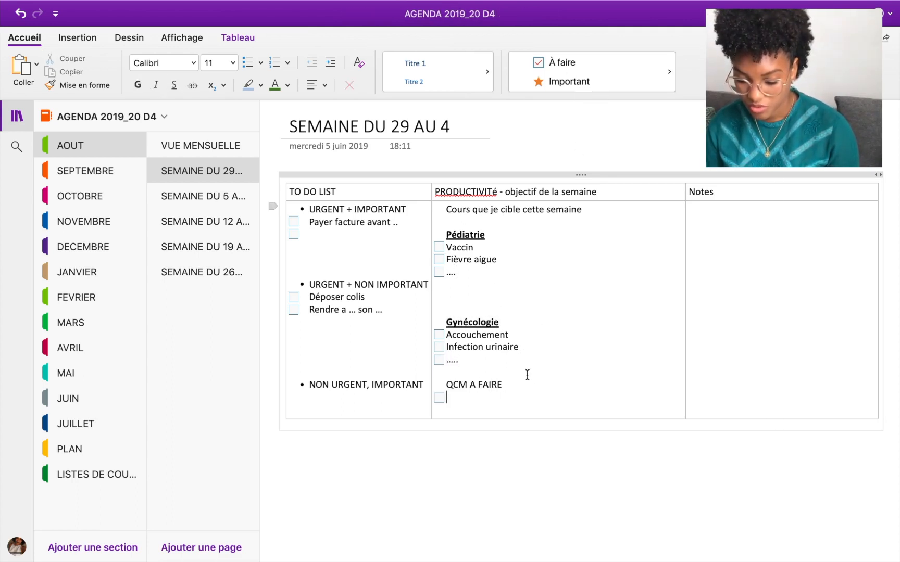
{"action": "type", "text": "SIDES"}
{"action": "key", "text": "Return"}
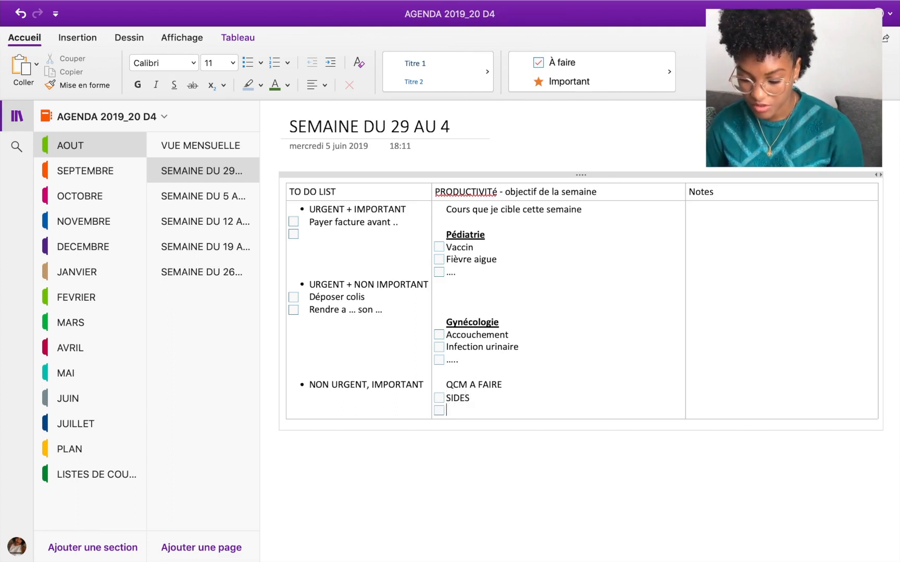
{"action": "left_click", "coordinate": [482, 398]}
{"action": "type", "text": "pediatrie"}
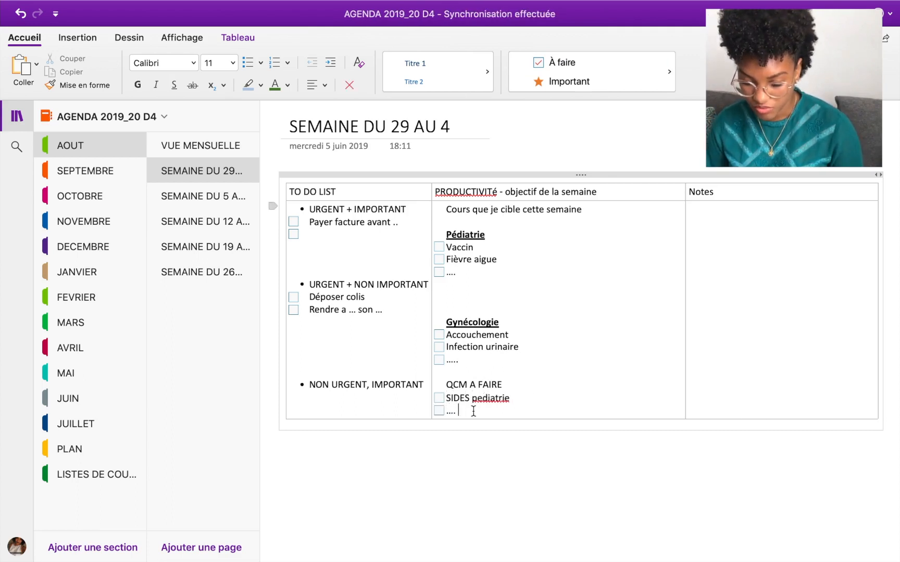
{"action": "right_click", "coordinate": [486, 397]}
{"action": "left_click", "coordinate": [542, 336]}
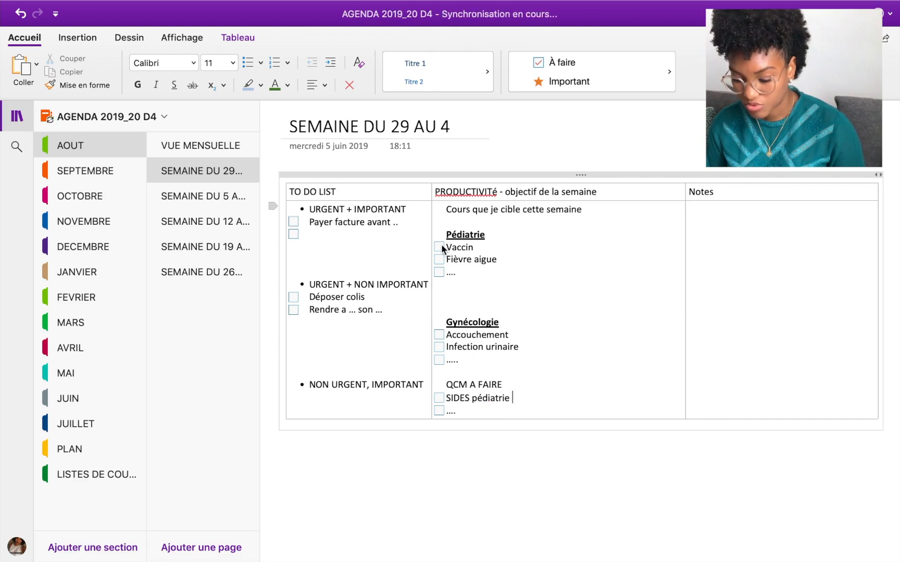
Step: Make the QCM A FAIRE heading bold and underlined
{"action": "left_click_drag", "start_coordinate": [507, 384], "coordinate": [441, 381]}
{"action": "left_click", "coordinate": [138, 86]}
{"action": "left_click", "coordinate": [174, 86]}
{"action": "key", "text": "Right"}
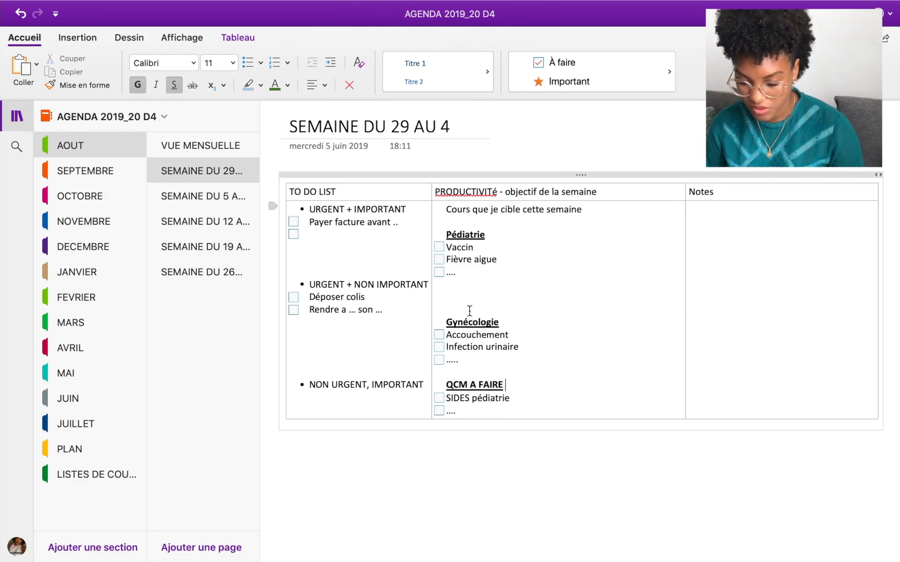
Step: Set the font of the table's header row, from TO DO LIST to Notes, to Gabriola
{"action": "left_click_drag", "start_coordinate": [755, 195], "coordinate": [317, 192]}
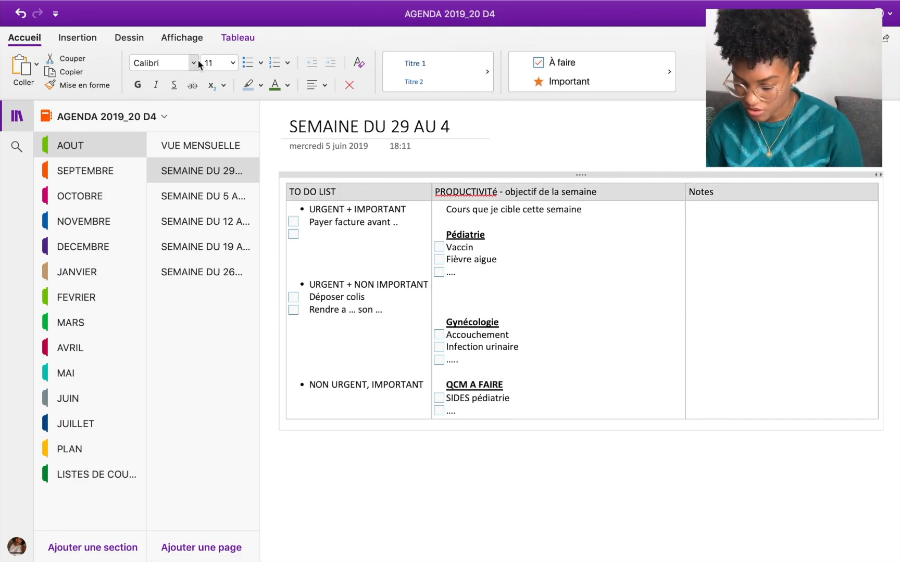
{"action": "left_click", "coordinate": [197, 62]}
{"action": "left_click", "coordinate": [201, 99]}
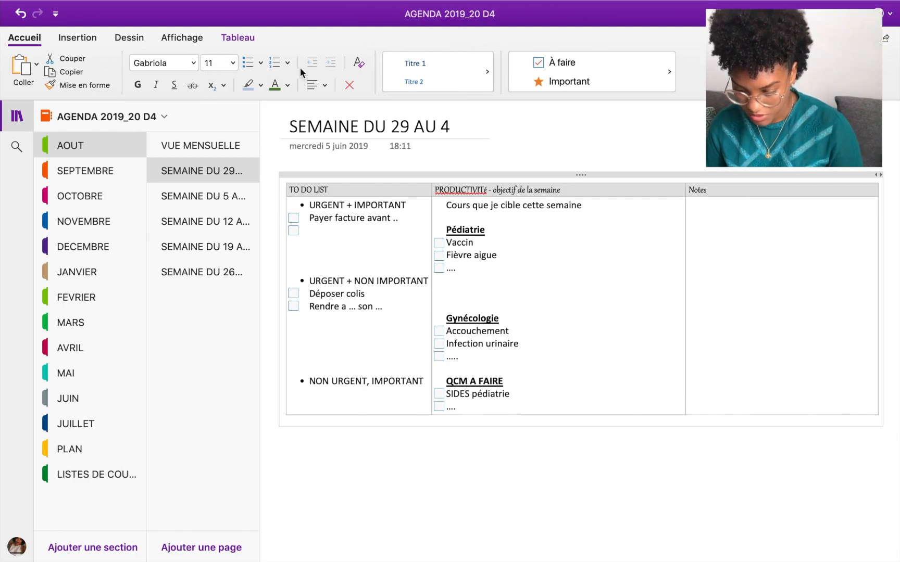
Step: Shade the TO DO LIST header row light green and add a blank line under its first label
{"action": "left_click", "coordinate": [237, 38]}
{"action": "left_click", "coordinate": [598, 66]}
{"action": "left_click", "coordinate": [695, 145]}
{"action": "key", "text": "Return"}
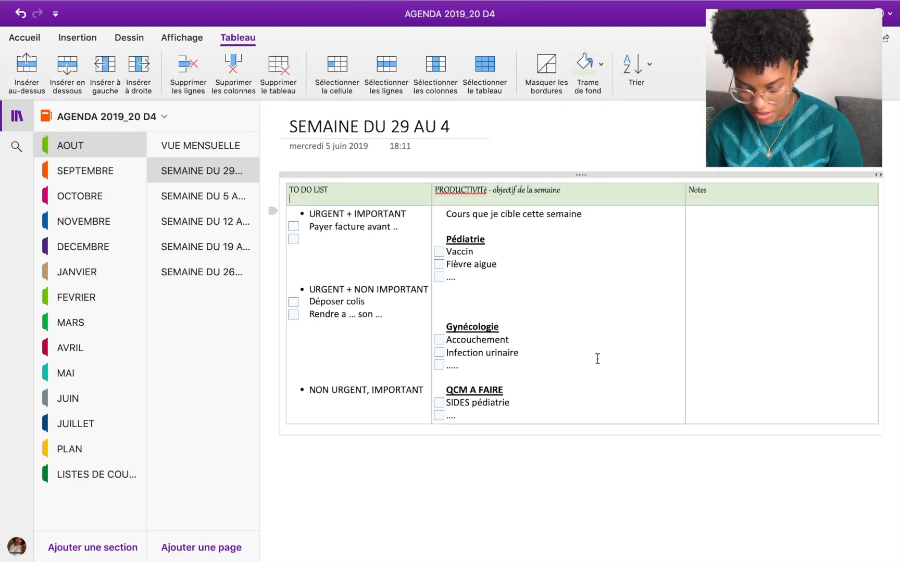
Step: Insert a table of seven columns and two rows below the to-do table
{"action": "left_click", "coordinate": [314, 436]}
{"action": "left_click", "coordinate": [77, 38]}
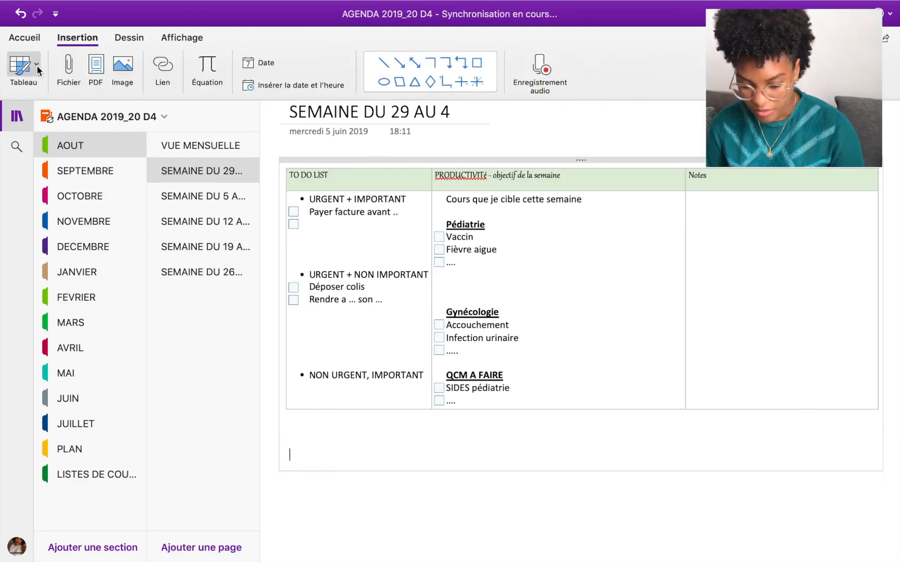
{"action": "left_click", "coordinate": [21, 65]}
{"action": "left_click", "coordinate": [116, 119]}
Step: Fill the new table's header row with the weekdays LUNDI, MARDI, MERCREDI, JEUDI, VENDREDI, SAMEDI and DIMANCHE
{"action": "type", "text": "LUNDI"}
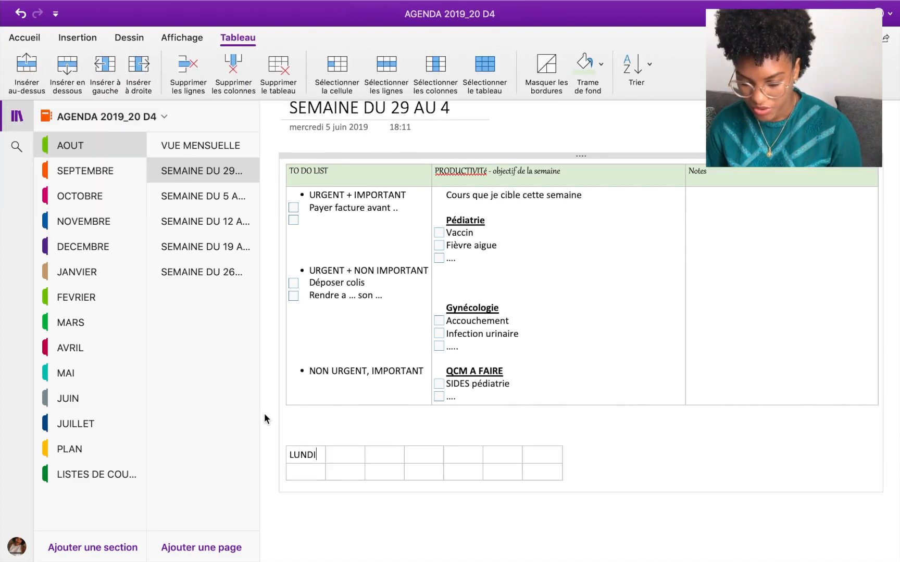
{"action": "key", "text": "Tab"}
{"action": "type", "text": "MARDI"}
{"action": "key", "text": "Tab"}
{"action": "type", "text": "MERCREDI"}
{"action": "key", "text": "Tab"}
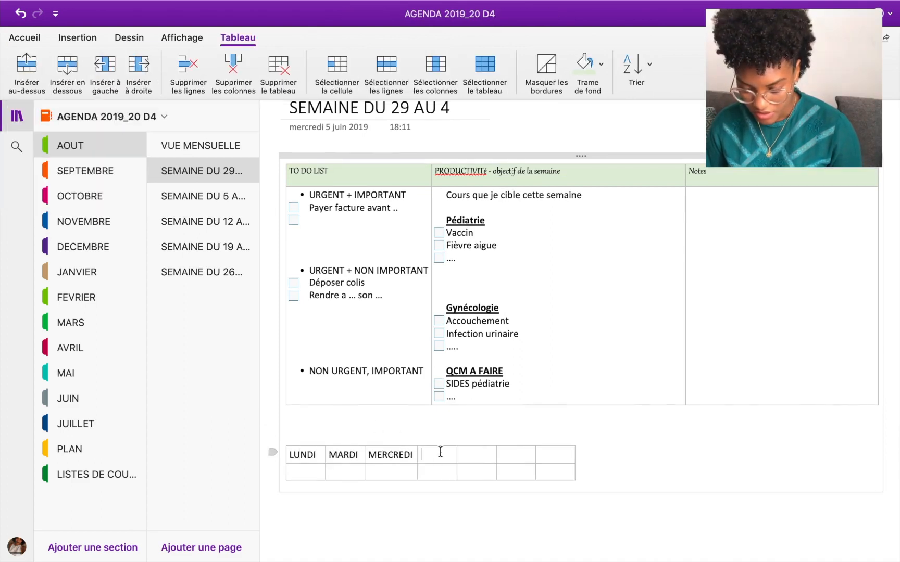
{"action": "type", "text": "VENDREDI"}
{"action": "key", "text": "Tab"}
{"action": "type", "text": "SAMEDI"}
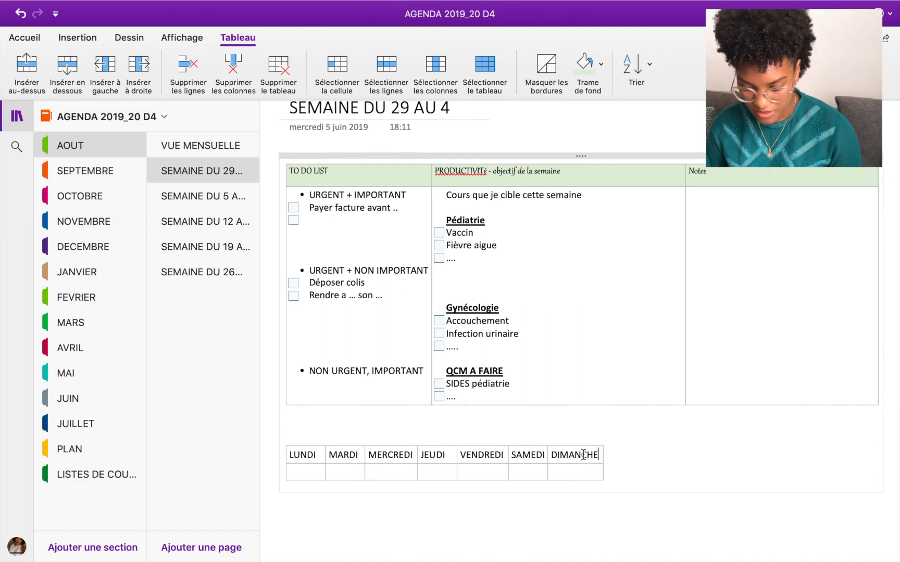
Step: Widen the columns of the weekday table so it spans about the width of the to-do table
{"action": "left_click_drag", "start_coordinate": [325, 455], "coordinate": [458, 453]}
{"action": "left_click_drag", "start_coordinate": [511, 453], "coordinate": [562, 454]}
{"action": "left_click_drag", "start_coordinate": [601, 455], "coordinate": [777, 448]}
{"action": "scroll", "coordinate": [656, 458], "scroll_direction": "right", "scroll_amount": 2}
{"action": "scroll", "coordinate": [775, 448], "scroll_direction": "right", "scroll_amount": 4}
{"action": "left_click_drag", "start_coordinate": [707, 448], "coordinate": [749, 444]}
{"action": "scroll", "coordinate": [614, 444], "scroll_direction": "left", "scroll_amount": 3}
{"action": "scroll", "coordinate": [614, 444], "scroll_direction": "down", "scroll_amount": 1}
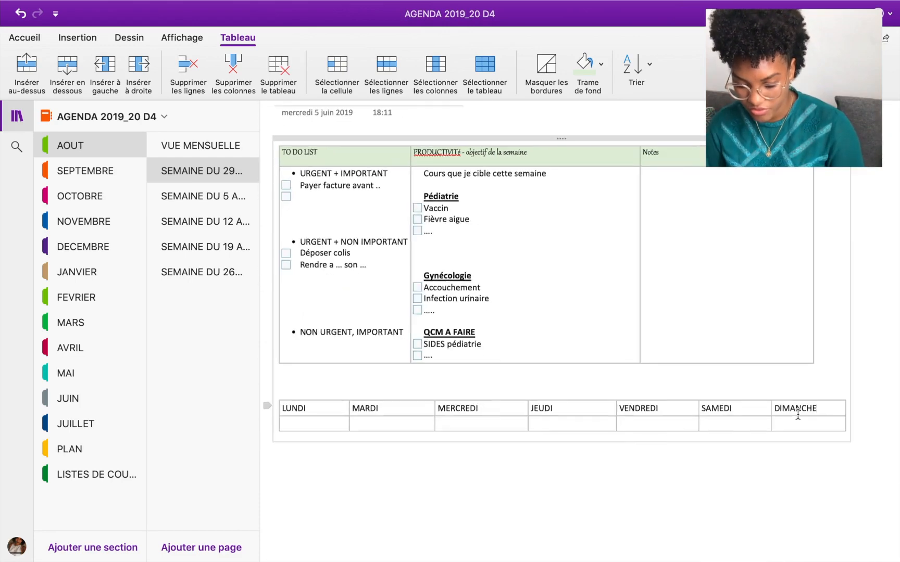
Step: Shade the weekday header row light green, from LUNDI to DIMANCHE
{"action": "left_click_drag", "start_coordinate": [797, 412], "coordinate": [404, 409]}
{"action": "left_click", "coordinate": [735, 382]}
{"action": "mouse_move", "coordinate": [797, 409]}
{"action": "left_mouse_down"}
{"action": "mouse_move", "coordinate": [424, 388]}
{"action": "mouse_move", "coordinate": [398, 408]}
{"action": "left_mouse_up"}
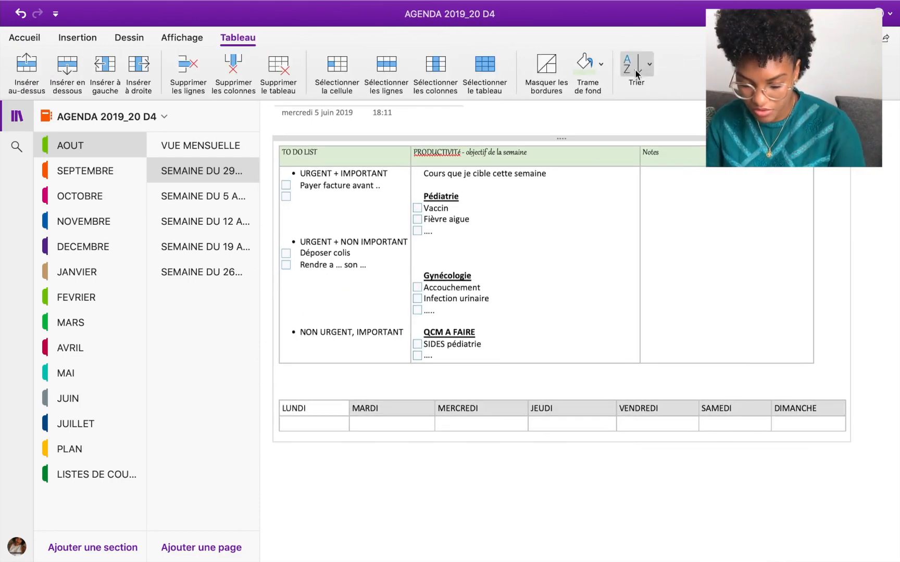
{"action": "left_click", "coordinate": [586, 64]}
{"action": "left_click", "coordinate": [323, 409]}
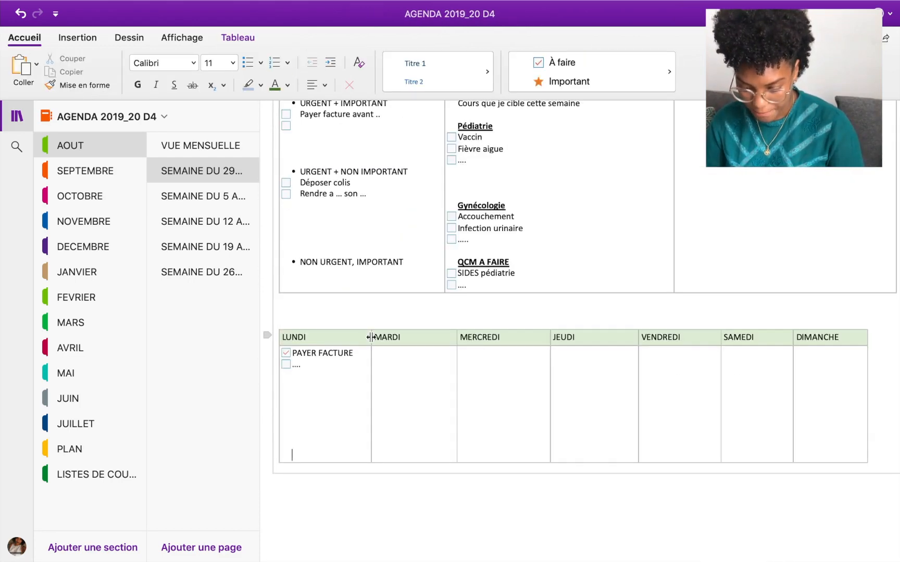
Step: Widen the LUNDI and MARDI columns and add a blank line under LUNDI to make the header row taller
{"action": "left_click_drag", "start_coordinate": [371, 337], "coordinate": [403, 337]}
{"action": "left_click_drag", "start_coordinate": [489, 344], "coordinate": [528, 343]}
{"action": "left_click", "coordinate": [393, 342]}
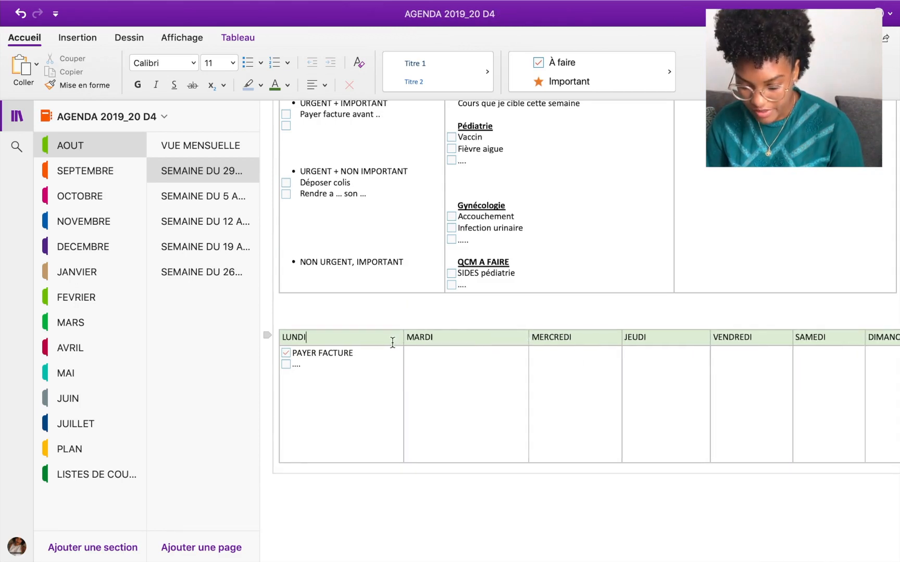
{"action": "key", "text": "Return"}
Step: Widen the MERCREDI, JEUDI, VENDREDI, SAMEDI and DIMANCHE columns to about the same width as the first two
{"action": "scroll", "coordinate": [547, 367], "scroll_direction": "right", "scroll_amount": 3}
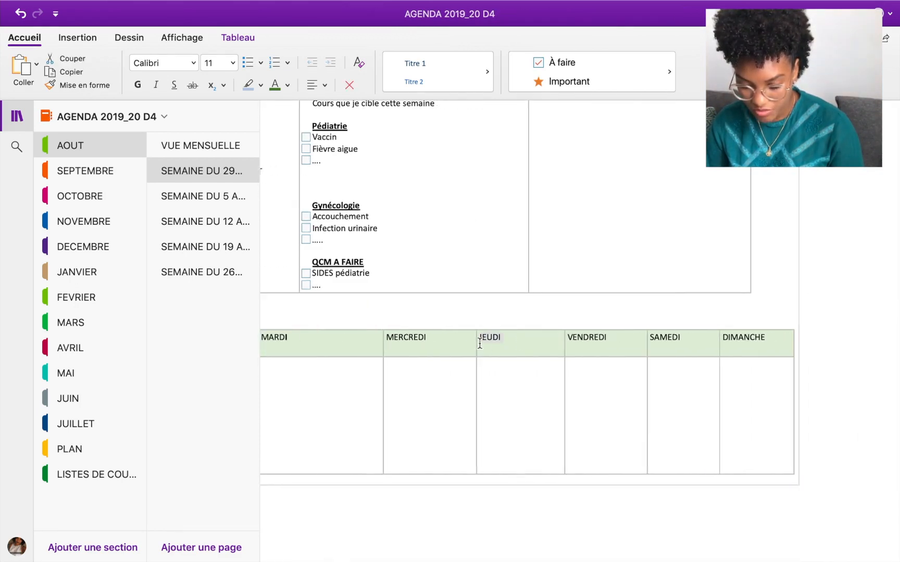
{"action": "left_click_drag", "start_coordinate": [477, 347], "coordinate": [519, 346]}
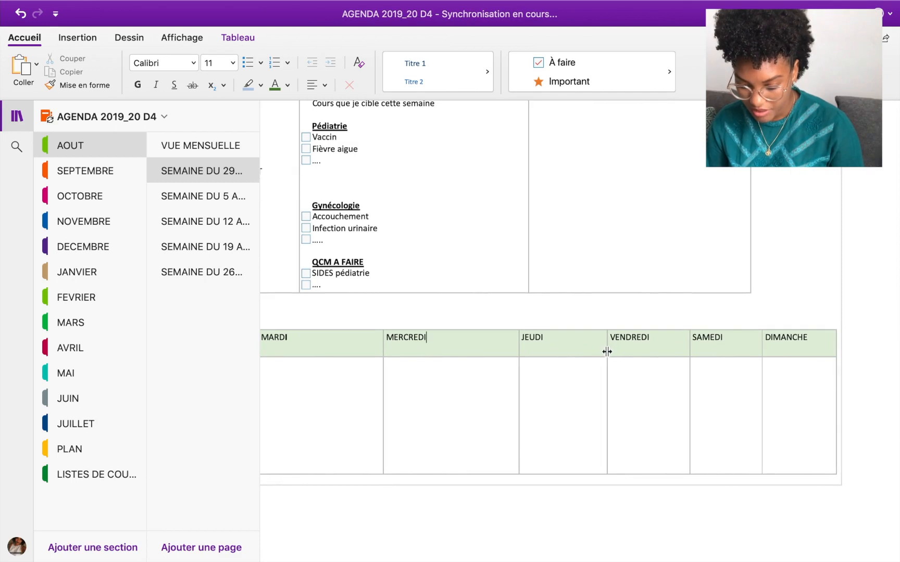
{"action": "left_click_drag", "start_coordinate": [607, 351], "coordinate": [642, 351]}
{"action": "left_click_drag", "start_coordinate": [727, 345], "coordinate": [841, 345]}
{"action": "scroll", "coordinate": [781, 348], "scroll_direction": "right", "scroll_amount": 2}
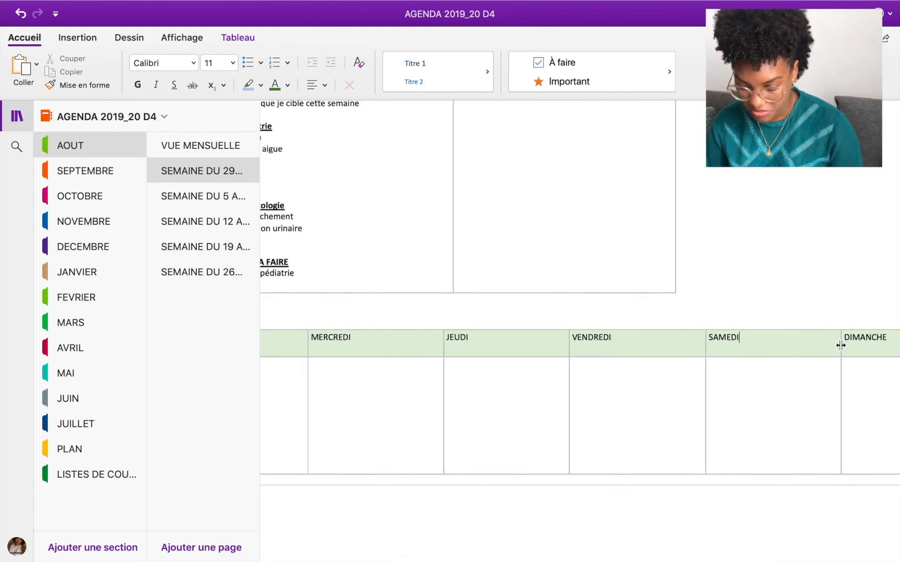
{"action": "scroll", "coordinate": [776, 344], "scroll_direction": "right", "scroll_amount": 3}
{"action": "left_click_drag", "start_coordinate": [776, 344], "coordinate": [820, 341]}
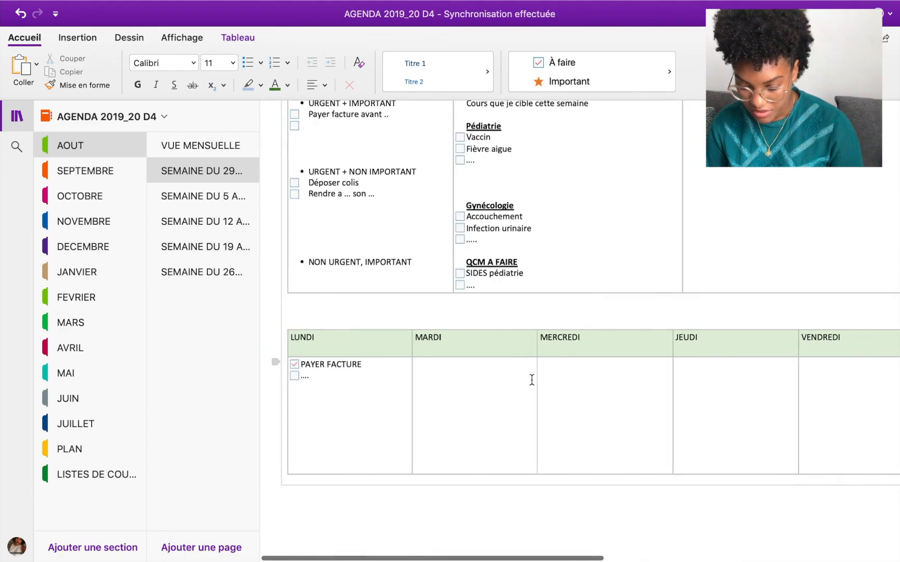
{"action": "left_click_drag", "start_coordinate": [619, 345], "coordinate": [437, 339]}
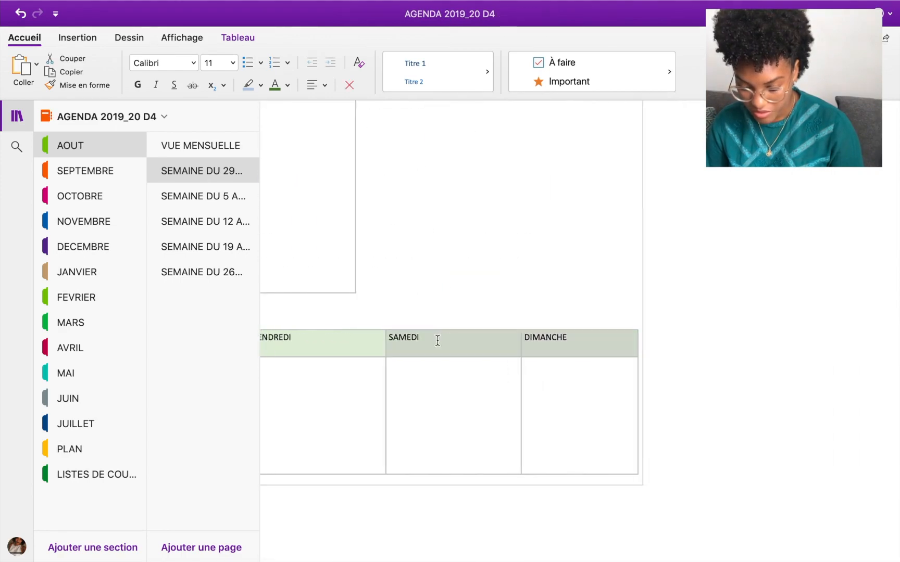
{"action": "left_click", "coordinate": [445, 385]}
{"action": "scroll", "coordinate": [447, 385], "scroll_direction": "left", "scroll_amount": 10}
{"action": "scroll", "coordinate": [341, 355], "scroll_direction": "up", "scroll_amount": 3}
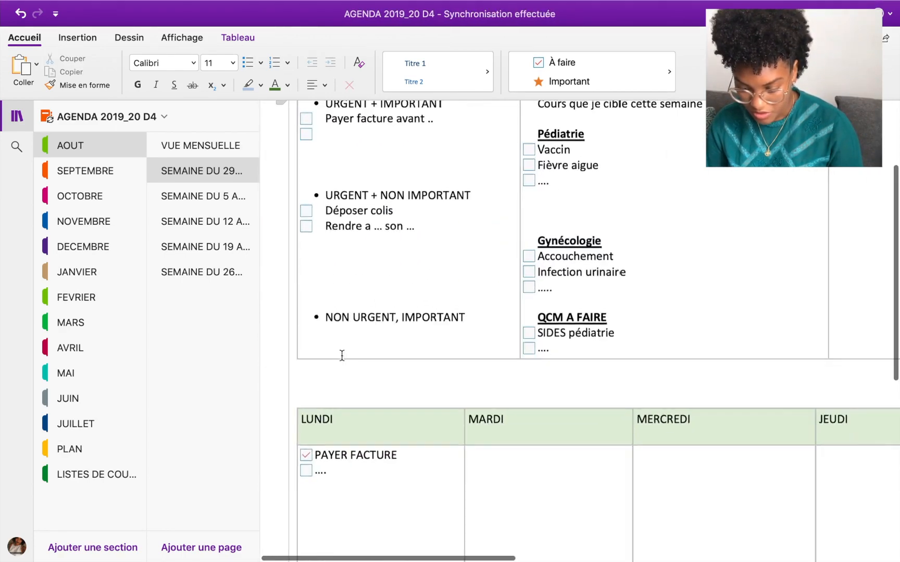
Step: Enter "Matin" in the cell below MARDI and add blank lines in that cell
{"action": "scroll", "coordinate": [342, 356], "scroll_direction": "down", "scroll_amount": 5}
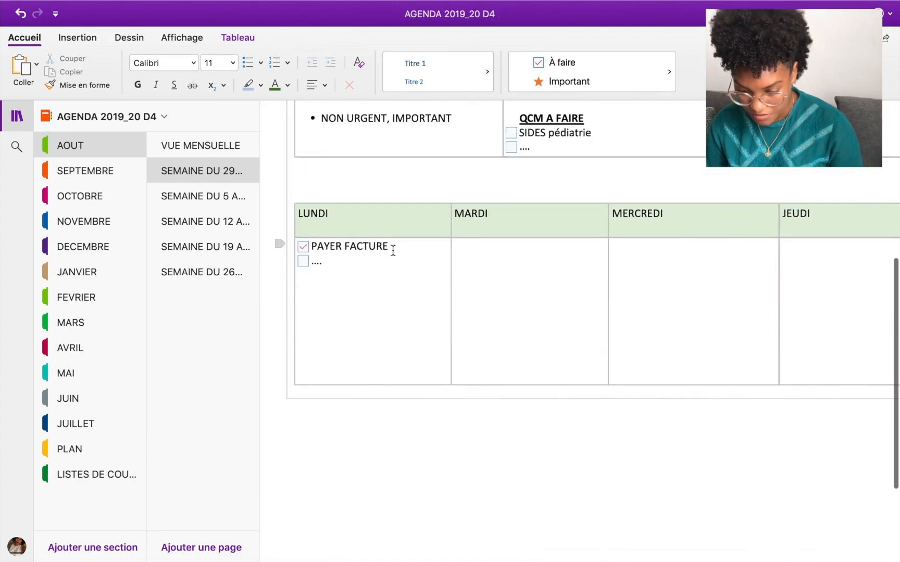
{"action": "type", "text": "Mat"}
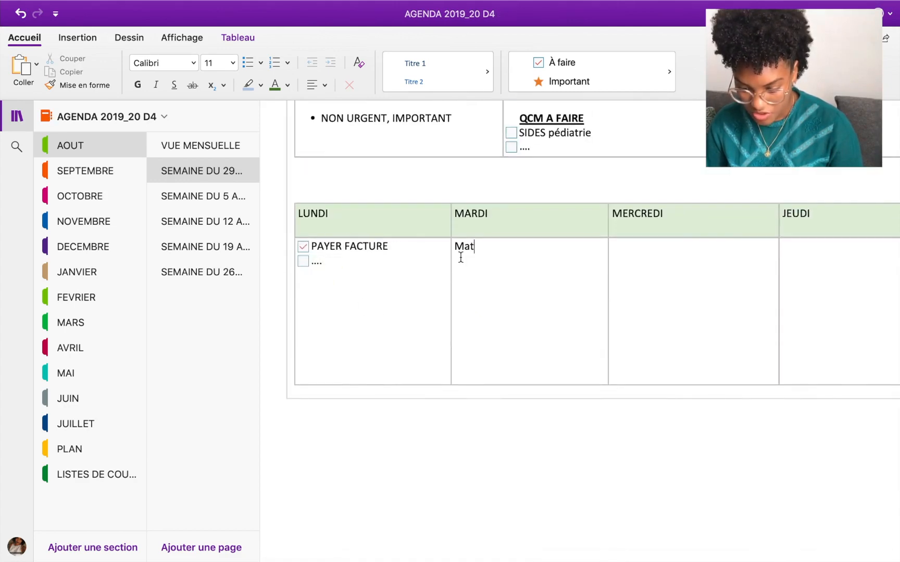
{"action": "type", "text": "in"}
{"action": "key", "text": "Left"}
{"action": "key", "text": "Left"}
{"action": "key", "text": "Left"}
{"action": "key", "text": "Left"}
{"action": "key", "text": "Return"}
{"action": "key", "text": "Return"}
{"action": "key", "text": "Return"}
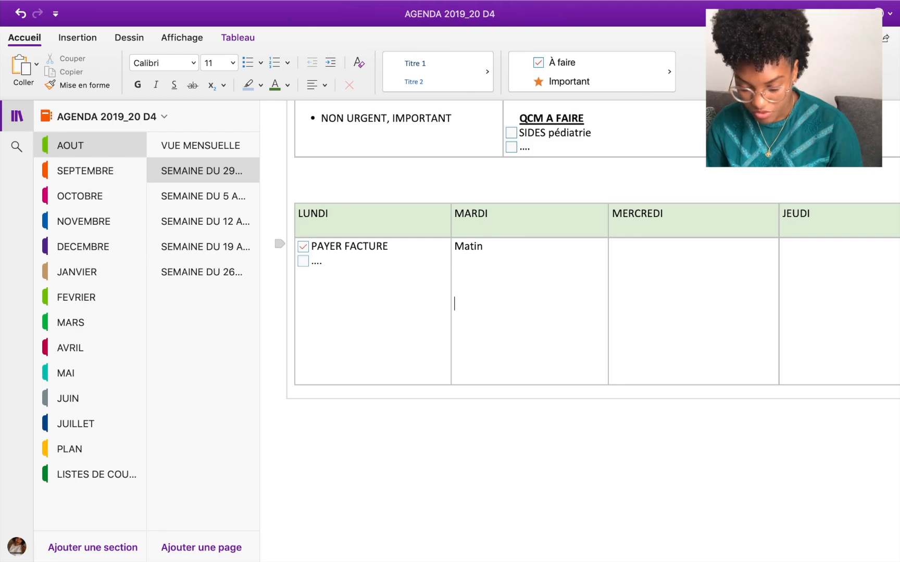
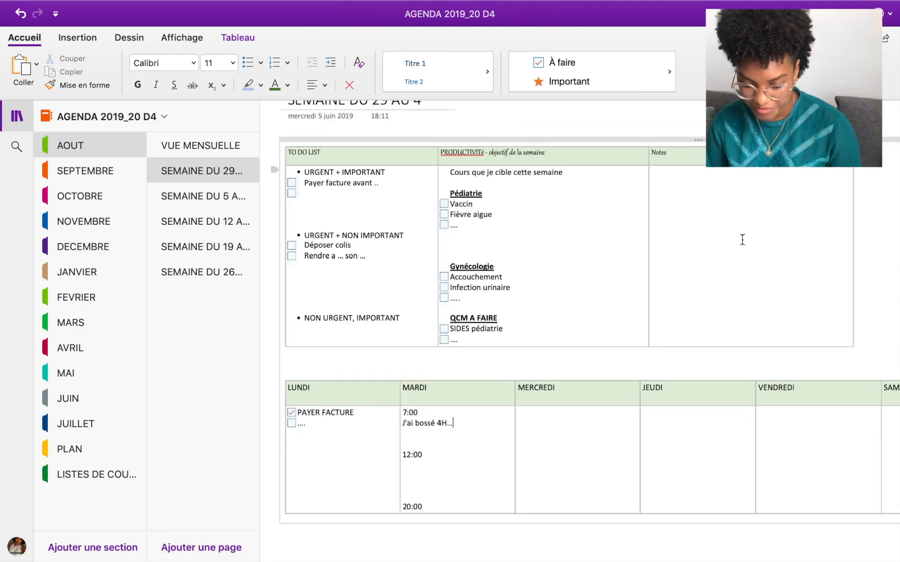
Step: Copy the whole block of weekly tables from the SEMAINE DU 29 page and paste it into the SEMAINE DU 5 AU 11 page
{"action": "right_click", "coordinate": [290, 140]}
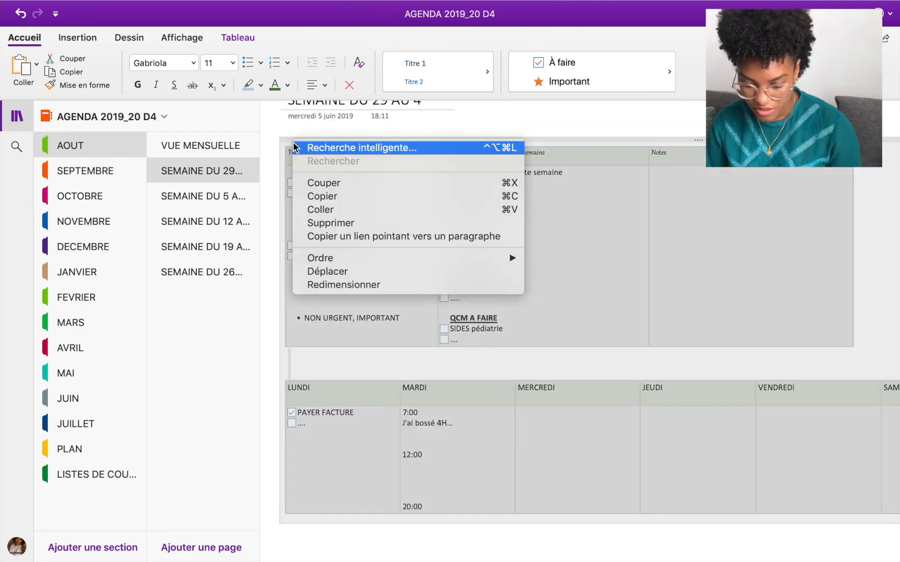
{"action": "left_click", "coordinate": [327, 197]}
{"action": "left_click", "coordinate": [224, 197]}
{"action": "left_click", "coordinate": [298, 183]}
{"action": "right_click", "coordinate": [301, 186]}
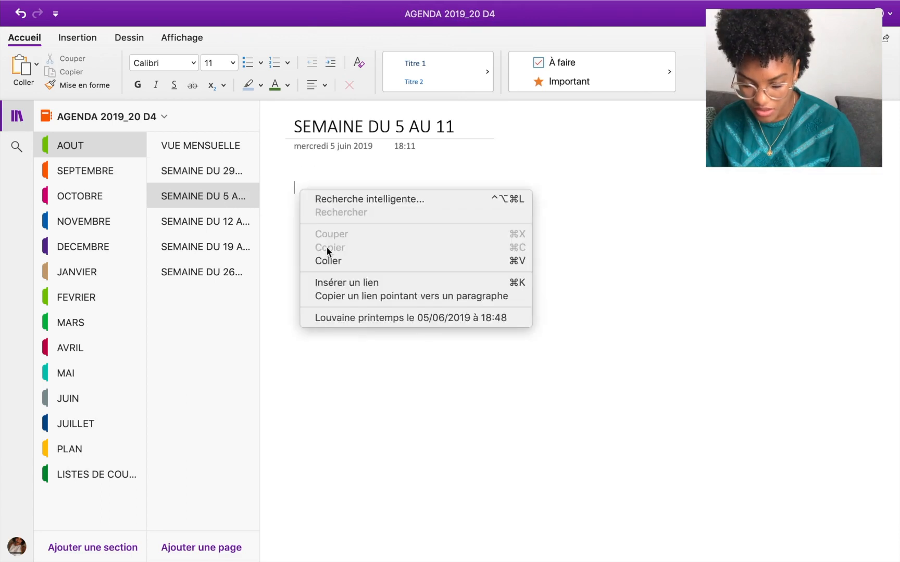
{"action": "left_click", "coordinate": [328, 261]}
Step: Paste the weekly tables into the SEMAINE DU 12 AU 18 page and the page for the week starting on the 19th
{"action": "left_click", "coordinate": [192, 220]}
{"action": "left_click", "coordinate": [300, 186]}
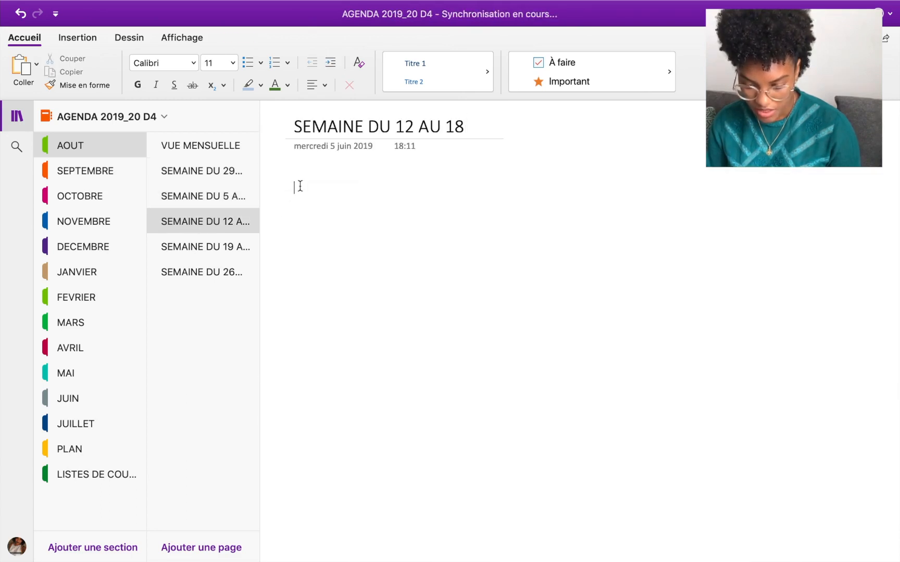
{"action": "right_click", "coordinate": [301, 180]}
{"action": "left_click", "coordinate": [295, 236]}
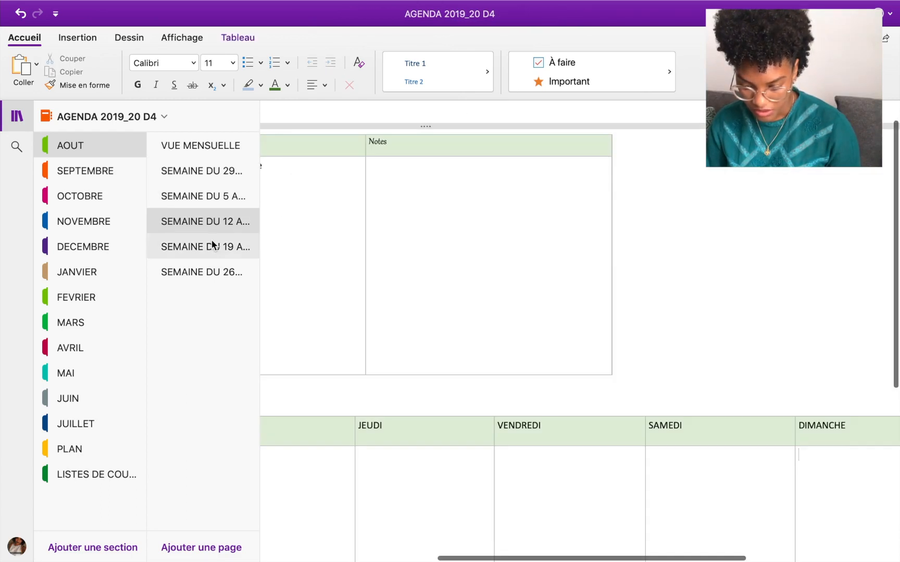
{"action": "left_click", "coordinate": [213, 246]}
{"action": "right_click", "coordinate": [300, 186]}
{"action": "left_click", "coordinate": [325, 255]}
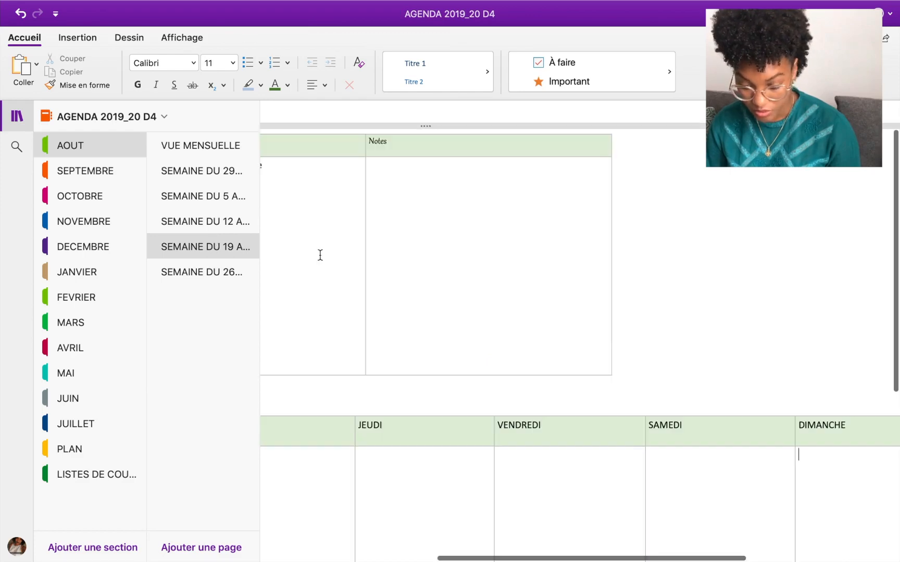
Step: Add a new page to the PLAN section and paste the weekly tables into it
{"action": "left_click", "coordinate": [88, 445]}
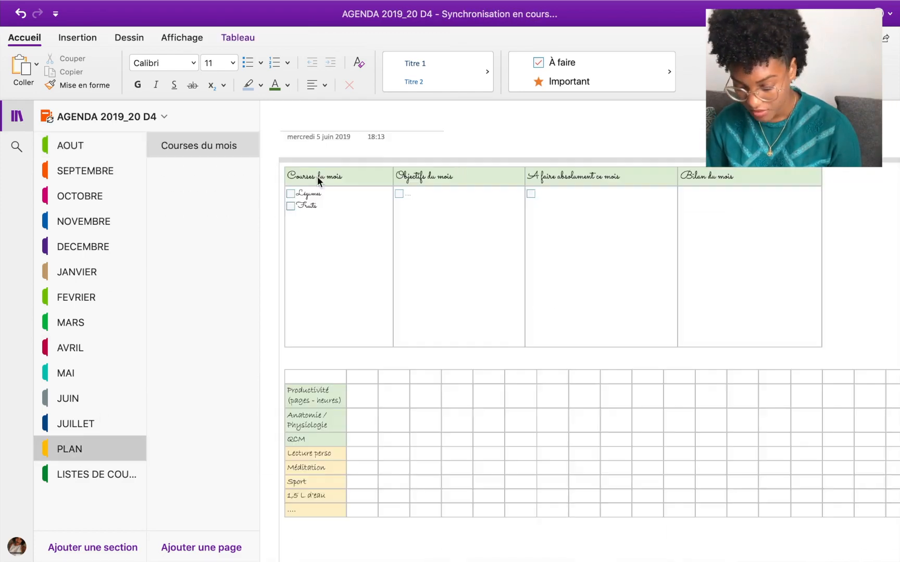
{"action": "scroll", "coordinate": [520, 338], "scroll_direction": "down", "scroll_amount": 5}
{"action": "left_click", "coordinate": [224, 549]}
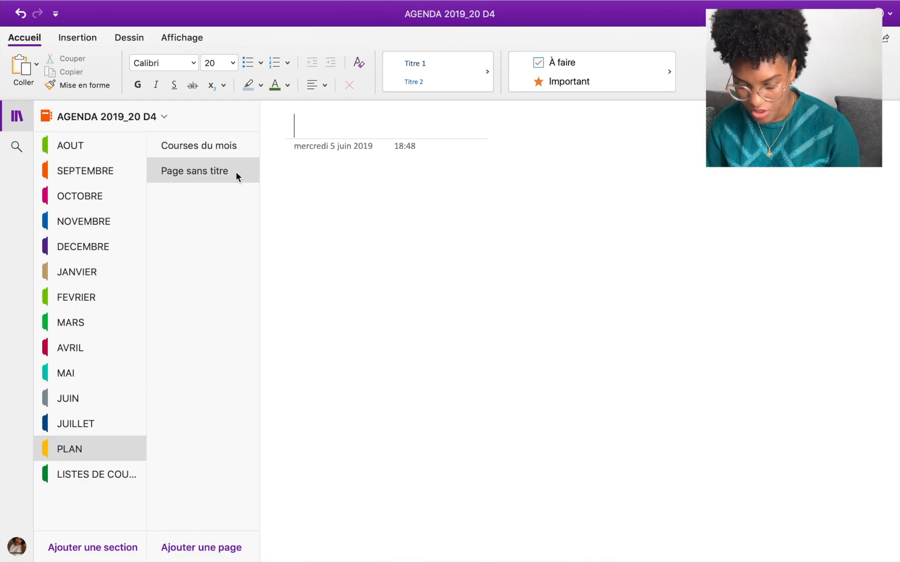
{"action": "right_click", "coordinate": [296, 194]}
{"action": "left_click", "coordinate": [316, 260]}
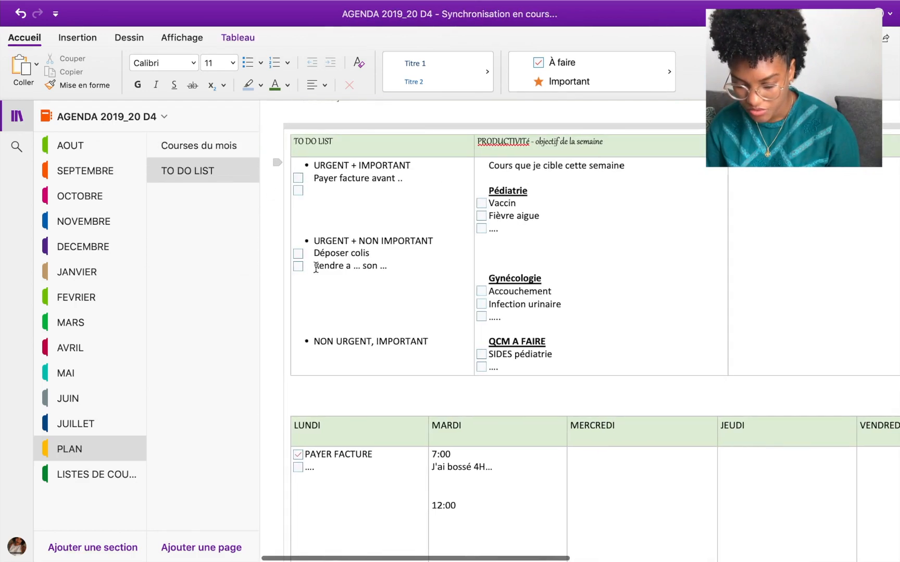
Step: Clear the sample tasks under both URGENT headings and remove the Pédiatrie and Gynécologie lists from the productivity column
{"action": "left_click_drag", "start_coordinate": [385, 265], "coordinate": [313, 253]}
{"action": "key", "text": "BackSpace"}
{"action": "key", "text": "BackSpace"}
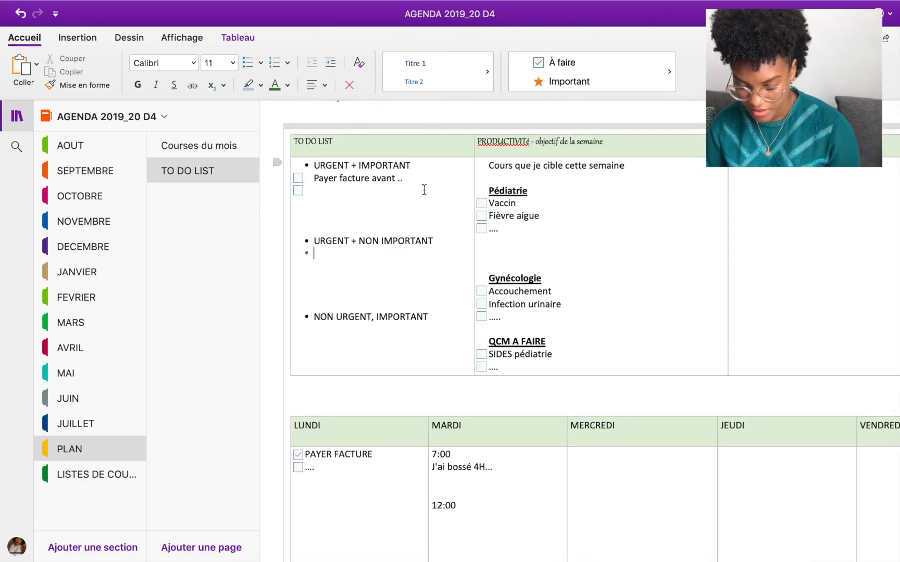
{"action": "left_click_drag", "start_coordinate": [402, 178], "coordinate": [311, 178]}
{"action": "key", "text": "BackSpace"}
{"action": "left_click_drag", "start_coordinate": [502, 228], "coordinate": [488, 193]}
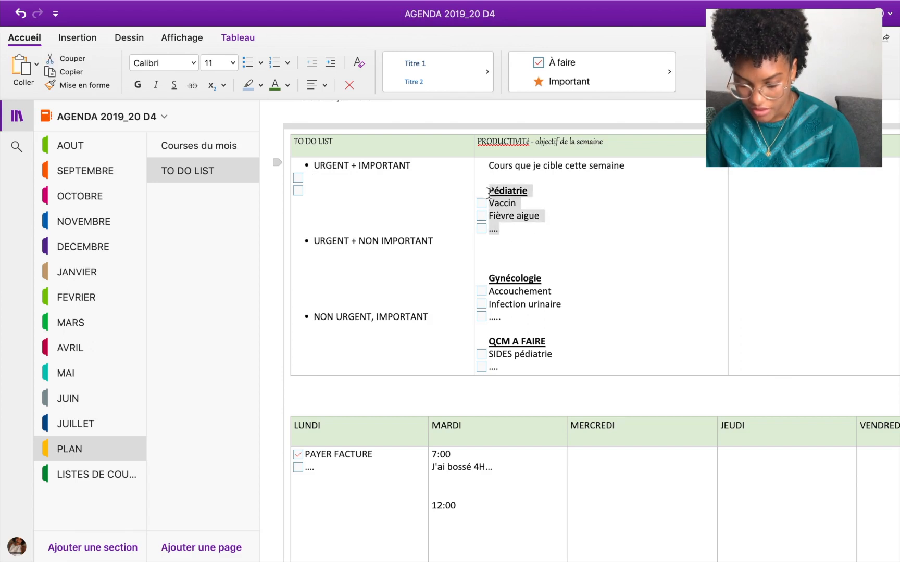
{"action": "left_click", "coordinate": [485, 190]}
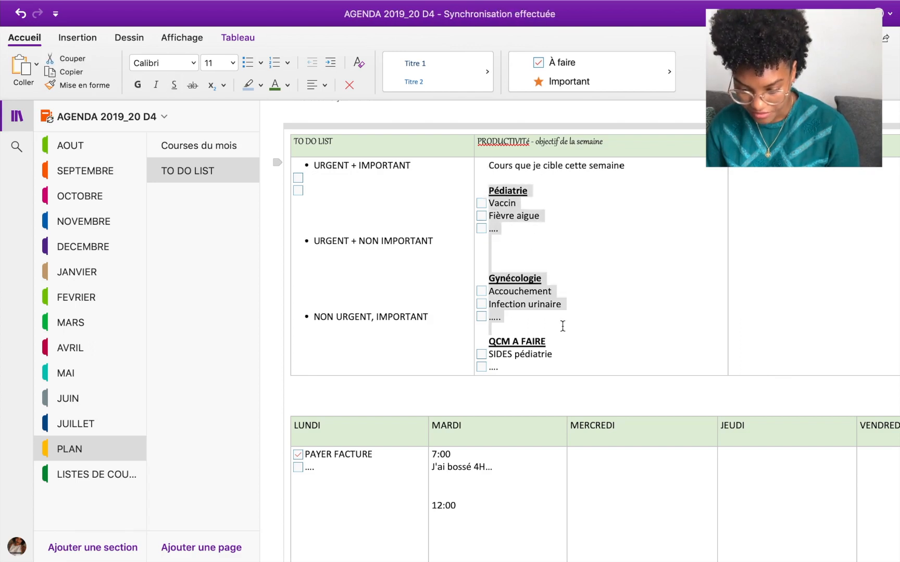
Step: Delete "J'ai bossé 4H…" from the MARDI cell and "PAYER FACTURE" from the LUNDI cell
{"action": "scroll", "coordinate": [500, 360], "scroll_direction": "down", "scroll_amount": 5}
{"action": "triple_click", "coordinate": [436, 304]}
{"action": "key", "text": "BackSpace"}
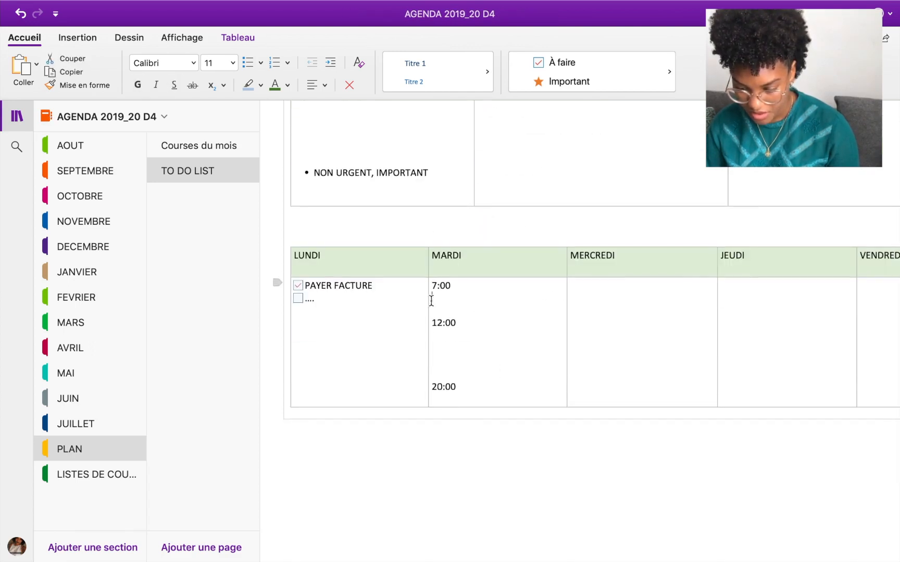
{"action": "left_click_drag", "start_coordinate": [374, 285], "coordinate": [306, 286]}
{"action": "key", "text": "BackSpace"}
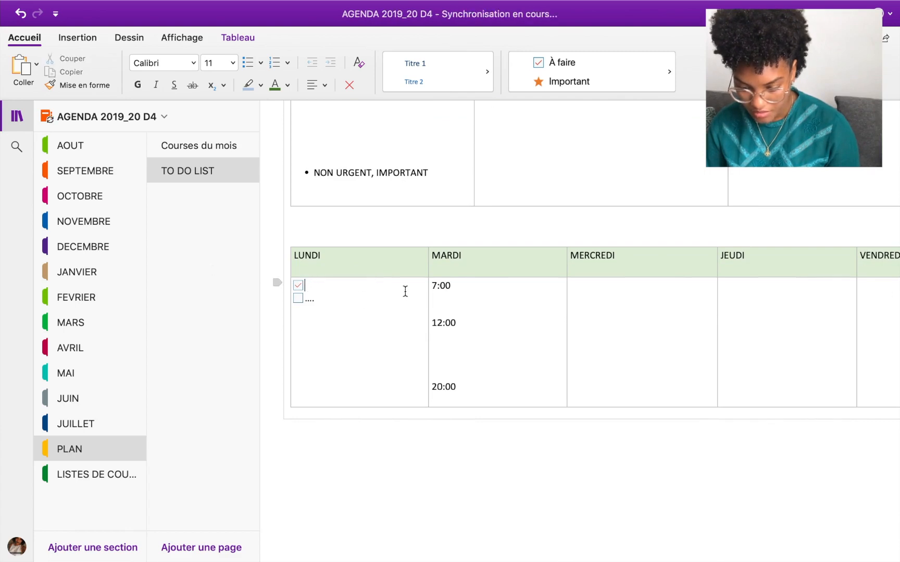
Step: Copy the whole cleaned-up block of weekly tables from the PLAN section's TO DO LIST page
{"action": "scroll", "coordinate": [403, 291], "scroll_direction": "up", "scroll_amount": 7}
{"action": "left_click", "coordinate": [361, 175]}
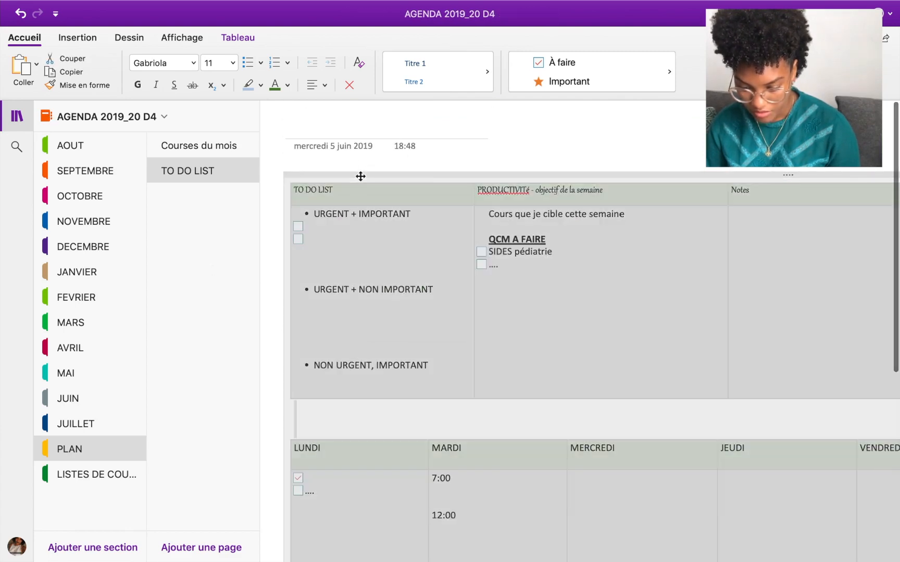
{"action": "right_click", "coordinate": [362, 175]}
{"action": "left_click", "coordinate": [416, 230]}
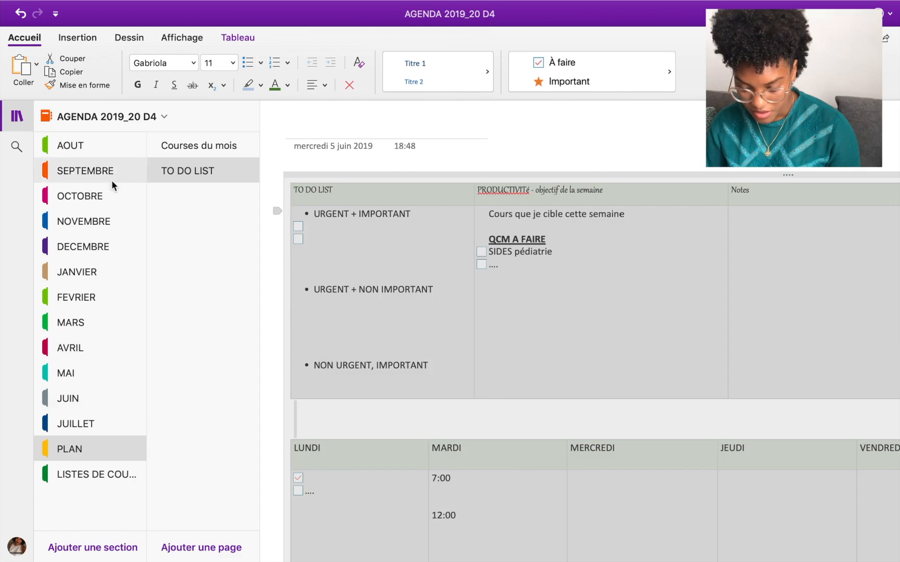
Step: Add four new untitled pages to the SEPTEMBRE section
{"action": "left_click", "coordinate": [110, 150]}
{"action": "left_click", "coordinate": [93, 167]}
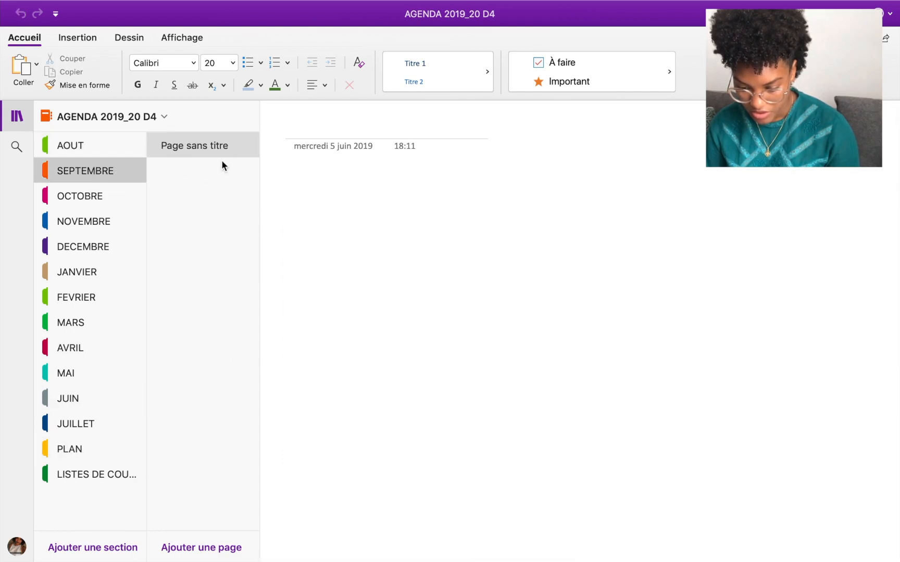
{"action": "left_click", "coordinate": [176, 547]}
{"action": "left_click", "coordinate": [175, 550]}
{"action": "left_click", "coordinate": [176, 550]}
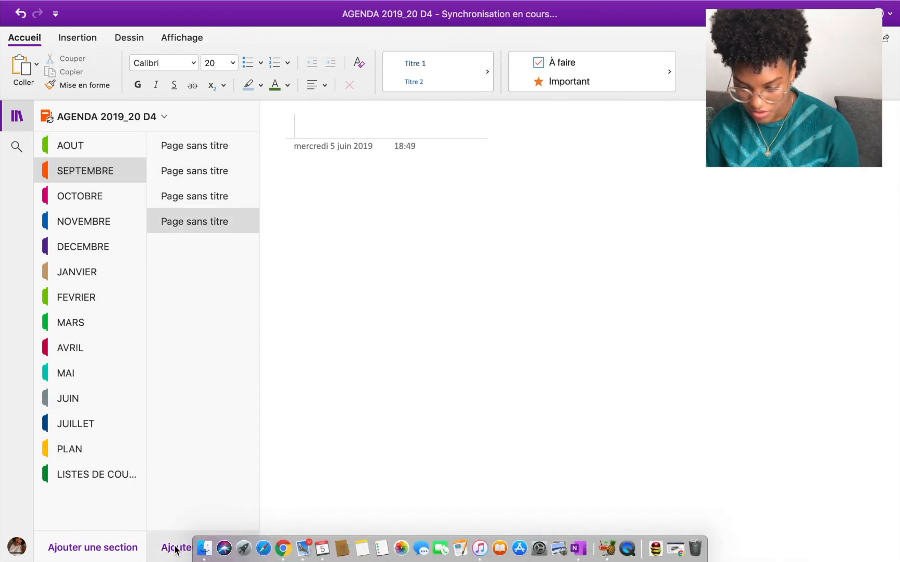
{"action": "left_click", "coordinate": [176, 550]}
Step: Paste the weekly tables into the second and third pages of the SEPTEMBRE section
{"action": "left_click", "coordinate": [225, 175]}
{"action": "right_click", "coordinate": [295, 177]}
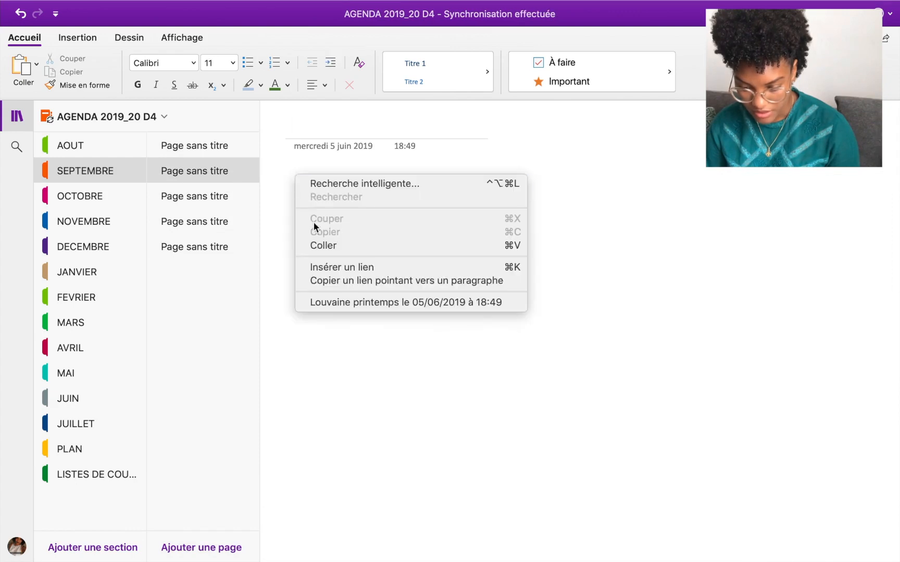
{"action": "left_click", "coordinate": [312, 243]}
{"action": "left_click", "coordinate": [221, 195]}
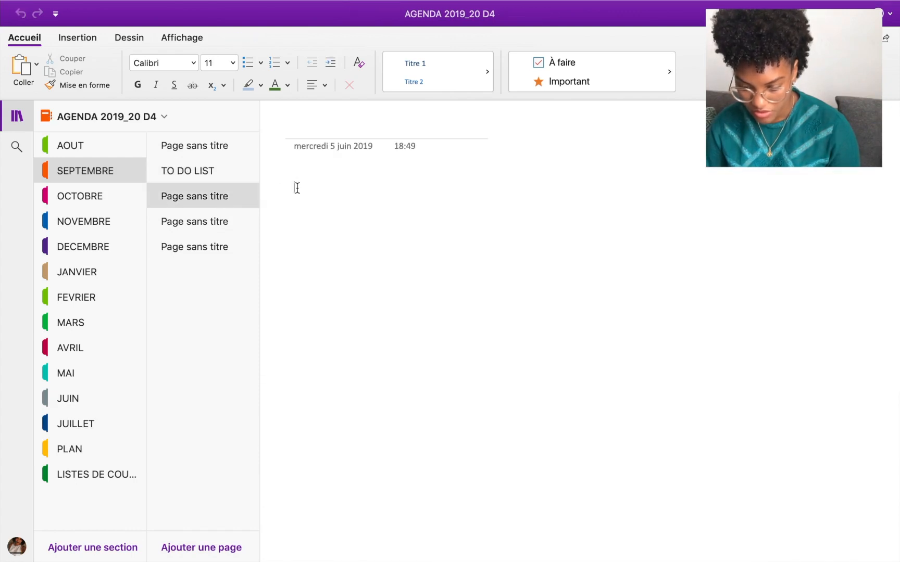
{"action": "right_click", "coordinate": [296, 187]}
{"action": "left_click", "coordinate": [323, 257]}
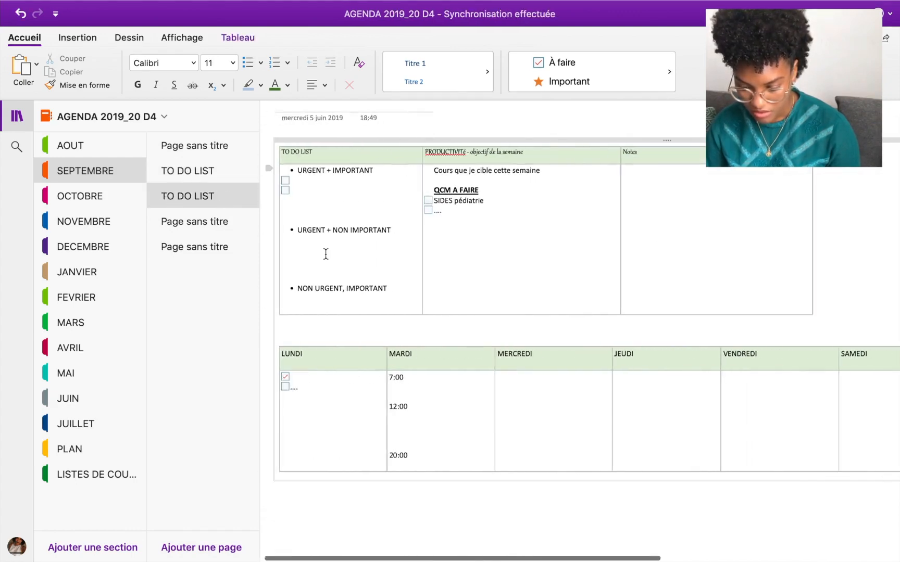
Step: Paste the weekly tables into the fourth and fifth pages of the SEPTEMBRE section
{"action": "left_click", "coordinate": [187, 221]}
{"action": "left_click", "coordinate": [297, 180]}
{"action": "right_click", "coordinate": [296, 185]}
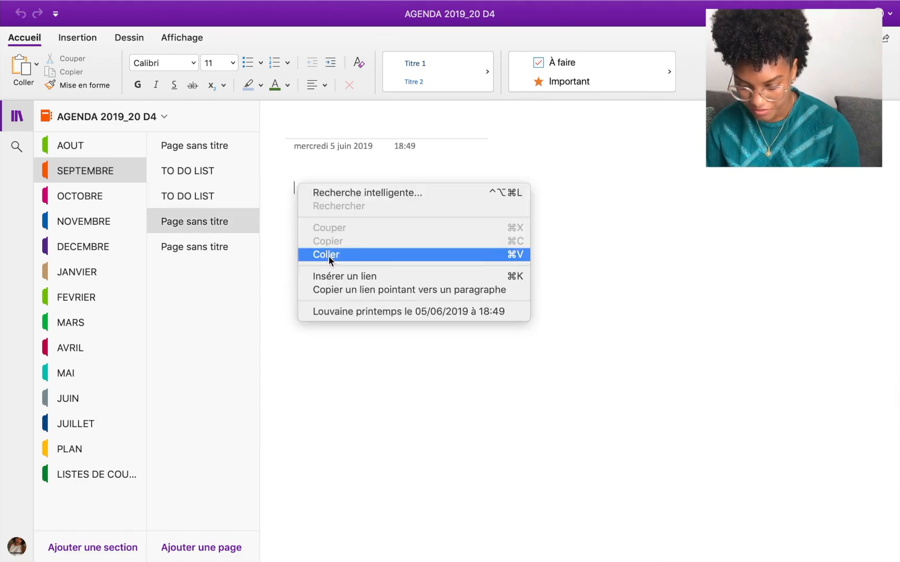
{"action": "left_click", "coordinate": [328, 255]}
{"action": "left_click", "coordinate": [211, 248]}
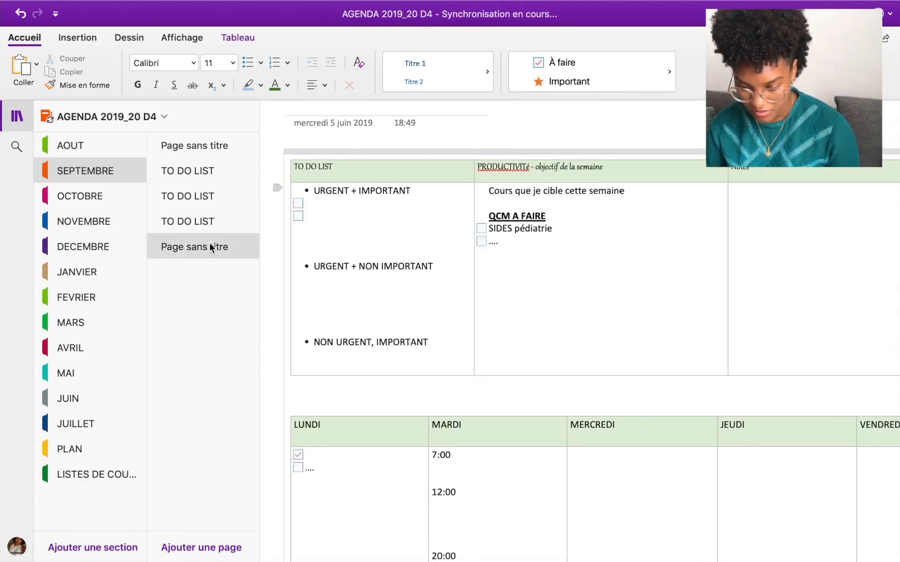
{"action": "right_click", "coordinate": [296, 183]}
{"action": "left_click", "coordinate": [325, 252]}
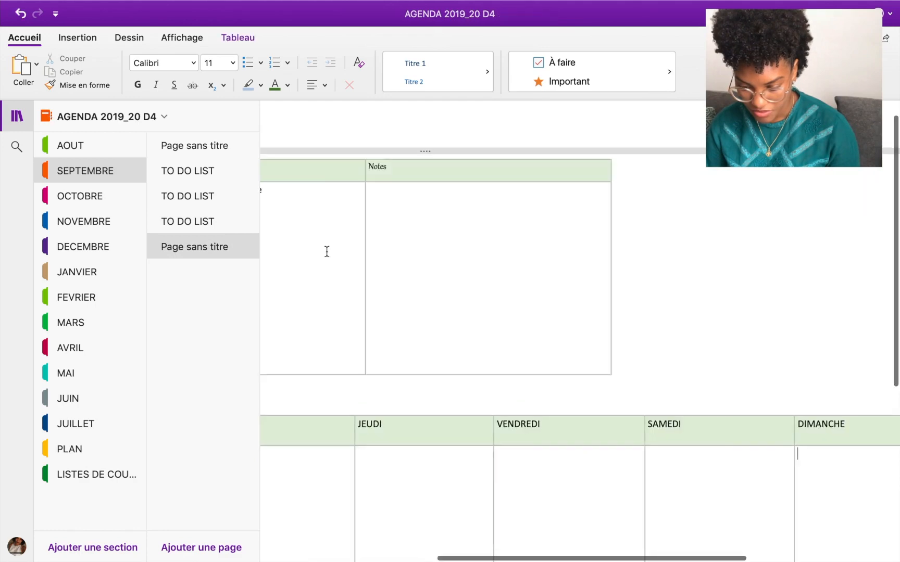
Step: Title the first page of the SEPTEMBRE section "VUE MENSUELLE"
{"action": "left_click", "coordinate": [220, 145]}
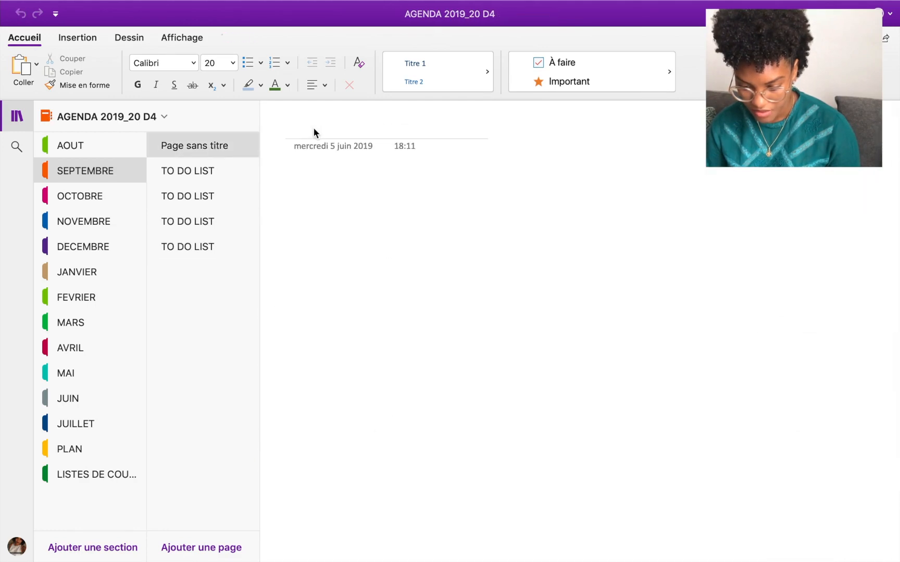
{"action": "left_click", "coordinate": [313, 128]}
{"action": "type", "text": "Vue"}
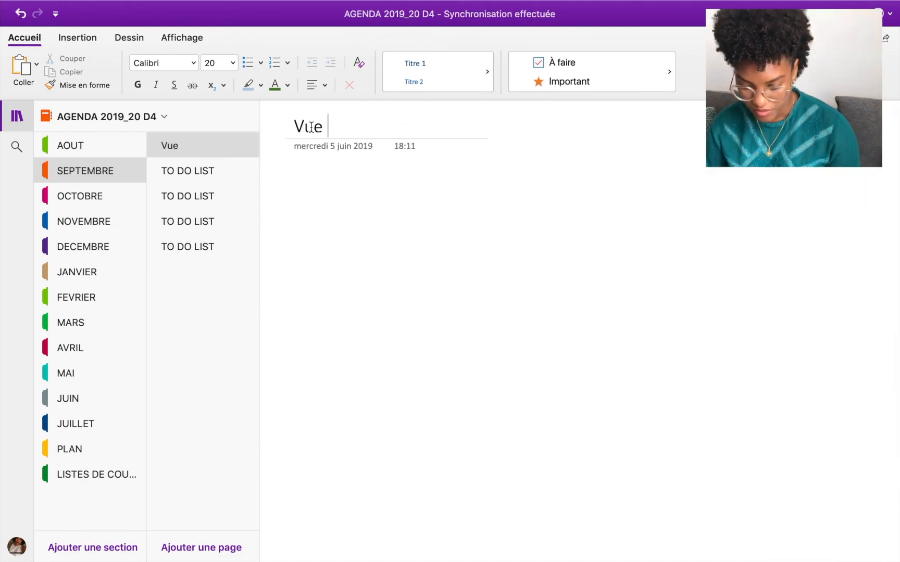
{"action": "key", "text": "BackSpace"}
{"action": "key", "text": "BackSpace"}
{"action": "key", "text": "BackSpace"}
{"action": "type", "text": "VUE MENSUELLE"}
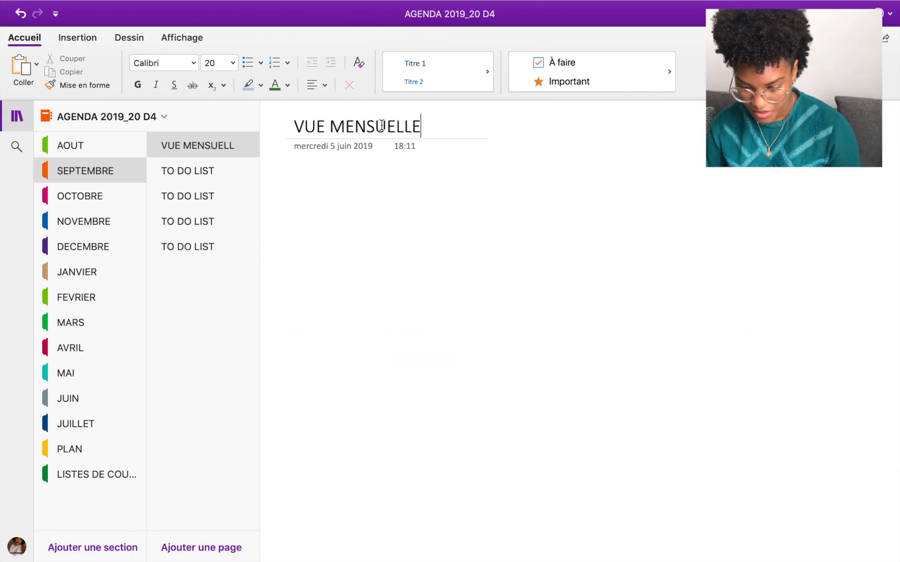
Step: Copy all the monthly planning tables from the first page of the PLAN section
{"action": "left_click", "coordinate": [108, 451]}
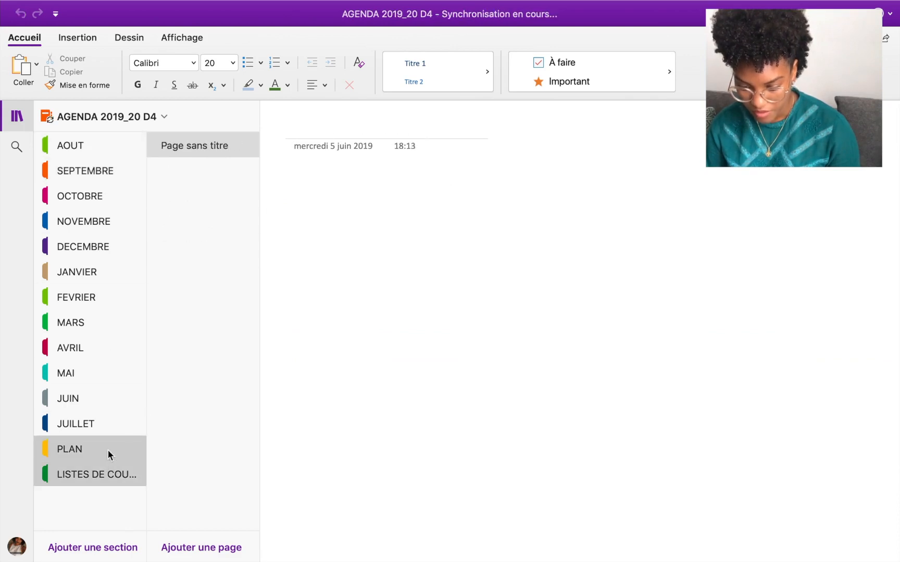
{"action": "left_click", "coordinate": [225, 146]}
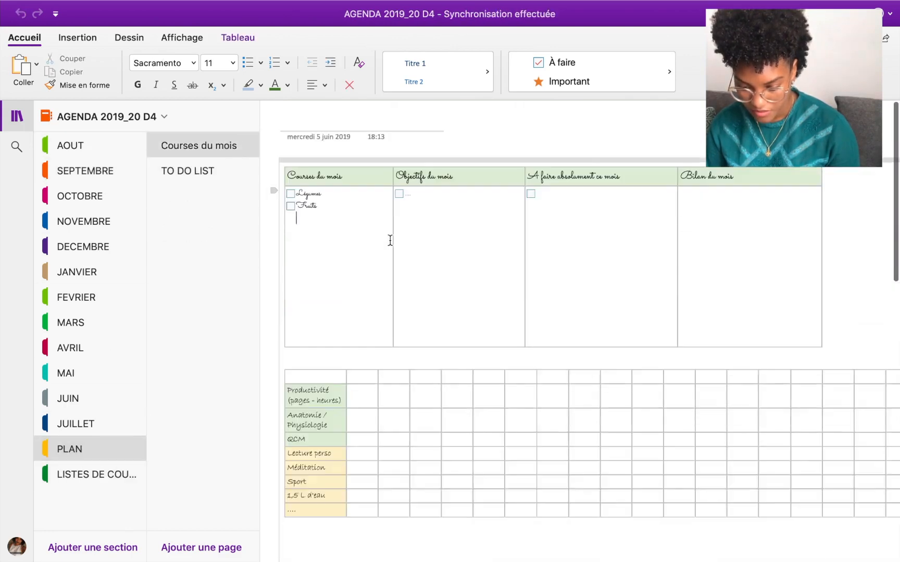
{"action": "left_click", "coordinate": [381, 160]}
{"action": "right_click", "coordinate": [381, 159]}
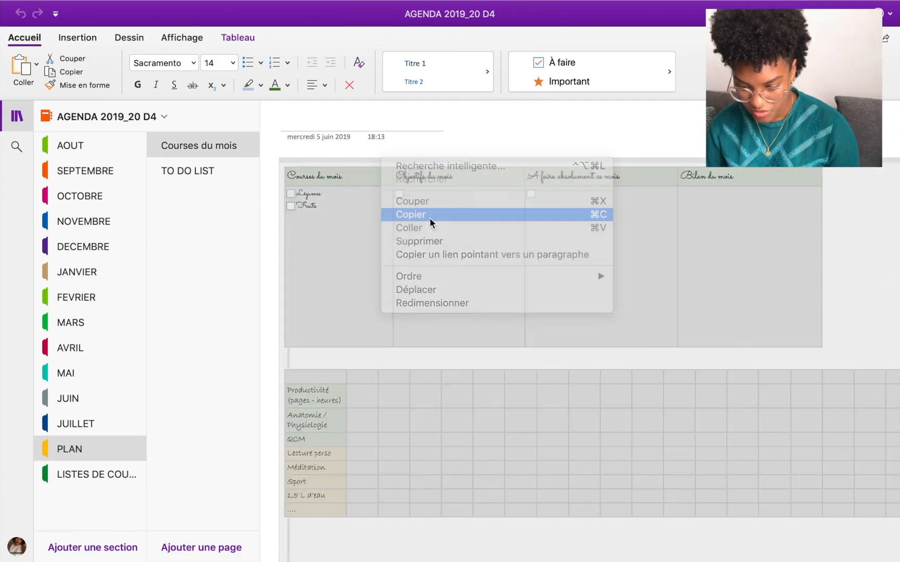
{"action": "left_click", "coordinate": [430, 214]}
{"action": "scroll", "coordinate": [406, 329], "scroll_direction": "down", "scroll_amount": 3}
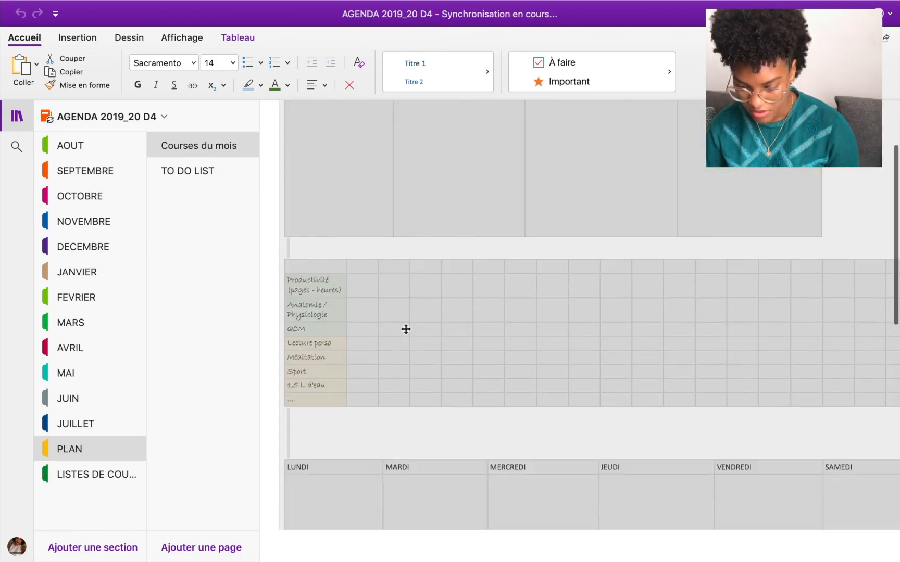
{"action": "scroll", "coordinate": [405, 329], "scroll_direction": "down", "scroll_amount": 3}
{"action": "scroll", "coordinate": [406, 328], "scroll_direction": "up", "scroll_amount": 10}
Step: Paste the monthly planning tables into the VUE MENSUELLE page of the SEPTEMBRE section and check them
{"action": "left_click", "coordinate": [93, 170]}
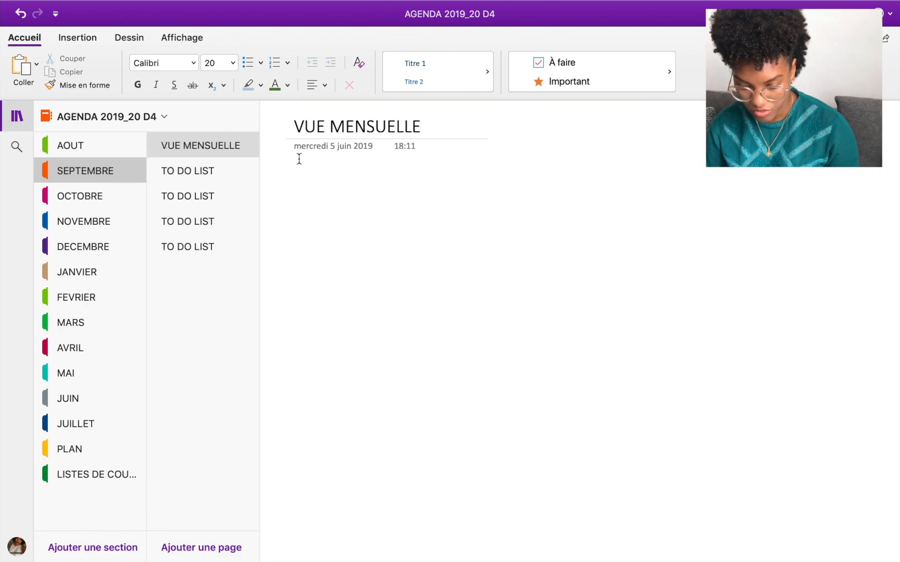
{"action": "left_click", "coordinate": [295, 187]}
{"action": "right_click", "coordinate": [296, 186]}
{"action": "left_click", "coordinate": [324, 250]}
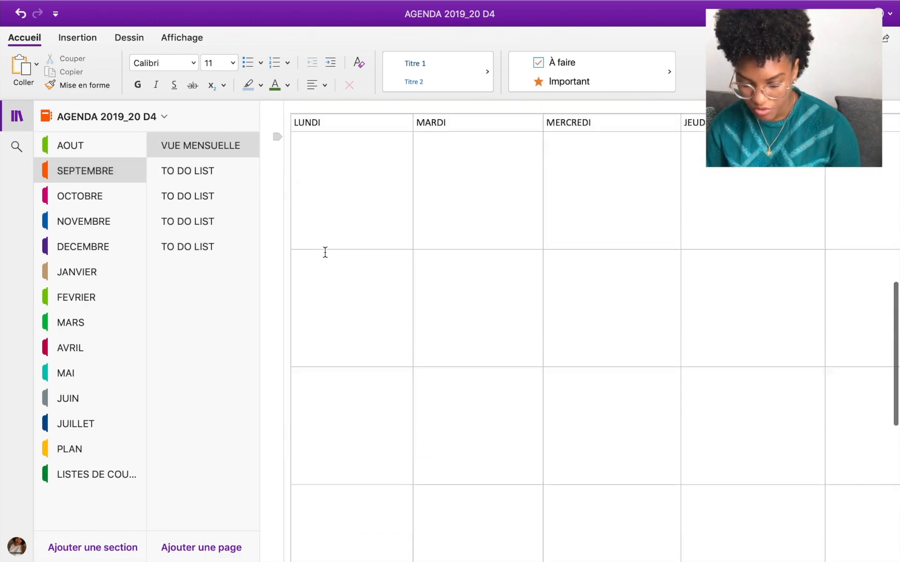
{"action": "scroll", "coordinate": [325, 253], "scroll_direction": "up", "scroll_amount": 11}
{"action": "scroll", "coordinate": [325, 252], "scroll_direction": "right", "scroll_amount": 3}
{"action": "scroll", "coordinate": [325, 253], "scroll_direction": "left", "scroll_amount": 3}
{"action": "scroll", "coordinate": [325, 253], "scroll_direction": "down", "scroll_amount": 5}
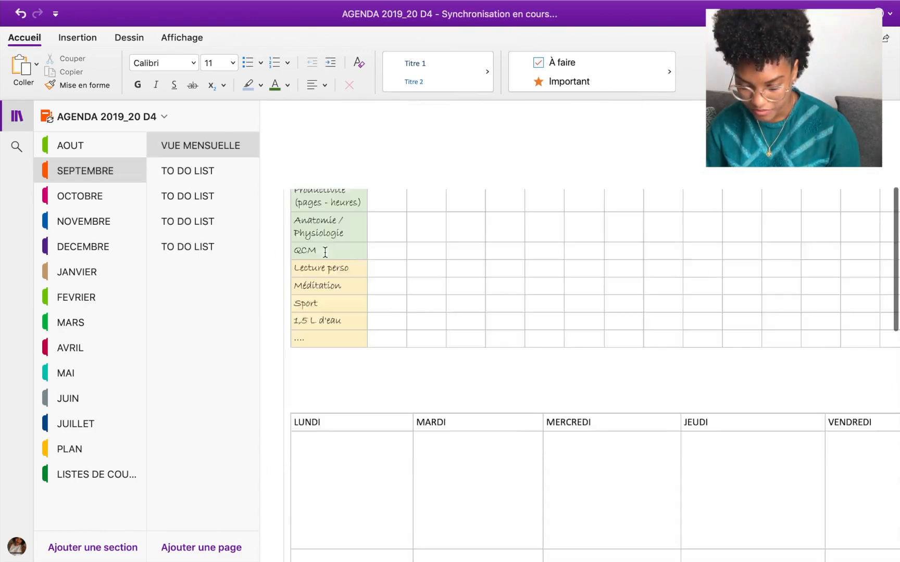
{"action": "scroll", "coordinate": [325, 252], "scroll_direction": "up", "scroll_amount": 5}
Step: Add four new untitled pages to the OCTOBRE section
{"action": "left_click", "coordinate": [80, 197]}
{"action": "left_click", "coordinate": [197, 538]}
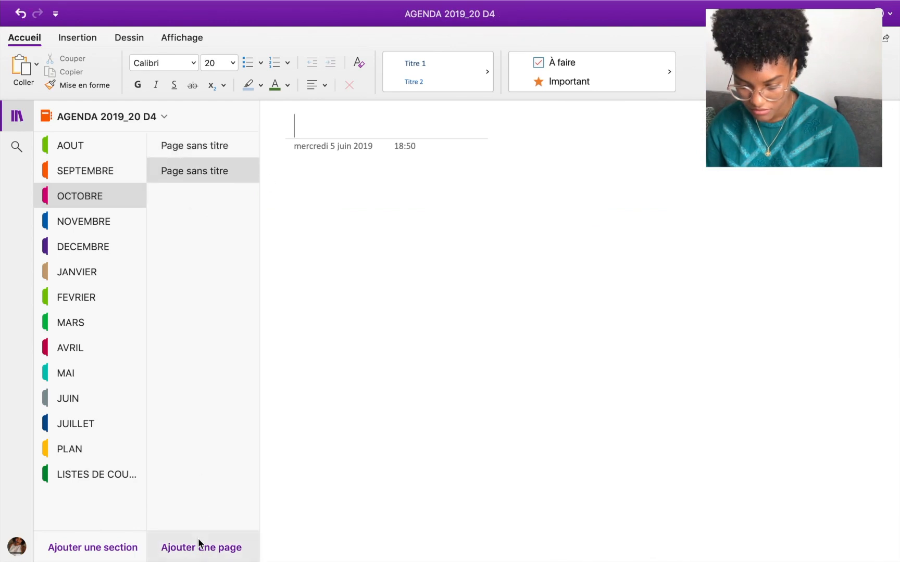
{"action": "left_click", "coordinate": [197, 538]}
{"action": "left_click", "coordinate": [197, 538]}
{"action": "left_click", "coordinate": [197, 538]}
Step: Title the first page of the OCTOBRE section "VUE MENSUELLE" and paste the monthly planning tables below the title
{"action": "left_click", "coordinate": [224, 144]}
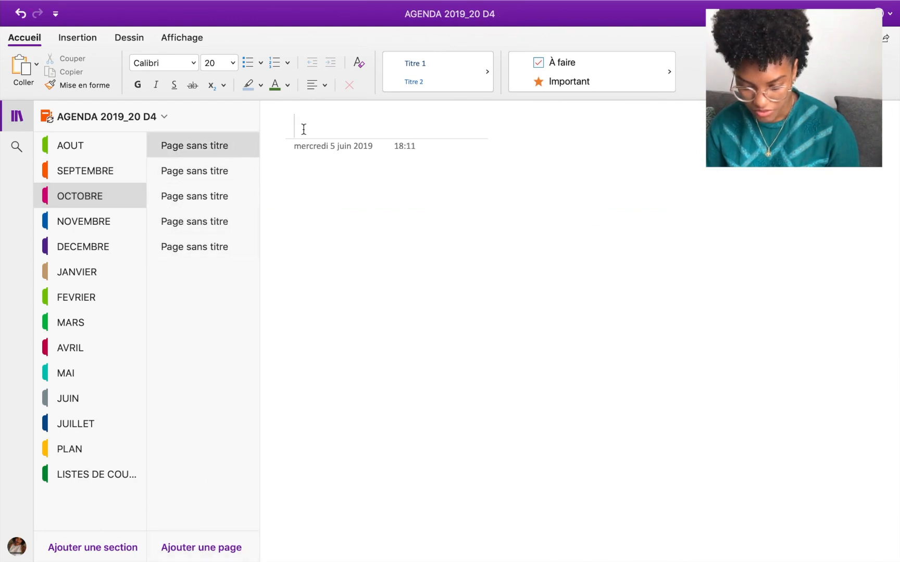
{"action": "type", "text": "VUE MENSUELLE"}
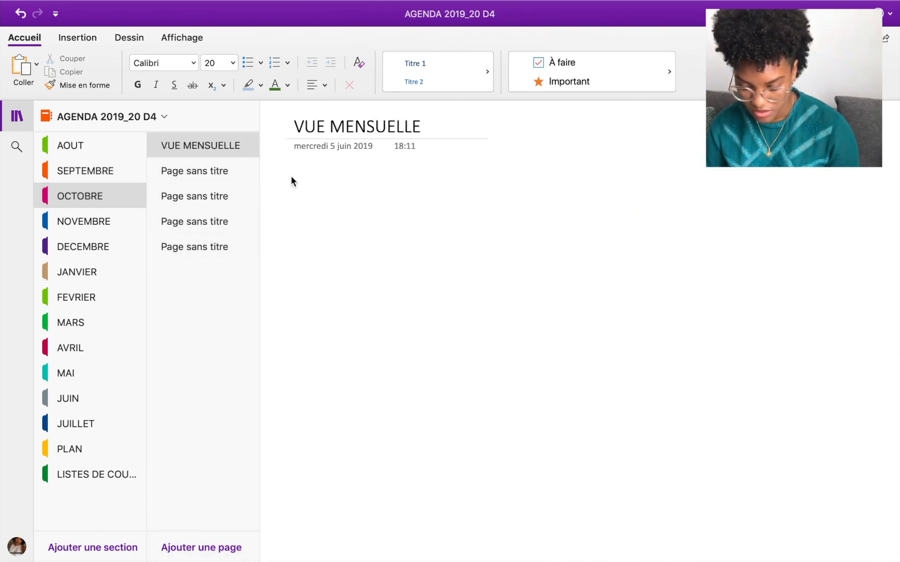
{"action": "left_click", "coordinate": [293, 177]}
{"action": "right_click", "coordinate": [296, 177]}
{"action": "left_click", "coordinate": [308, 249]}
{"action": "scroll", "coordinate": [321, 245], "scroll_direction": "down", "scroll_amount": 10}
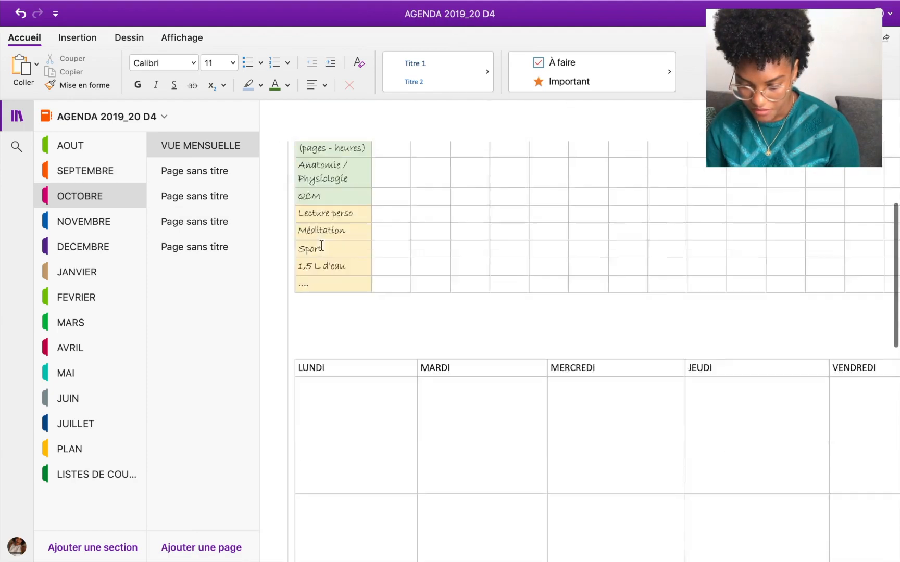
{"action": "scroll", "coordinate": [321, 245], "scroll_direction": "up", "scroll_amount": 10}
Step: Add five new untitled pages to the NOVEMBRE section
{"action": "left_click", "coordinate": [99, 222]}
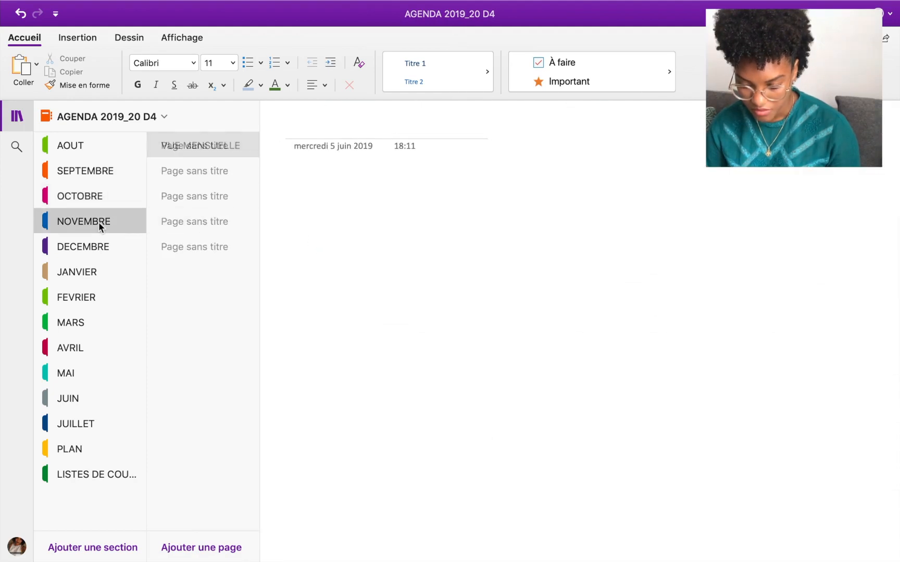
{"action": "left_click", "coordinate": [181, 541]}
{"action": "left_click", "coordinate": [180, 541]}
{"action": "left_click", "coordinate": [180, 541]}
{"action": "left_click", "coordinate": [180, 541]}
{"action": "left_click", "coordinate": [180, 541]}
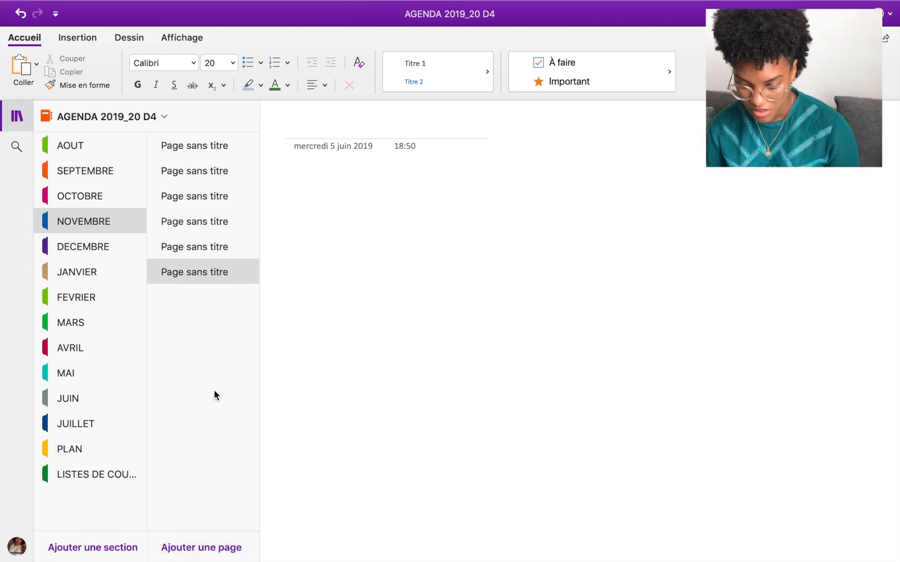
Step: Paste the monthly planning tables into the first page of the NOVEMBRE section
{"action": "left_click", "coordinate": [214, 147]}
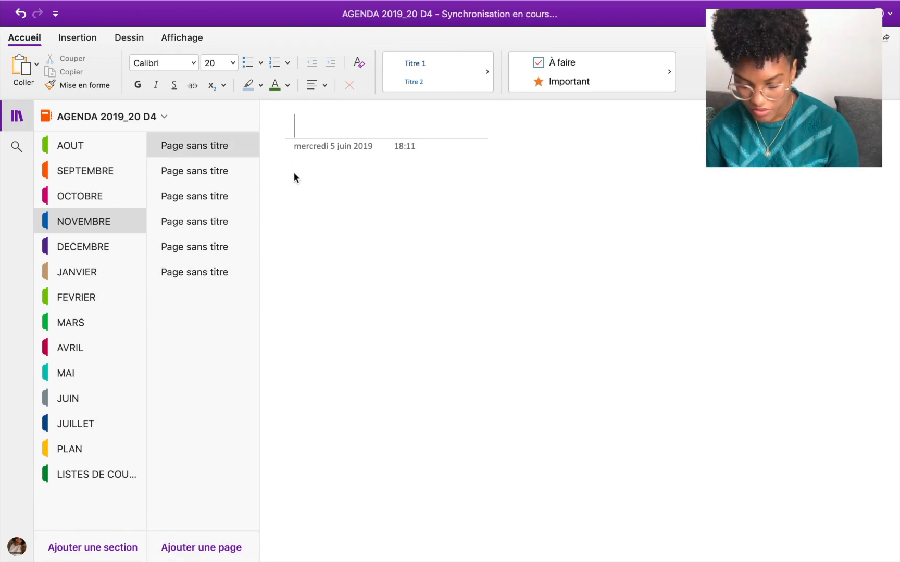
{"action": "left_click", "coordinate": [294, 172]}
{"action": "right_click", "coordinate": [294, 176]}
{"action": "left_click", "coordinate": [324, 251]}
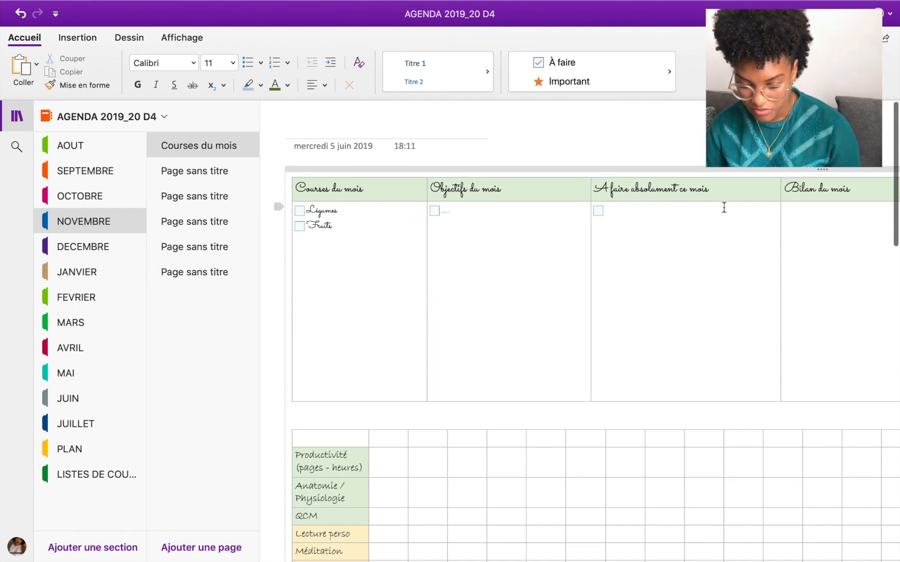
Step: Add seven new untitled pages to the last section, which holds the course lists
{"action": "left_click", "coordinate": [105, 142]}
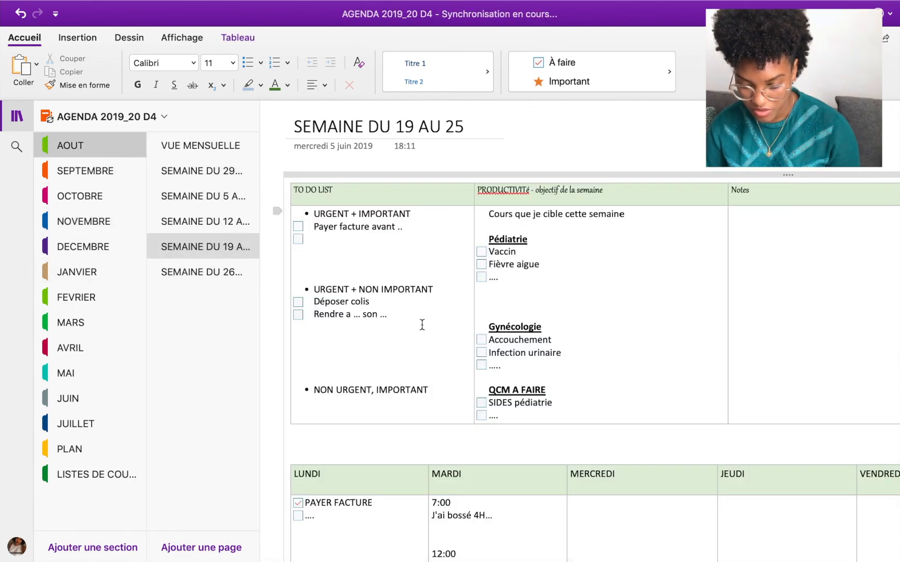
{"action": "left_click", "coordinate": [92, 479]}
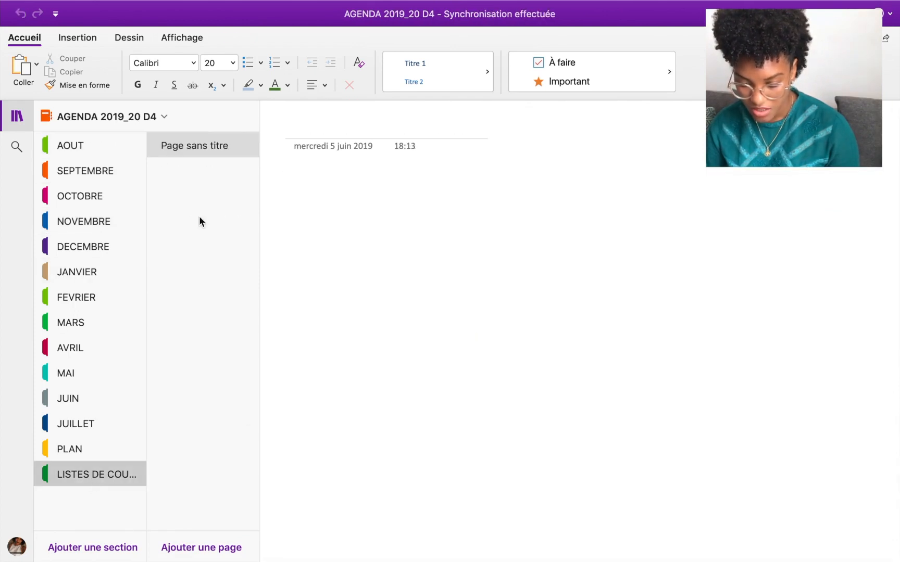
{"action": "left_click", "coordinate": [191, 548]}
{"action": "left_click", "coordinate": [191, 548]}
{"action": "left_click", "coordinate": [190, 548]}
{"action": "left_click", "coordinate": [191, 548]}
{"action": "left_click", "coordinate": [191, 547]}
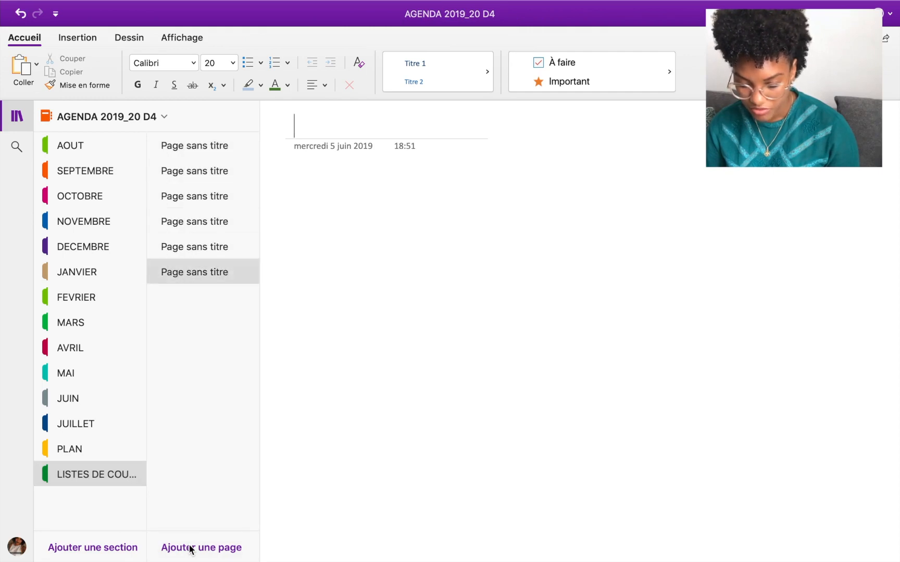
Step: Title the first page of the course lists section "PEDIATRIE"
{"action": "left_click", "coordinate": [196, 153]}
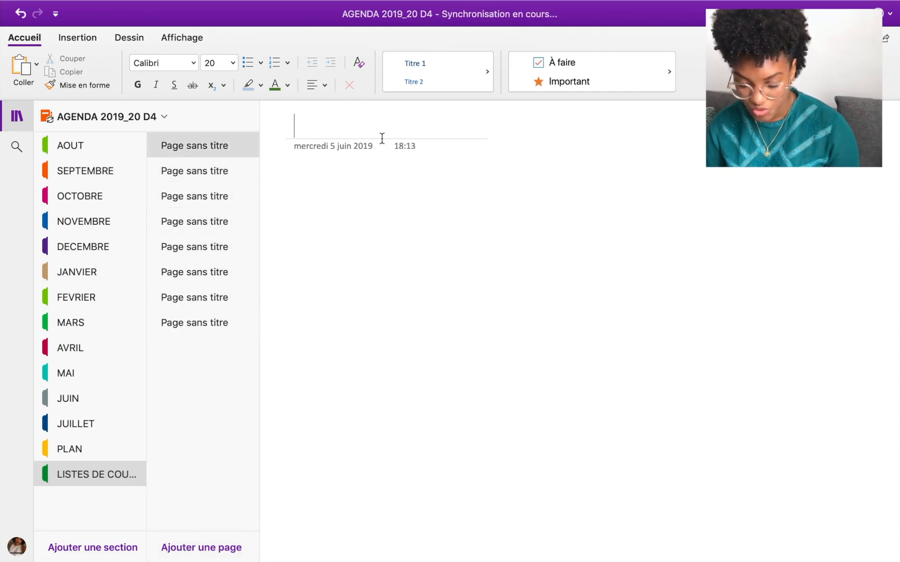
{"action": "left_click", "coordinate": [326, 134]}
{"action": "type", "text": "pedi"}
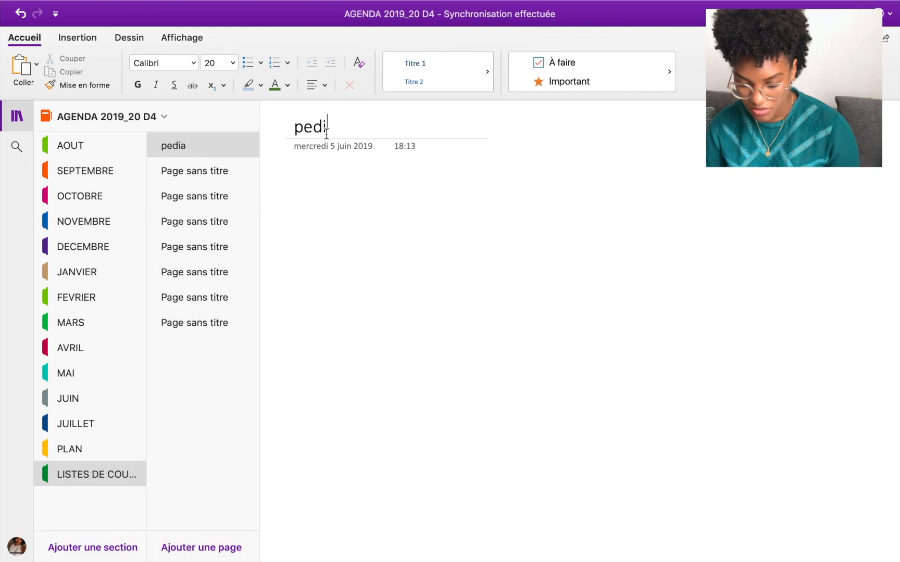
{"action": "key", "text": "BackSpace"}
{"action": "key", "text": "BackSpace"}
{"action": "key", "text": "BackSpace"}
{"action": "key", "text": "BackSpace"}
{"action": "type", "text": "PEDIATRO"}
{"action": "key", "text": "BackSpace"}
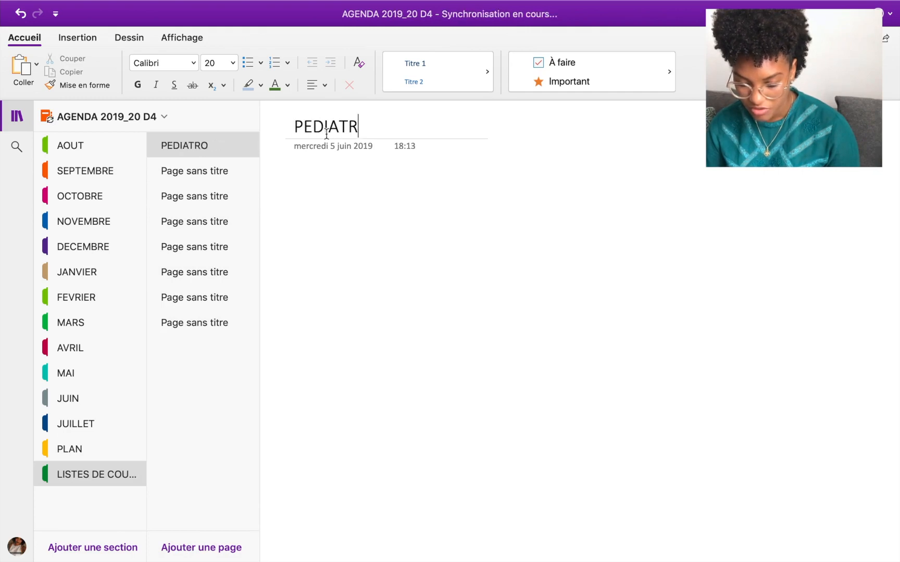
Step: Write the heading "LISTE DES ITEMS DE PEDIATRIE" in the body of the PEDIATRIE page and start a new line
{"action": "type", "text": "LISTE DE"}
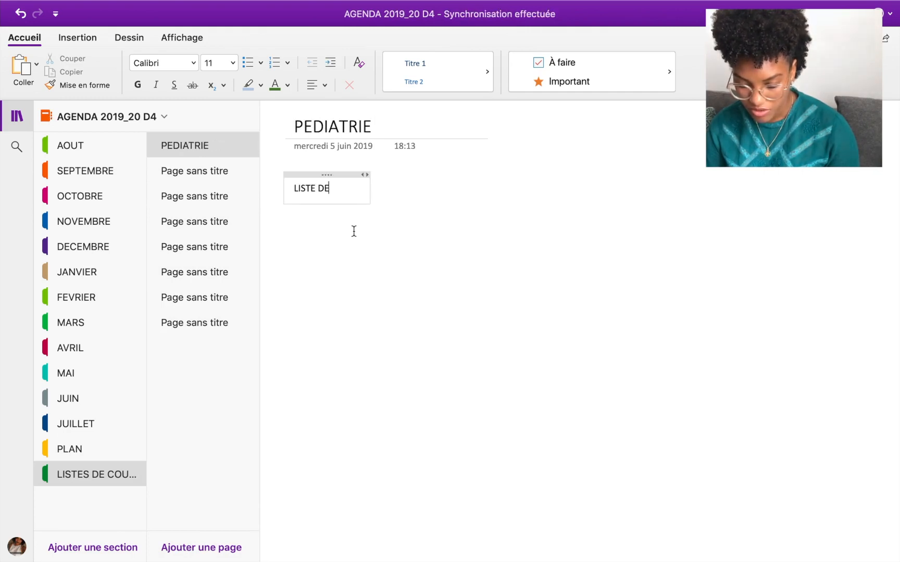
{"action": "type", "text": "S ITEMS DE P2DI"}
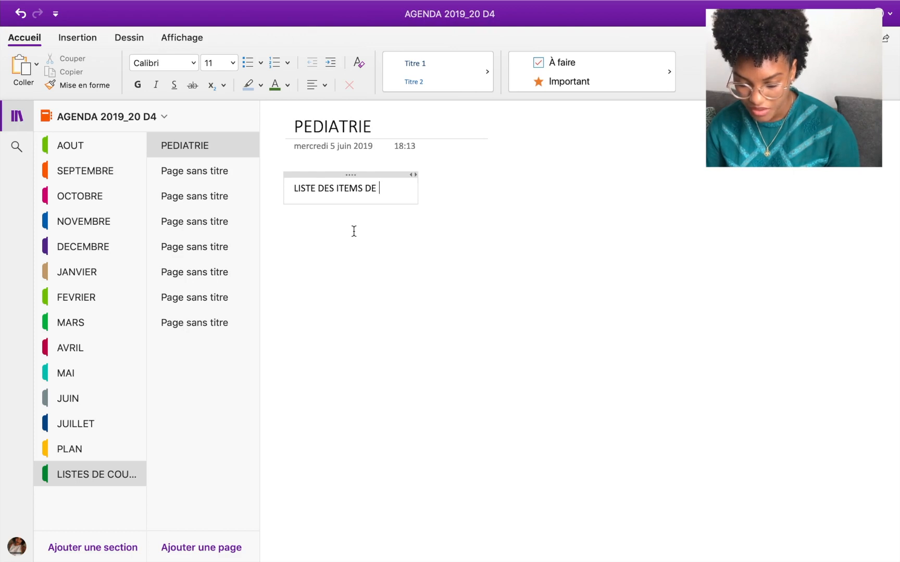
{"action": "key", "text": "BackSpace"}
{"action": "key", "text": "BackSpace"}
{"action": "key", "text": "BackSpace"}
{"action": "type", "text": "ERI"}
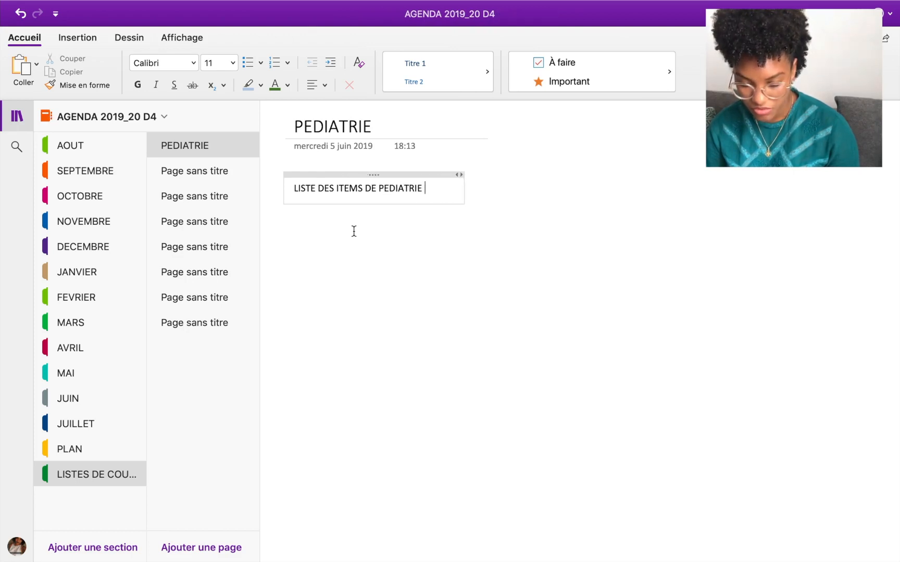
{"action": "key", "text": "Return"}
Step: Insert a table of eight rows and four columns under the heading on the PEDIATRIE page
{"action": "left_click", "coordinate": [37, 64]}
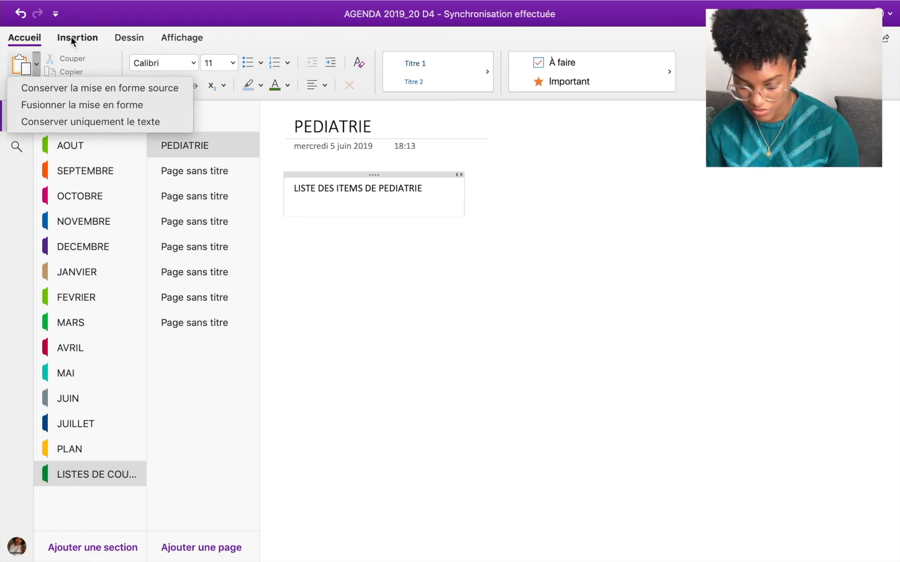
{"action": "left_click", "coordinate": [78, 38]}
{"action": "left_click", "coordinate": [20, 65]}
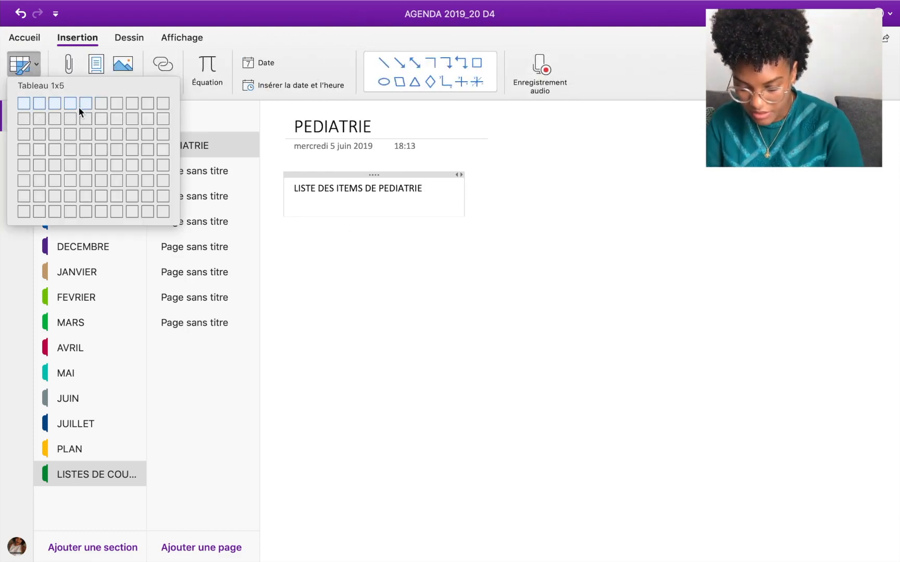
{"action": "left_click", "coordinate": [70, 215]}
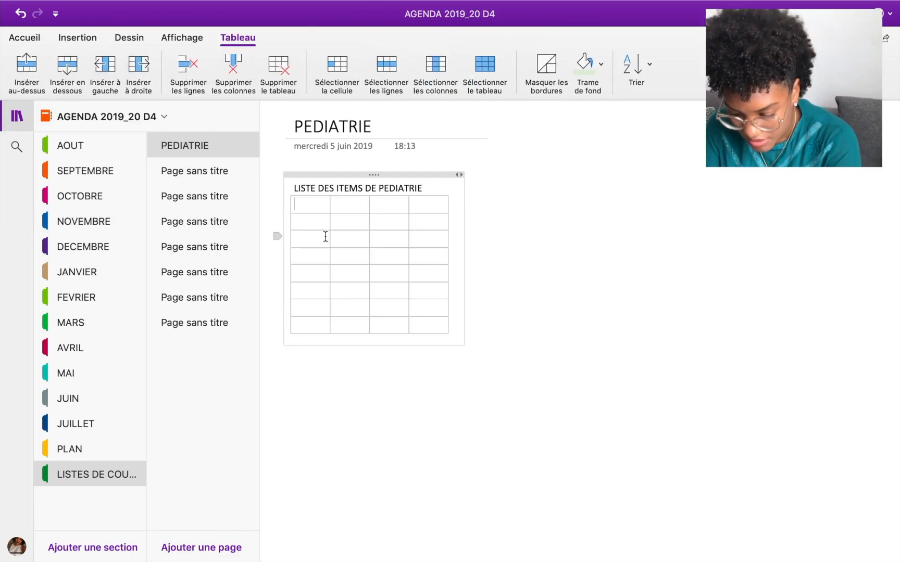
Step: Fill the table's first column with COURS 1 to COURS 5, followed by "..." and "...." in the next two rows
{"action": "type", "text": "COURS 1"}
{"action": "left_click", "coordinate": [317, 221]}
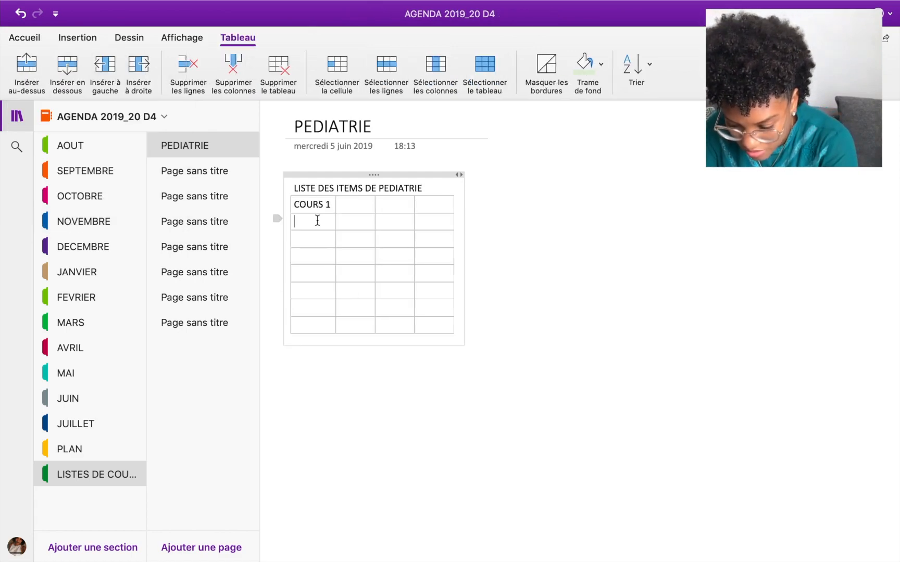
{"action": "left_click", "coordinate": [329, 238]}
{"action": "type", "text": "COURS 3"}
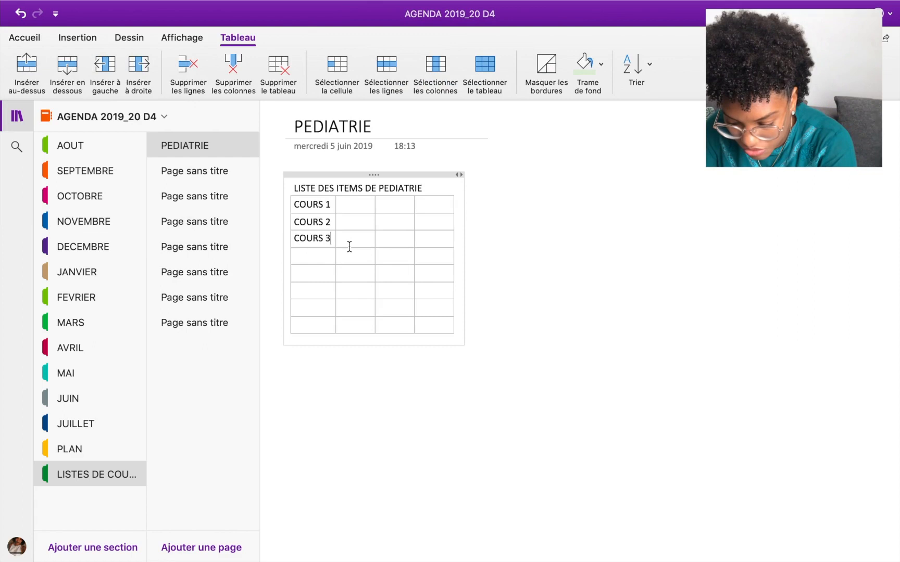
{"action": "left_click", "coordinate": [307, 255]}
{"action": "type", "text": "COURS 4"}
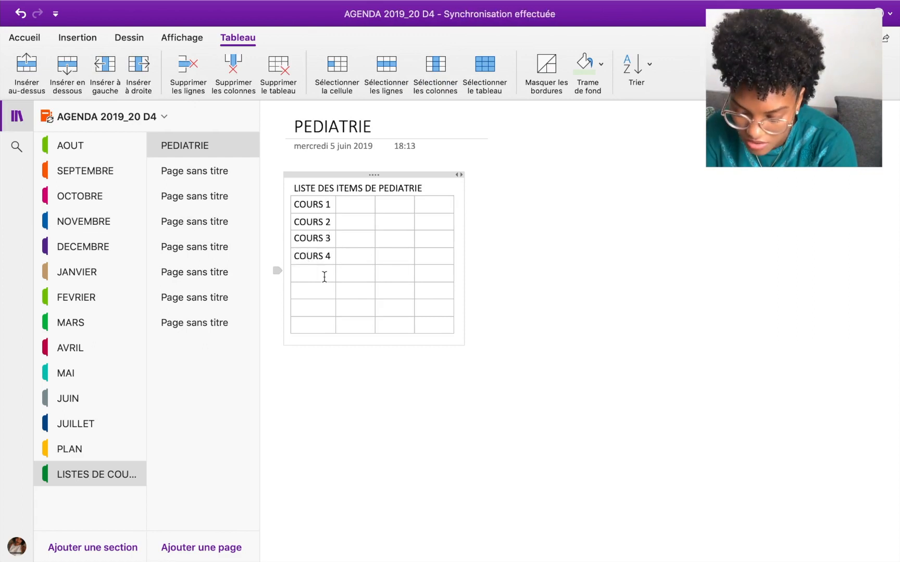
{"action": "left_click", "coordinate": [324, 276]}
{"action": "type", "text": "COURS 5"}
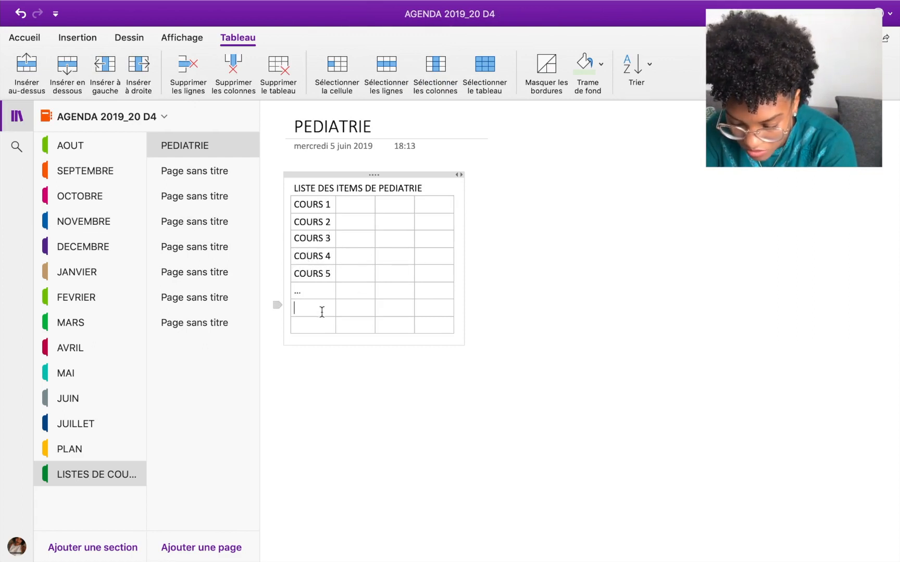
{"action": "type", "text": "...."}
Step: Insert a header row above COURS 1 and enter "LU/ COMPRIS" in its second column
{"action": "left_click", "coordinate": [345, 204]}
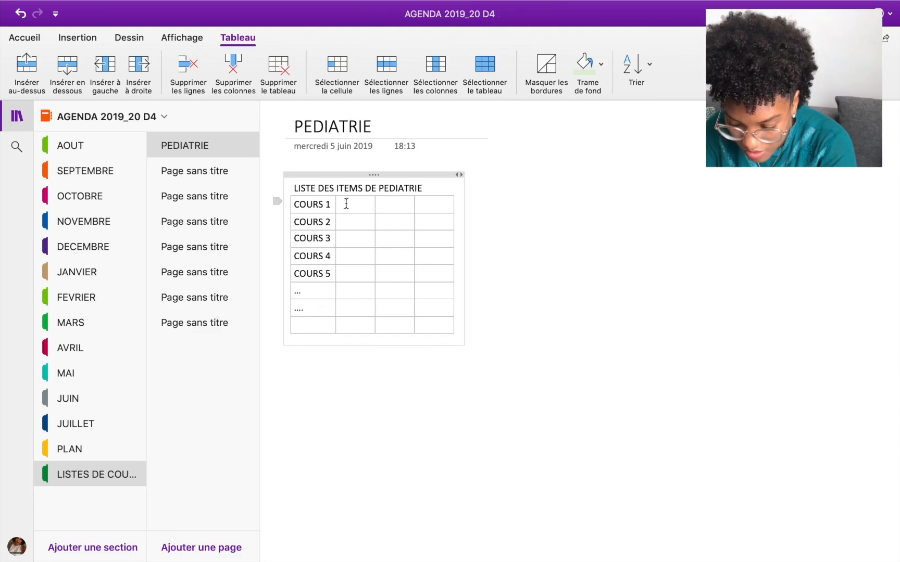
{"action": "left_click", "coordinate": [26, 67]}
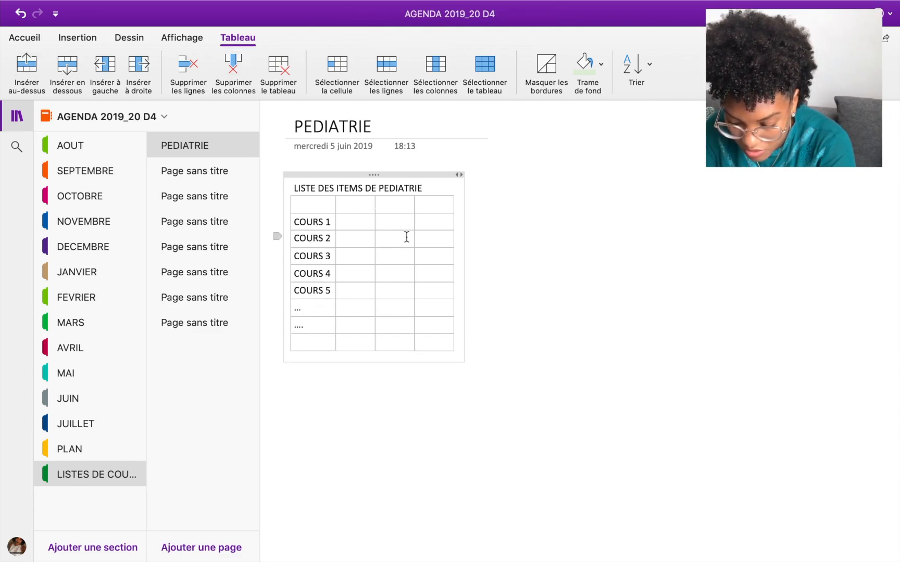
{"action": "type", "text": "LU"}
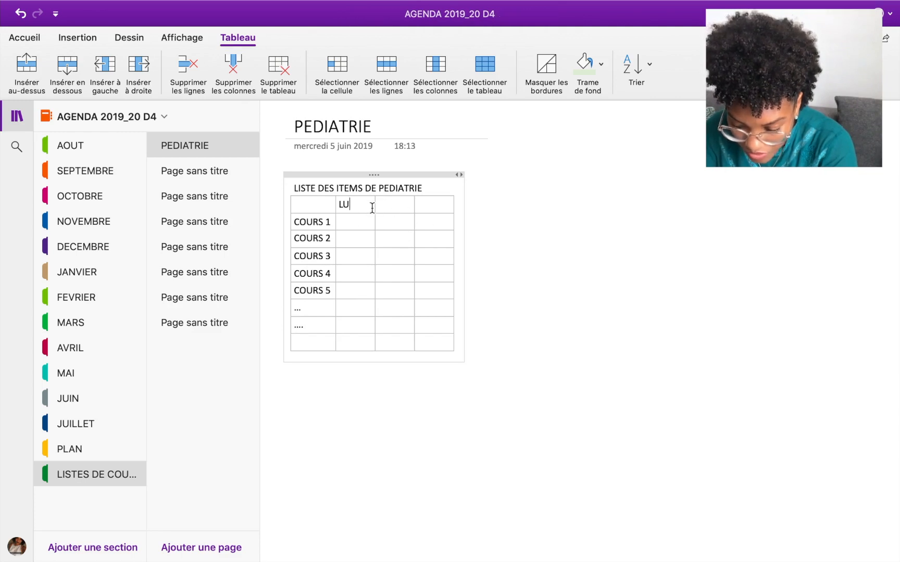
{"action": "type", "text": "/ COMPRIS"}
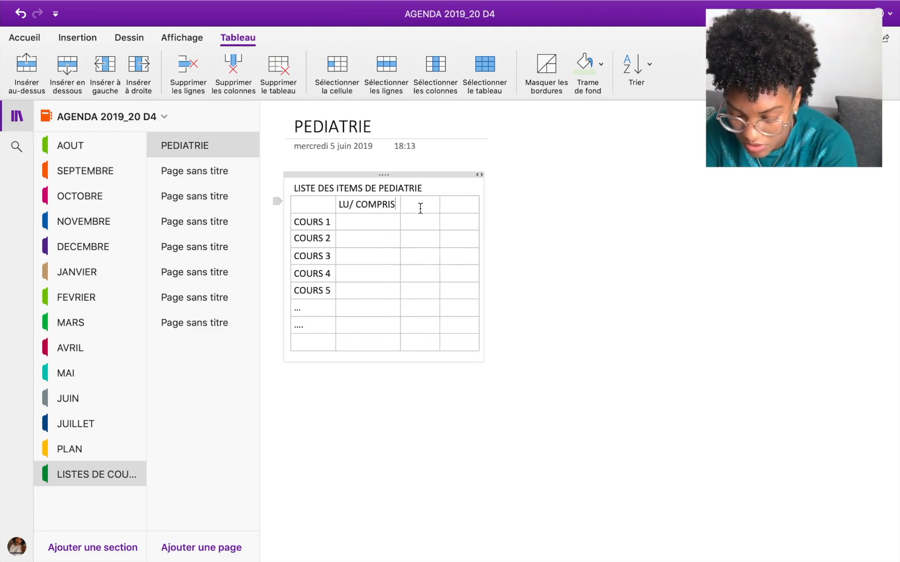
Step: Fill the next two header cells of the PEDIATRIE table with "QCM + RELU" and "RESTITUTION + RELU"
{"action": "key", "text": "Tab"}
{"action": "type", "text": "Q"}
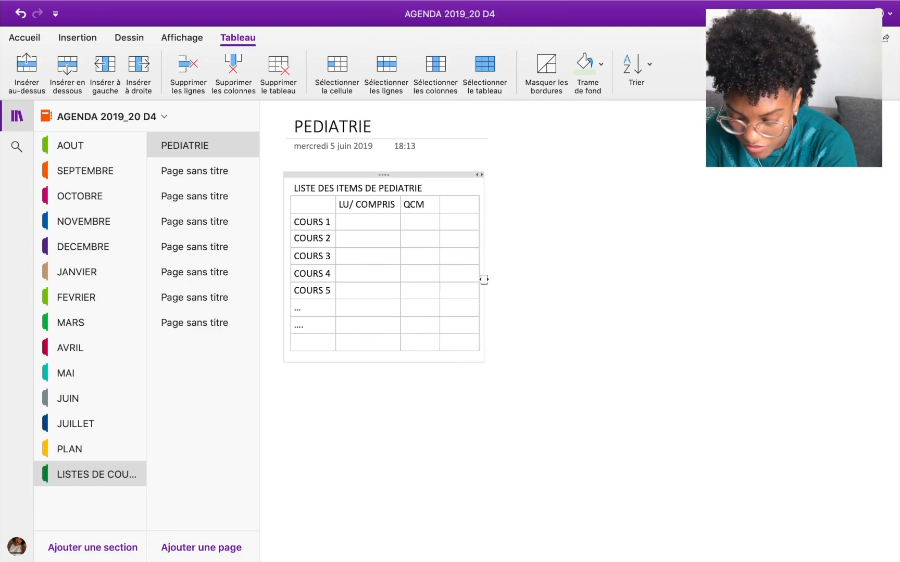
{"action": "type", "text": "CM + "}
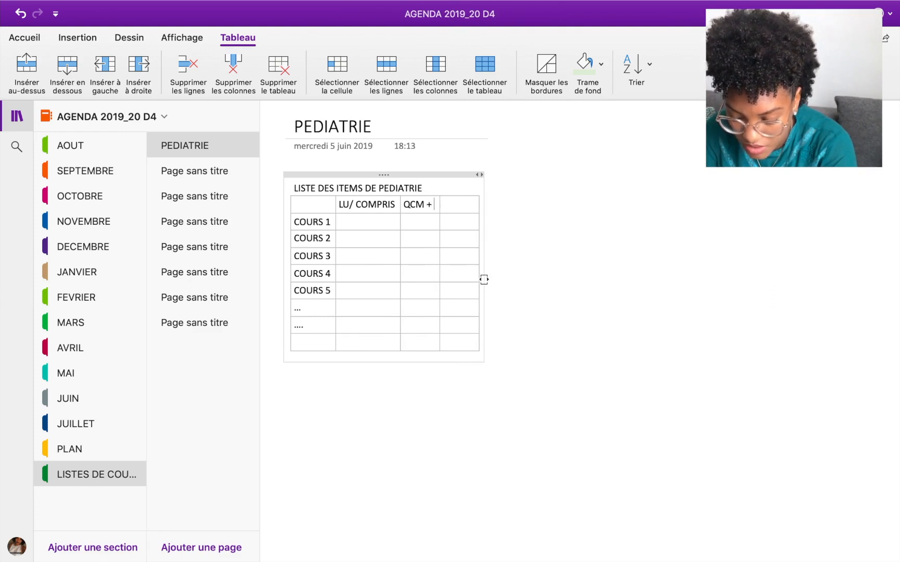
{"action": "type", "text": "RELU"}
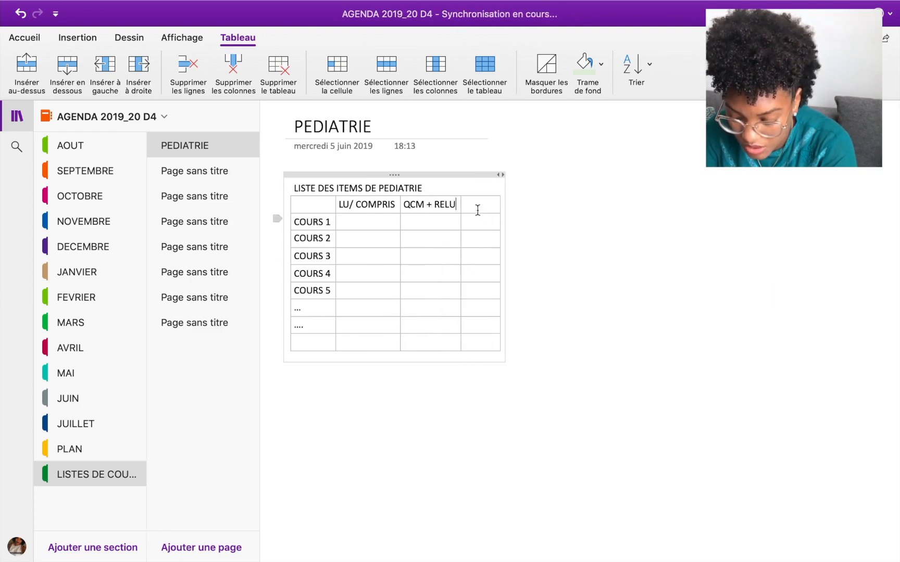
{"action": "key", "text": "Tab"}
{"action": "type", "text": "RE"}
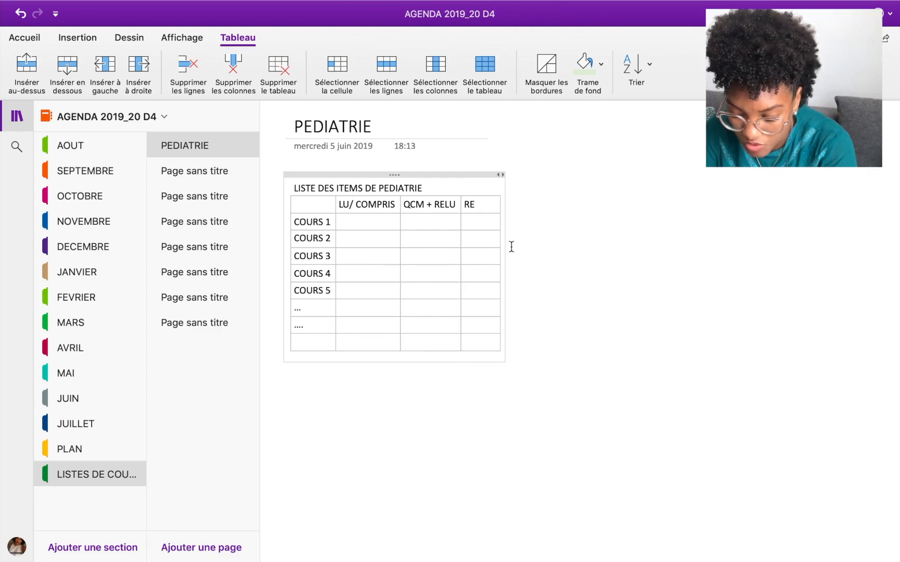
{"action": "type", "text": "STITUTI"}
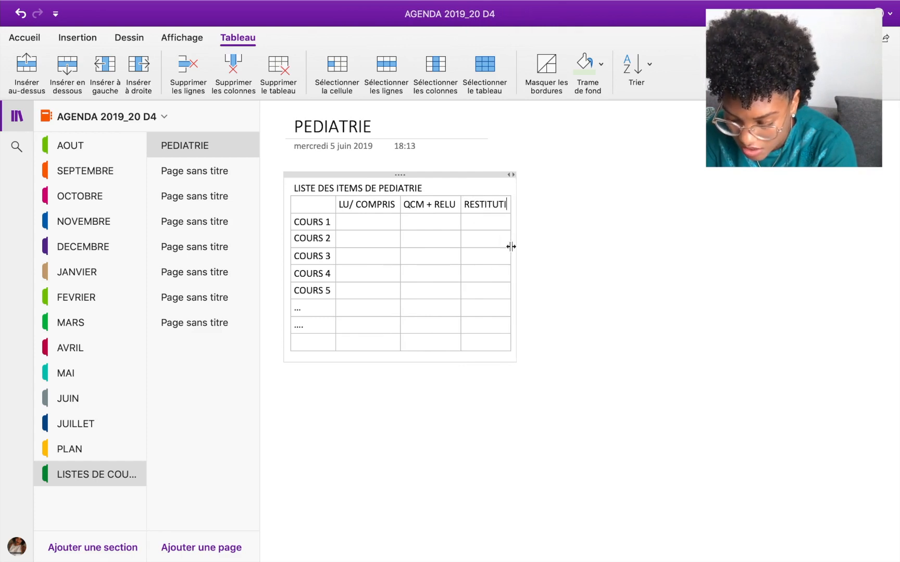
{"action": "type", "text": "ON + RELU"}
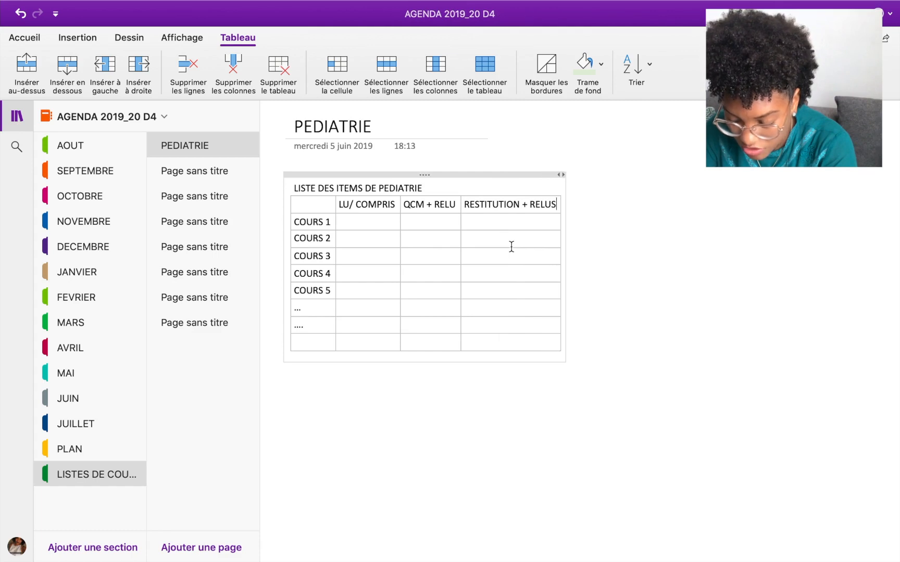
Step: Add a column after RESTITUTION + RELU and give it the header "QCM + FICHES ..."
{"action": "left_click", "coordinate": [139, 68]}
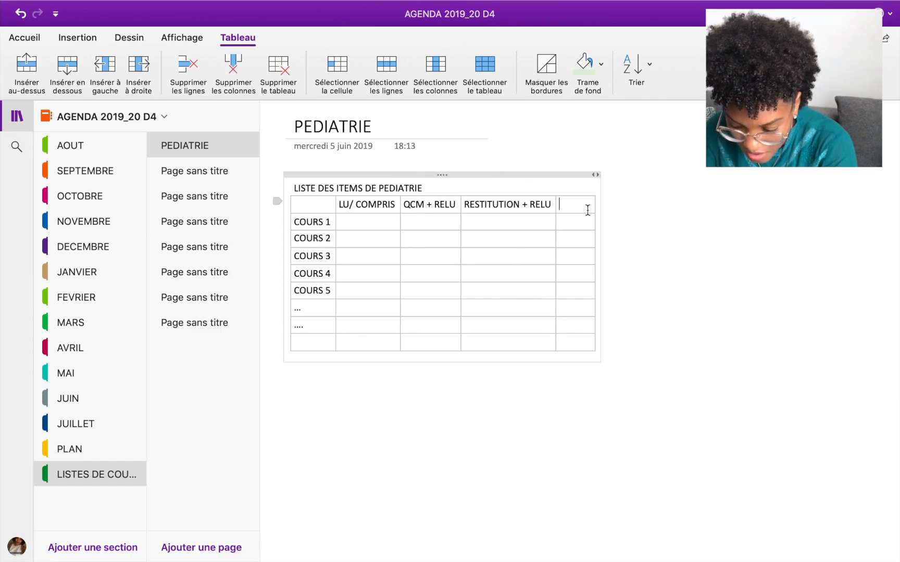
{"action": "type", "text": "Q"}
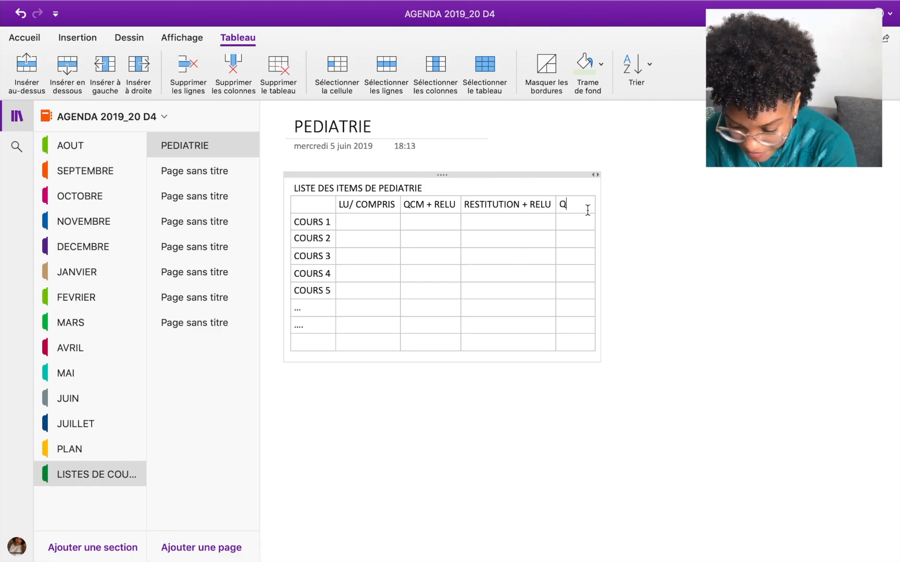
{"action": "type", "text": "CM +"}
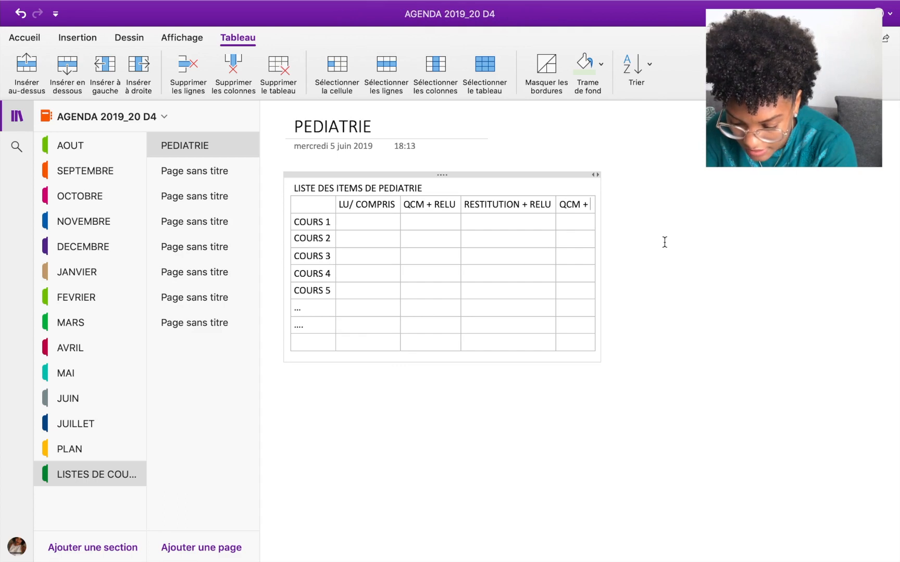
{"action": "type", "text": " FICHES ;"}
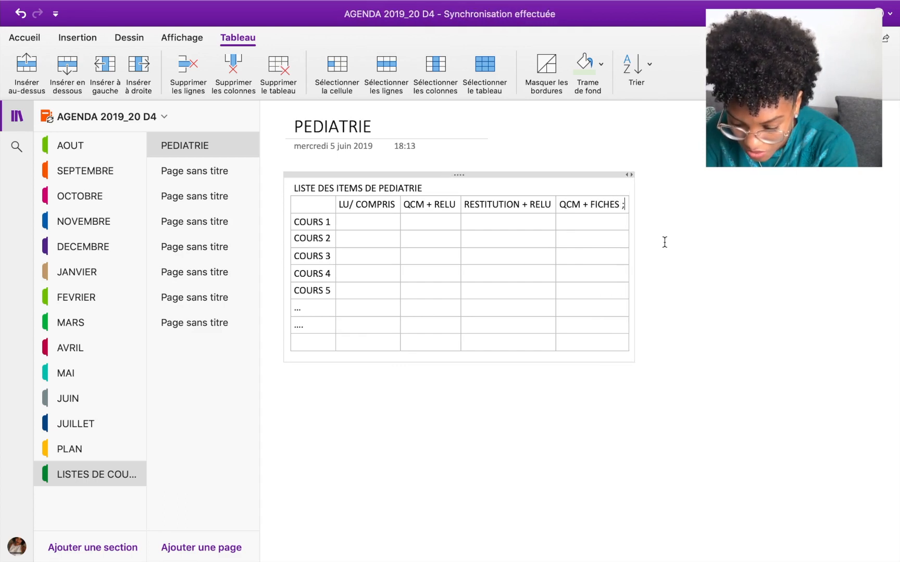
{"action": "type", "text": "..."}
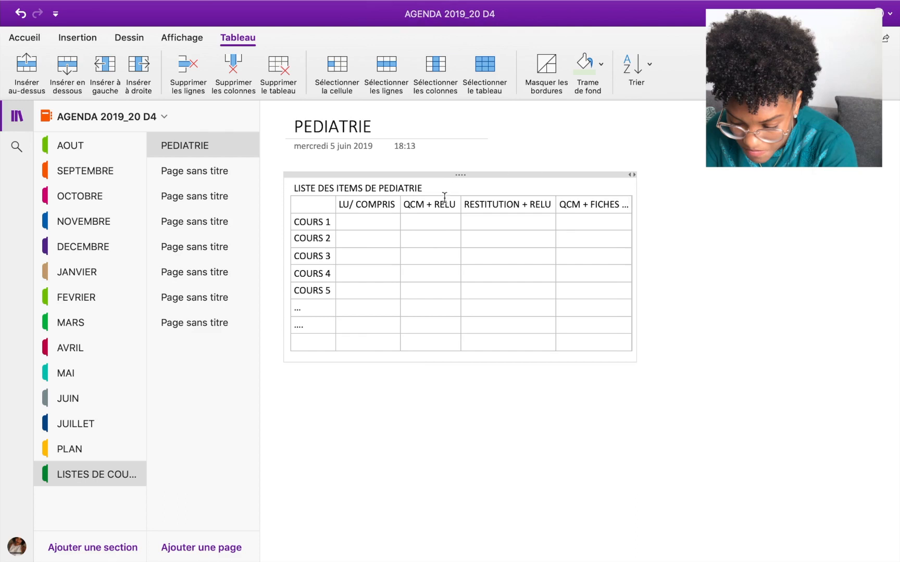
Step: Append the review days j1, J2, J7 and J30 to the table's four column headers in order
{"action": "type", "text": "j1"}
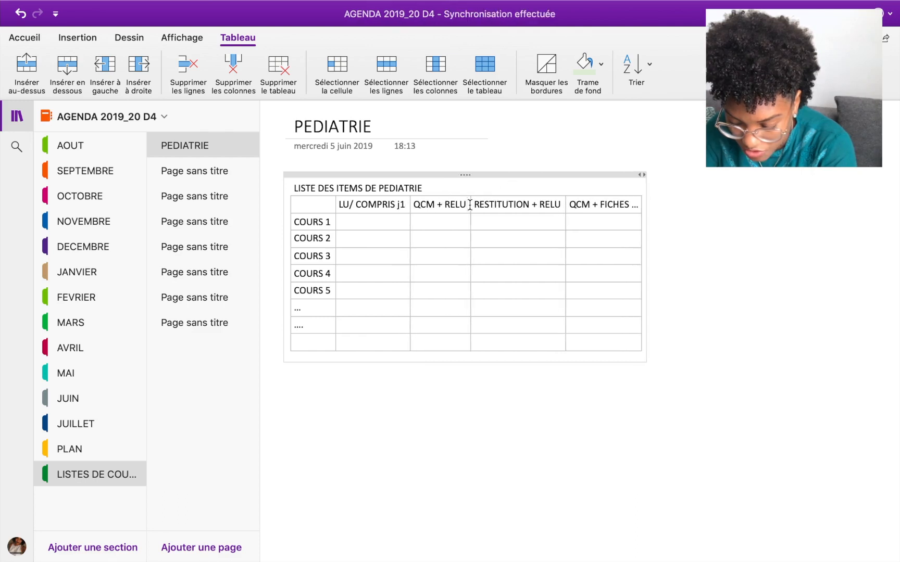
{"action": "left_click", "coordinate": [469, 204]}
{"action": "type", "text": "j2"}
{"action": "left_click", "coordinate": [573, 204]}
{"action": "type", "text": "J7"}
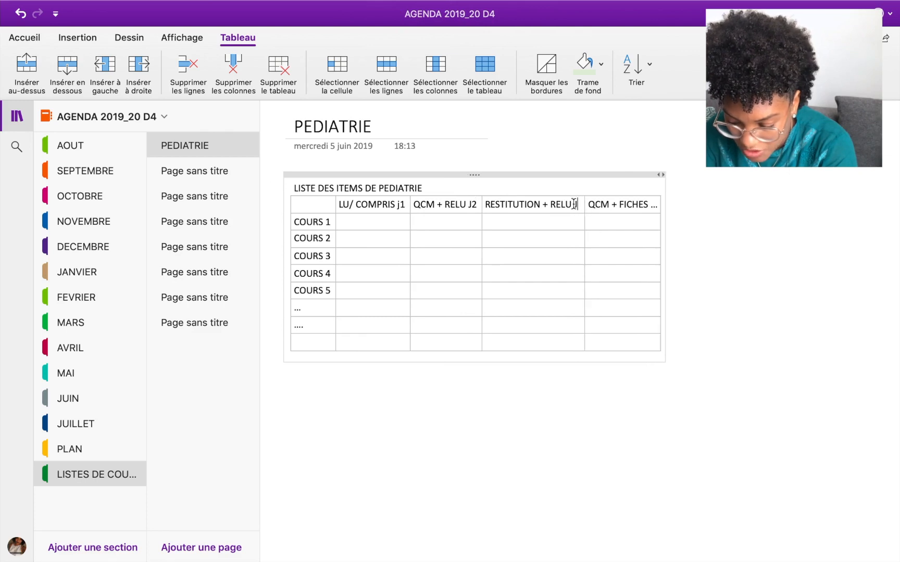
{"action": "left_click", "coordinate": [663, 205]}
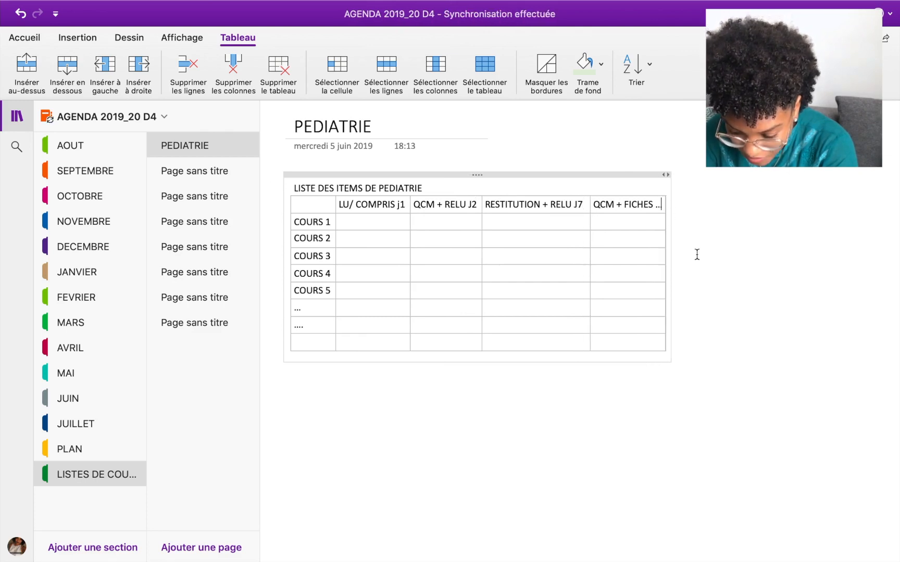
{"action": "type", "text": "J"}
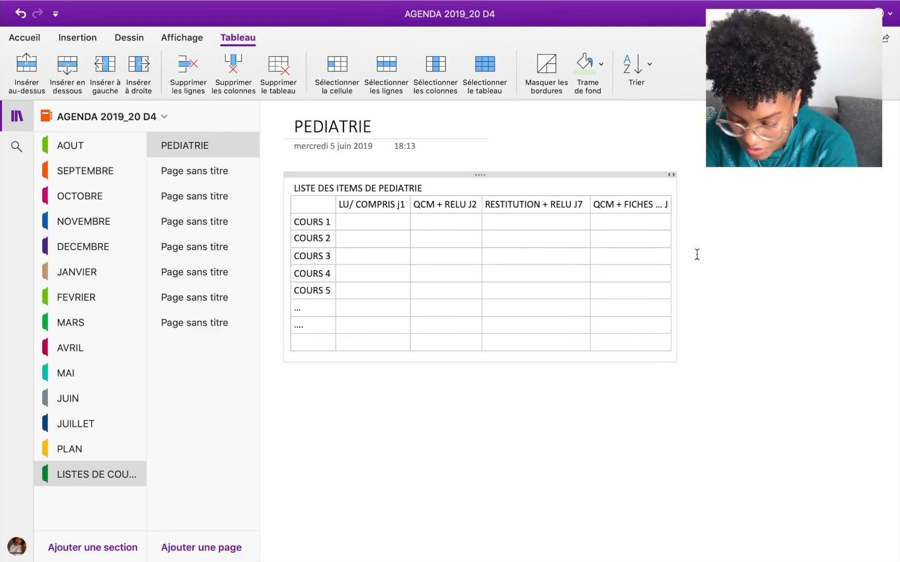
{"action": "type", "text": "30"}
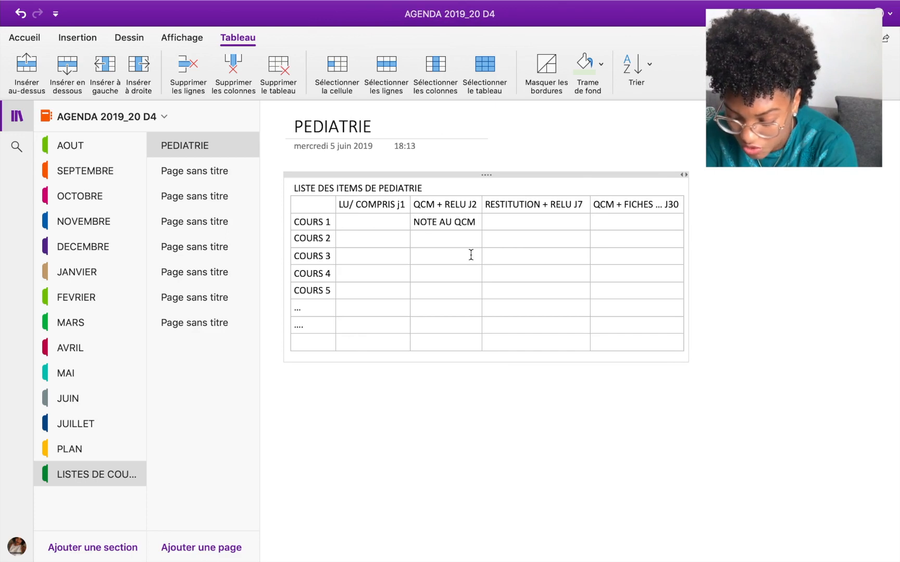
{"action": "type", "text": "..."}
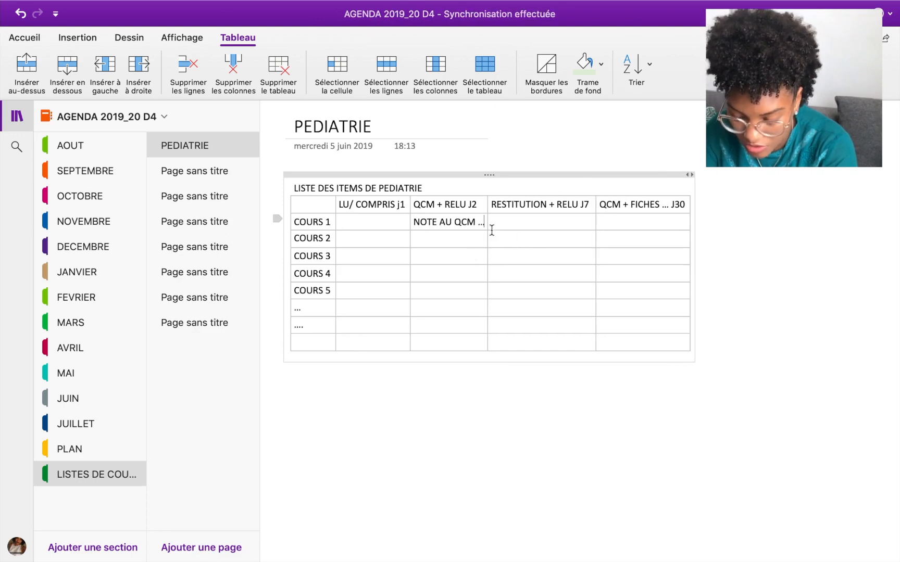
{"action": "key", "text": "Return"}
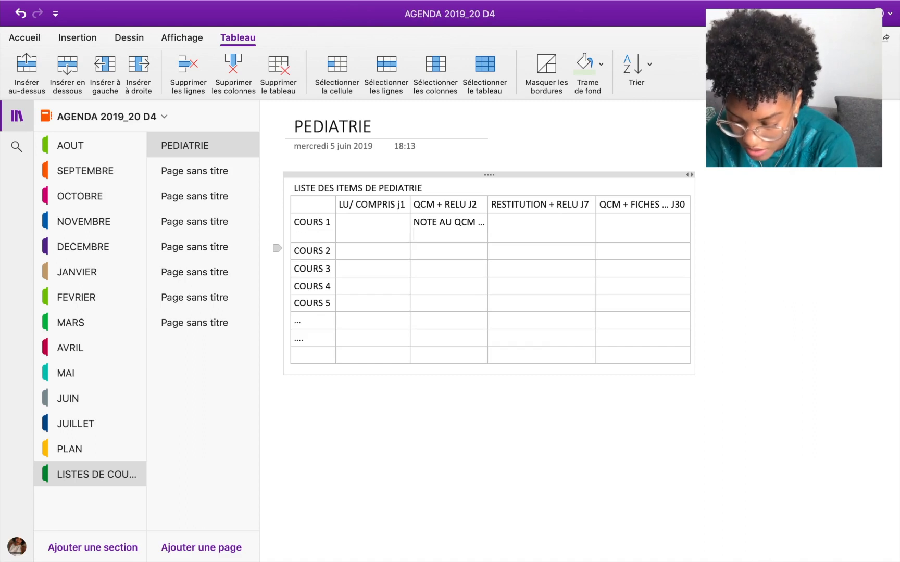
{"action": "type", "text": "CE QUE J4"}
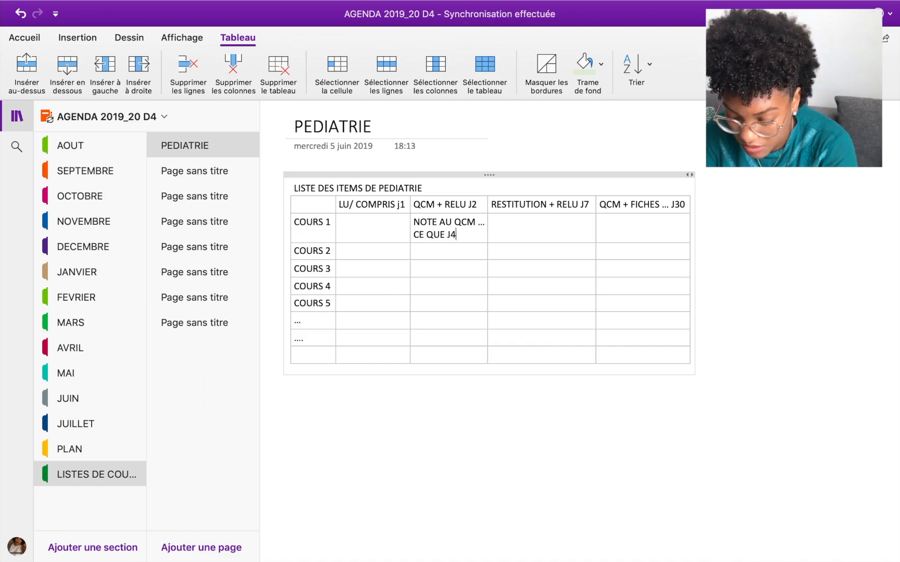
{"action": "key", "text": "BackSpace"}
{"action": "key", "text": "BackSpace"}
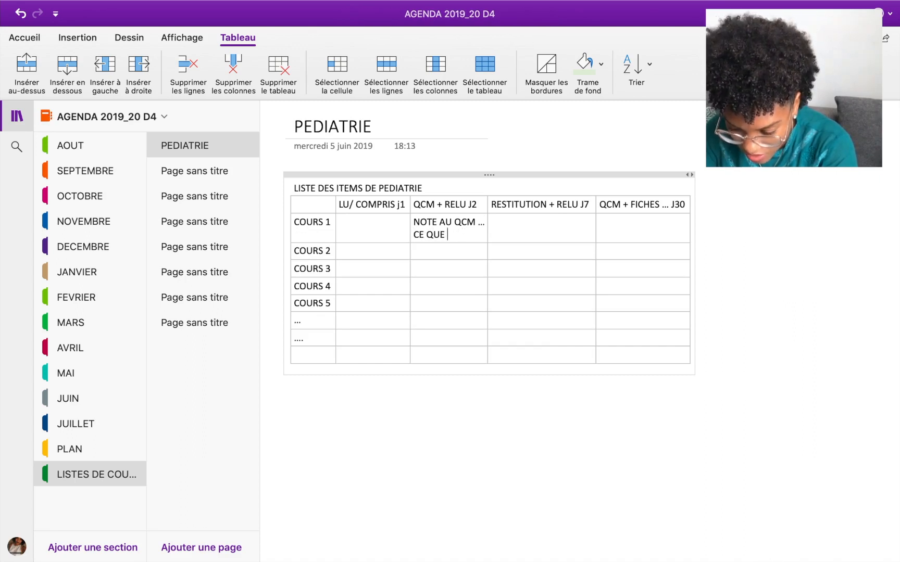
{"action": "key", "text": "BackSpace"}
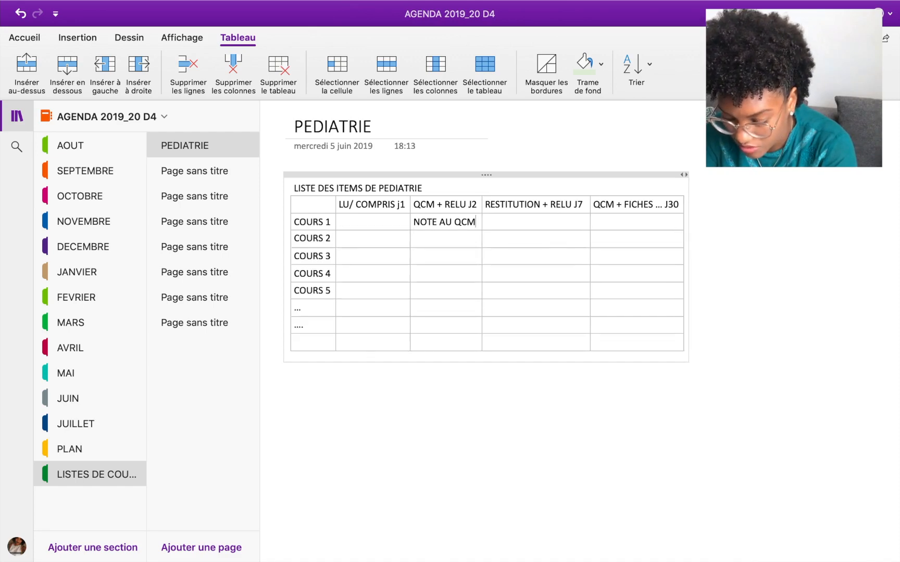
Step: Complete the COURS 1 cell under QCM + RELU J2 as "NOTE AU QCM =" followed by "Ce que j'ai eu du mal a retenir : ...."
{"action": "type", "text": "= ce"}
{"action": "key", "text": "BackSpace"}
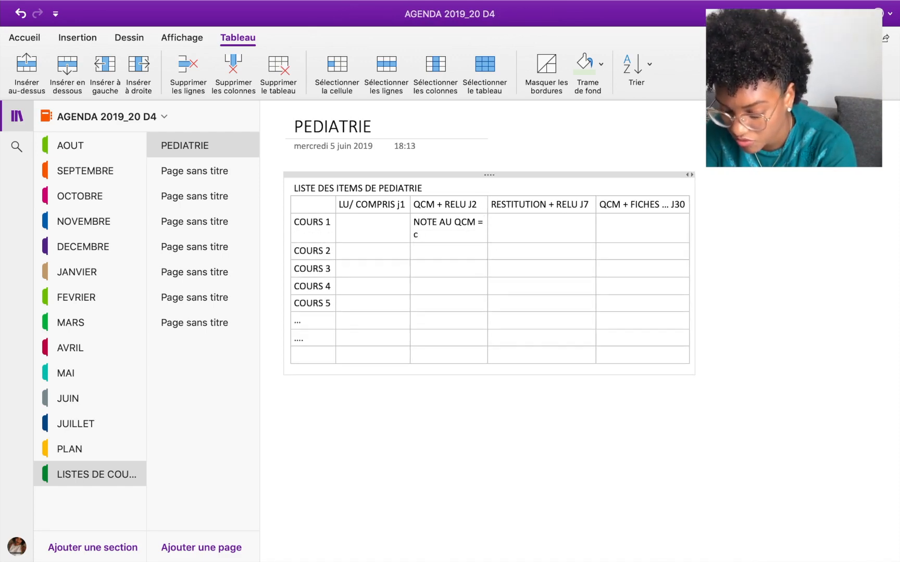
{"action": "key", "text": "BackSpace"}
{"action": "key", "text": "BackSpace"}
{"action": "type", "text": "Ce que j'ai eu du"}
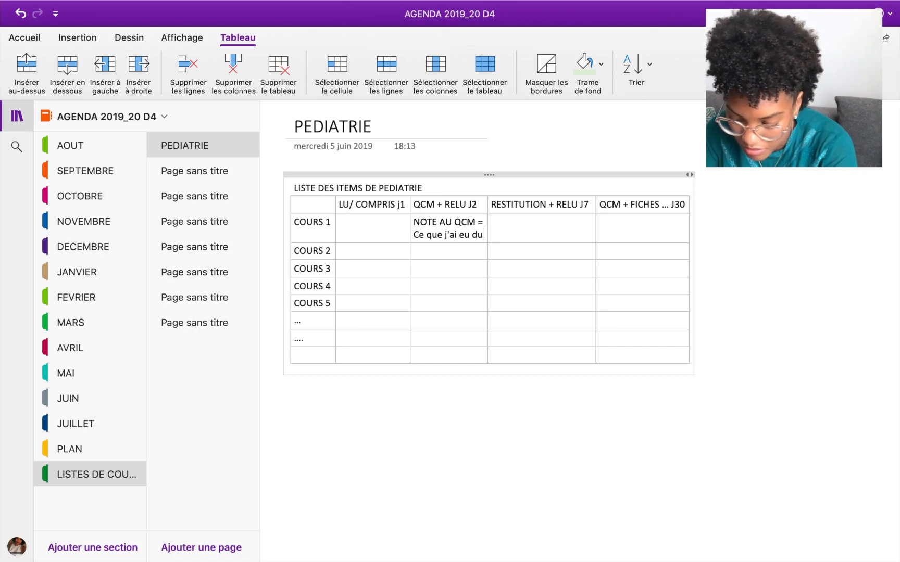
{"action": "type", "text": " mal a retenir"}
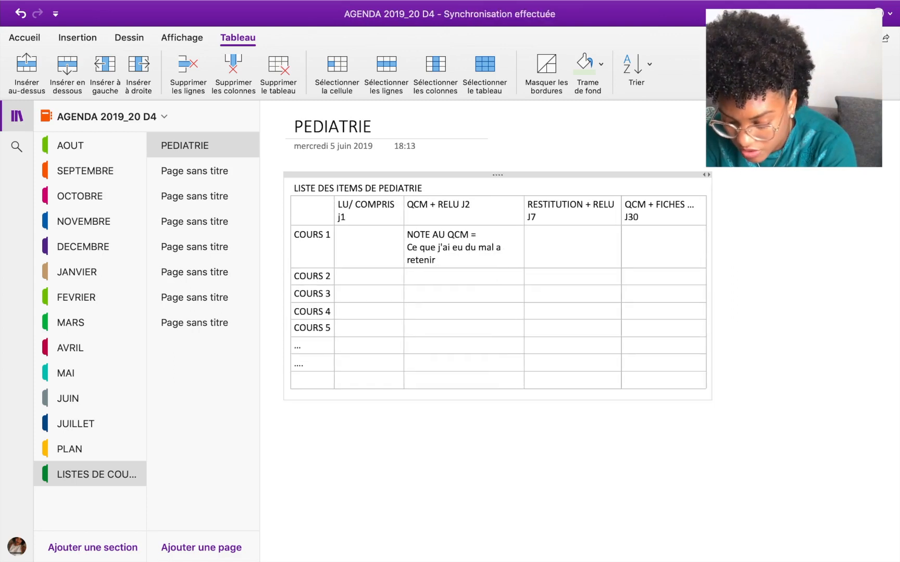
{"action": "type", "text": " : "}
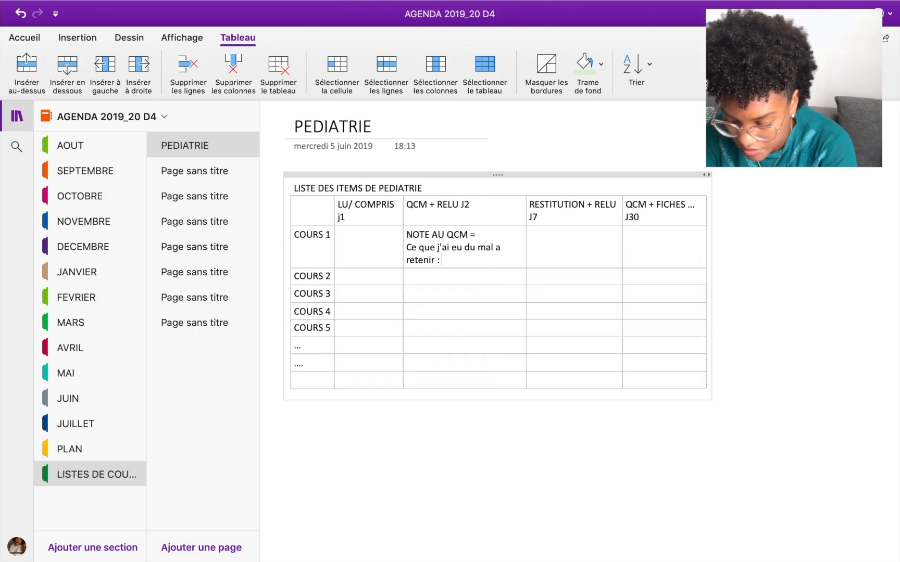
{"action": "type", "text": "...."}
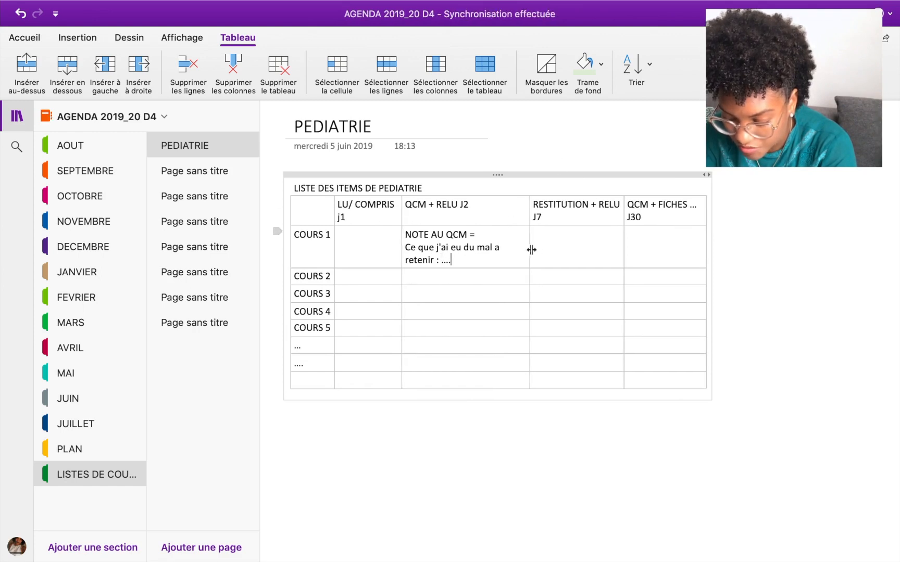
Step: Widen the note container and the table's QCM + RELU J2 and QCM + FICHES ... J30 columns
{"action": "left_click_drag", "start_coordinate": [530, 249], "coordinate": [546, 249]}
{"action": "left_click_drag", "start_coordinate": [717, 237], "coordinate": [827, 239]}
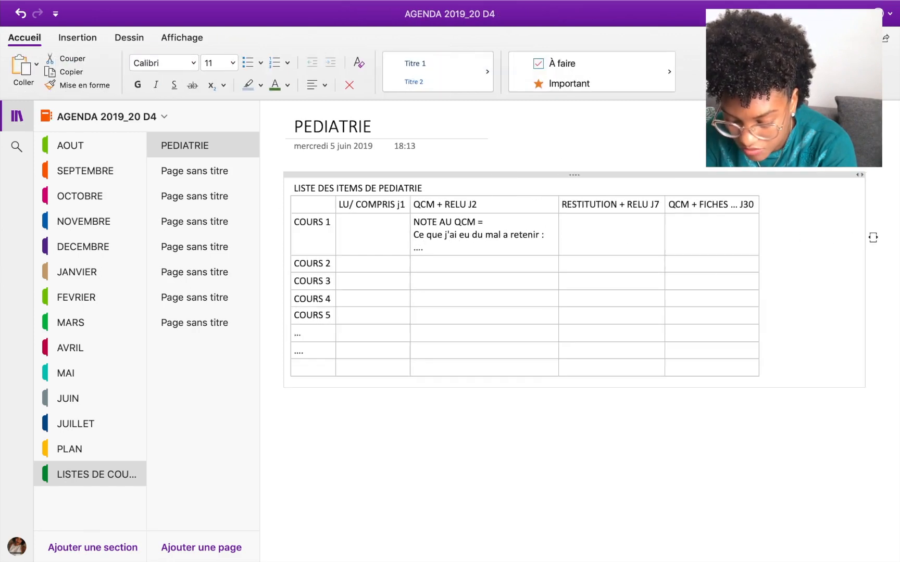
{"action": "left_click_drag", "start_coordinate": [761, 240], "coordinate": [853, 240]}
{"action": "left_click", "coordinate": [668, 239]}
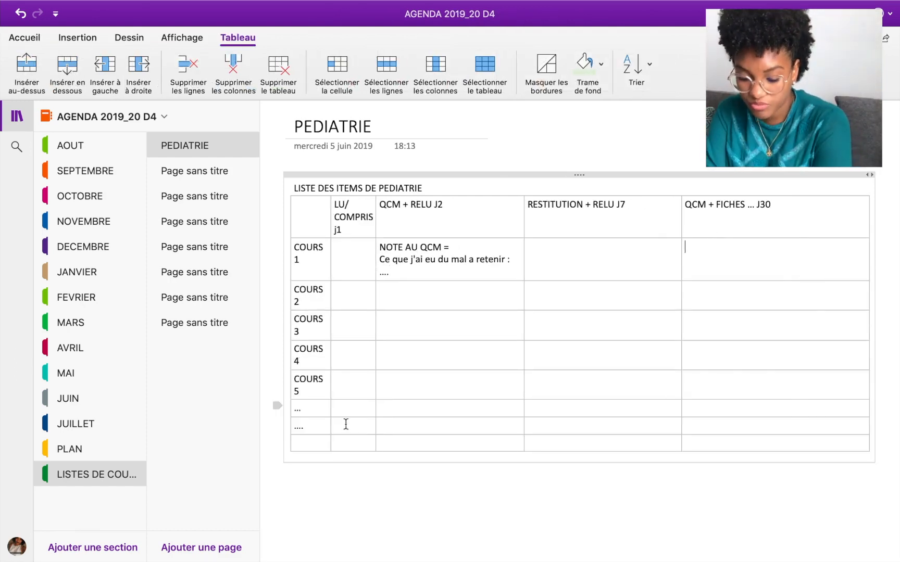
Step: Title the first untitled page below PEDIATRIE "DERMATOLOGIE"
{"action": "left_click", "coordinate": [217, 170]}
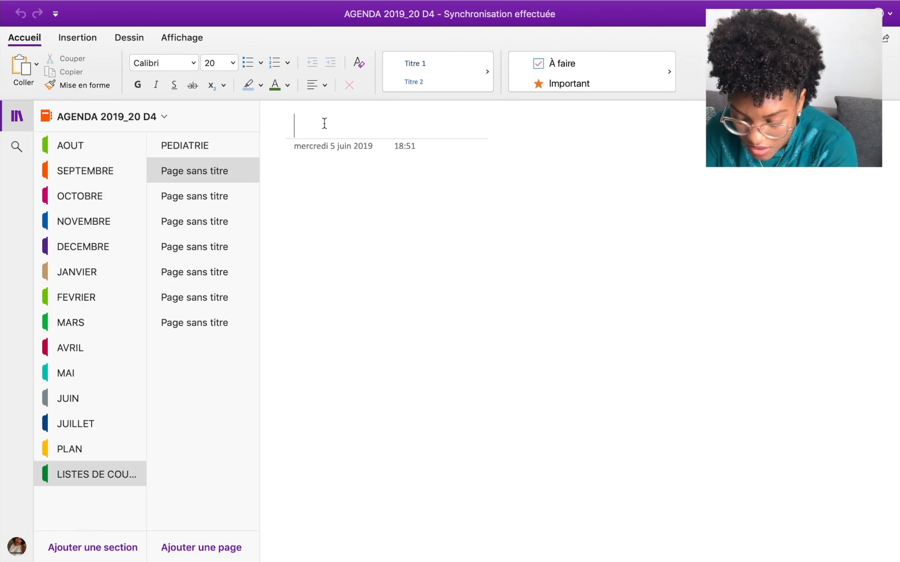
{"action": "type", "text": "d"}
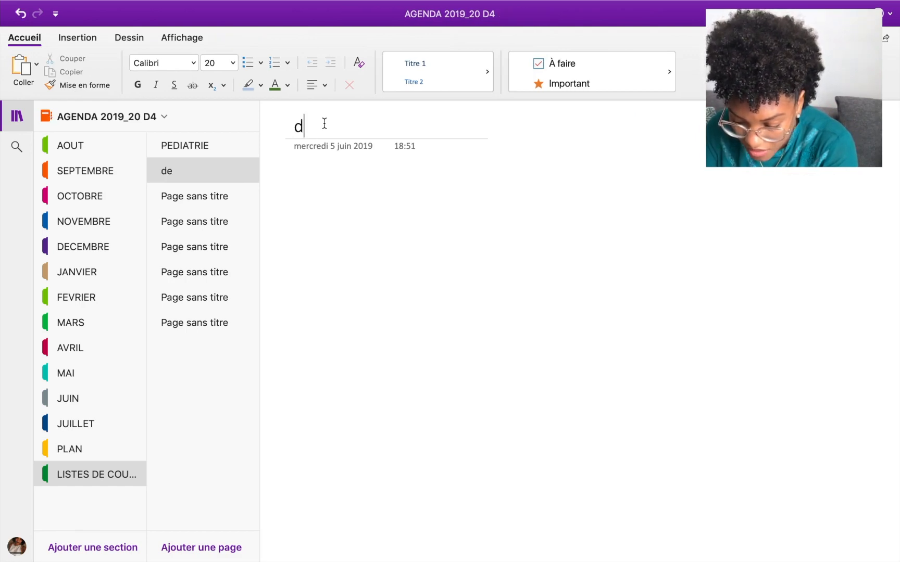
{"action": "key", "text": "BackSpace"}
{"action": "type", "text": "DERMATOLOGIE"}
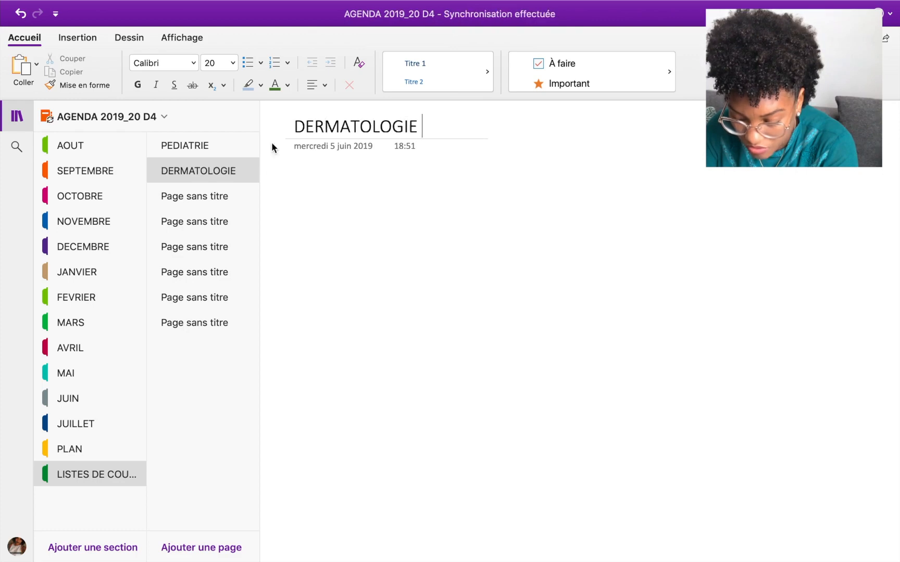
{"action": "key", "text": "Return"}
Step: Copy the PEDIATRIE page's heading and table onto the DERMATOLOGIE page and enter "DER" in the copied heading
{"action": "left_click", "coordinate": [199, 151]}
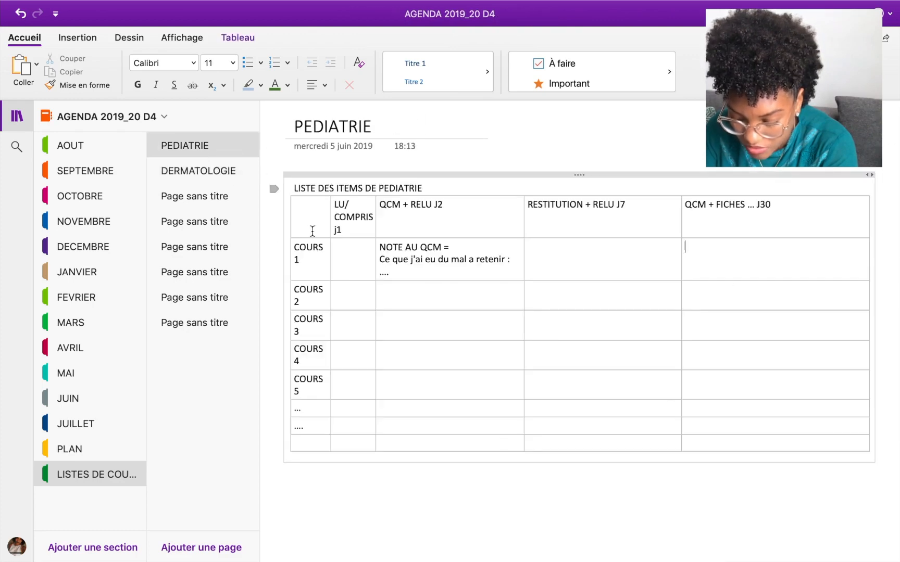
{"action": "left_click", "coordinate": [315, 175]}
{"action": "right_click", "coordinate": [316, 176]}
{"action": "left_click", "coordinate": [342, 234]}
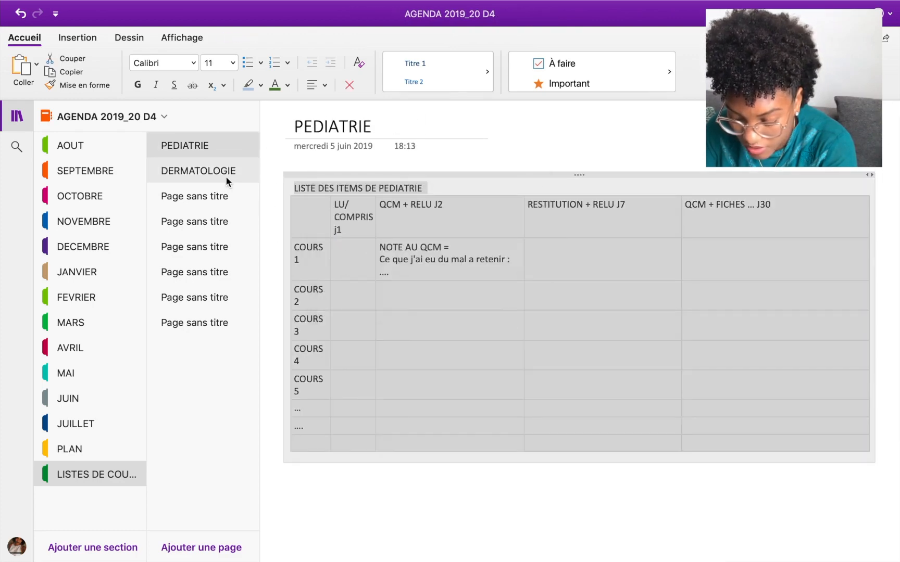
{"action": "left_click", "coordinate": [226, 174]}
{"action": "right_click", "coordinate": [300, 176]}
{"action": "left_click", "coordinate": [327, 244]}
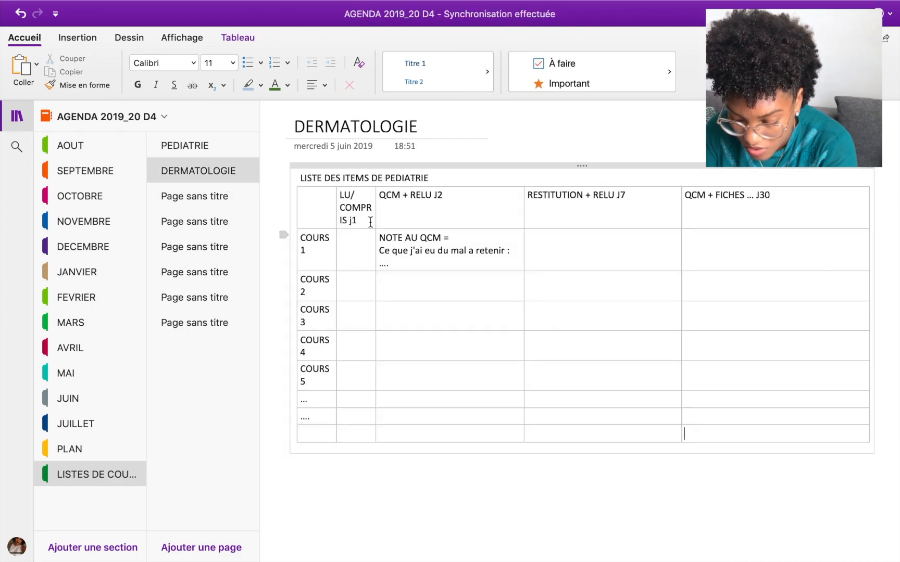
{"action": "type", "text": "DER"}
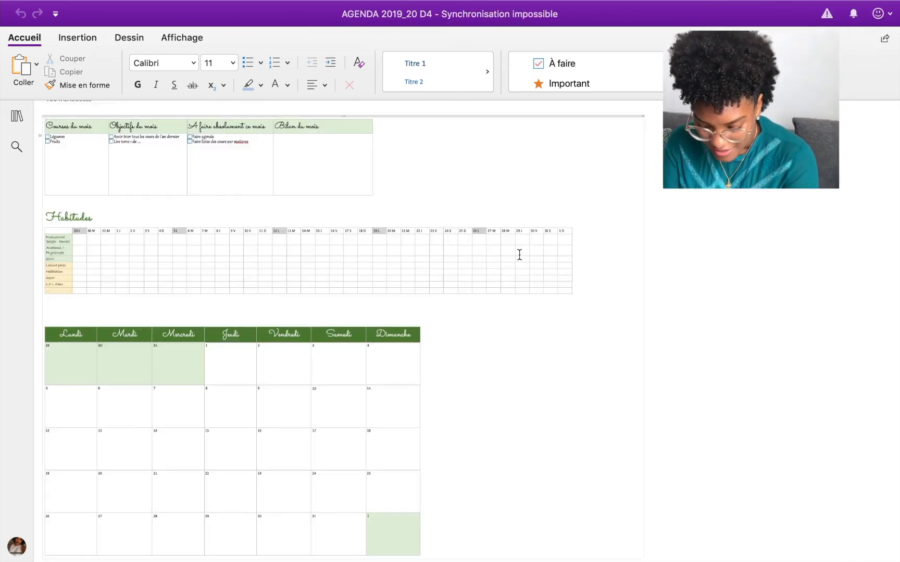
Step: Review the AOUT monthly overview page, from the Courses du mois table and Habitudes tracker to the calendar
{"action": "scroll", "coordinate": [519, 255], "scroll_direction": "down", "scroll_amount": 1}
{"action": "scroll", "coordinate": [300, 187], "scroll_direction": "up", "scroll_amount": 5}
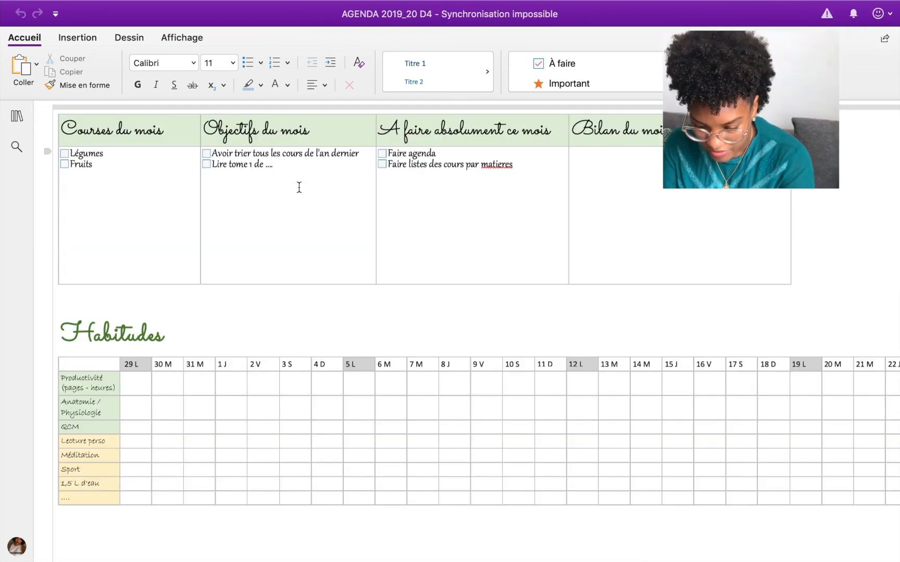
{"action": "scroll", "coordinate": [299, 187], "scroll_direction": "down", "scroll_amount": 4}
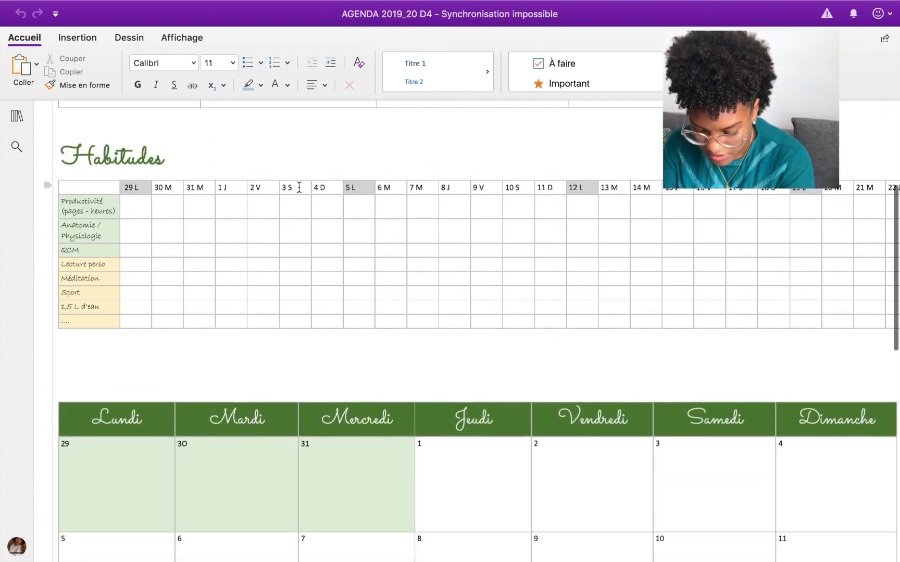
{"action": "scroll", "coordinate": [299, 187], "scroll_direction": "down", "scroll_amount": 4}
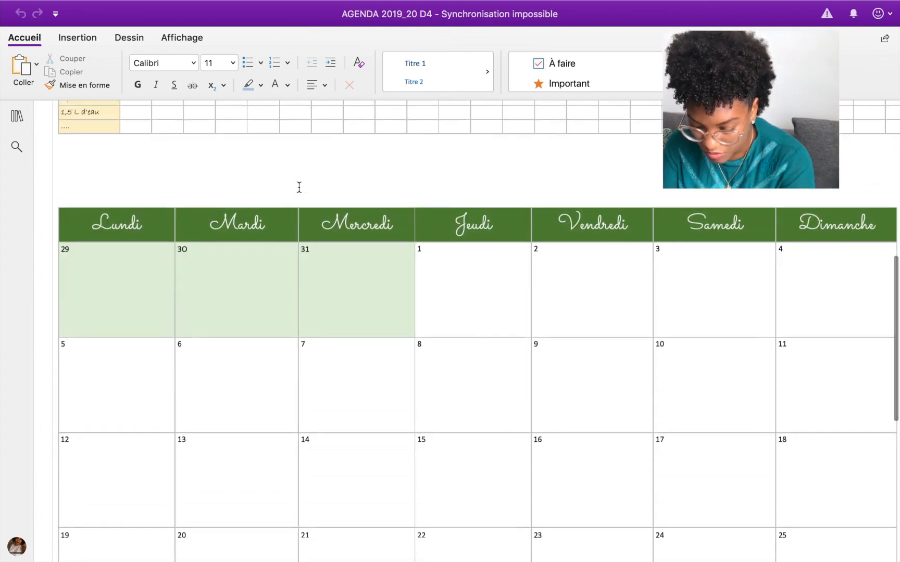
{"action": "scroll", "coordinate": [299, 187], "scroll_direction": "down", "scroll_amount": 3}
{"action": "scroll", "coordinate": [299, 187], "scroll_direction": "down", "scroll_amount": 4}
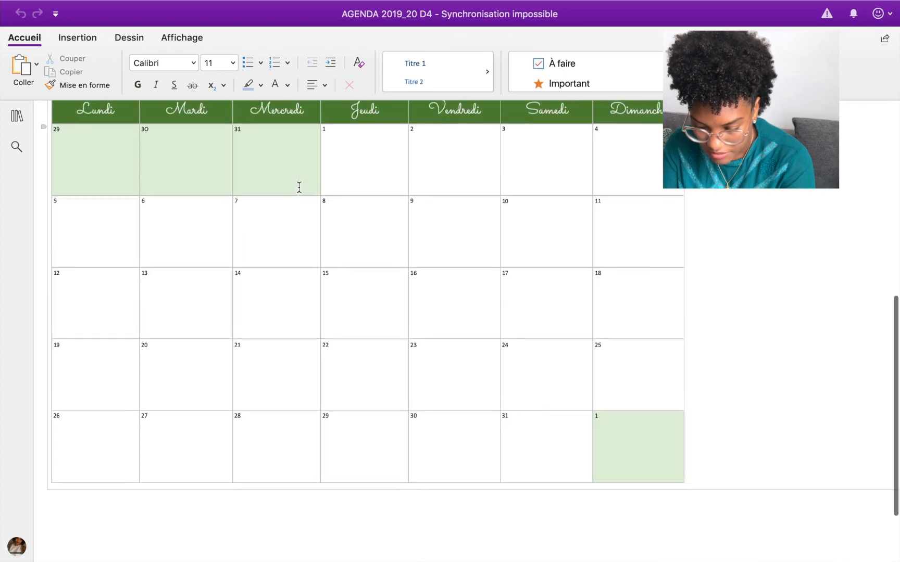
{"action": "scroll", "coordinate": [299, 187], "scroll_direction": "up", "scroll_amount": 5}
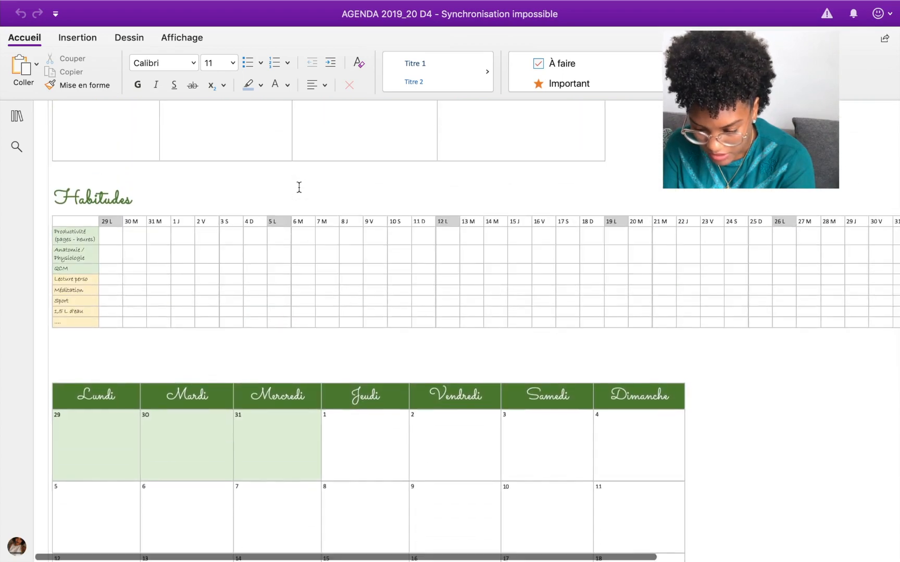
{"action": "scroll", "coordinate": [299, 186], "scroll_direction": "up", "scroll_amount": 3}
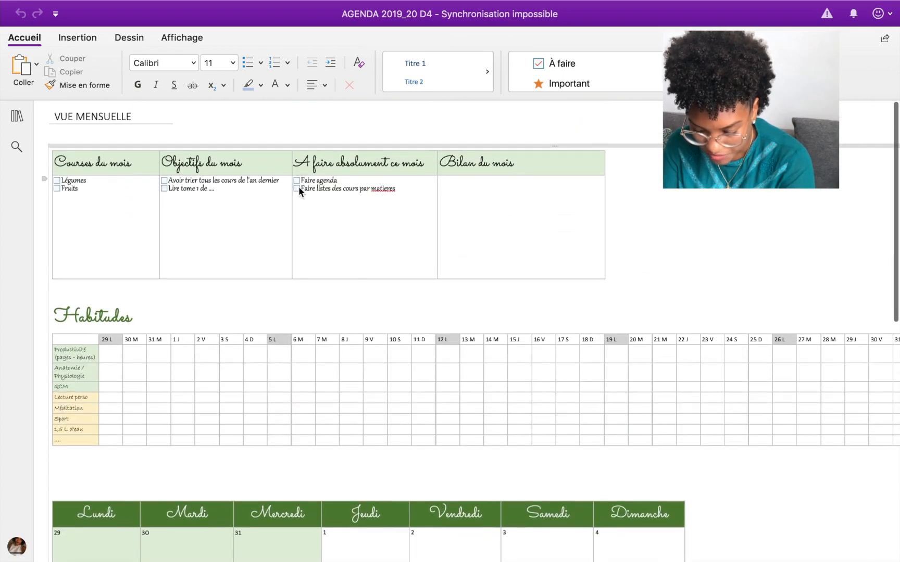
Step: Look through the AOUT weekly pages from SEMAINE DU 29 AU 4 to the last week, examining their planning tables
{"action": "left_click", "coordinate": [17, 116]}
{"action": "left_click", "coordinate": [231, 174]}
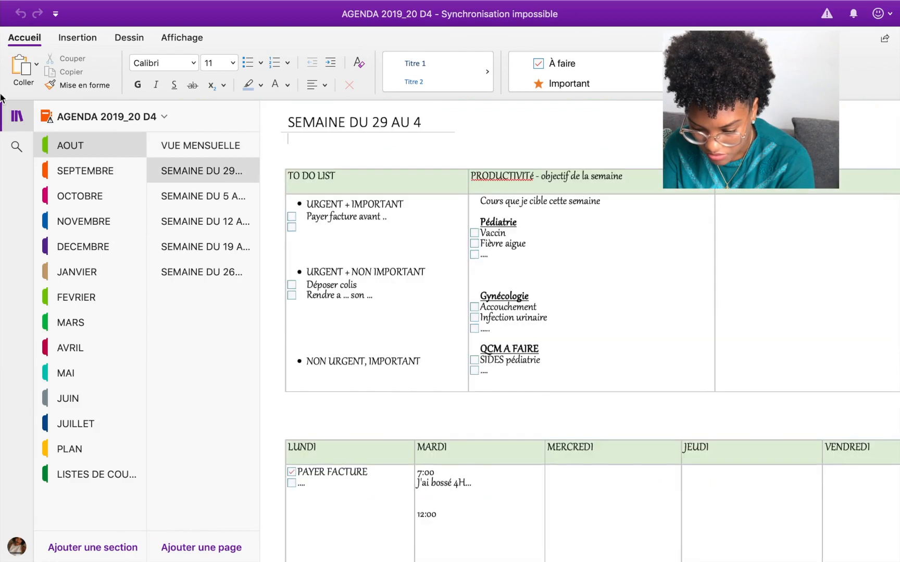
{"action": "scroll", "coordinate": [41, 307], "scroll_direction": "down", "scroll_amount": 4}
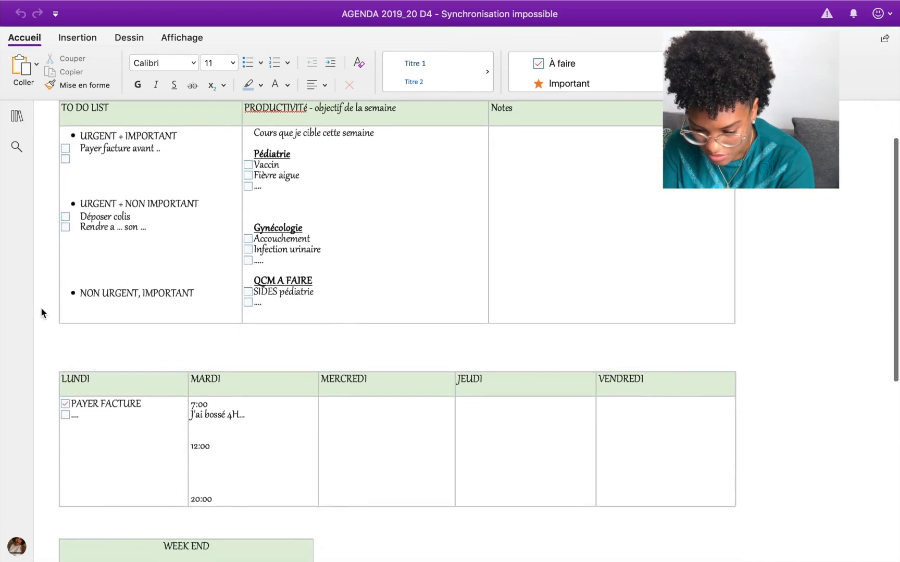
{"action": "scroll", "coordinate": [40, 307], "scroll_direction": "up", "scroll_amount": 3}
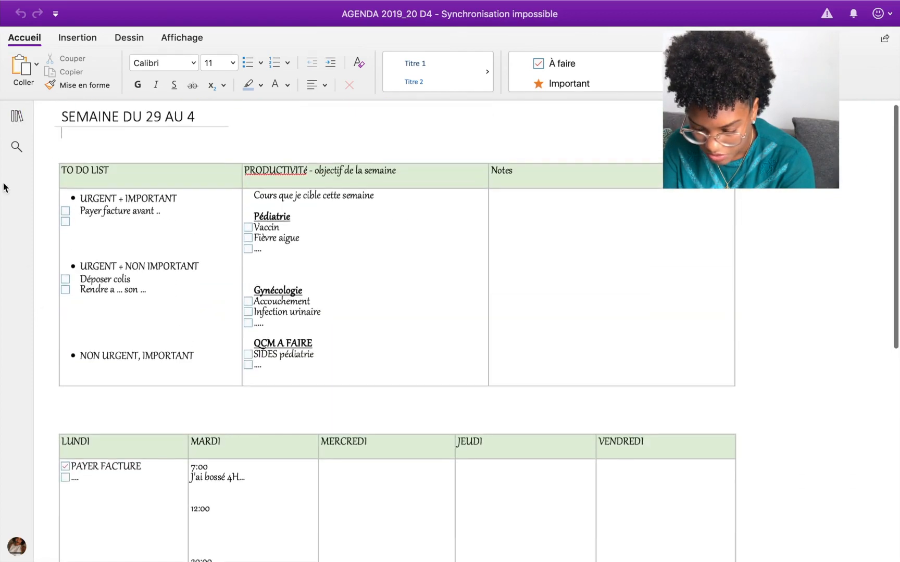
{"action": "left_click", "coordinate": [17, 116]}
{"action": "left_click", "coordinate": [241, 200]}
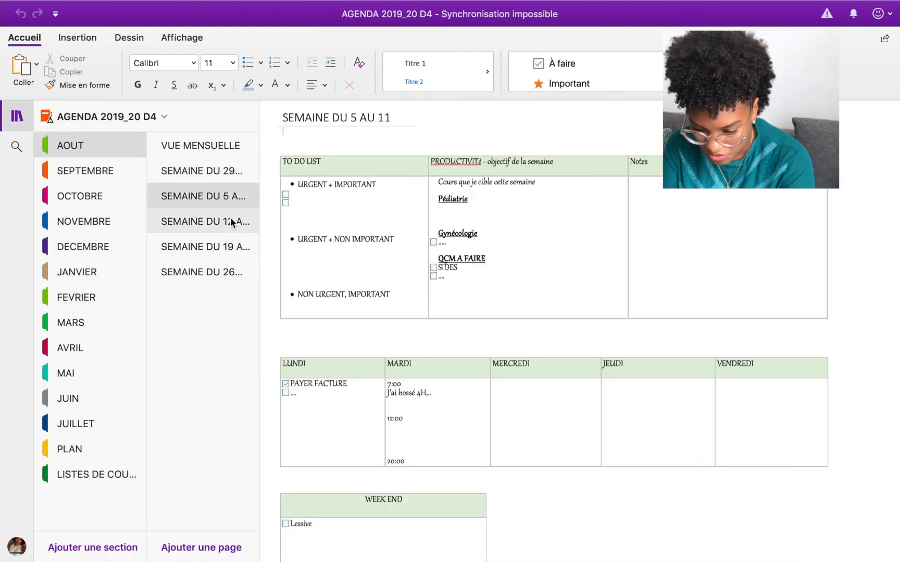
{"action": "left_click", "coordinate": [237, 221]}
{"action": "left_click", "coordinate": [237, 246]}
{"action": "left_click", "coordinate": [230, 276]}
Step: Examine the SEPTEMBRE section's VUE MENSUELLE and TO DO LIST pages and open the OCTOBRE section
{"action": "left_click", "coordinate": [114, 175]}
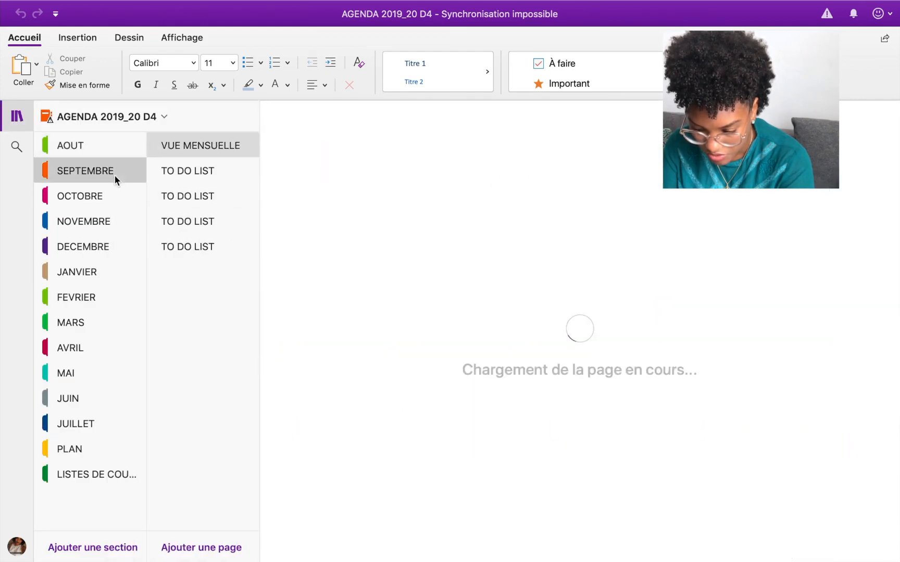
{"action": "left_click", "coordinate": [20, 115]}
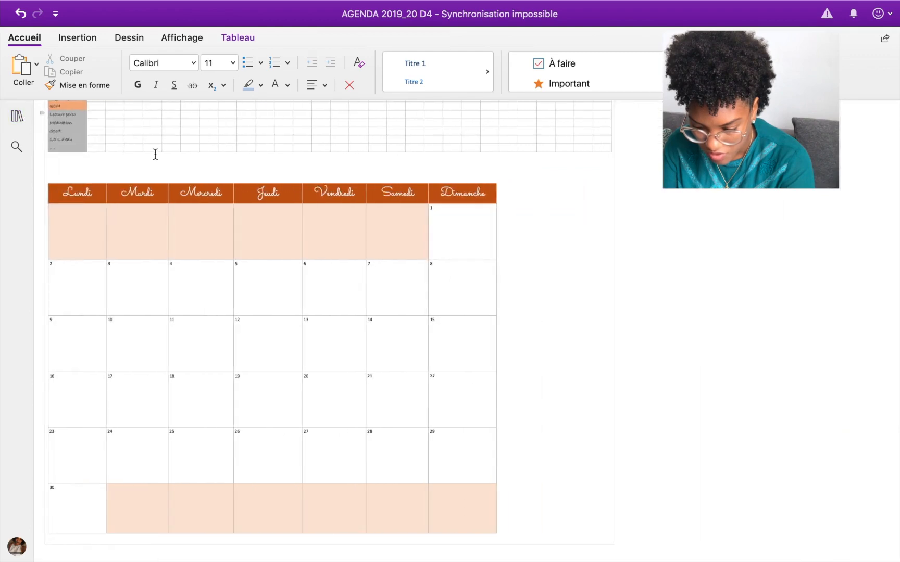
{"action": "scroll", "coordinate": [155, 154], "scroll_direction": "up", "scroll_amount": 3}
{"action": "scroll", "coordinate": [155, 154], "scroll_direction": "up", "scroll_amount": 2}
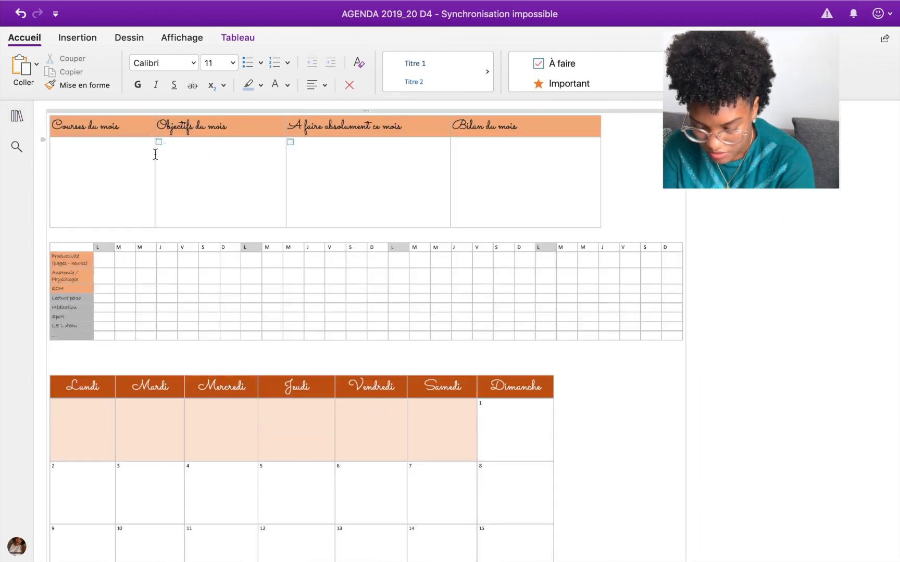
{"action": "scroll", "coordinate": [155, 154], "scroll_direction": "down", "scroll_amount": 2}
{"action": "scroll", "coordinate": [155, 154], "scroll_direction": "up", "scroll_amount": 2}
{"action": "left_click", "coordinate": [17, 115]}
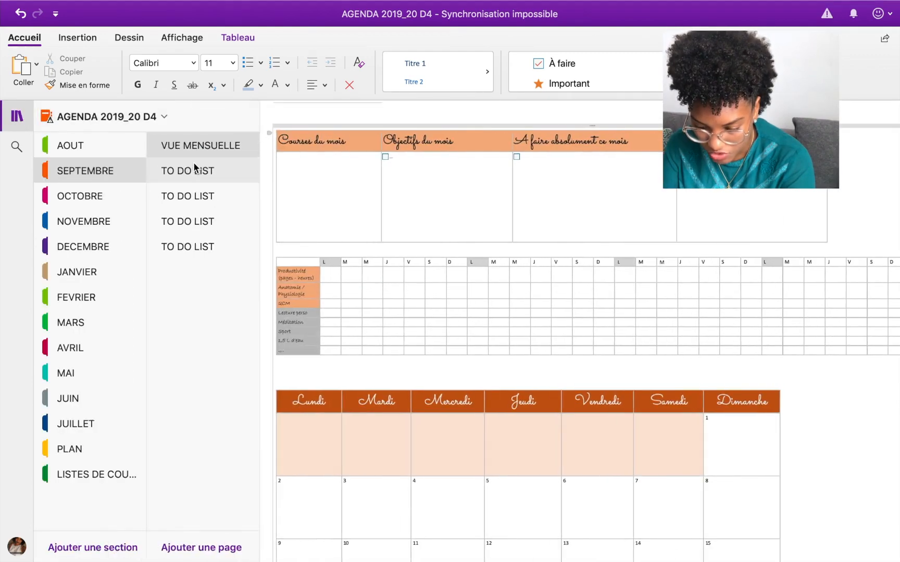
{"action": "left_click", "coordinate": [193, 170]}
{"action": "left_click", "coordinate": [99, 198]}
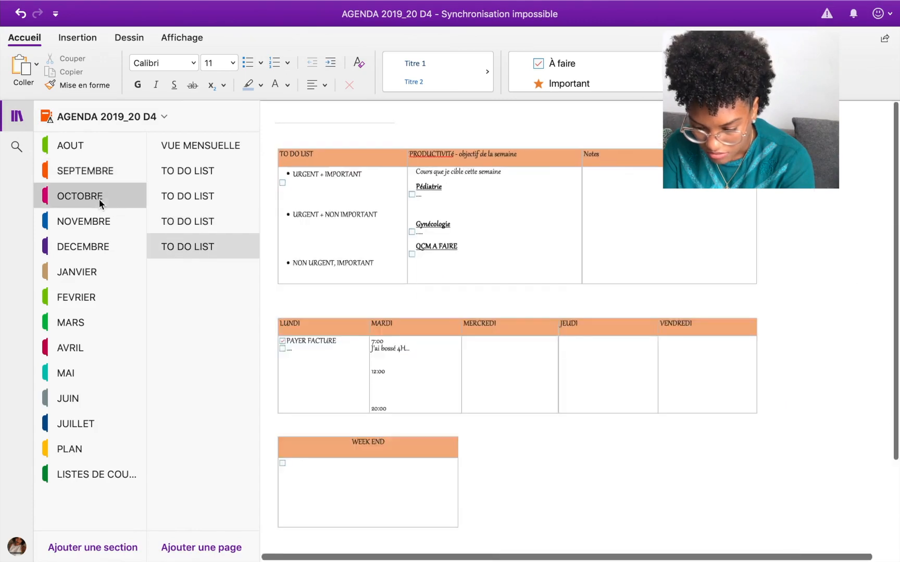